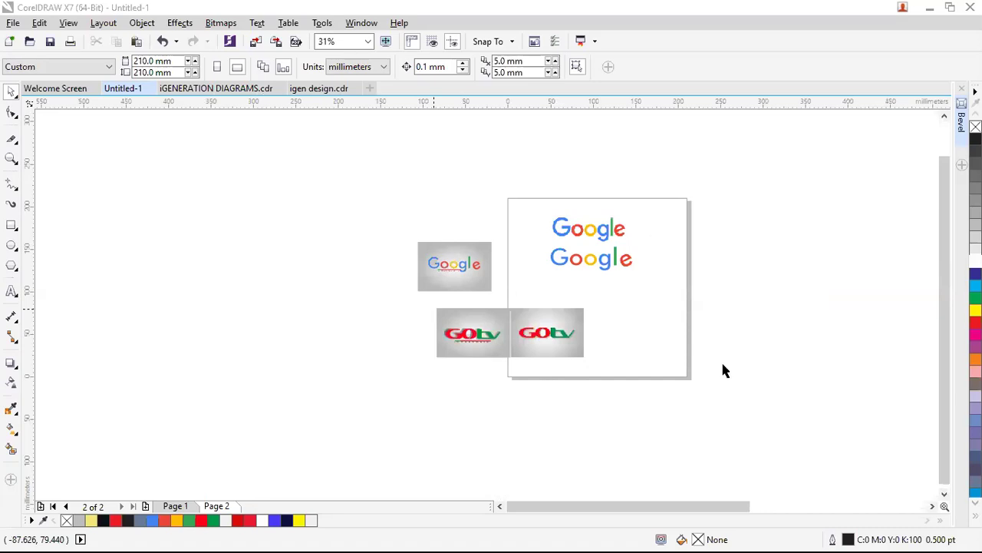
# Select all artwork on and around the page, shrink it to about 12.4 by 8.4 mm, and leave it outside the page.
pyautogui.hotkey('ctrl', 'a')
pyautogui.moveTo(540, 353); pyautogui.dragTo(781, 288)
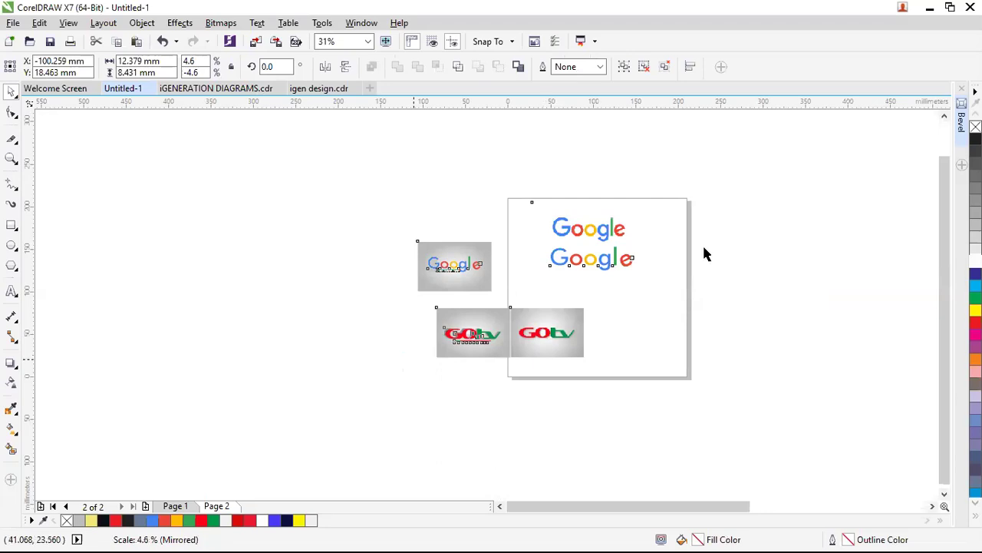
pyautogui.moveTo(704, 248); pyautogui.dragTo(703, 247)
pyautogui.scroll(-2, 700, 259)
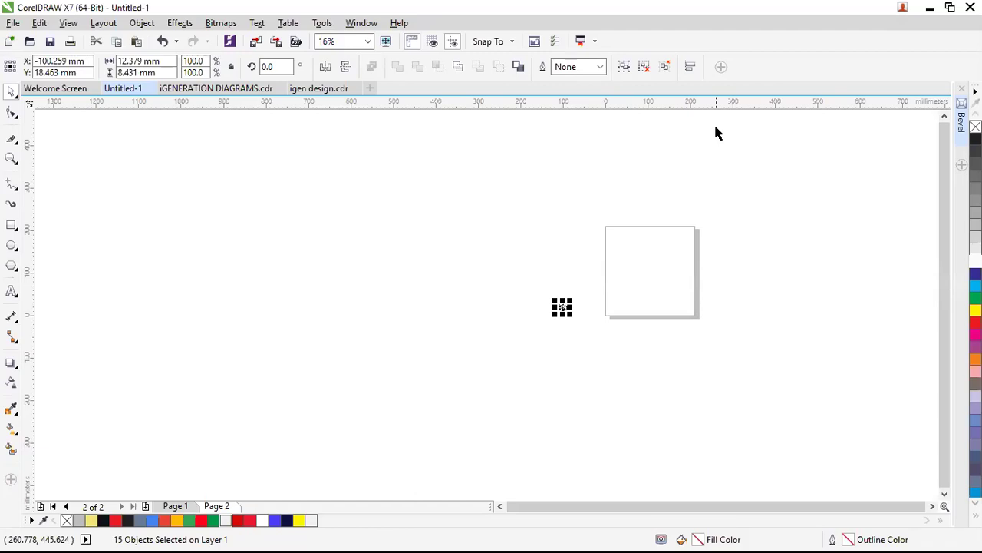
# Enlarge the shrunken artwork beside the page to about 75 by 51 mm.
pyautogui.scroll(5, 695, 234)
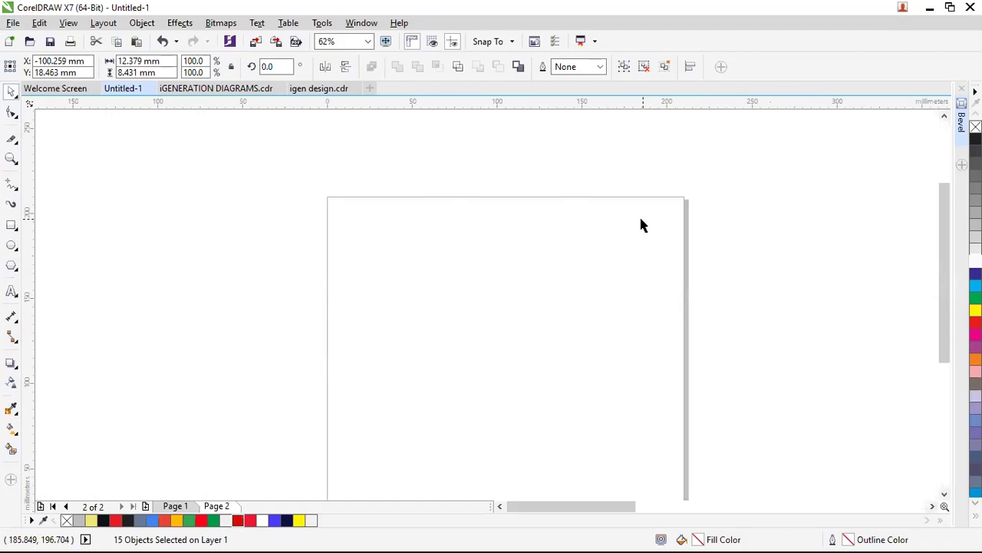
pyautogui.scroll(-2, 651, 164)
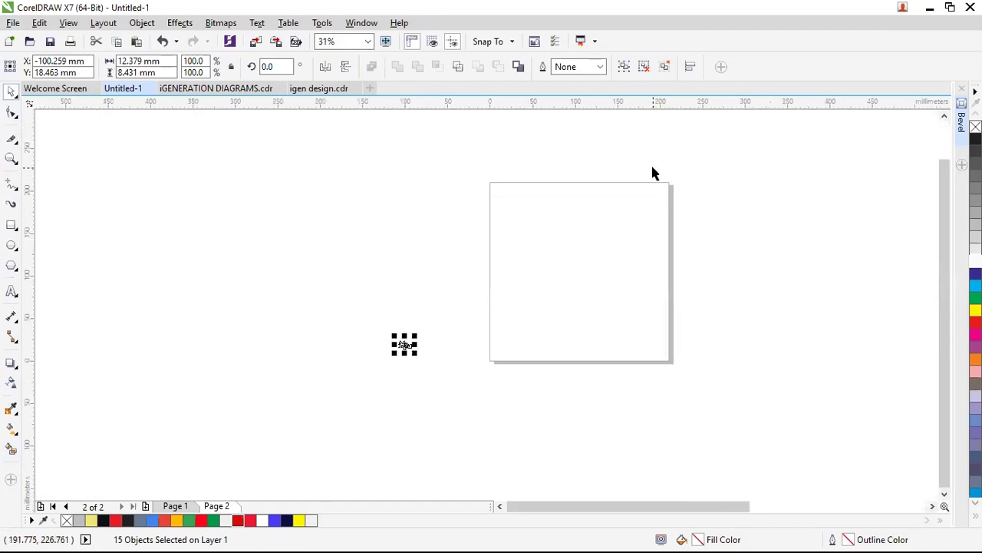
pyautogui.scroll(2, 718, 231)
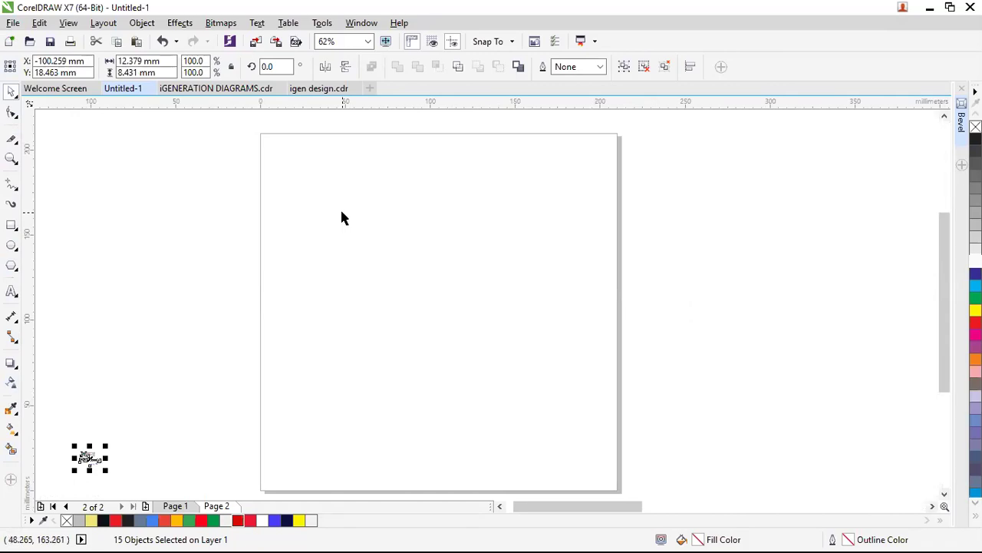
pyautogui.click(369, 41)
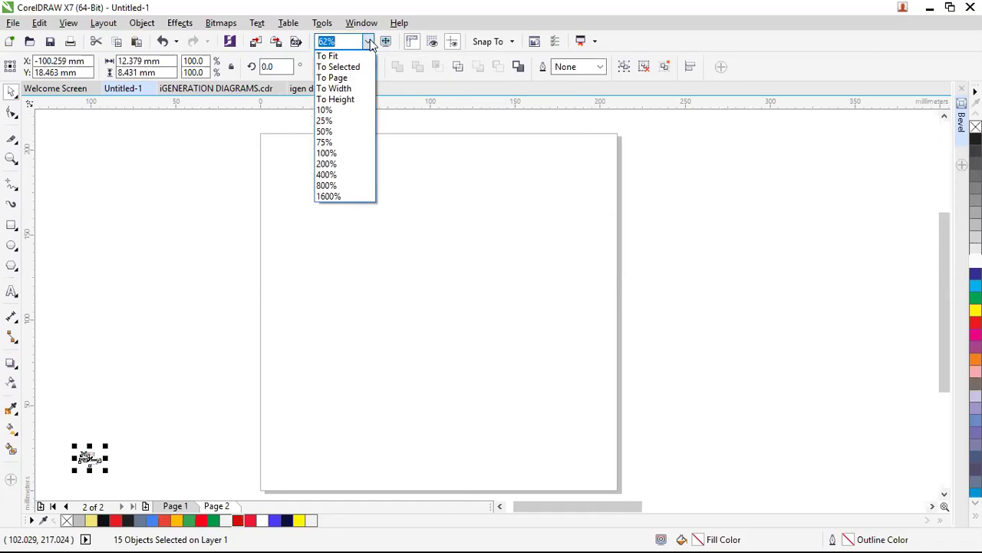
pyautogui.click(353, 79)
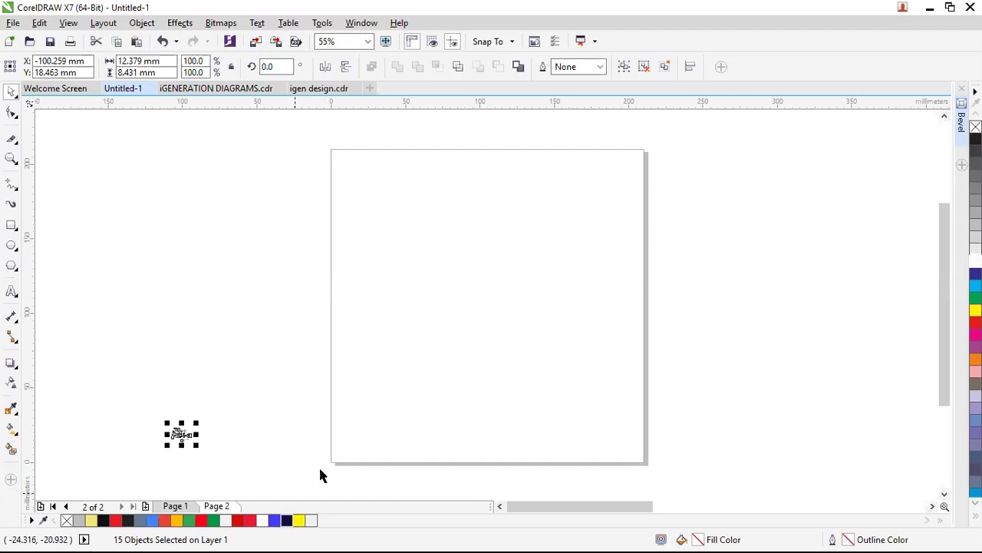
pyautogui.click(190, 431)
pyautogui.moveTo(198, 421); pyautogui.dragTo(239, 410)
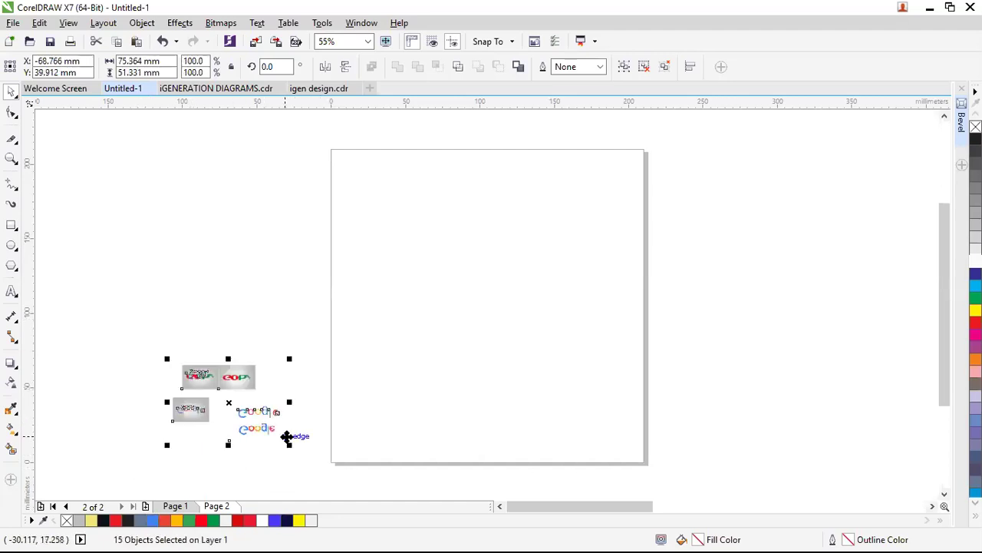
pyautogui.scroll(2, 286, 437)
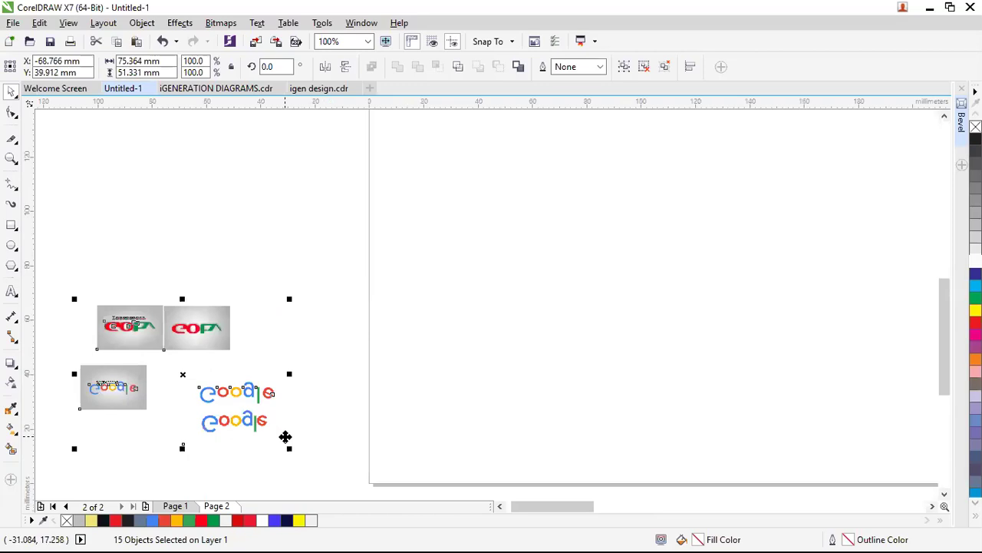
pyautogui.scroll(1, 285, 437)
pyautogui.scroll(-1, 300, 281)
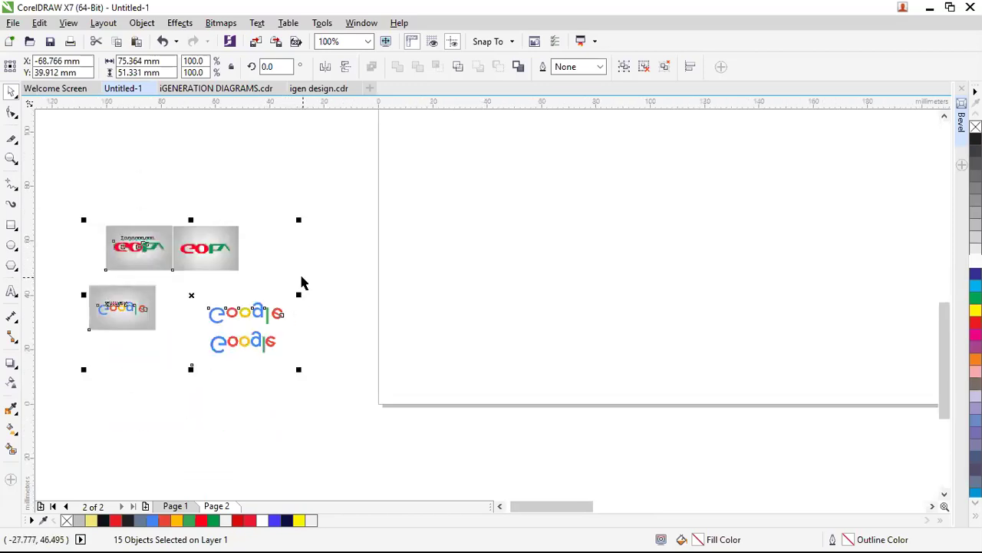
# Mirror the GOtv bitmap without the byline vertically so the logo reads upright.
pyautogui.click(227, 194)
pyautogui.press('Tab')
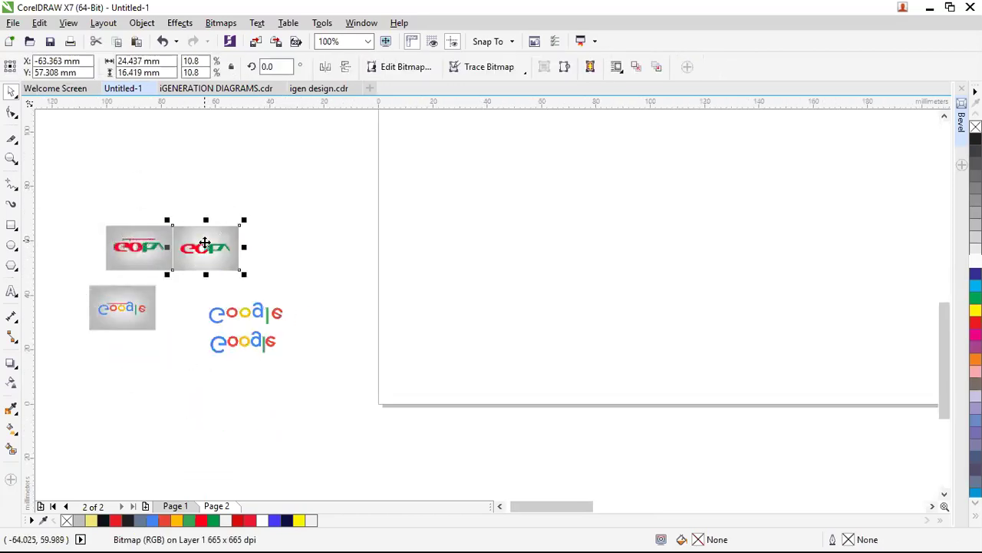
pyautogui.click(345, 67)
# Move the upright GOtv bitmap onto the page and enlarge it to about 160 by 107 mm.
pyautogui.moveTo(201, 246); pyautogui.dragTo(589, 250)
pyautogui.scroll(-2, 529, 200)
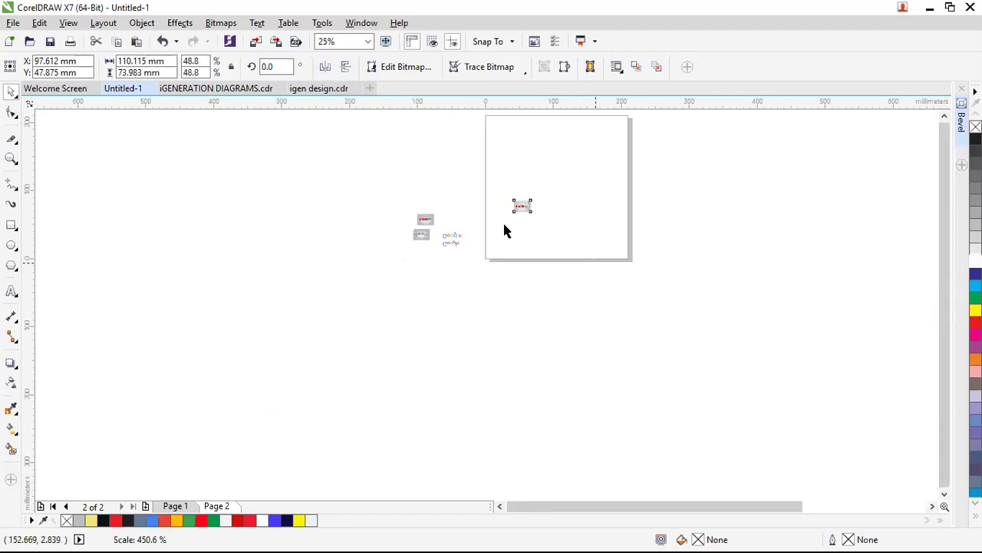
pyautogui.moveTo(509, 195); pyautogui.dragTo(533, 166)
pyautogui.scroll(3, 537, 164)
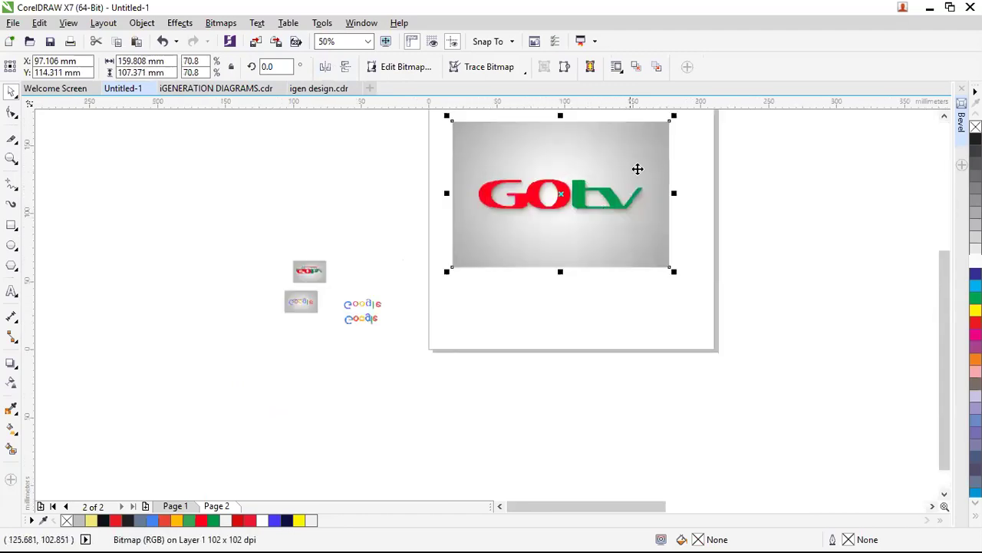
pyautogui.scroll(-1, 514, 206)
pyautogui.scroll(-2, 432, 244)
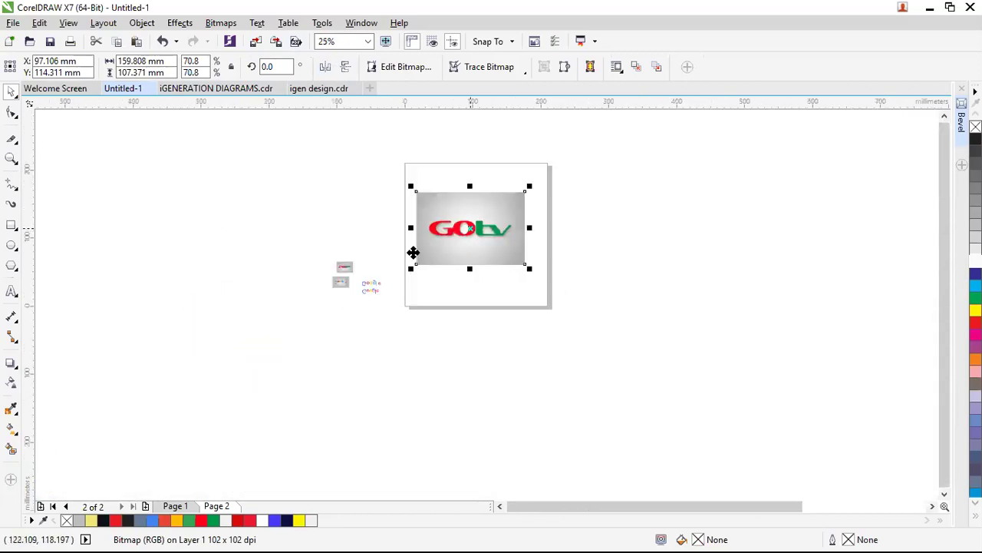
# Group the five objects of the small GOtv design with the byline and mirror the group vertically.
pyautogui.scroll(2, 332, 265)
pyautogui.scroll(1, 417, 290)
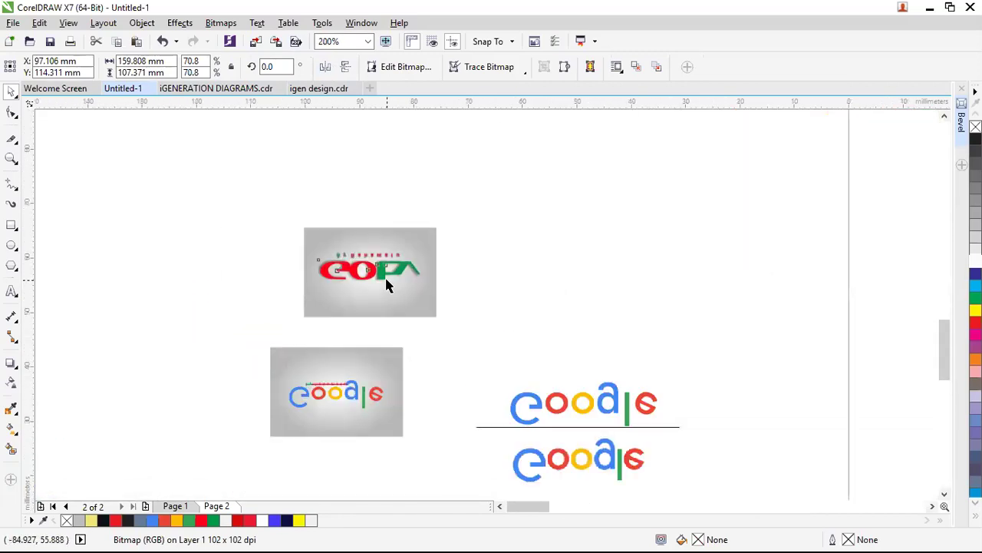
pyautogui.click(11, 362)
pyautogui.moveTo(276, 182); pyautogui.dragTo(480, 323)
pyautogui.hotkey('ctrl', 'u')
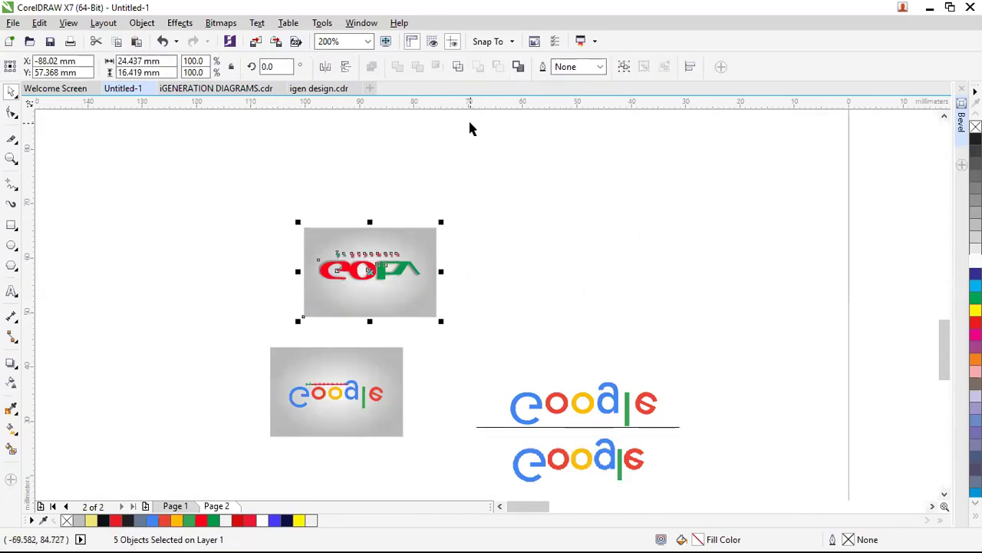
pyautogui.click(397, 67)
pyautogui.click(345, 67)
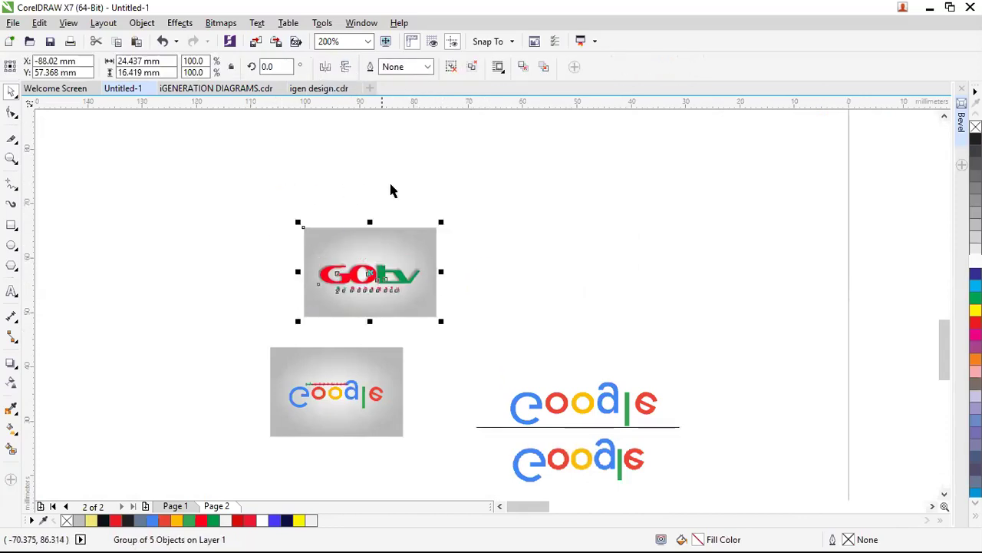
# Examine the small GOtv design's logo, byline lettering and shadows up close.
pyautogui.scroll(2, 307, 357)
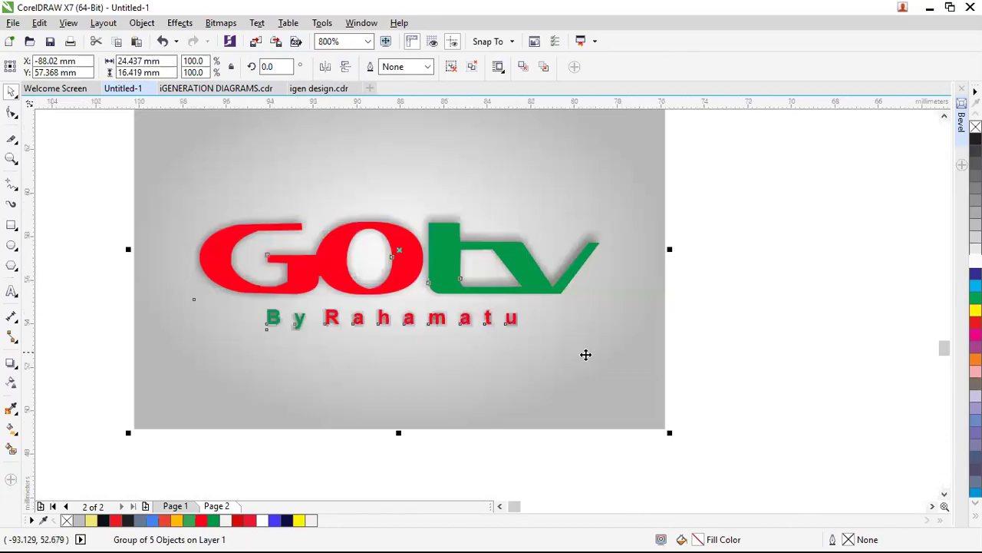
pyautogui.click(696, 345)
pyautogui.scroll(1, 182, 298)
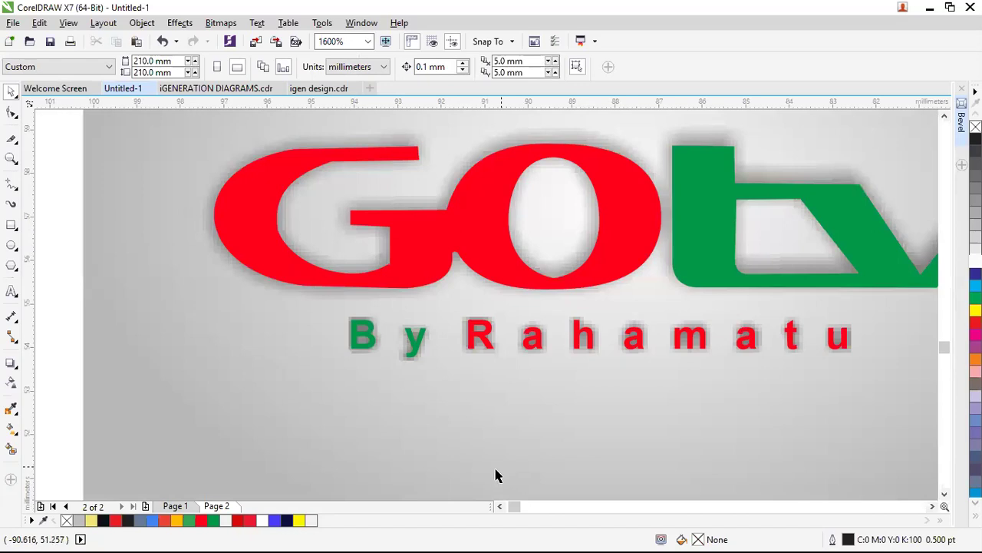
pyautogui.scroll(-1, 486, 465)
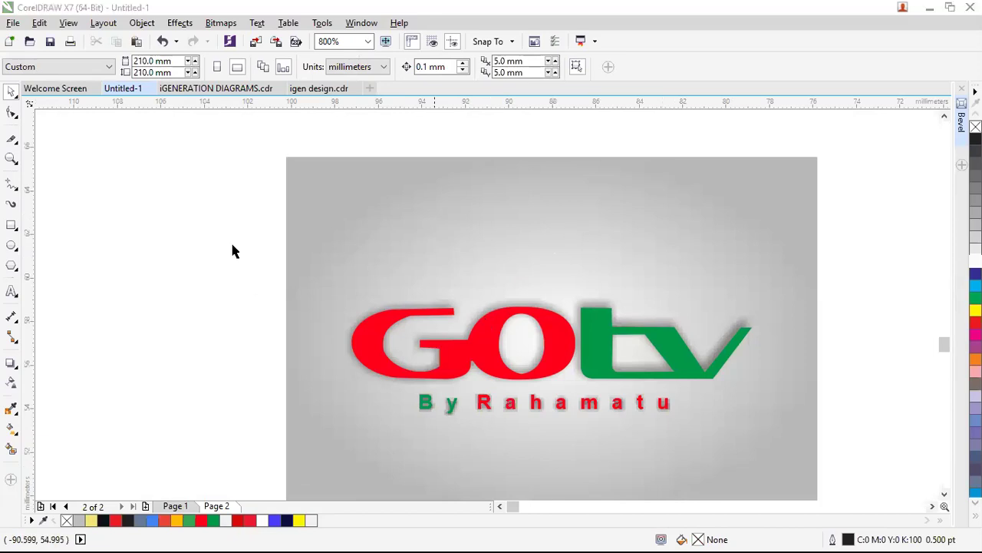
pyautogui.scroll(-1, 285, 325)
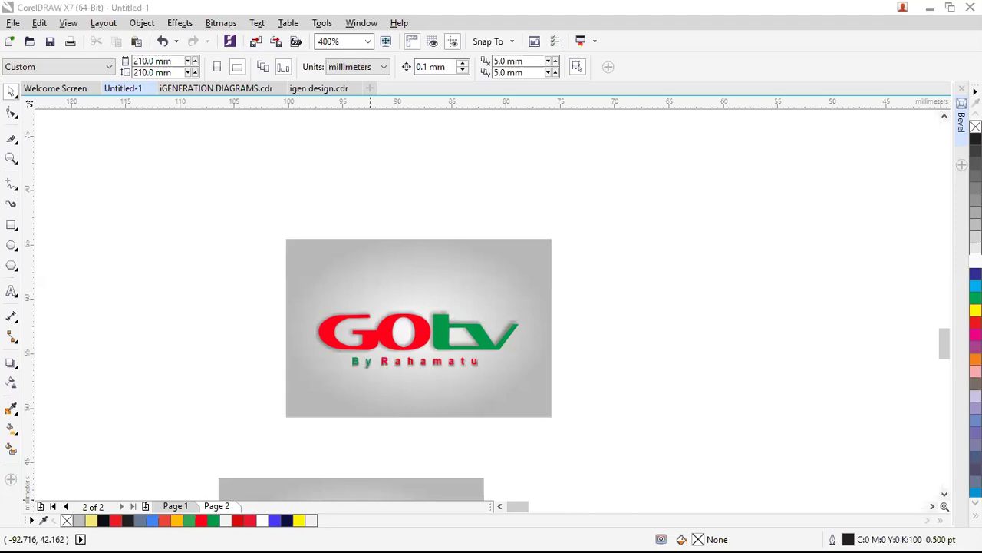
pyautogui.click(557, 294)
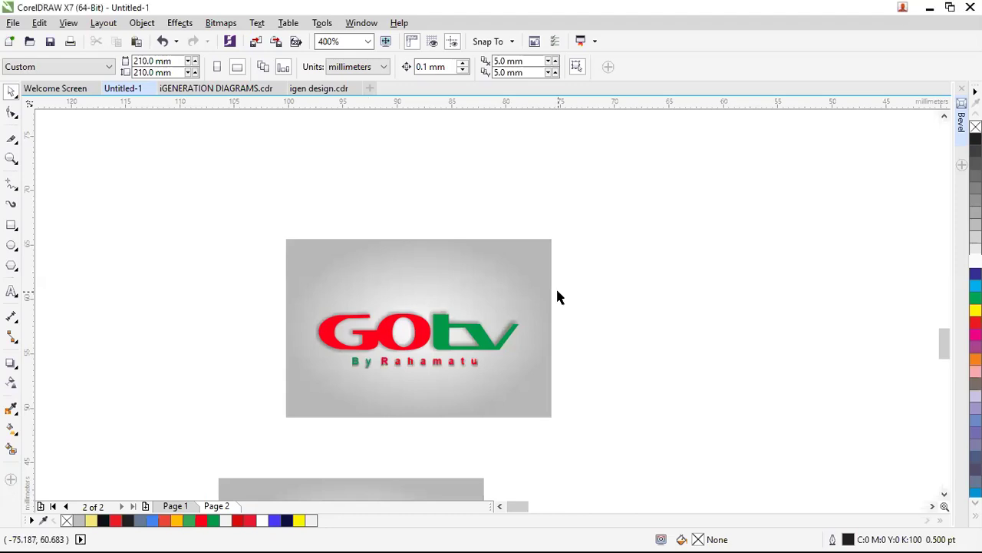
# Place the black pregnancy line-art picture on the page and move the large GOtv bitmap off the page.
pyautogui.scroll(-3, 550, 308)
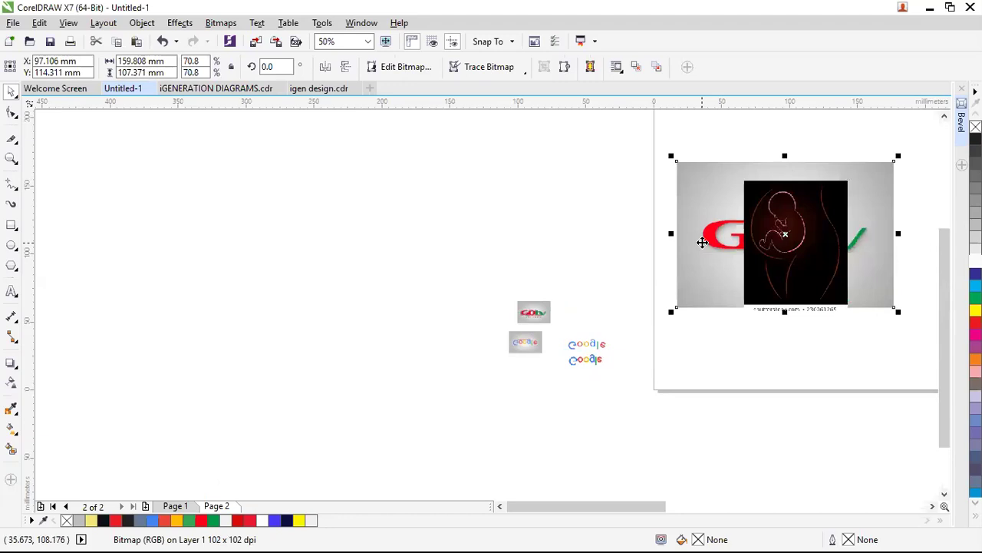
pyautogui.scroll(1, 884, 228)
pyautogui.scroll(2, 824, 144)
pyautogui.scroll(-2, 824, 148)
pyautogui.press('z')
pyautogui.moveTo(598, 145); pyautogui.dragTo(822, 388)
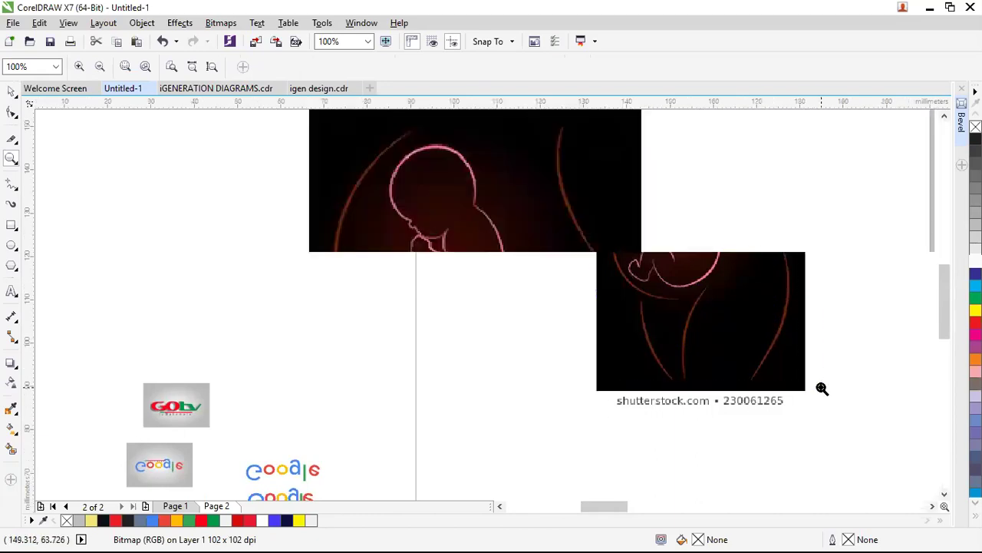
pyautogui.press('space')
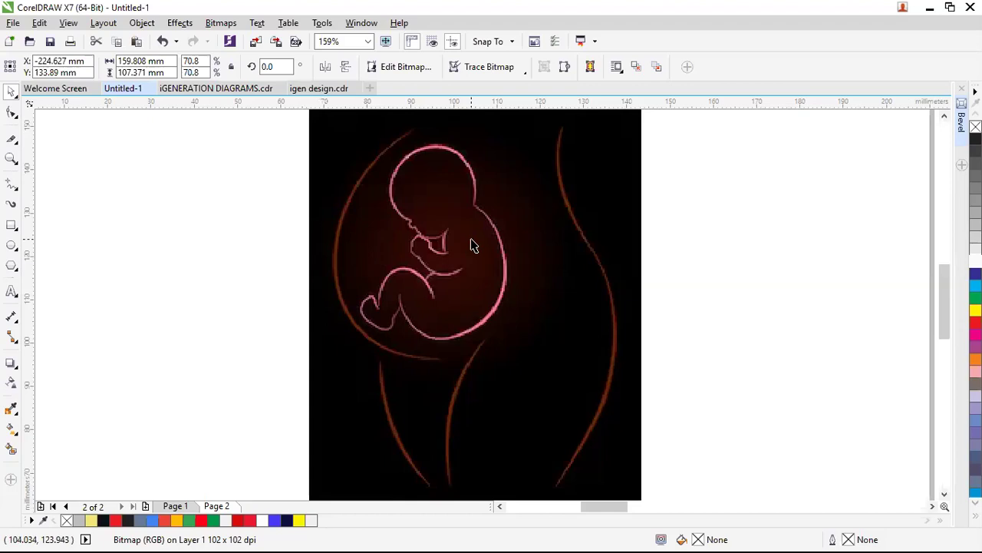
# Draw a rectangle about 77 by 88.5 mm over the black line-art picture and place it to the picture's right.
pyautogui.scroll(-3, 471, 243)
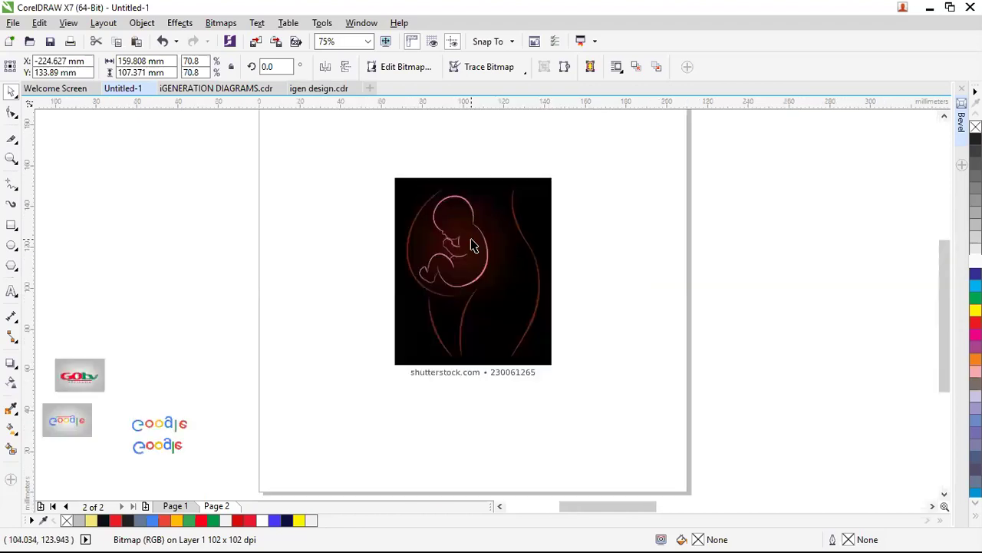
pyautogui.scroll(3, 579, 251)
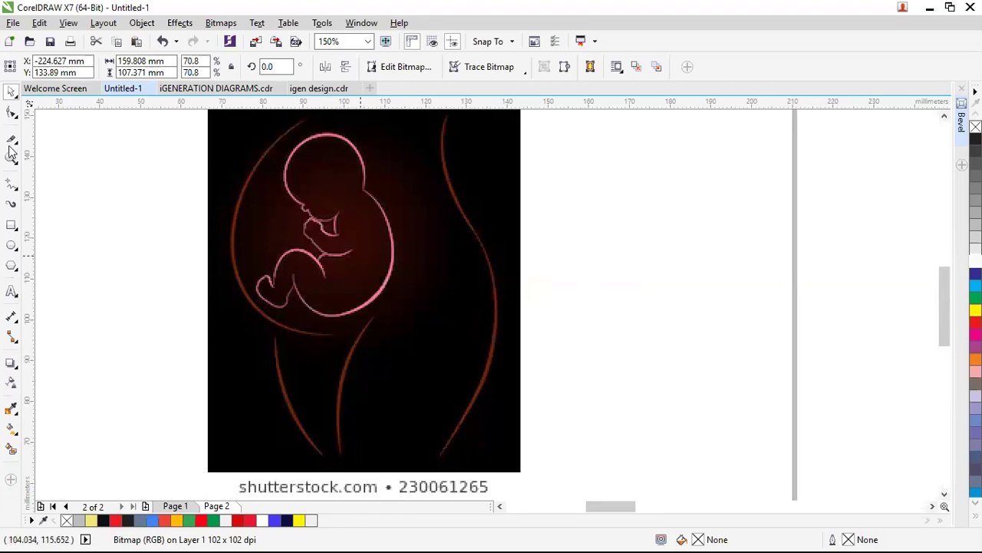
pyautogui.click(12, 224)
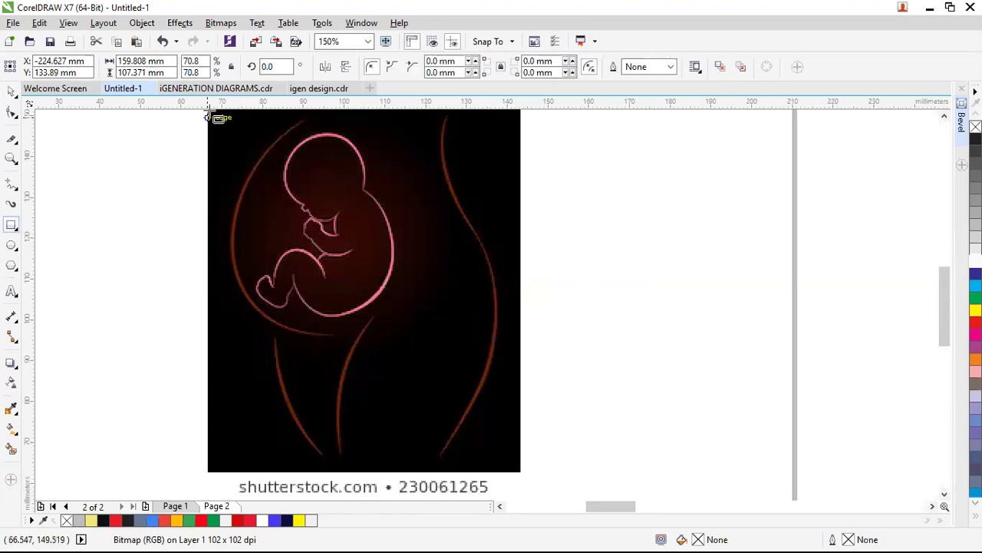
pyautogui.moveTo(209, 113); pyautogui.dragTo(521, 476)
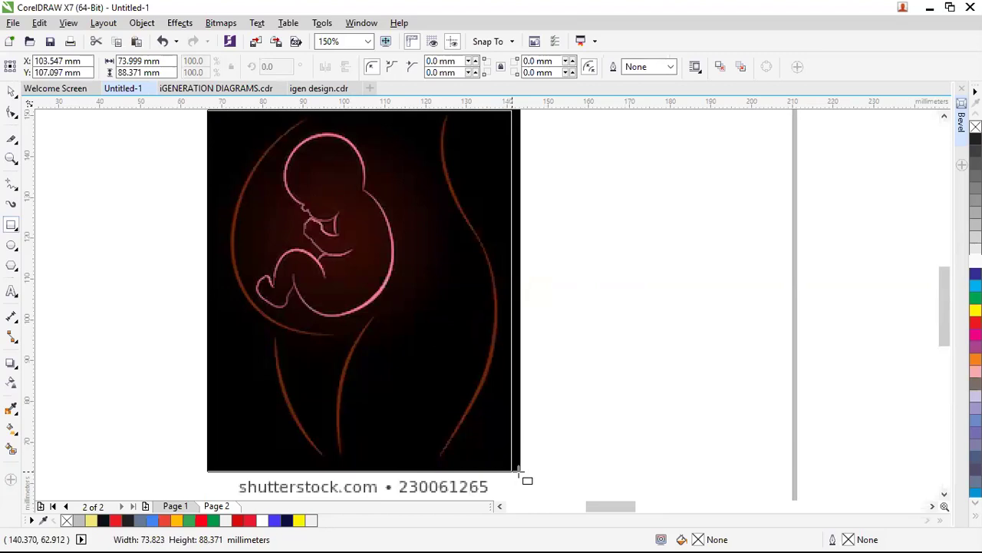
pyautogui.moveTo(282, 241); pyautogui.dragTo(704, 281)
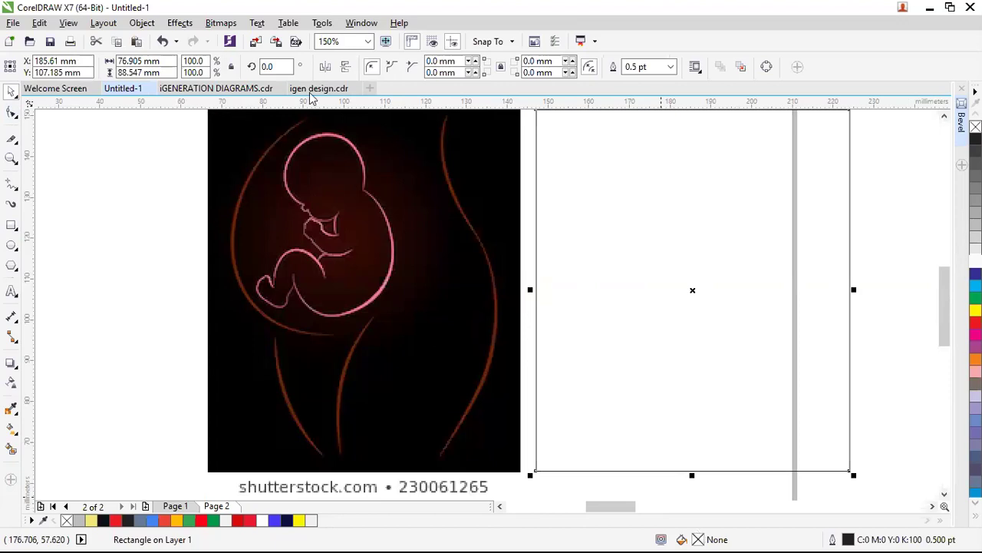
pyautogui.press('F11')
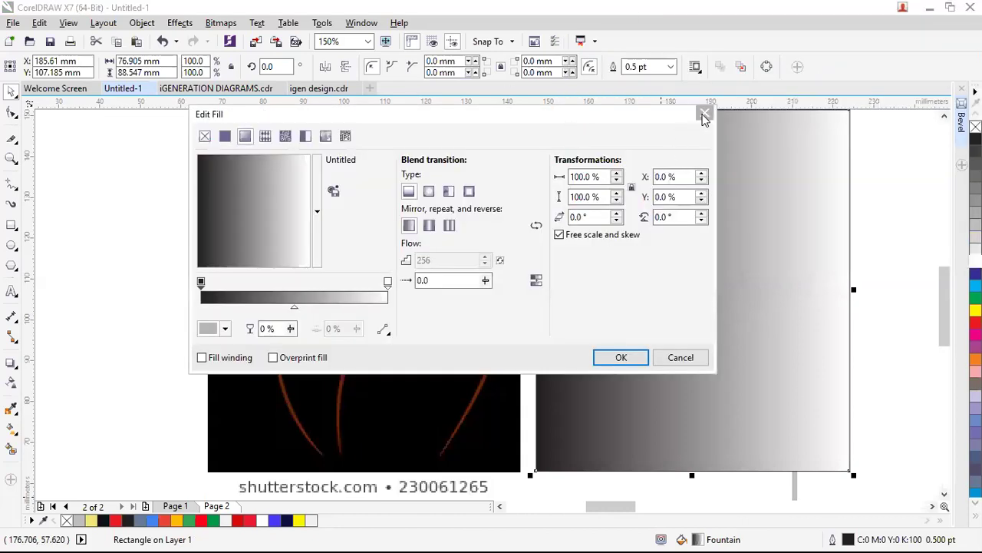
pyautogui.press('Escape')
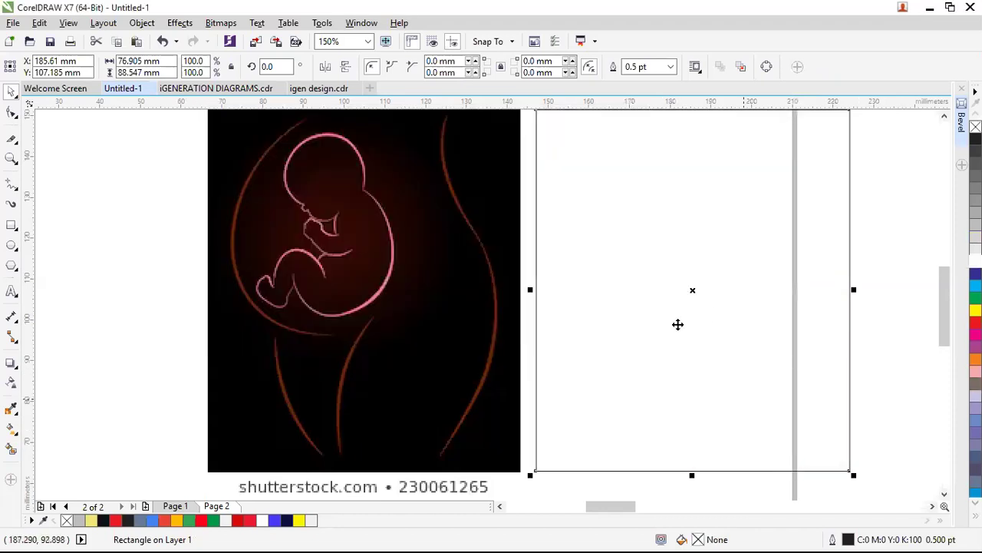
pyautogui.doubleClick(697, 536)
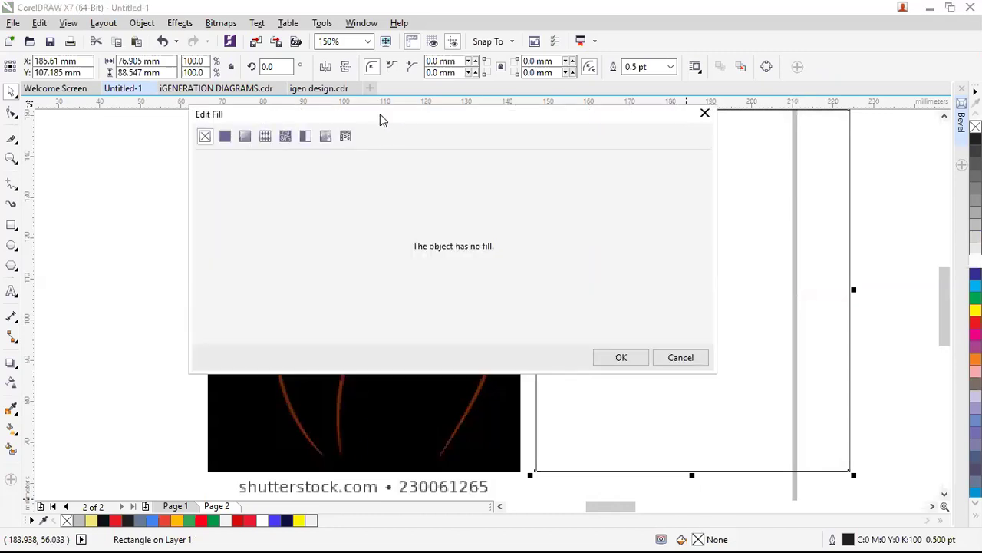
pyautogui.moveTo(382, 119); pyautogui.dragTo(522, 61)
pyautogui.click(850, 62)
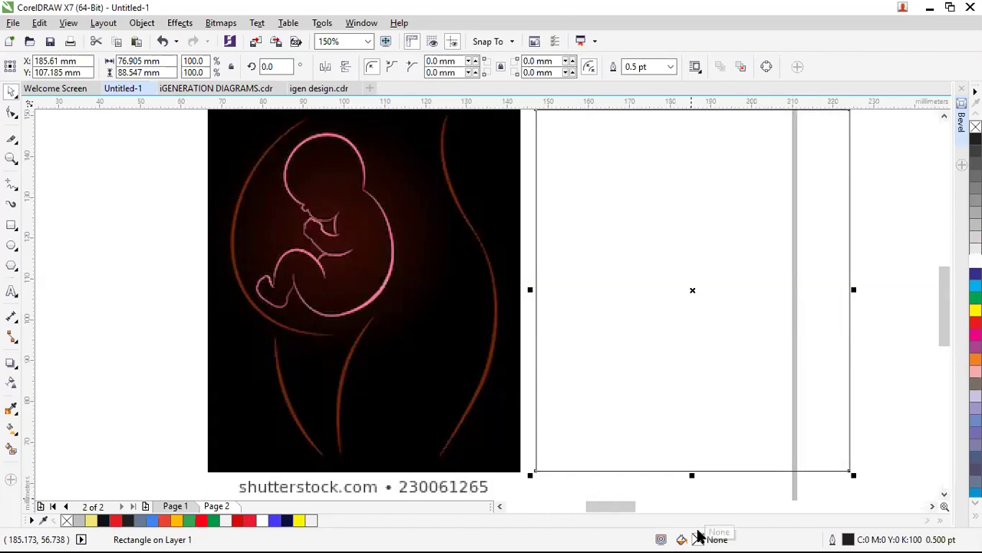
pyautogui.doubleClick(698, 537)
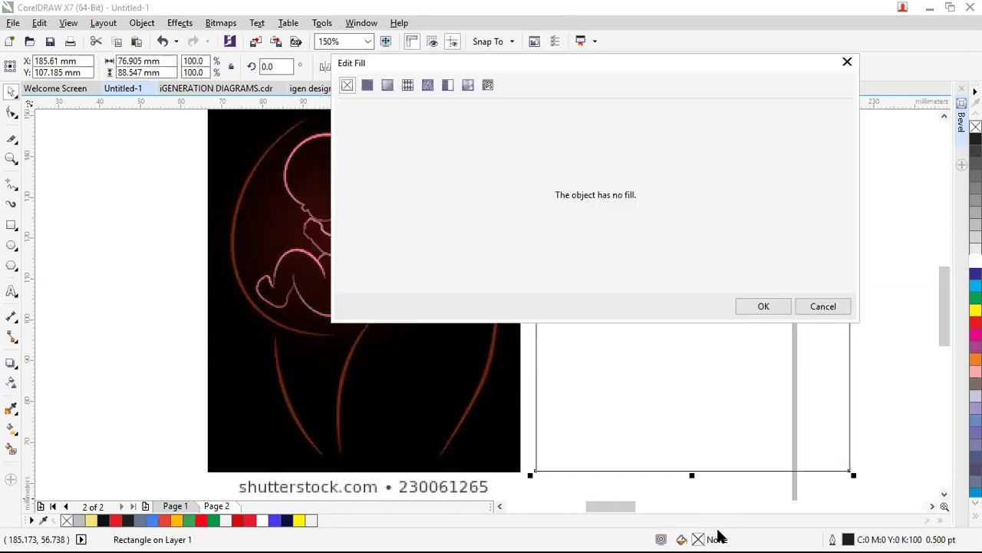
pyautogui.click(823, 306)
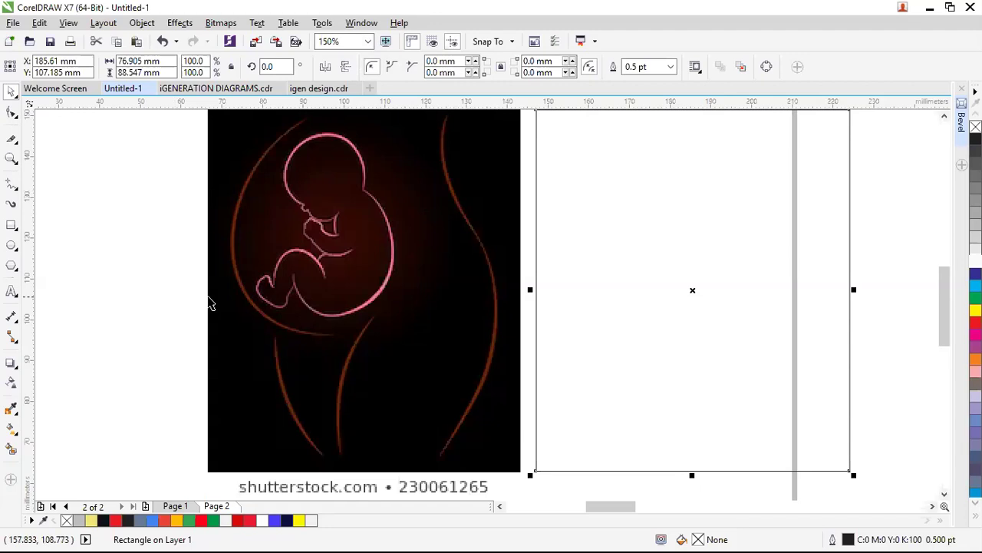
pyautogui.click(182, 289)
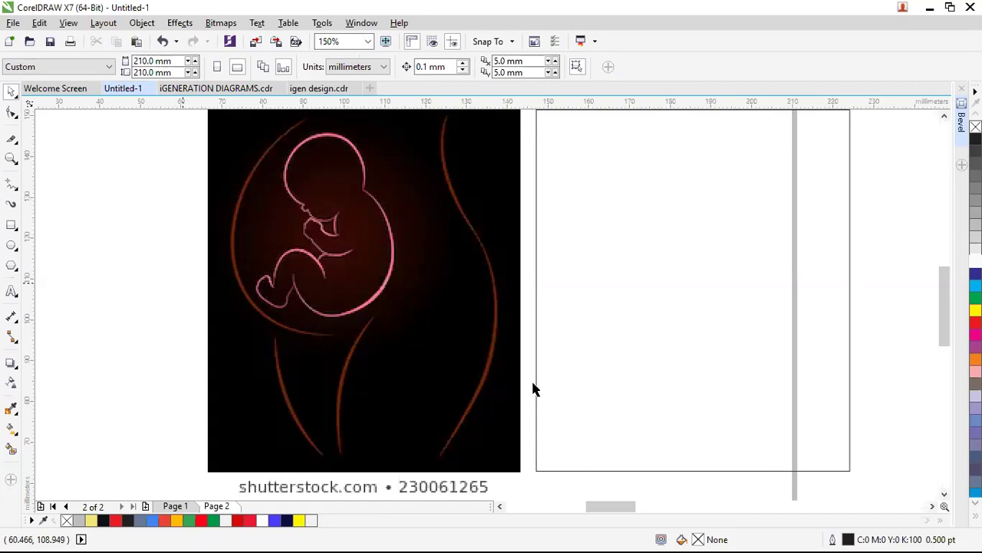
# Try a fountain fill as the default for newly created objects while nothing is selected.
pyautogui.scroll(-2, 457, 407)
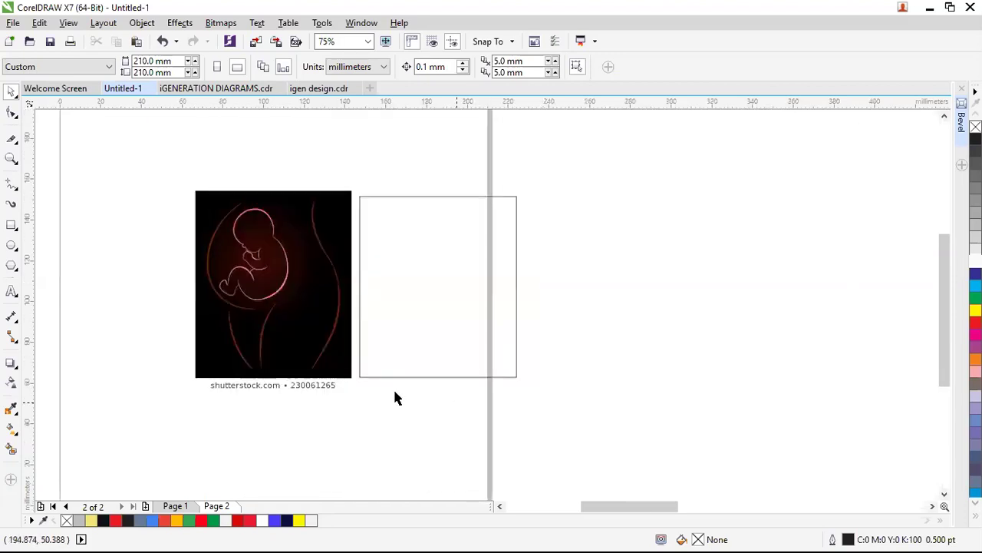
pyautogui.hscroll(1, 397, 394)
pyautogui.press('z')
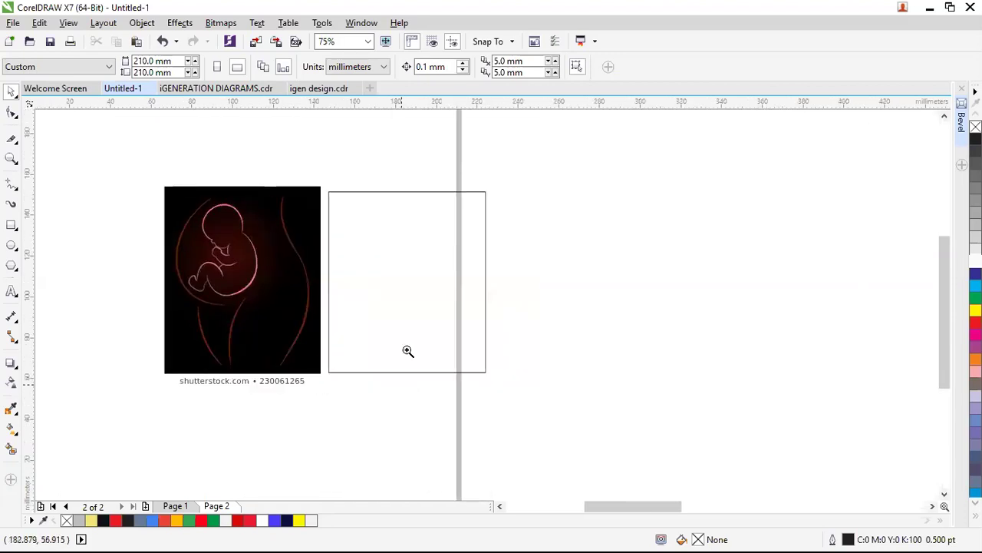
pyautogui.moveTo(504, 395); pyautogui.dragTo(145, 180)
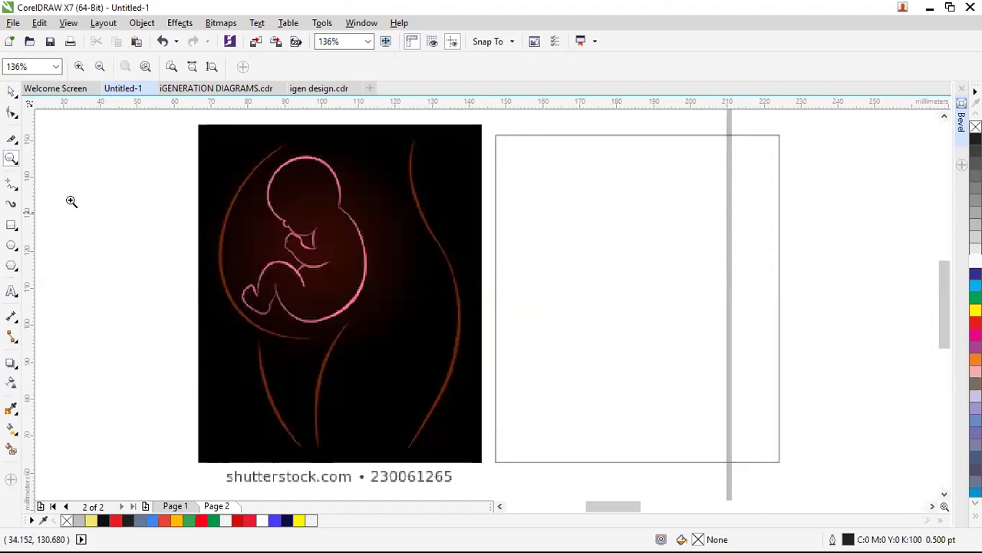
pyautogui.click(12, 90)
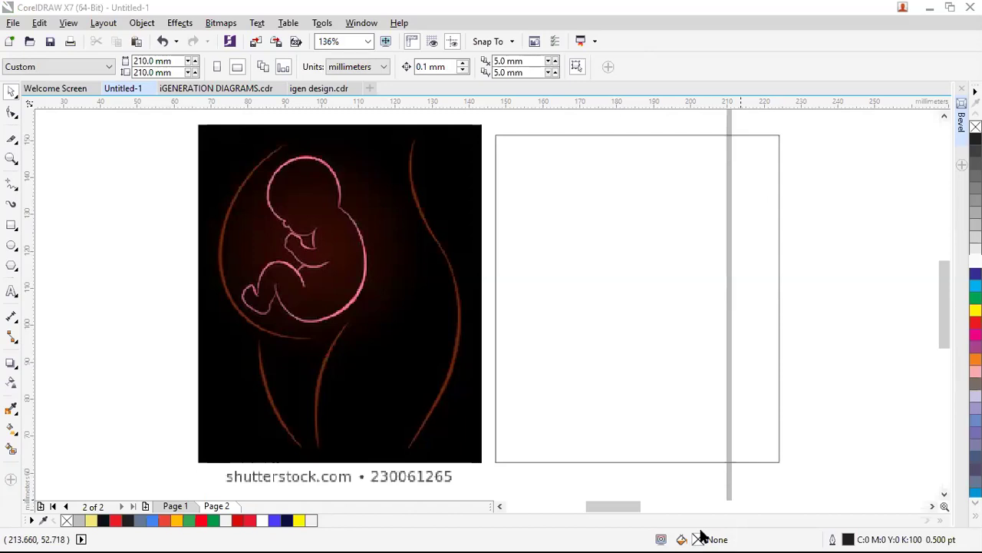
pyautogui.press('F11')
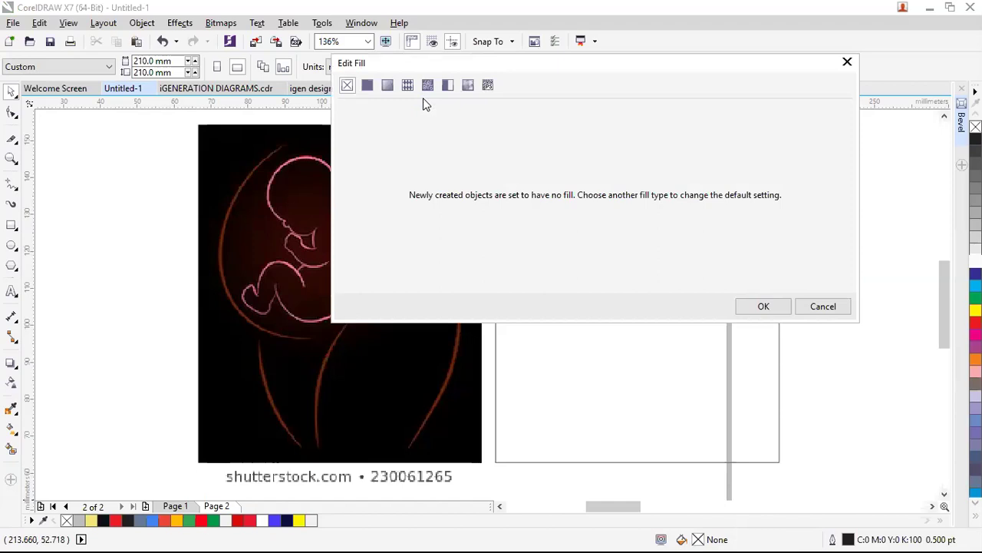
pyautogui.press('Escape')
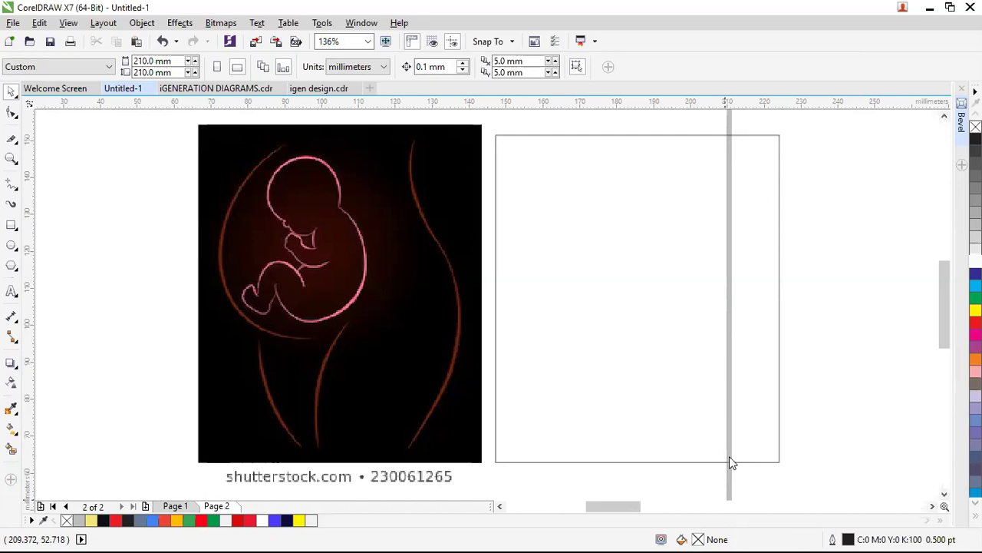
pyautogui.press('F11')
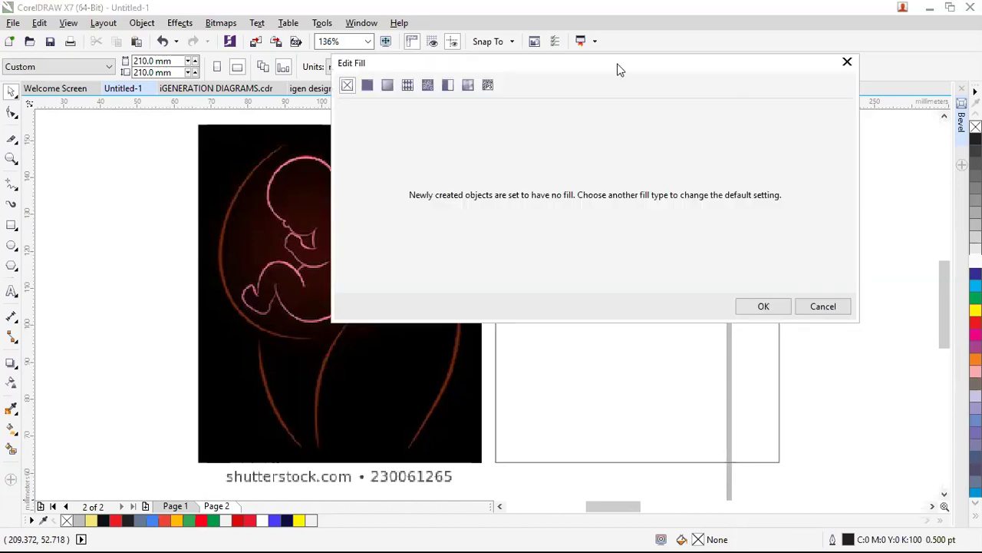
pyautogui.moveTo(384, 64); pyautogui.dragTo(79, 51)
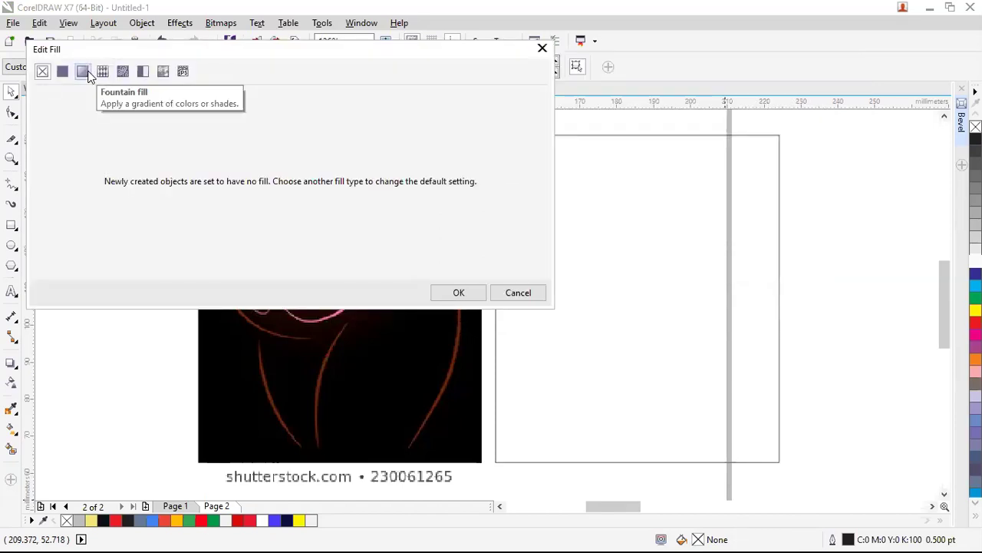
pyautogui.click(83, 71)
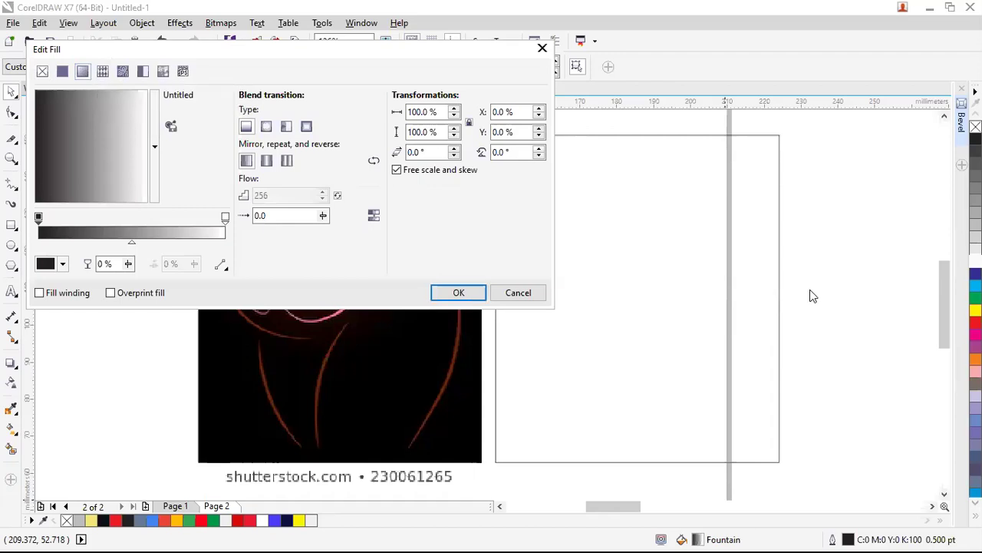
pyautogui.press('Escape')
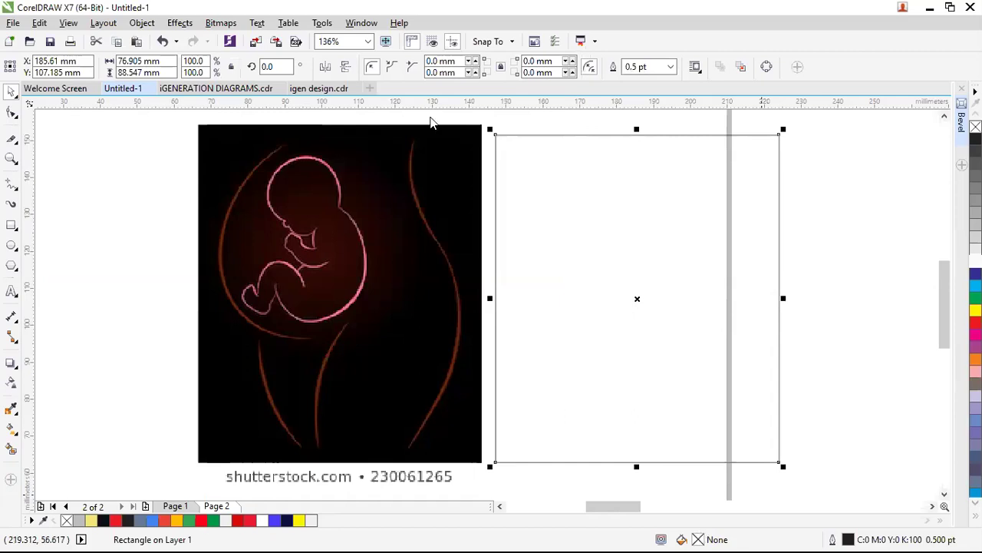
# Try a linear black-to-white fountain fill on the empty rectangle beside the pregnancy picture.
pyautogui.press('F11')
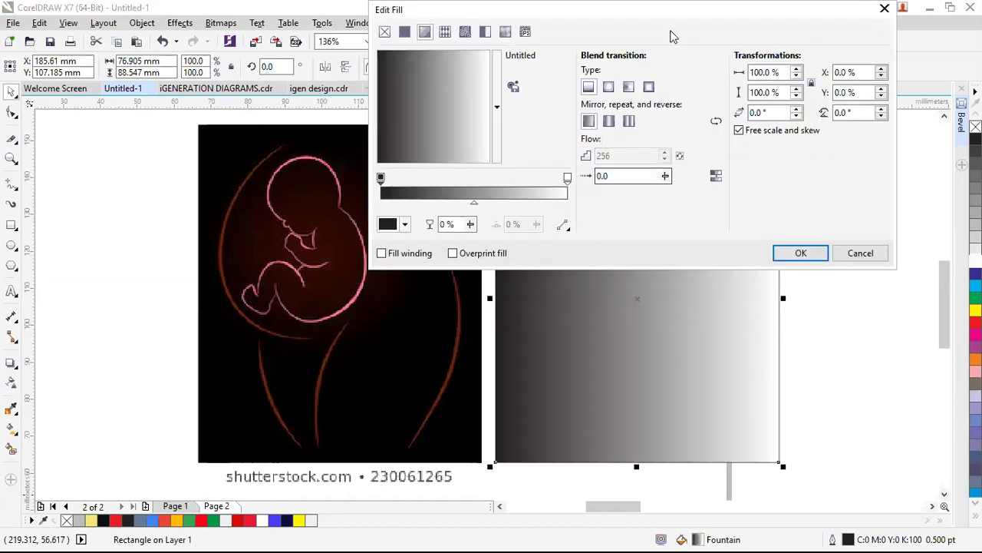
pyautogui.moveTo(546, 11); pyautogui.dragTo(389, 92)
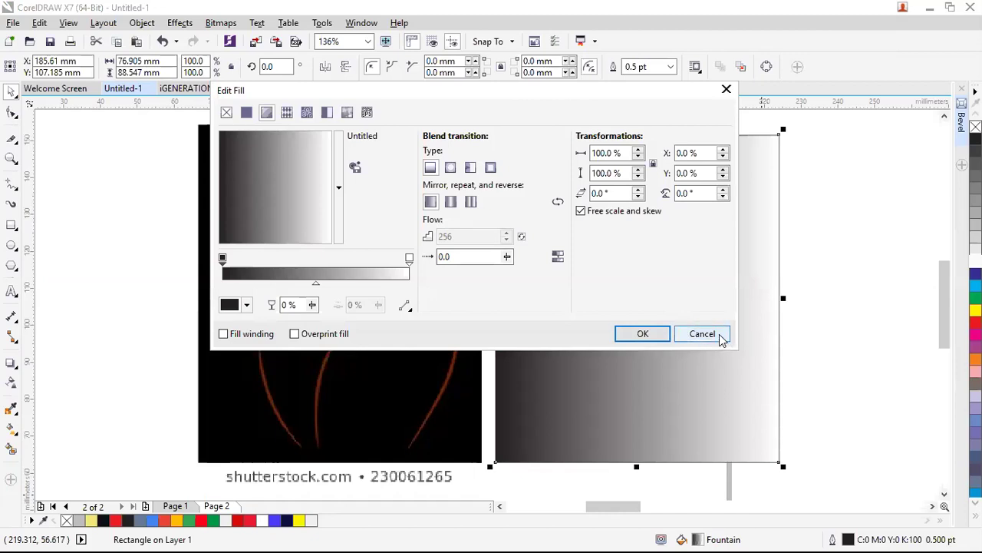
pyautogui.click(702, 335)
pyautogui.click(897, 352)
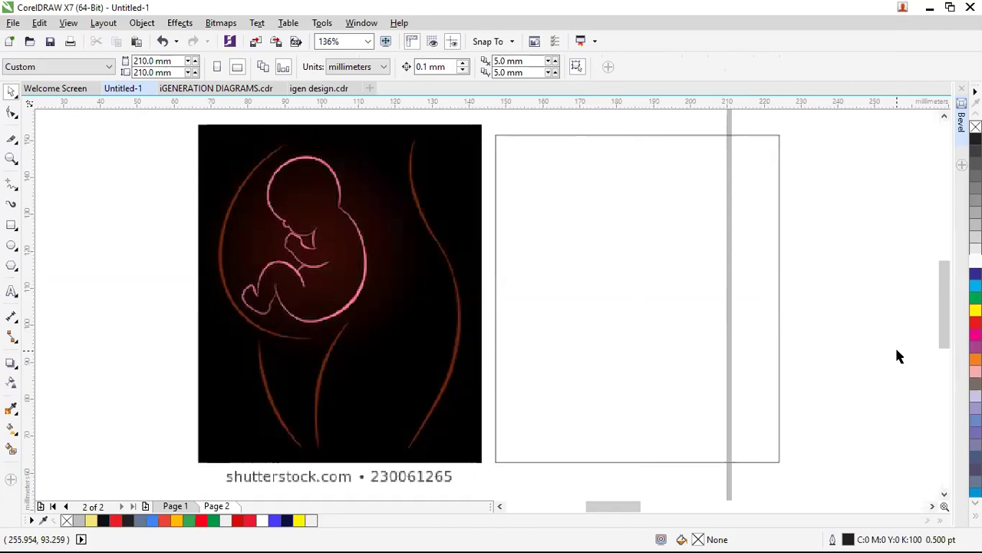
# Reselect the empty rectangle and try the linear fountain fill on it again.
pyautogui.click(679, 352)
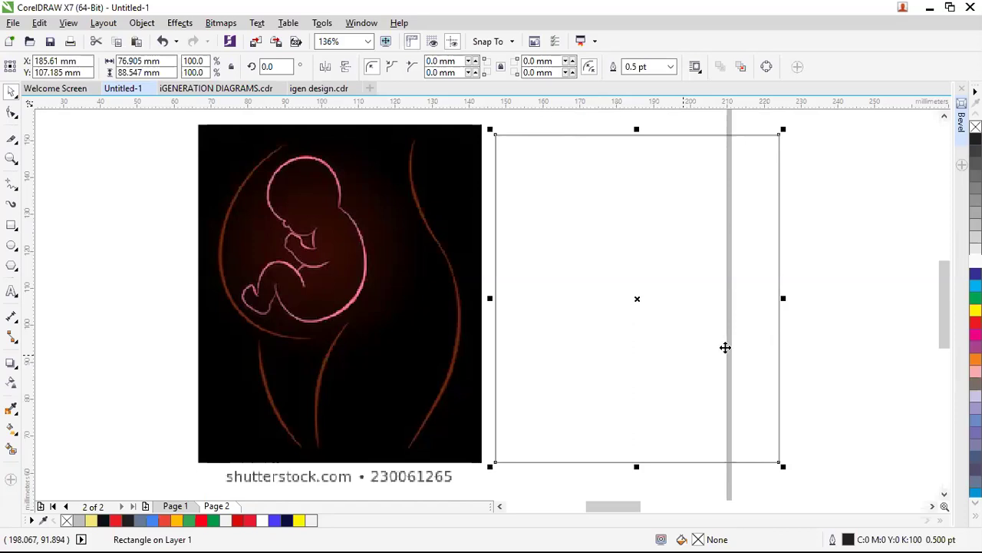
pyautogui.click(760, 423)
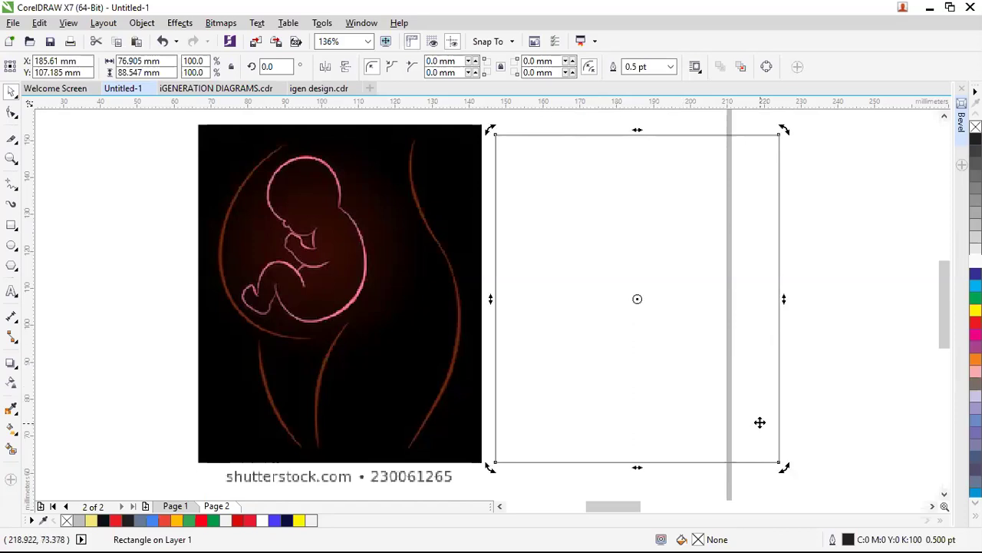
pyautogui.click(760, 422)
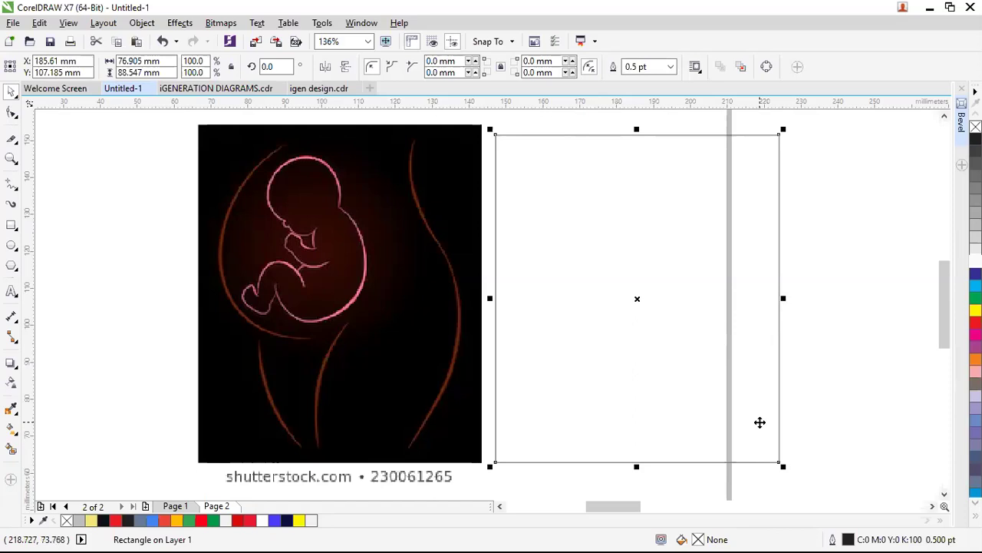
pyautogui.press('F11')
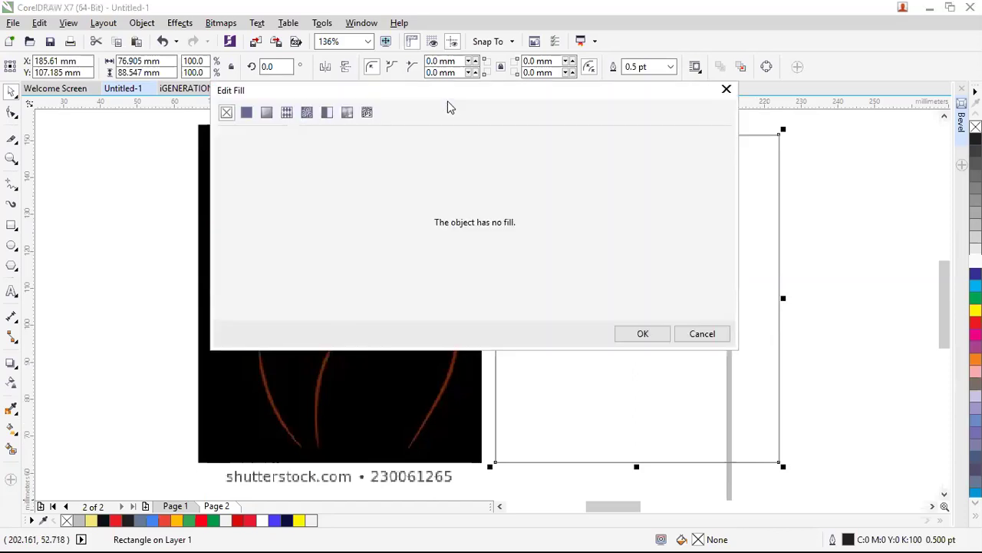
pyautogui.moveTo(451, 108); pyautogui.dragTo(837, 185)
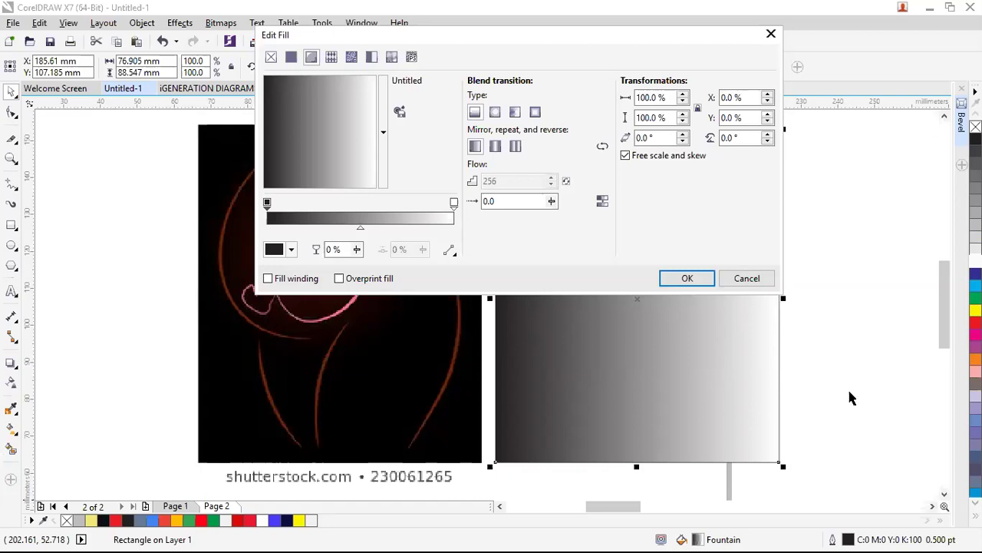
pyautogui.press('Escape')
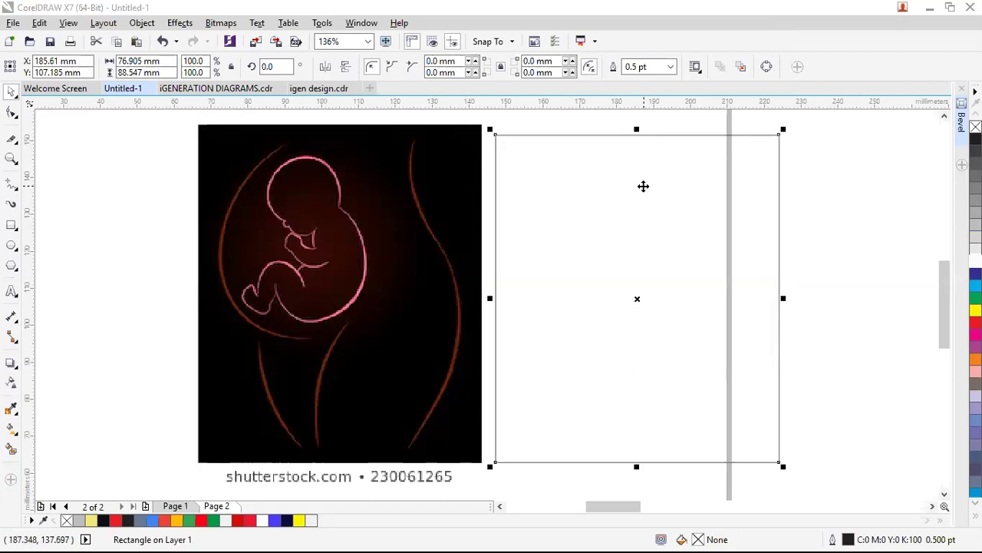
pyautogui.click(827, 215)
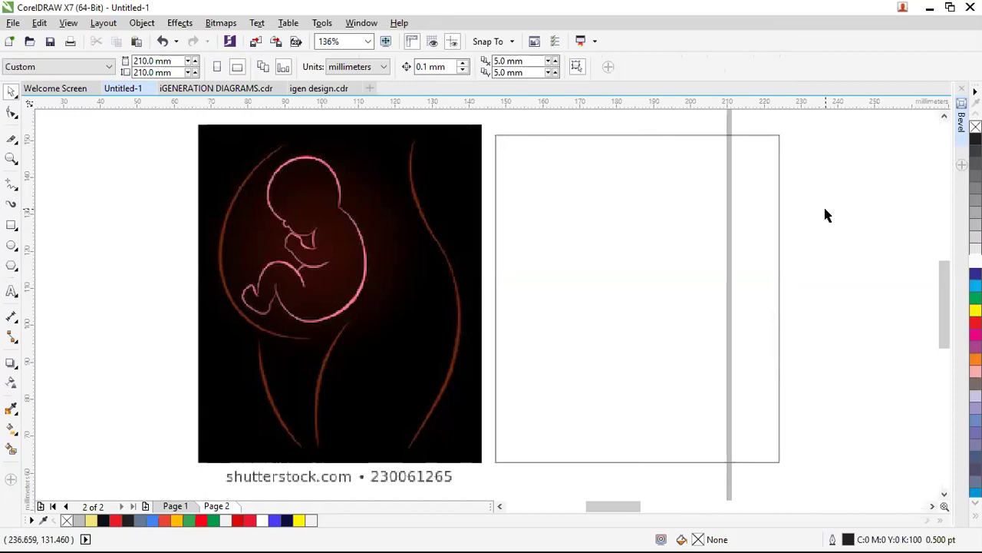
pyautogui.click(748, 196)
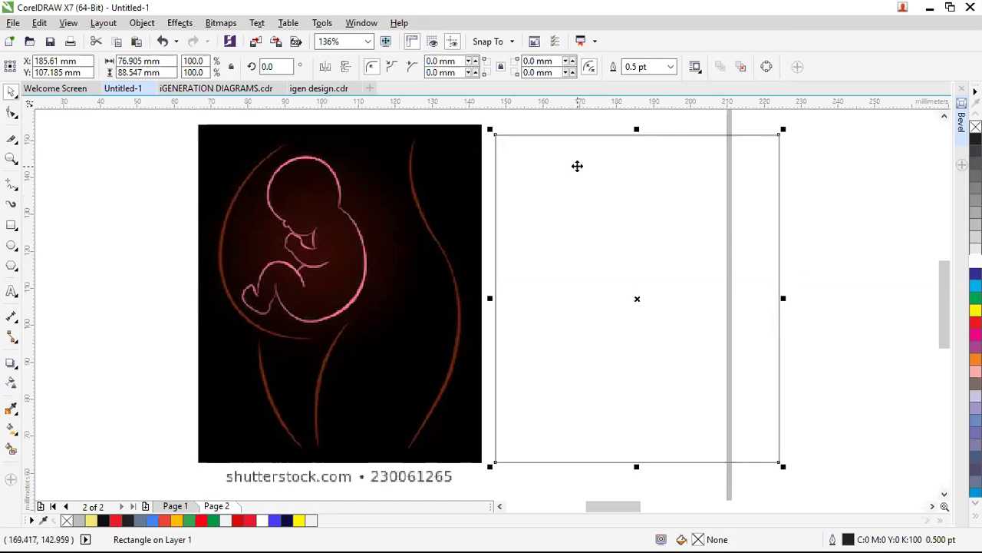
pyautogui.click(821, 207)
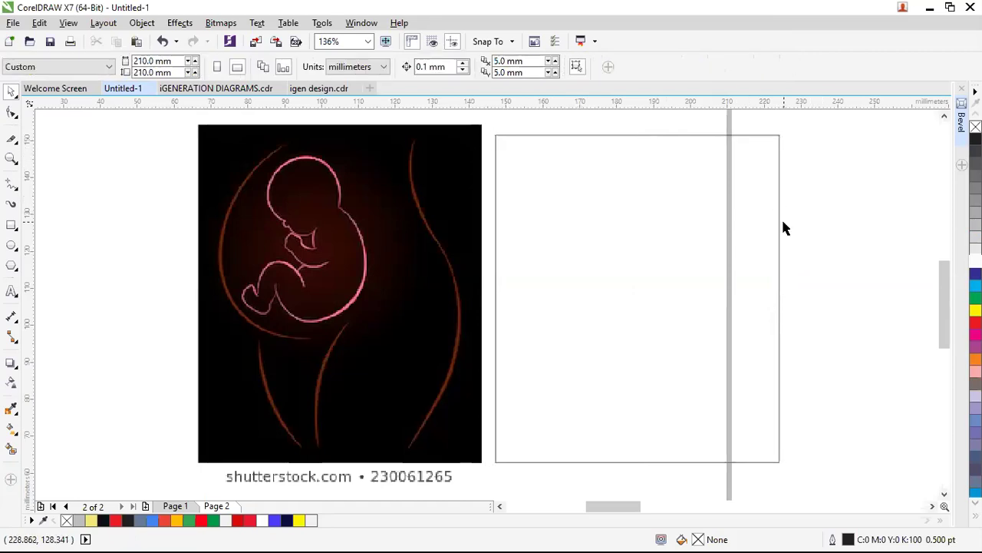
pyautogui.click(670, 222)
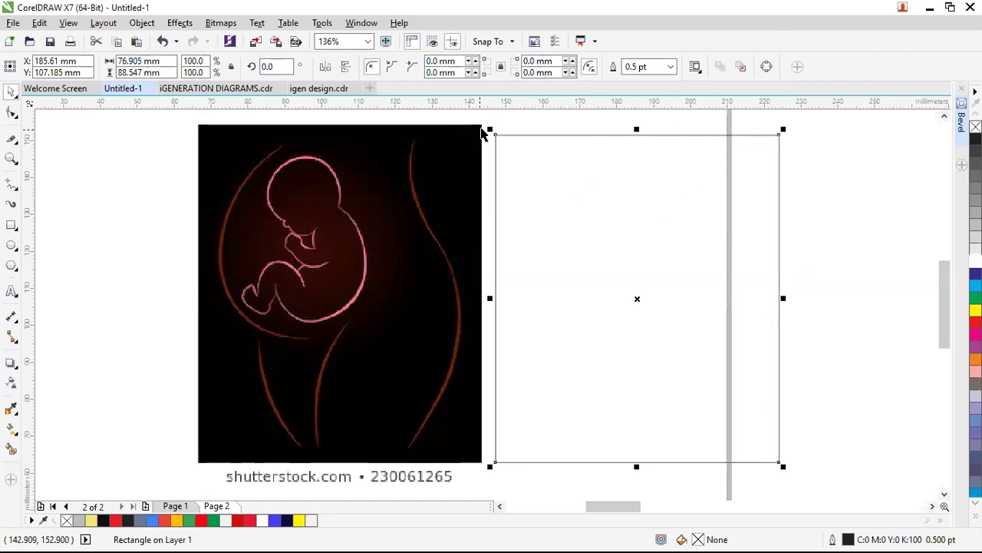
pyautogui.click(702, 257)
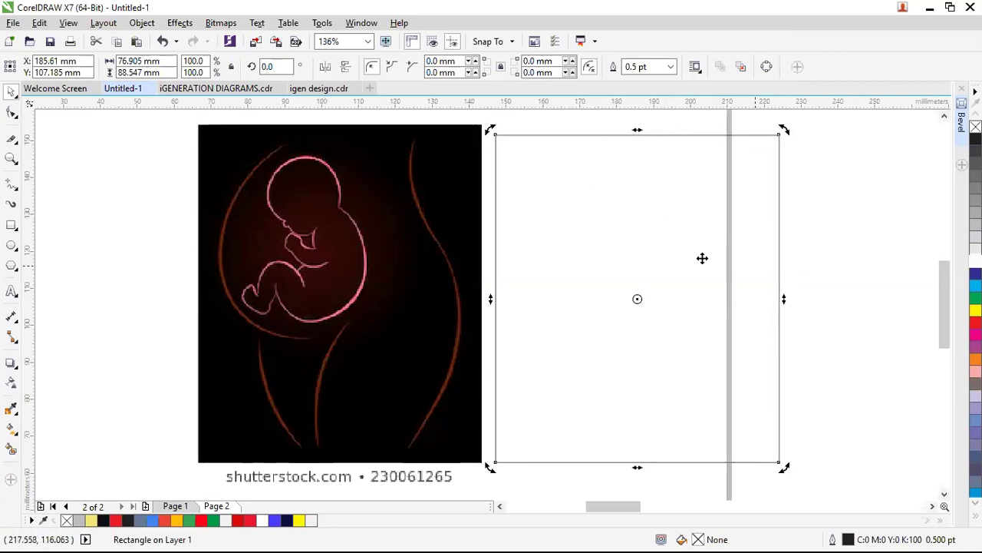
pyautogui.click(634, 259)
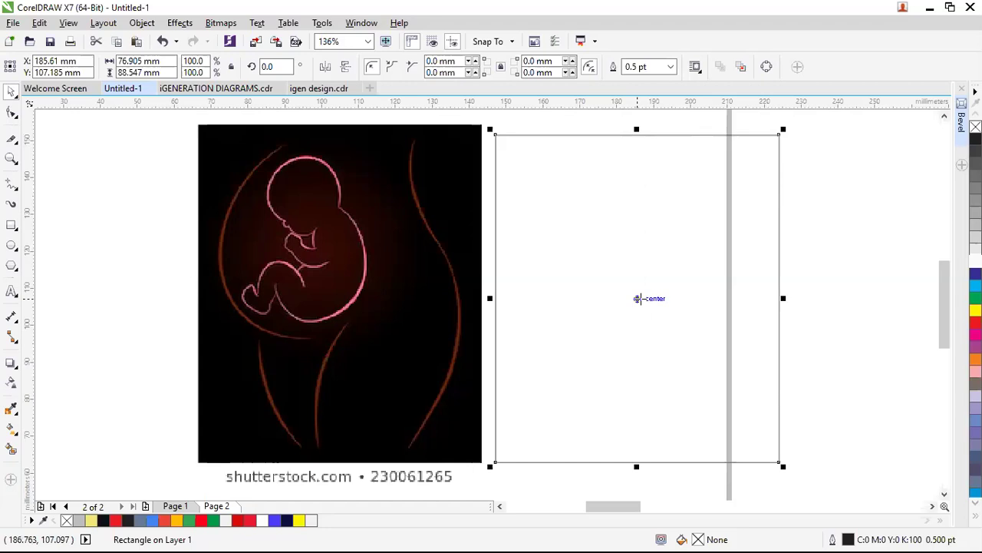
pyautogui.click(635, 298)
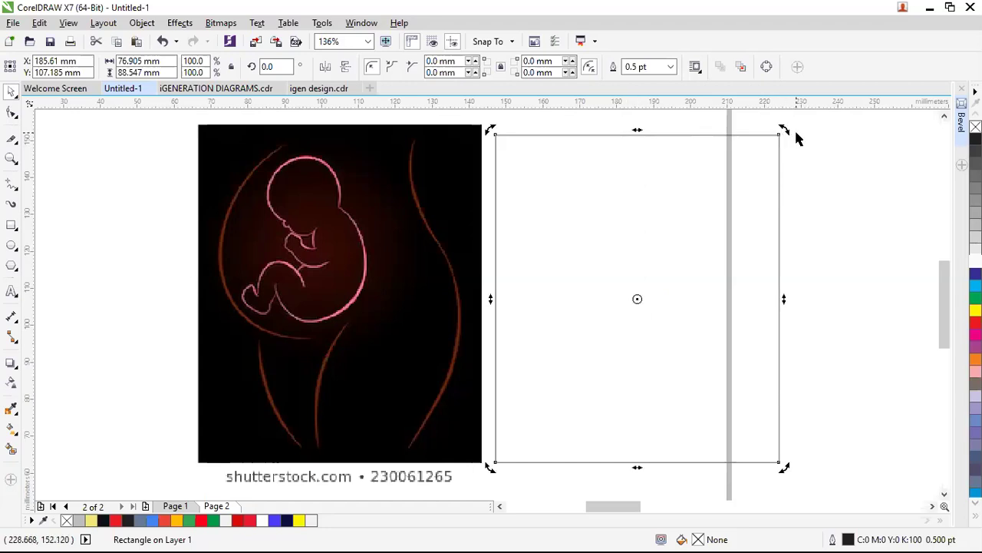
# Try a linear fountain fill on the empty rectangle with its start color sampled from the picture's dark red glow (#360B05).
pyautogui.click(637, 299)
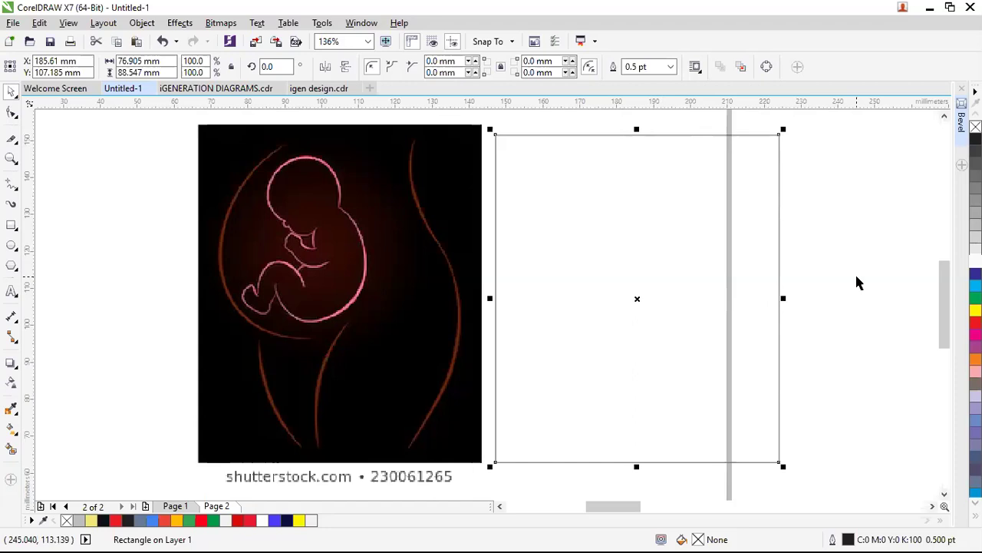
pyautogui.doubleClick(698, 537)
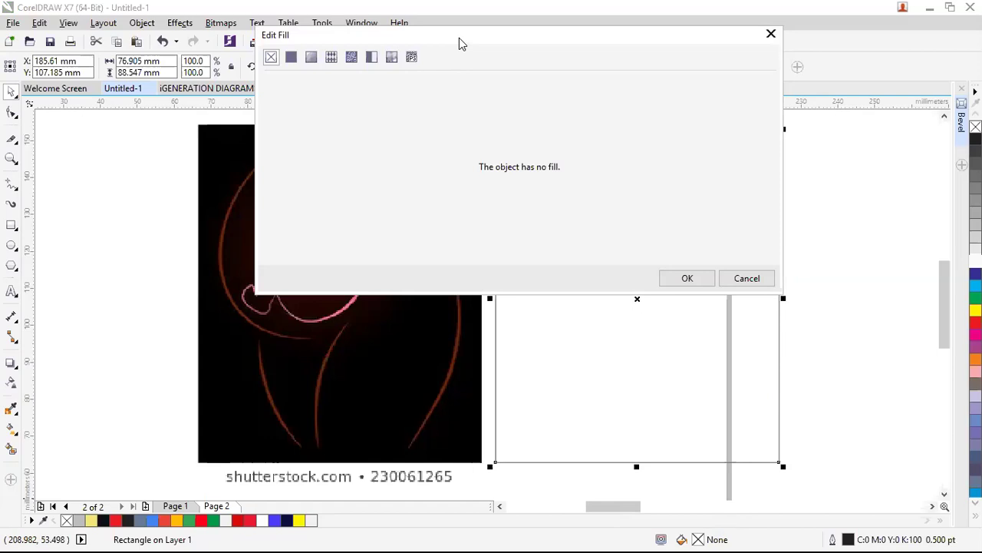
pyautogui.moveTo(459, 38); pyautogui.dragTo(604, 30)
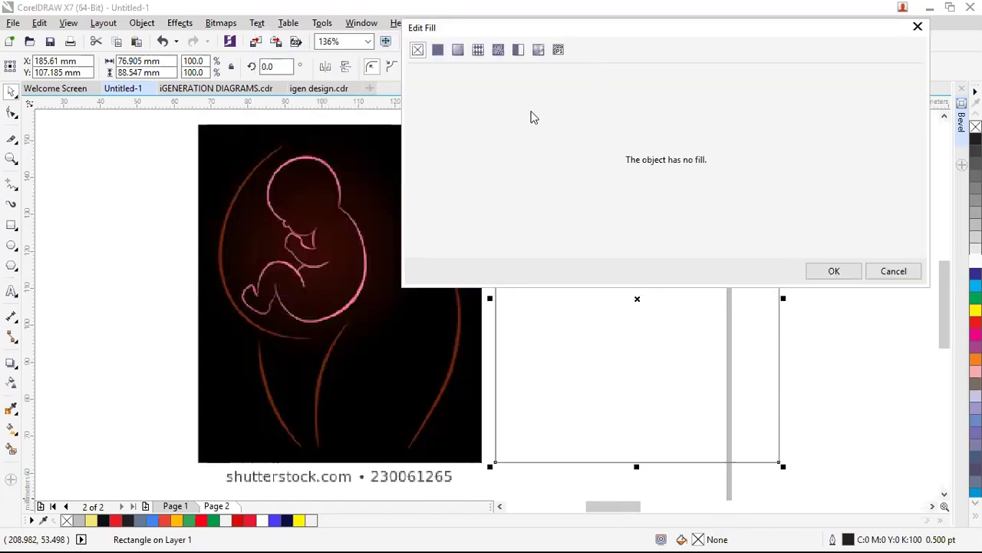
pyautogui.click(461, 52)
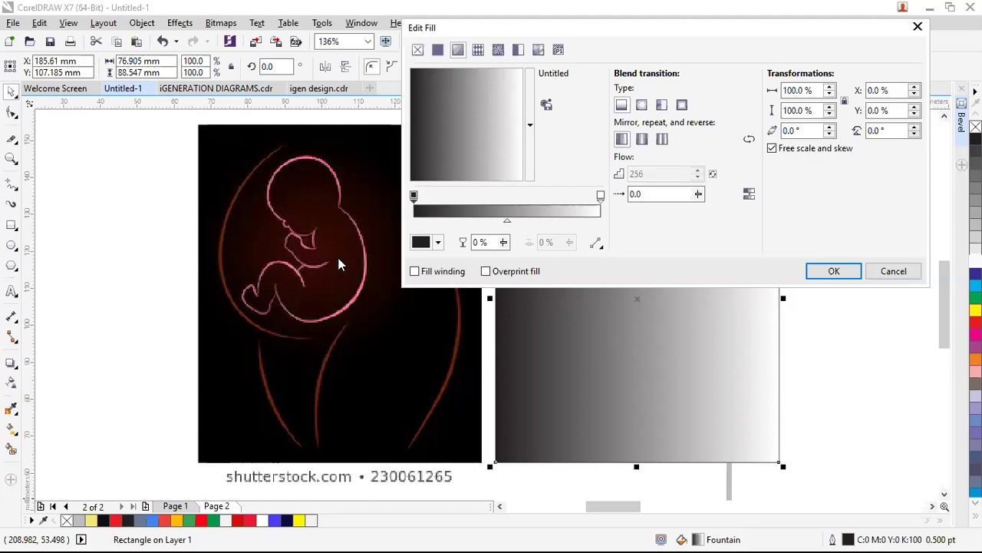
pyautogui.click(439, 243)
pyautogui.click(412, 200)
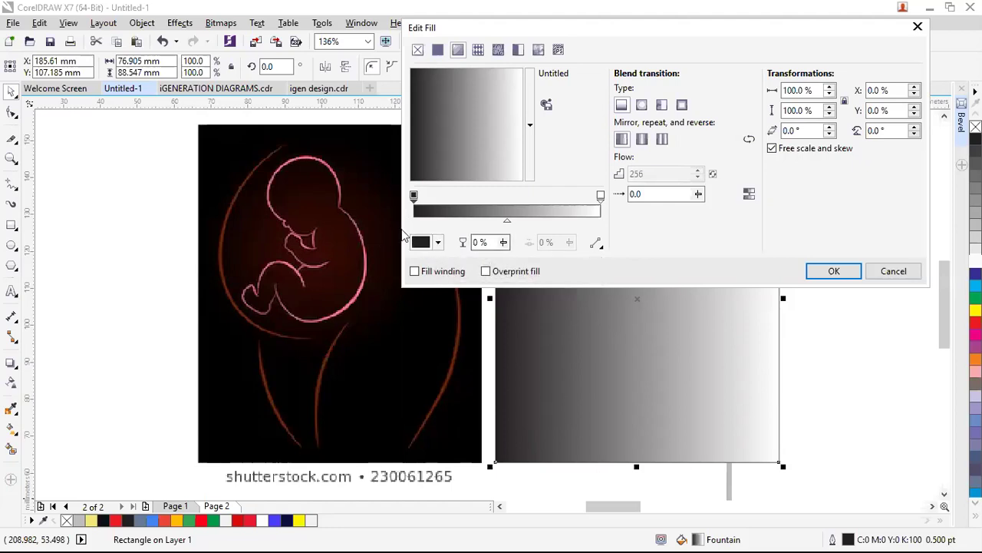
pyautogui.click(439, 244)
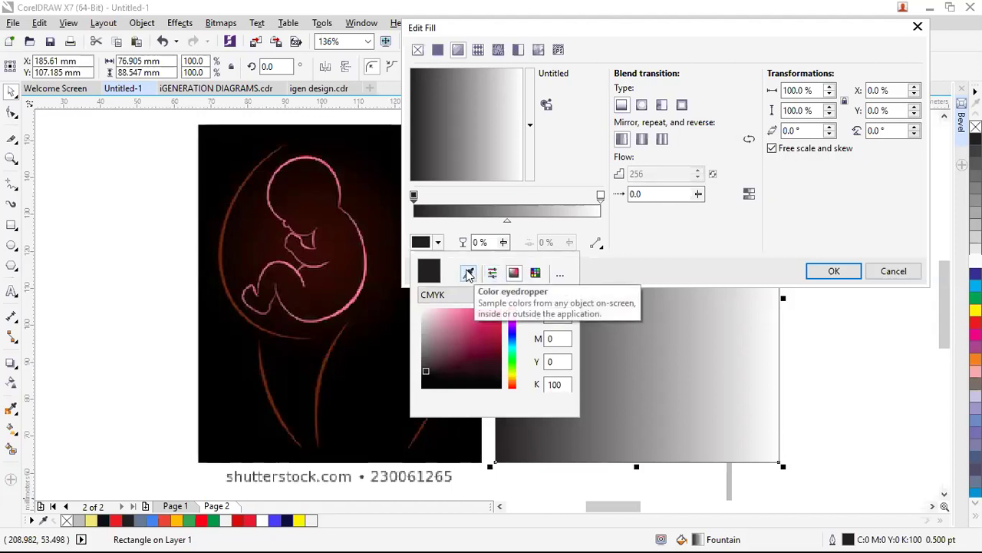
pyautogui.click(468, 274)
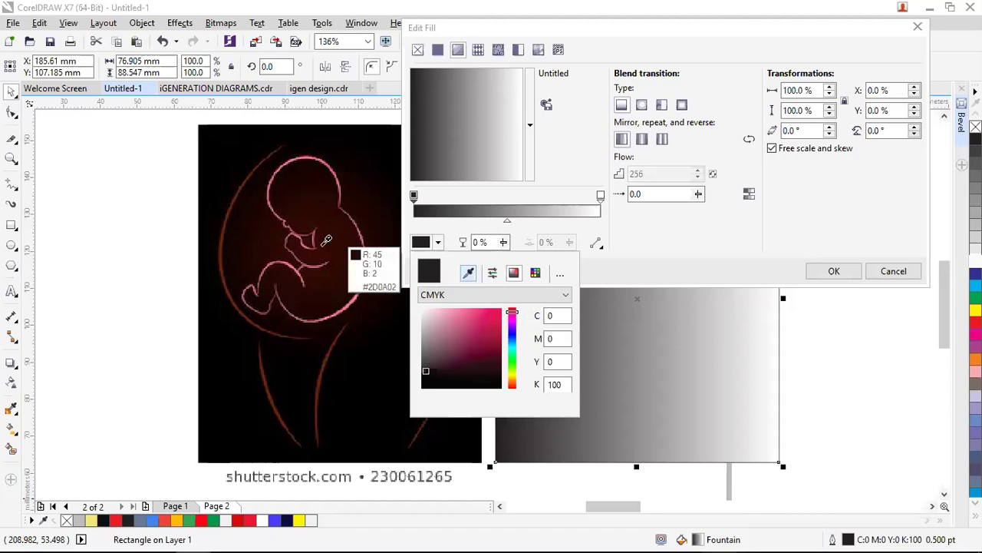
pyautogui.click(291, 279)
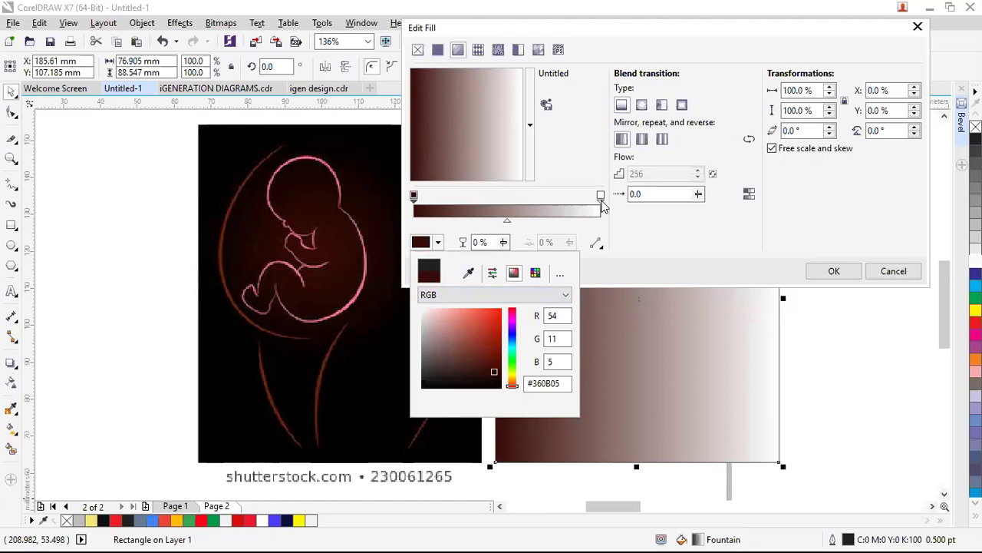
# Try black (C75 M68 Y65 K90) as the fountain fill's end color and make the blend elliptical.
pyautogui.click(601, 196)
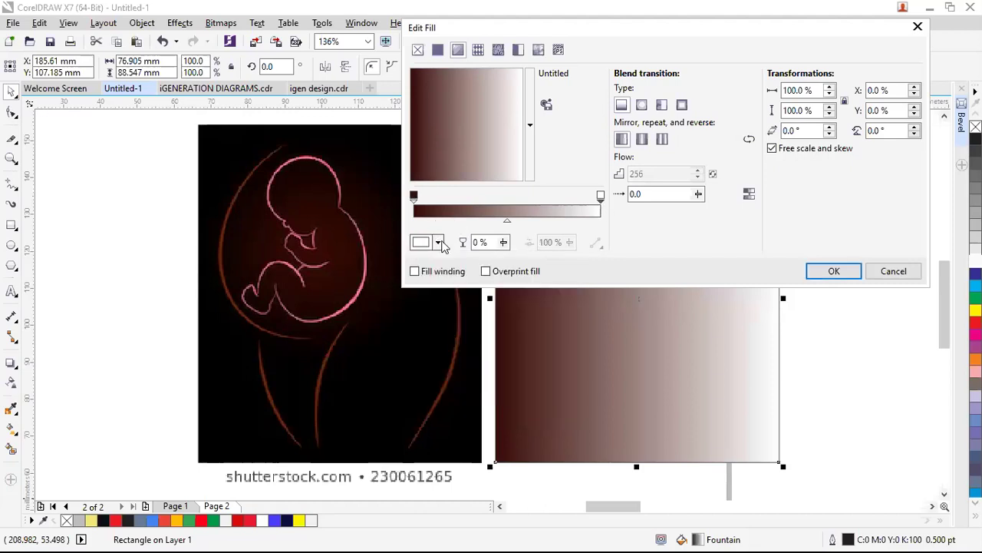
pyautogui.click(438, 242)
pyautogui.click(428, 386)
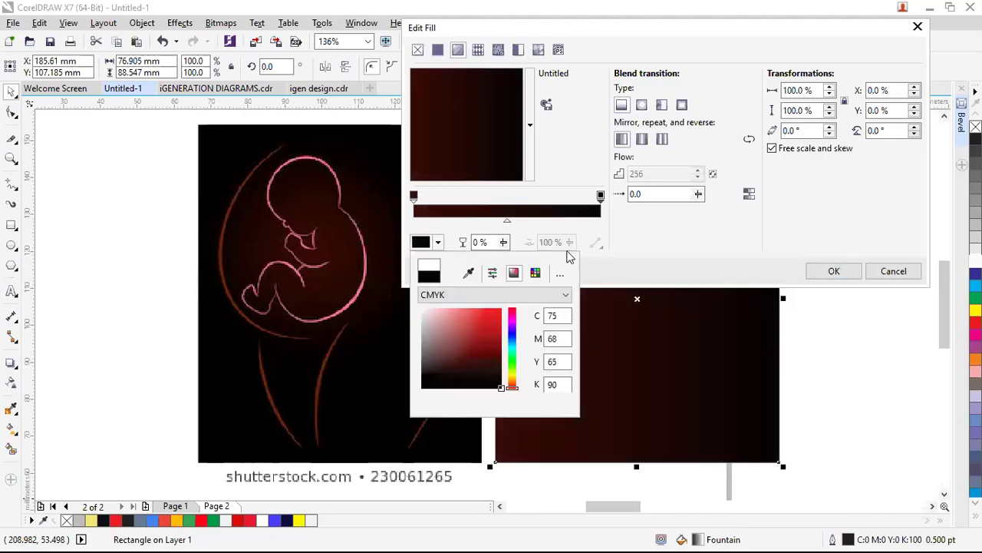
pyautogui.click(634, 240)
pyautogui.click(642, 105)
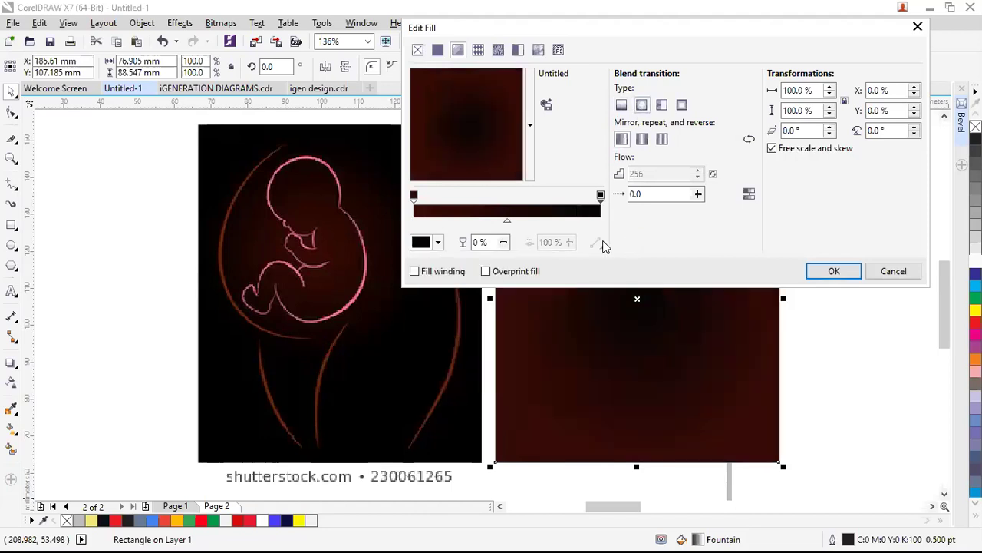
# Try an extra dark red color node at 91% in the fountain fill, and discard the fill changes.
pyautogui.click(414, 197)
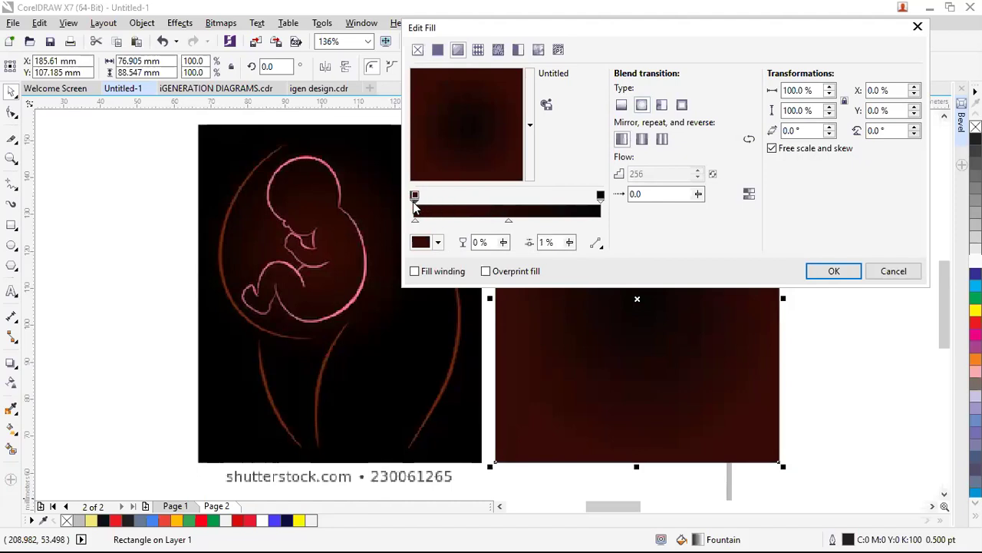
pyautogui.doubleClick(530, 209)
pyautogui.moveTo(587, 208); pyautogui.dragTo(583, 209)
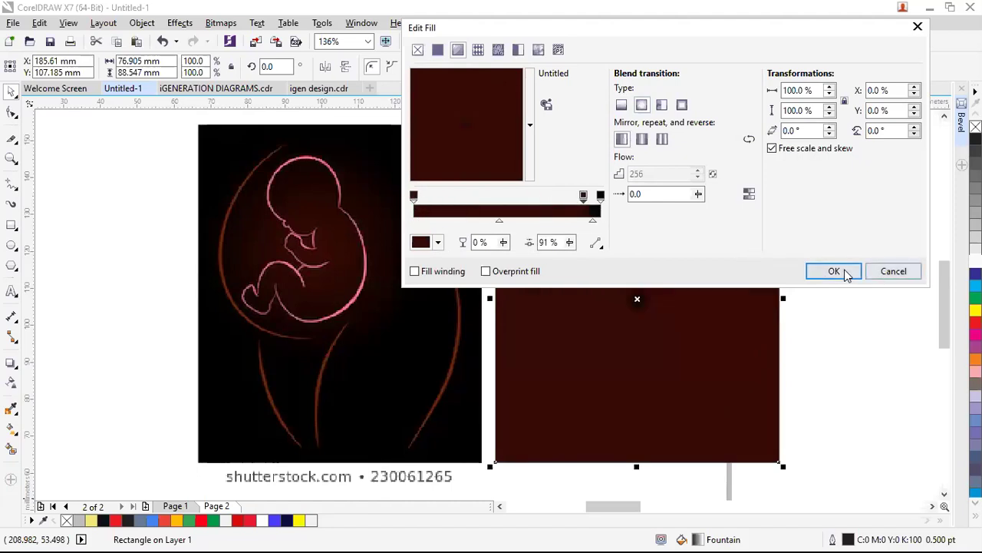
pyautogui.click(894, 271)
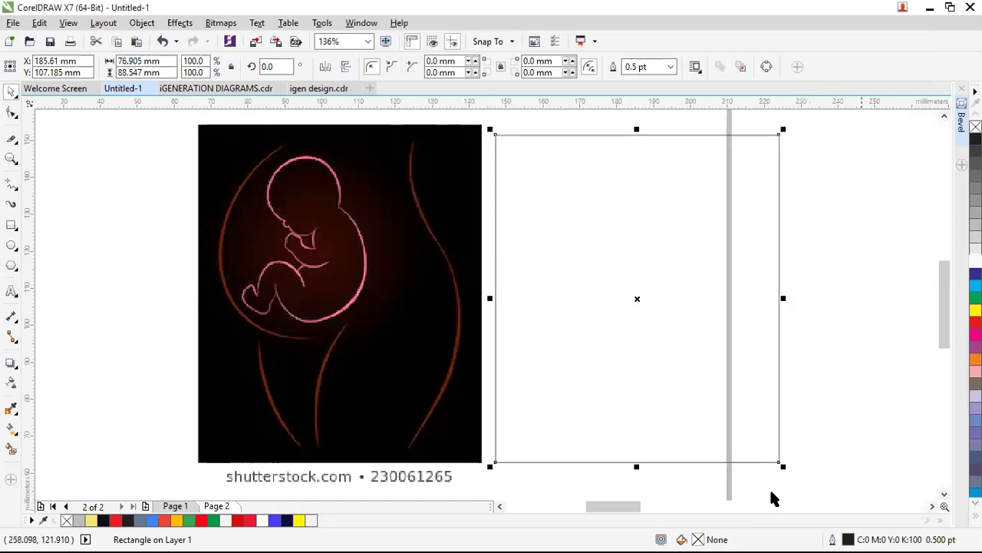
# Give the empty rectangle an elliptical fountain fill.
pyautogui.doubleClick(698, 538)
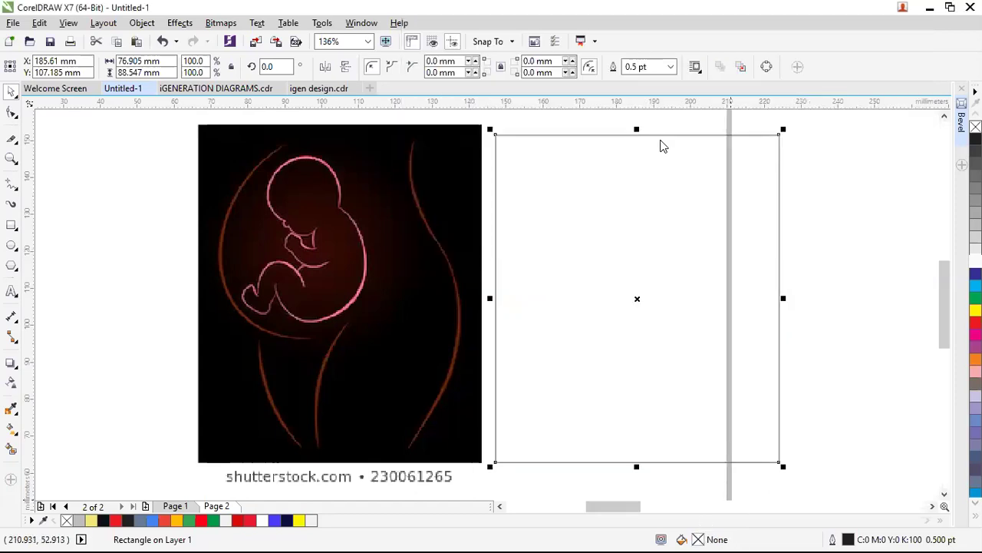
pyautogui.click(459, 49)
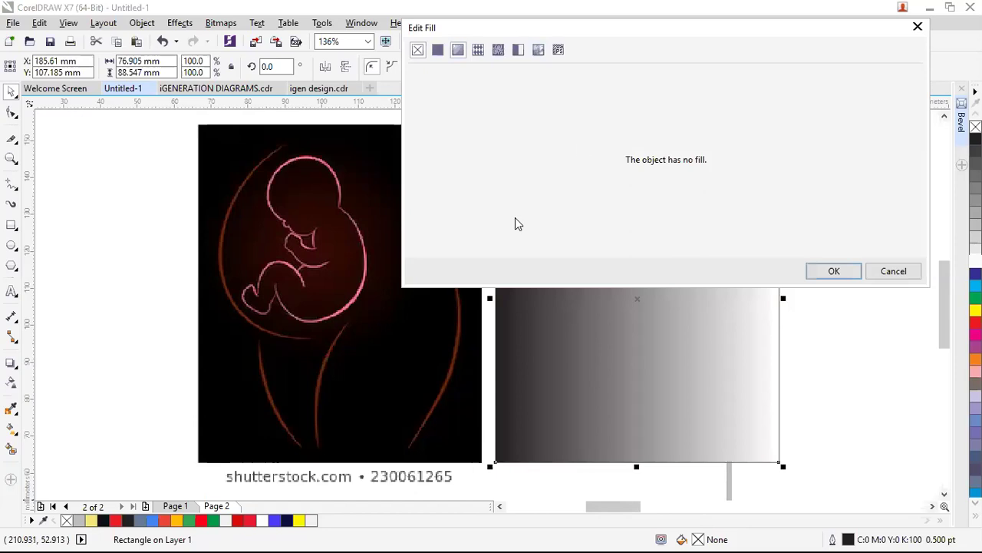
pyautogui.click(641, 105)
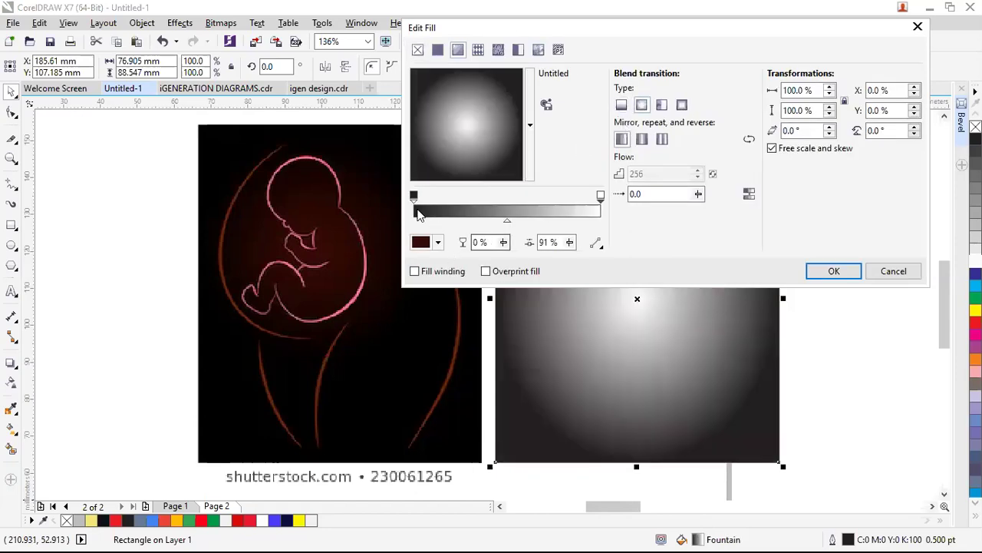
# Set the fountain fill's start color, at the outer edge, to black (#000000).
pyautogui.click(414, 198)
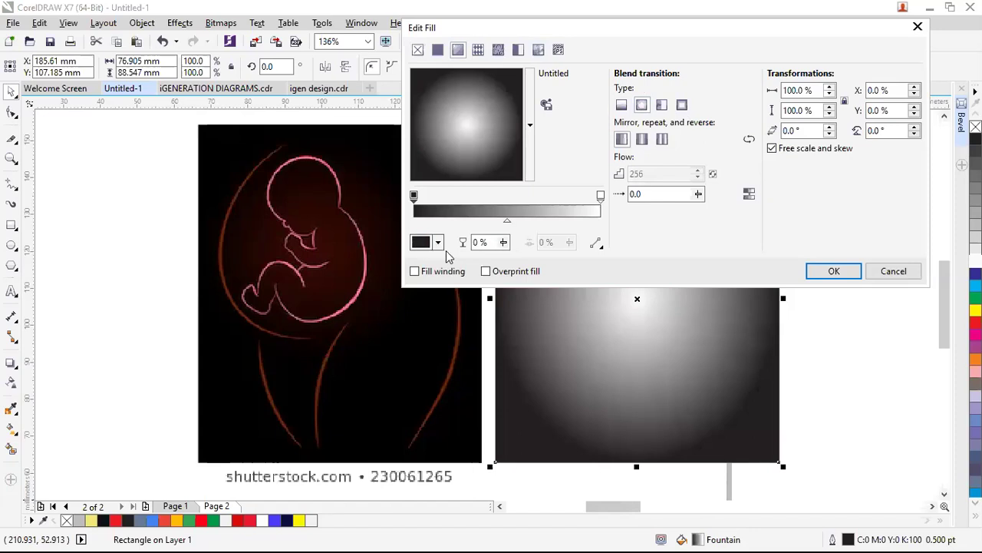
pyautogui.click(438, 242)
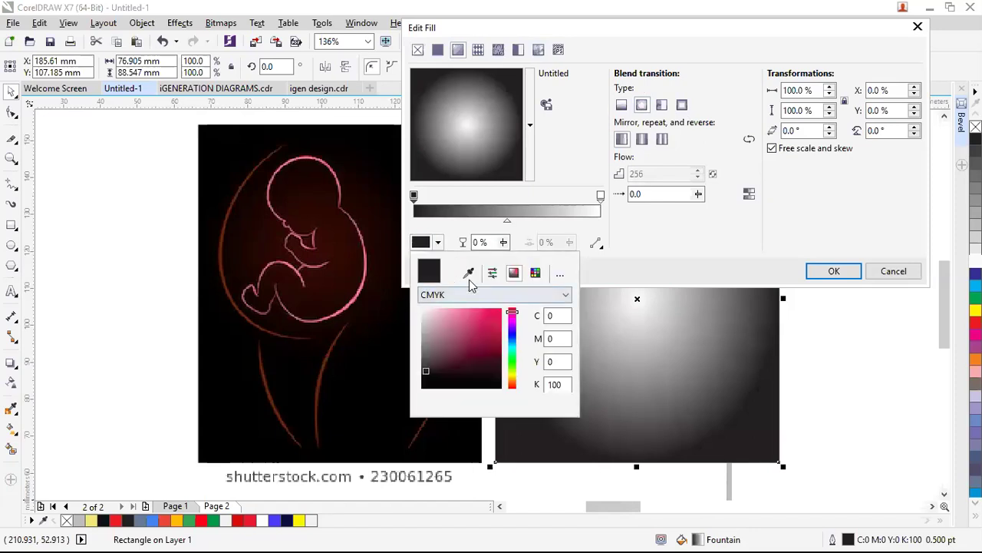
pyautogui.click(522, 217)
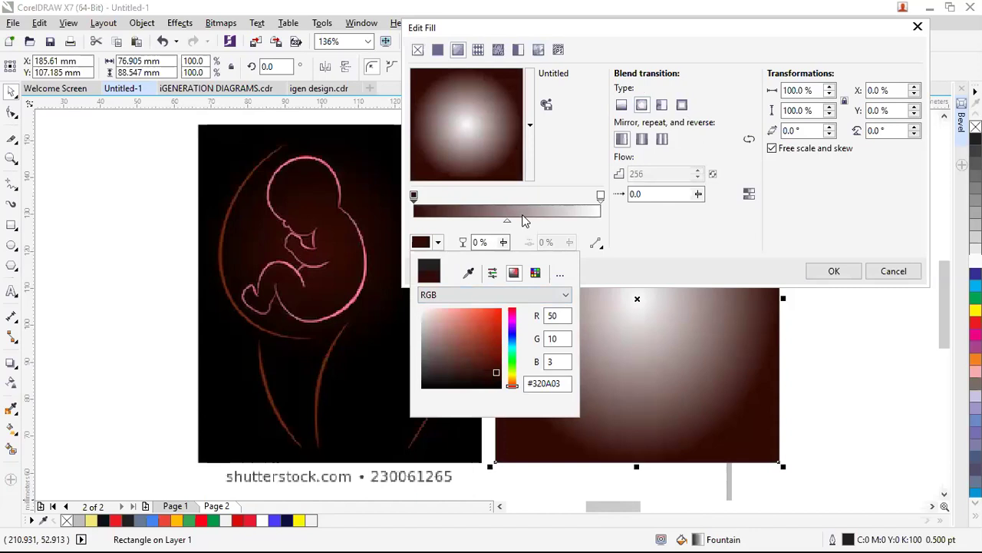
pyautogui.click(438, 242)
pyautogui.click(438, 243)
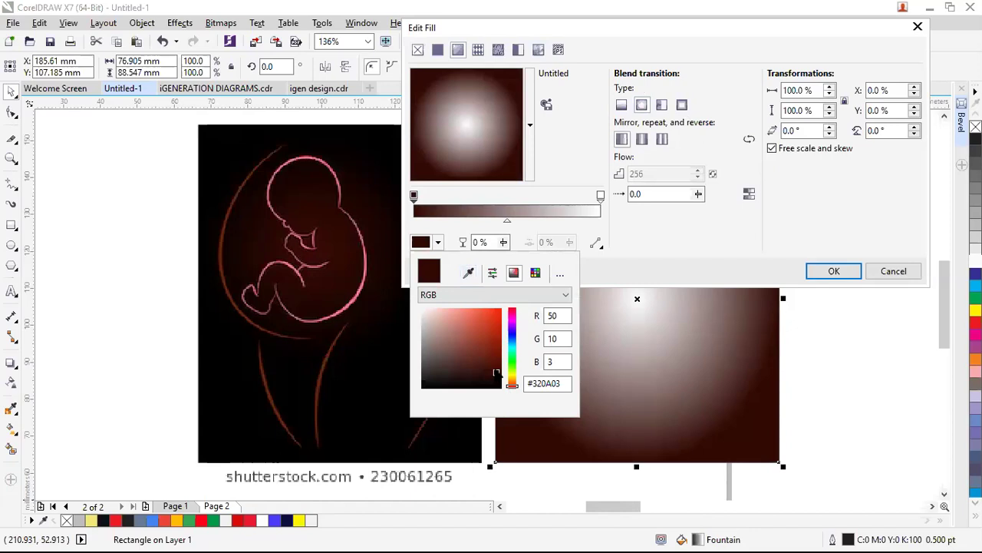
pyautogui.moveTo(497, 373); pyautogui.dragTo(499, 388)
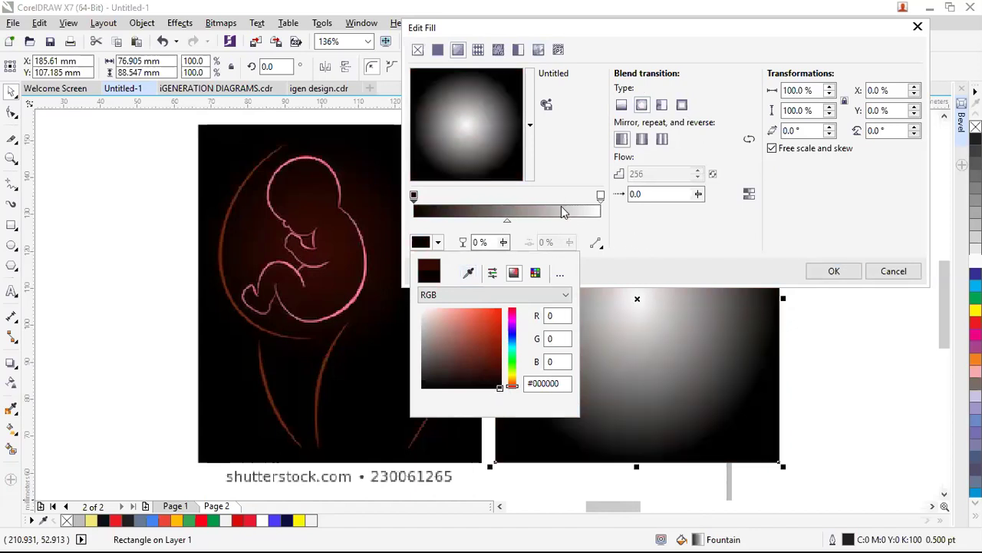
# Set the fountain fill's end color, at the center, to dark red (#320A03) sampled from the picture.
pyautogui.click(601, 197)
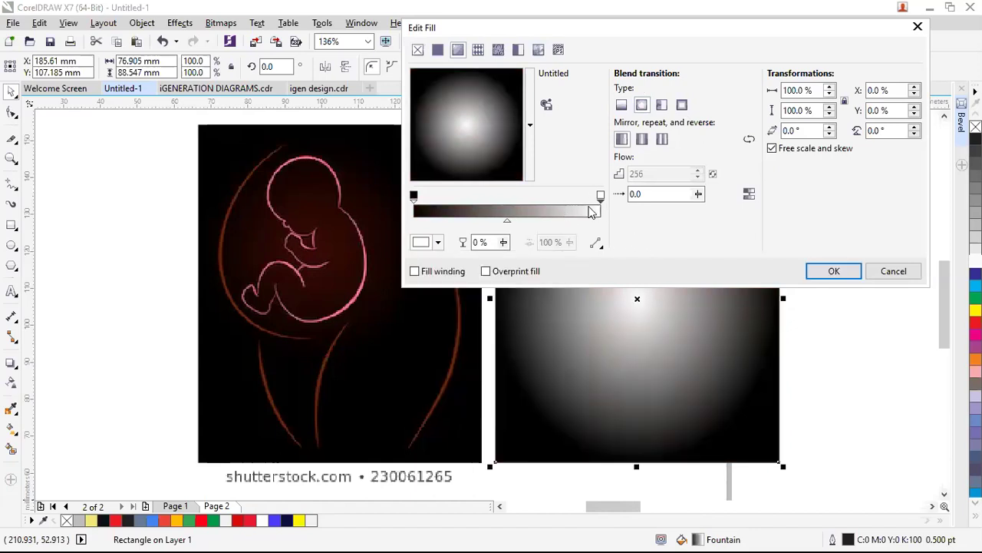
pyautogui.click(438, 241)
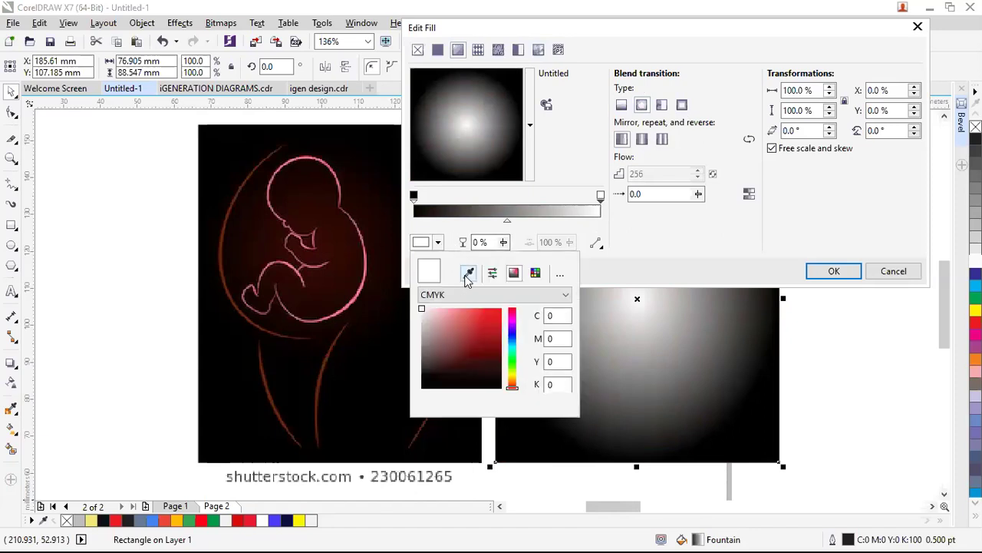
pyautogui.click(468, 274)
pyautogui.click(387, 191)
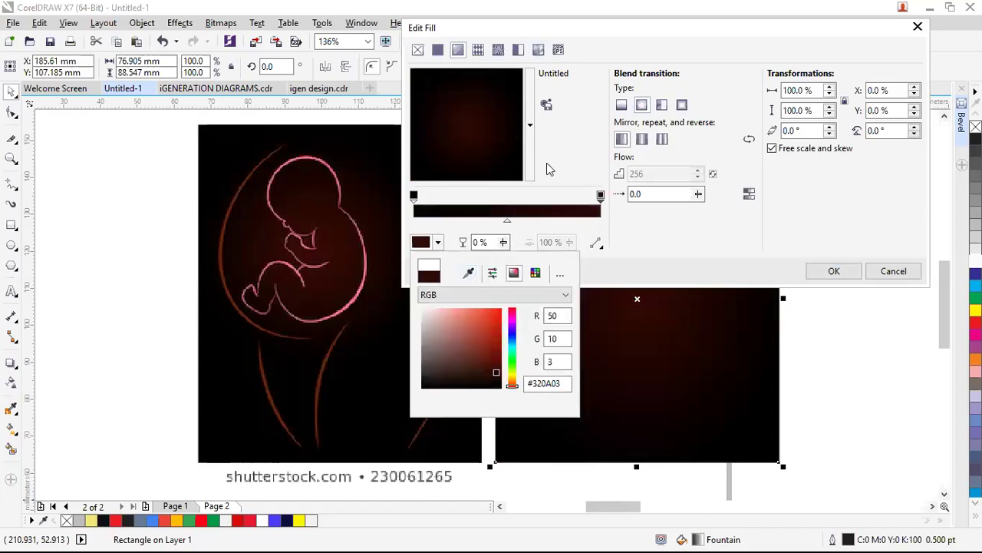
# Offset the elliptical fill's center to X -11% and Y 10% and apply the fill to the rectangle.
pyautogui.click(468, 126)
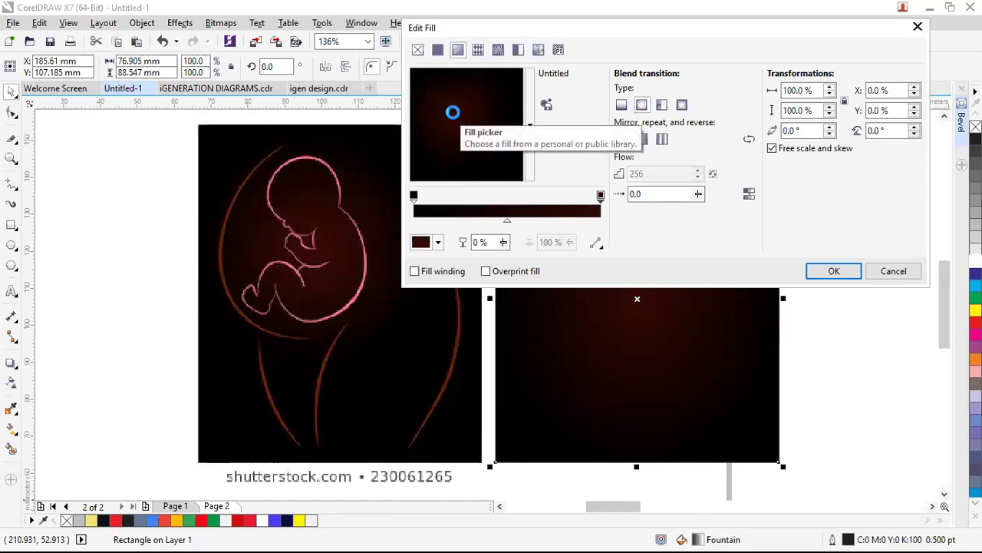
pyautogui.moveTo(452, 112); pyautogui.dragTo(440, 103)
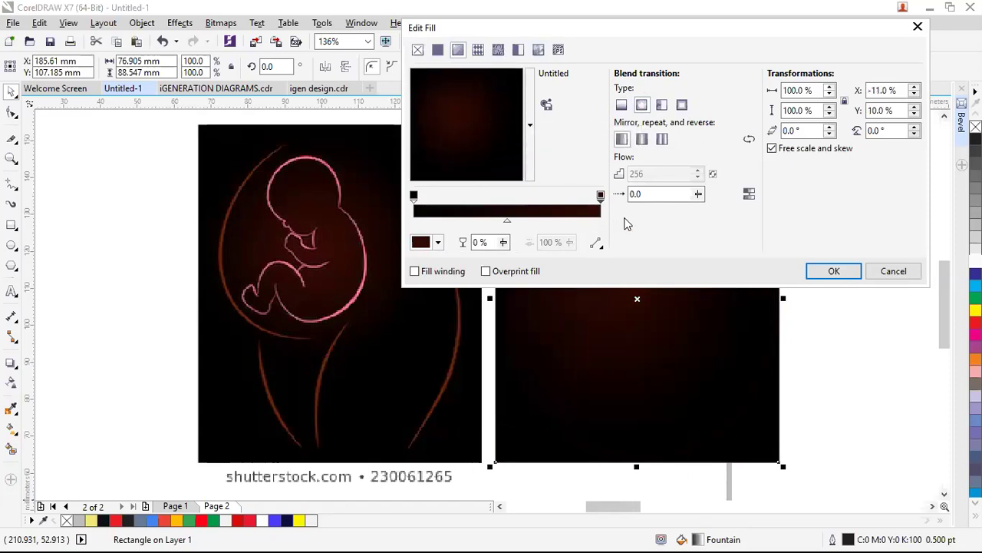
pyautogui.click(621, 104)
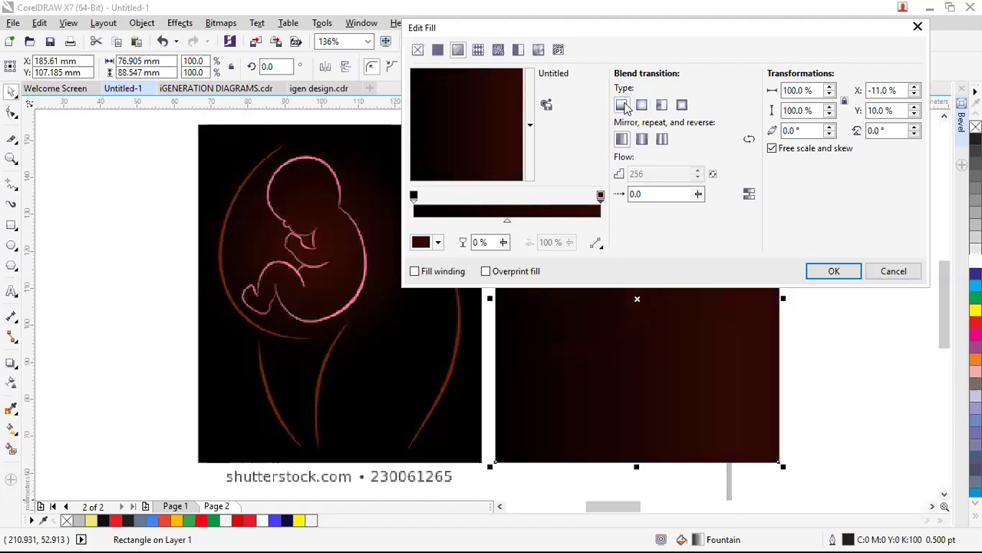
pyautogui.click(642, 106)
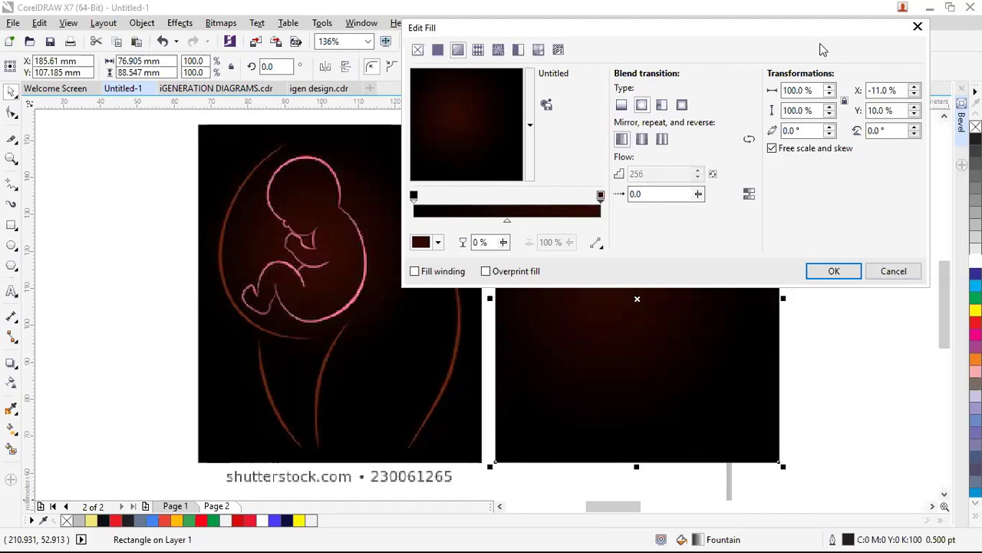
pyautogui.moveTo(706, 33); pyautogui.dragTo(782, 54)
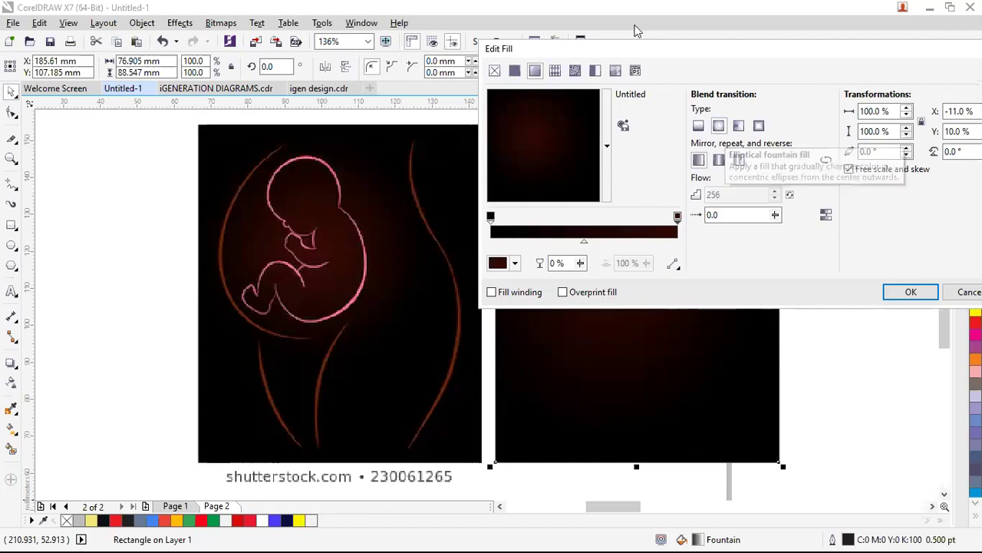
pyautogui.moveTo(635, 30); pyautogui.dragTo(680, 50)
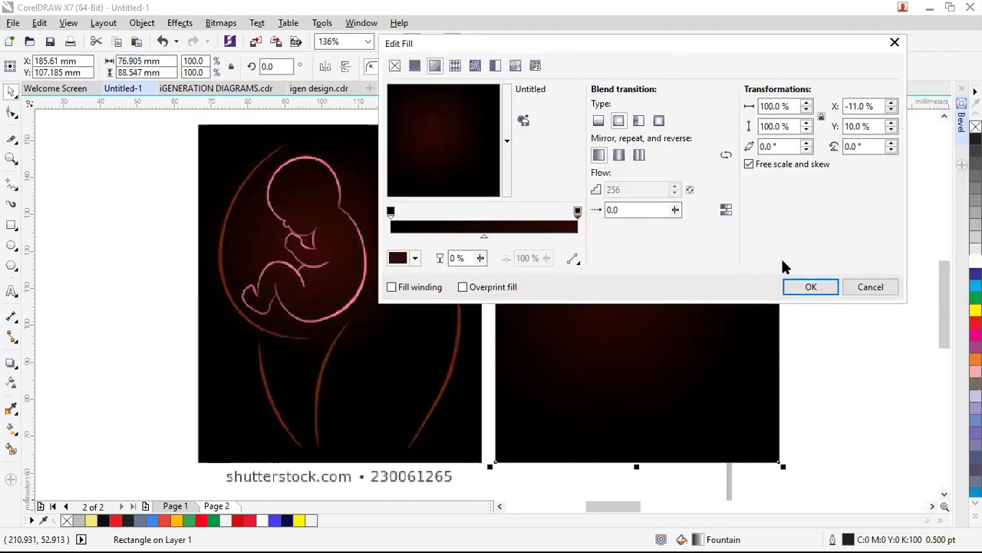
pyautogui.click(821, 287)
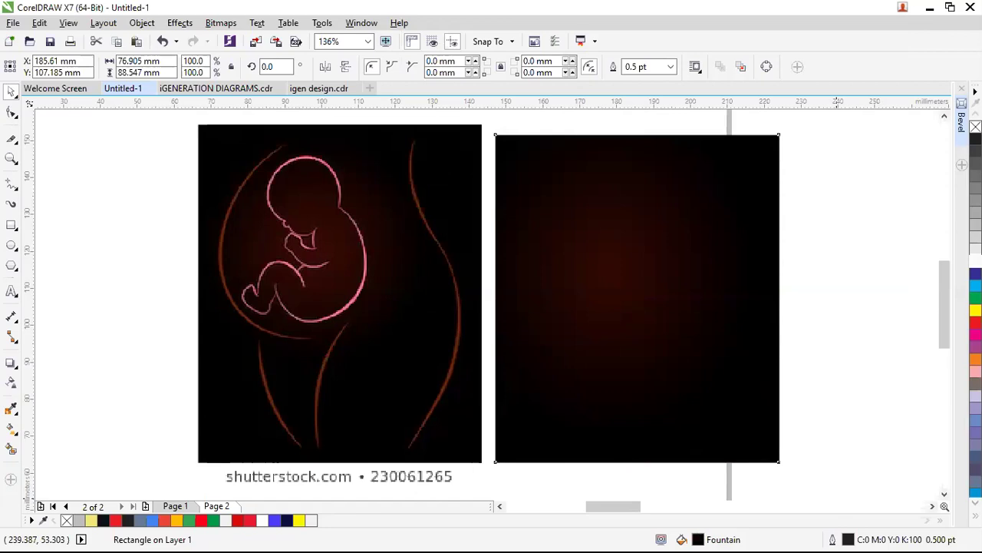
pyautogui.doubleClick(698, 539)
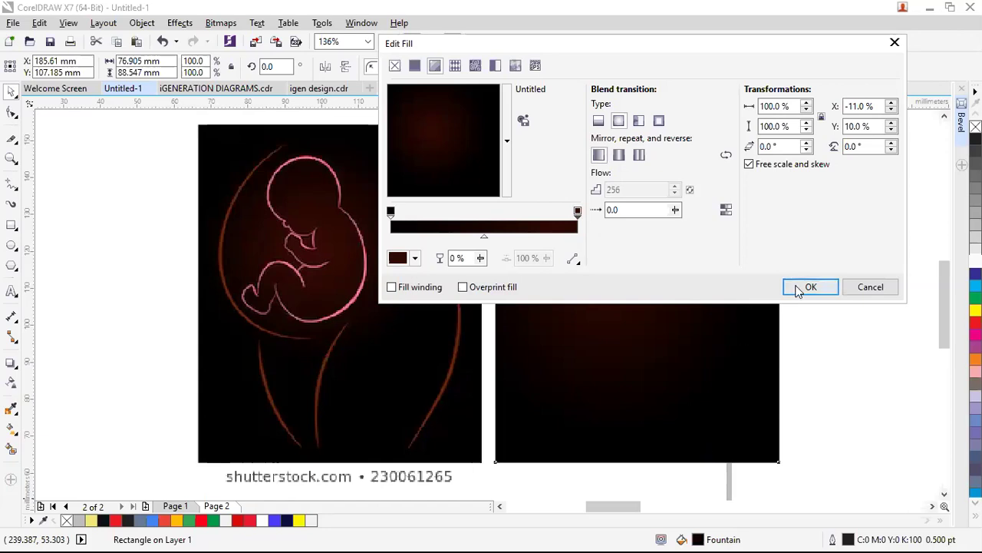
pyautogui.click(802, 287)
# Draw a straight Freehand line about 53.5 mm long from the upper end to the lower end of the picture's brown belly curve.
pyautogui.click(10, 184)
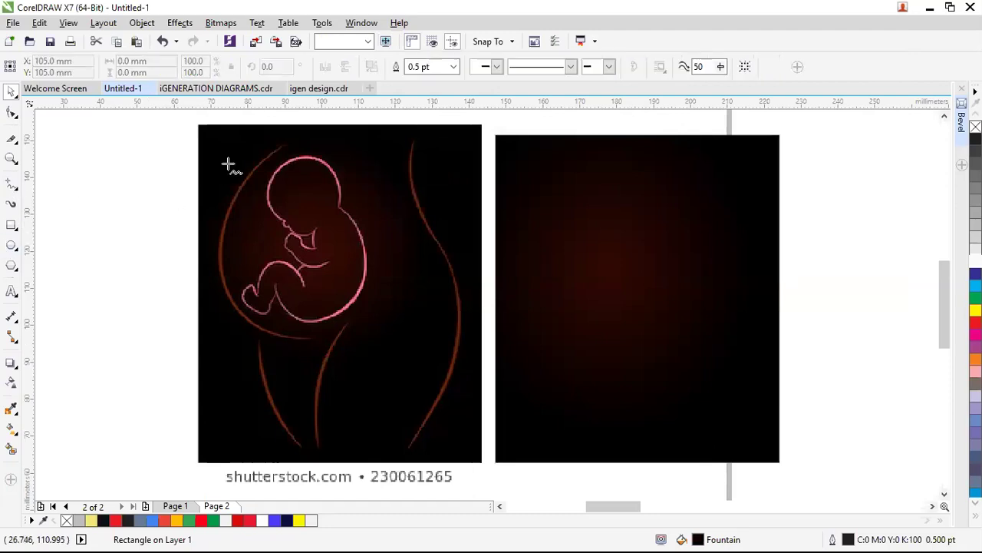
pyautogui.moveTo(286, 142)
pyautogui.mouseDown()
pyautogui.moveTo(278, 349)
pyautogui.moveTo(308, 339)
pyautogui.mouseUp()
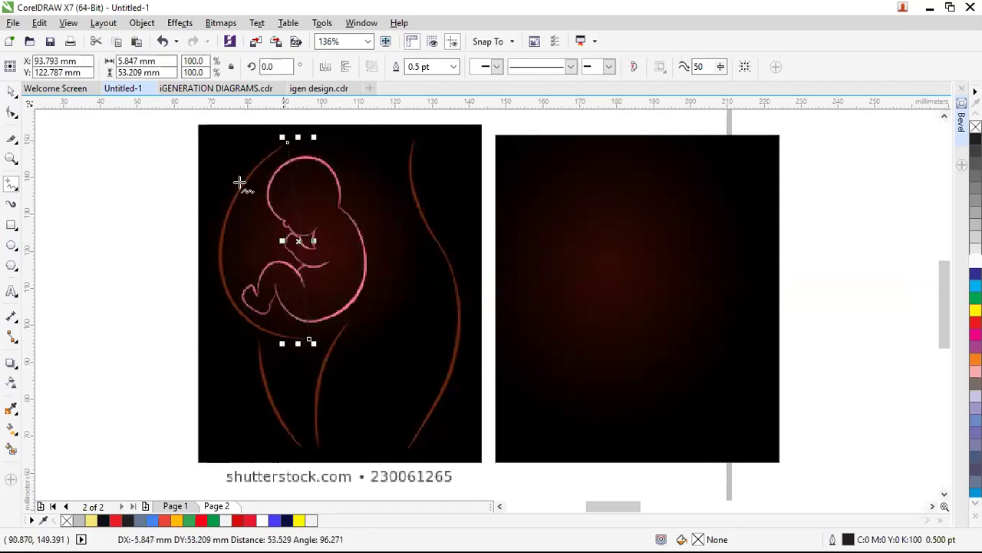
# Close the Freehand line into a shape and bend one side into a curve with an added node along the belly line's outer edge.
pyautogui.click(272, 236)
pyautogui.click(298, 246)
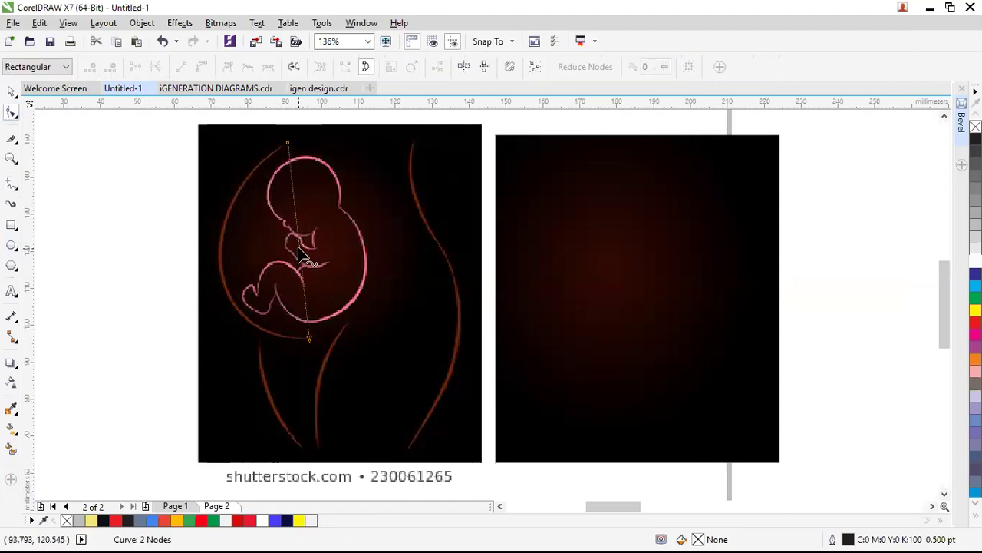
pyautogui.rightClick(298, 245)
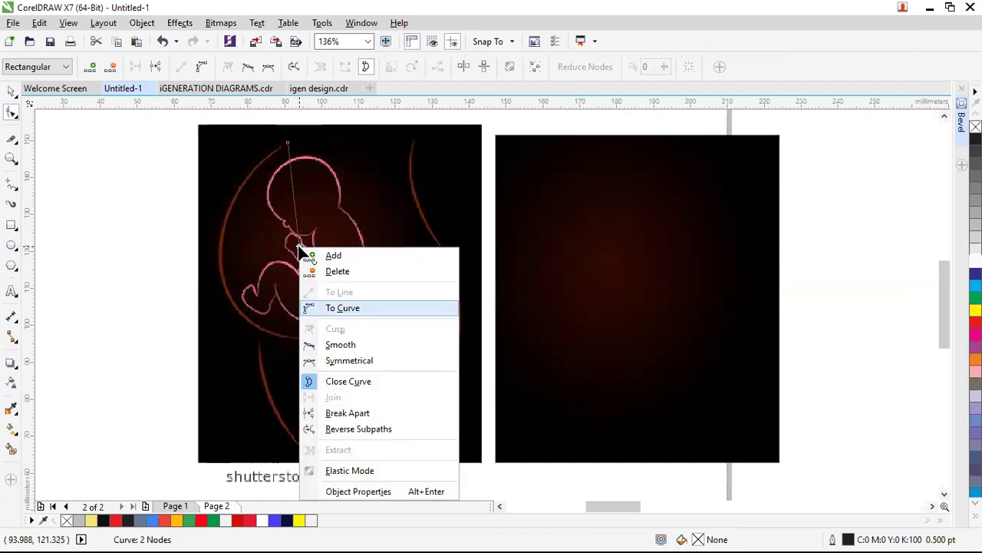
pyautogui.click(328, 311)
pyautogui.moveTo(305, 245); pyautogui.dragTo(217, 268)
pyautogui.doubleClick(217, 261)
pyautogui.moveTo(239, 186); pyautogui.dragTo(235, 164)
pyautogui.click(306, 338)
pyautogui.moveTo(251, 319); pyautogui.dragTo(239, 346)
# Convert the shape's remaining straight side to a curve, add a node and fit it along the inner edge of the belly line.
pyautogui.click(300, 257)
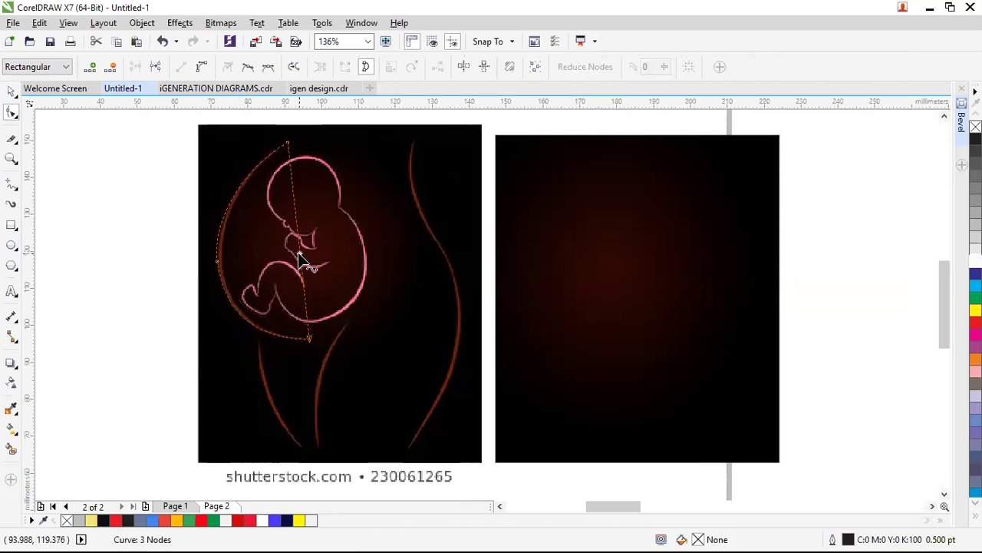
pyautogui.rightClick(299, 259)
pyautogui.click(330, 315)
pyautogui.moveTo(298, 258); pyautogui.dragTo(224, 268)
pyautogui.doubleClick(224, 267)
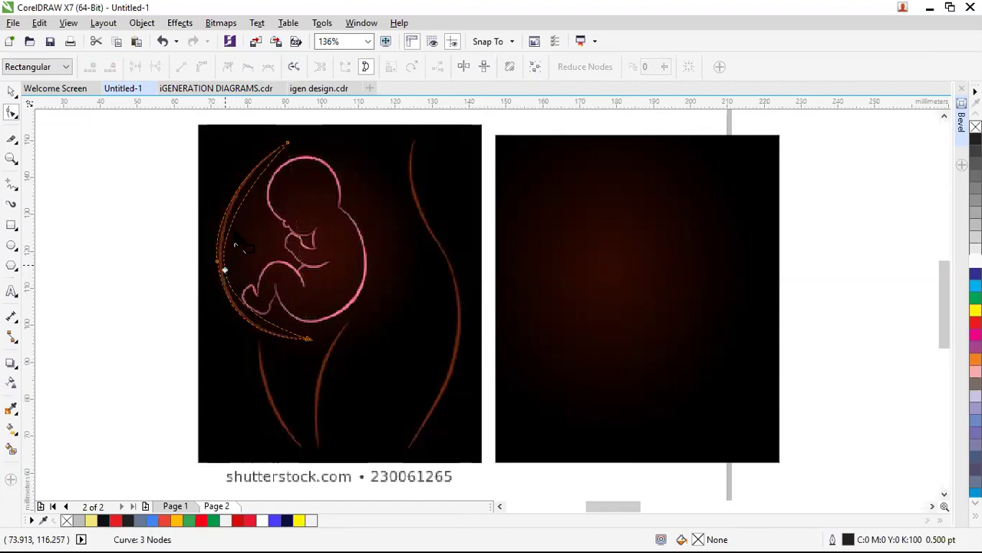
pyautogui.moveTo(242, 186); pyautogui.dragTo(226, 184)
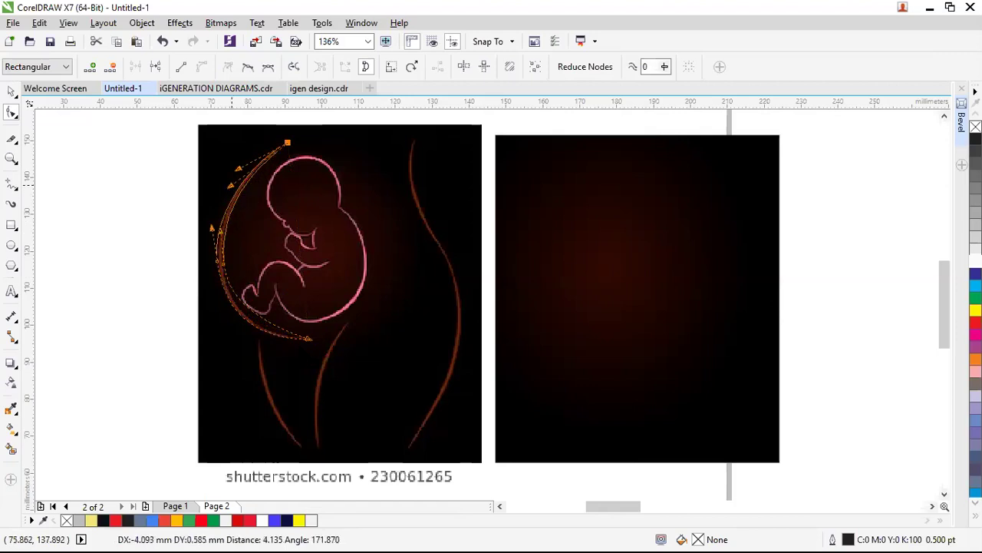
pyautogui.click(253, 329)
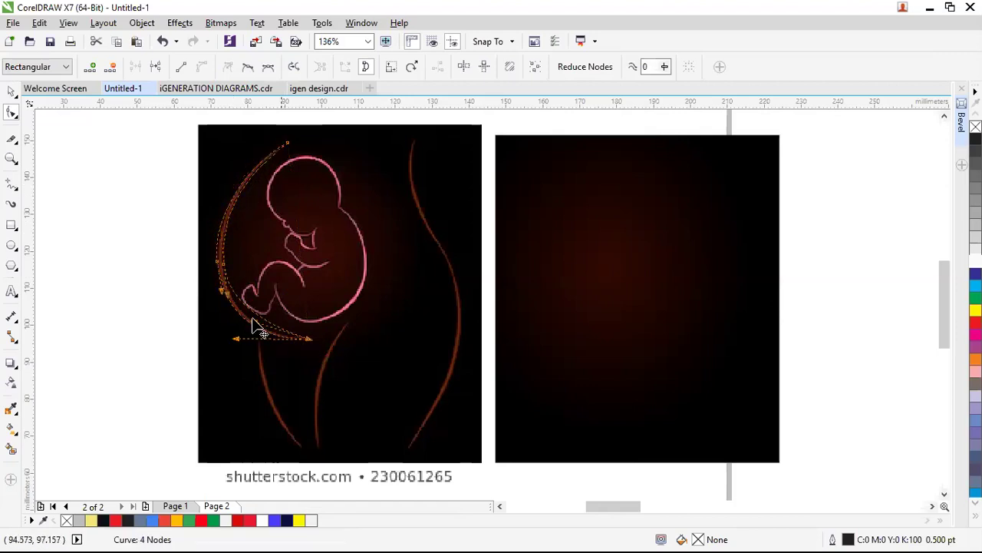
pyautogui.moveTo(253, 329); pyautogui.dragTo(242, 335)
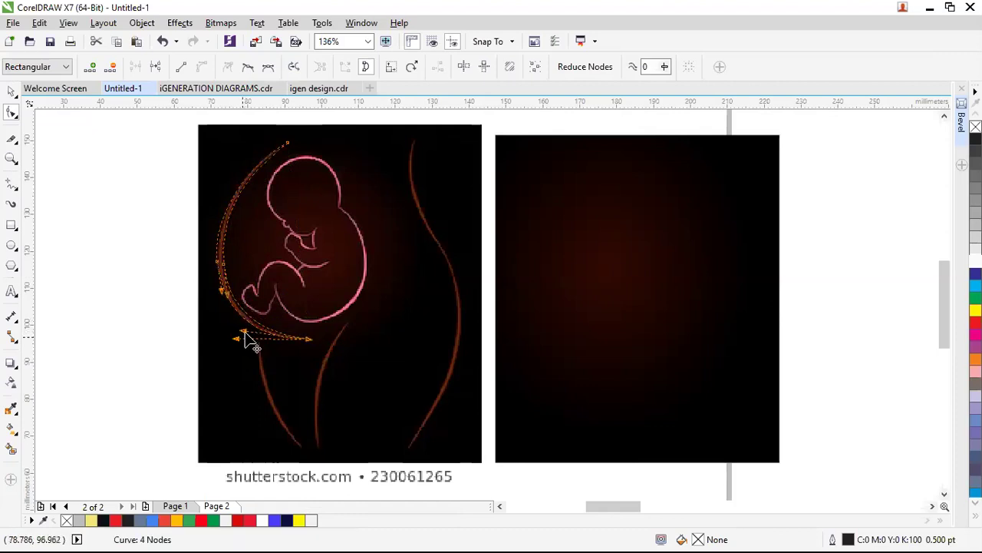
# Try dark brown (#471811) sampled from the picture as the belly shape's fill without an outline, and discard the shape.
pyautogui.click(14, 91)
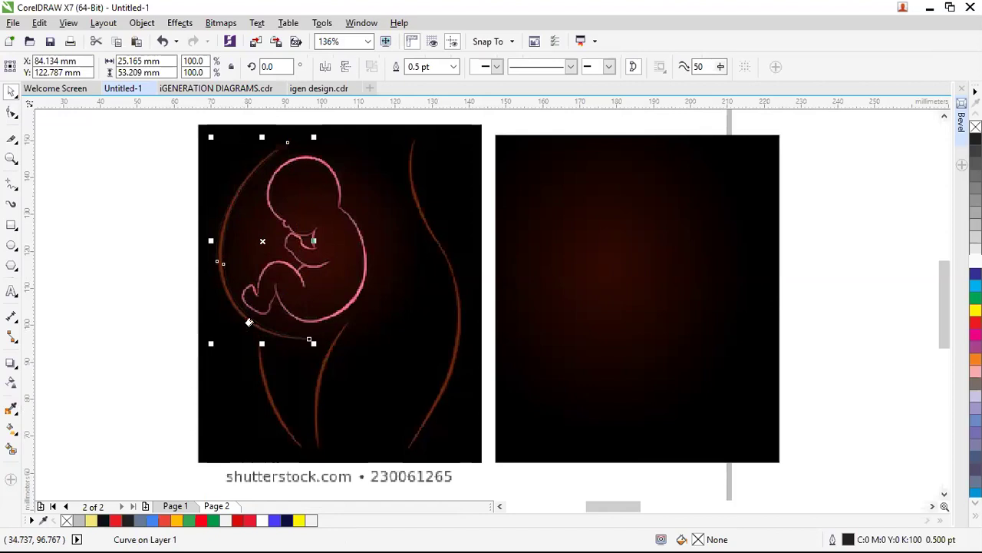
pyautogui.scroll(3, 246, 315)
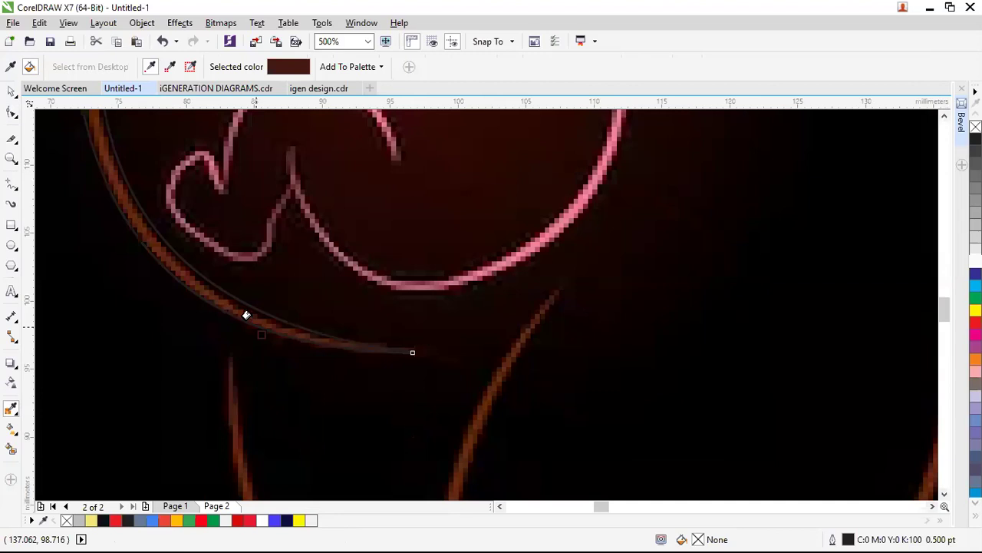
pyautogui.scroll(-4, 426, 214)
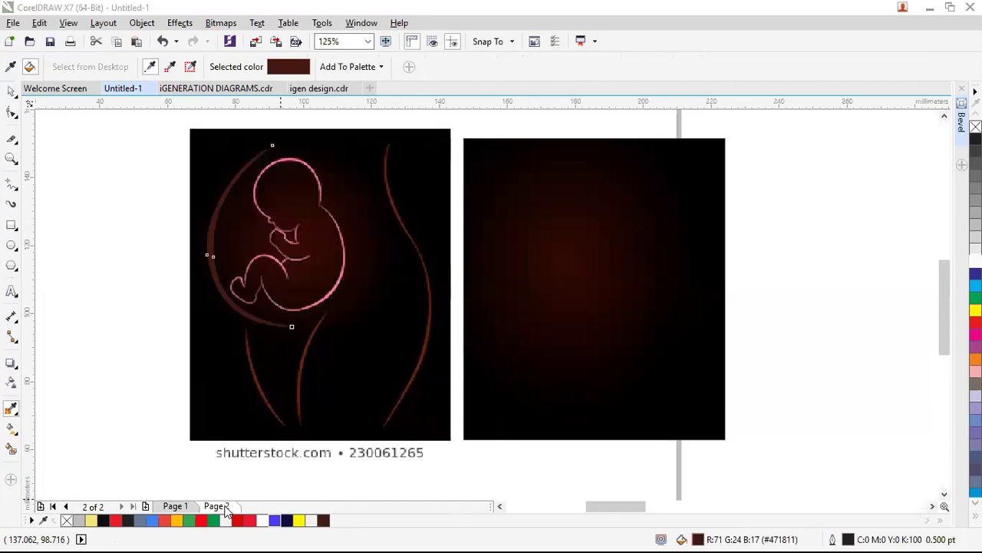
pyautogui.press('space')
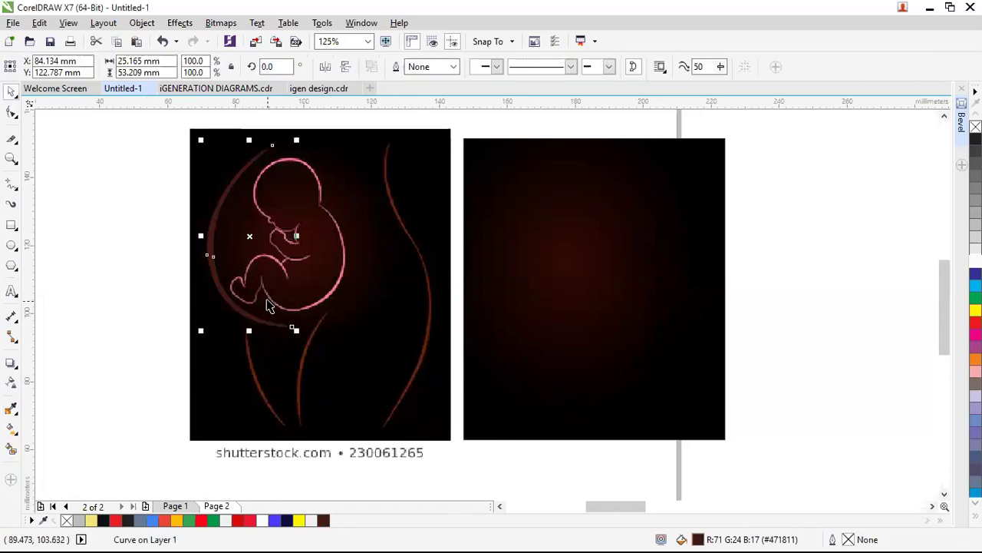
pyautogui.press('Escape')
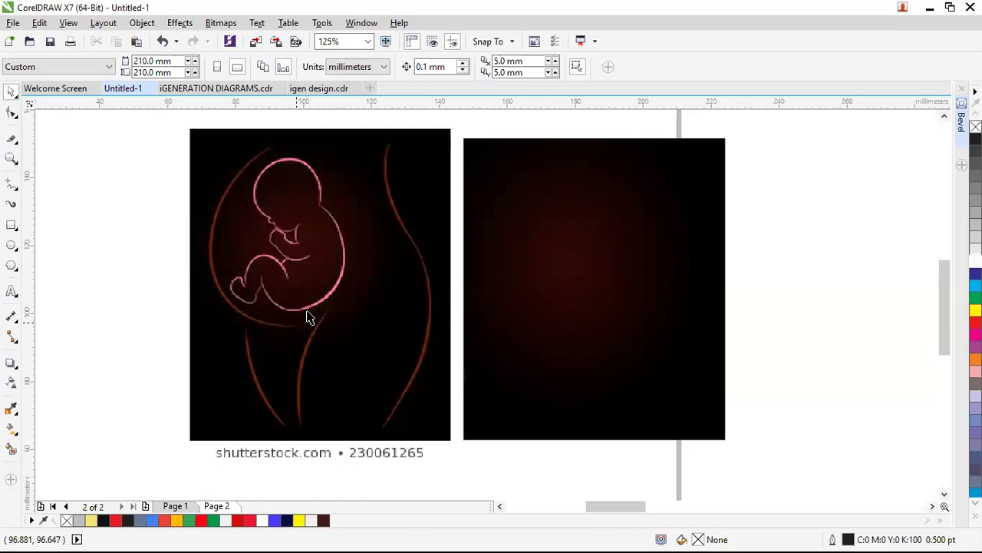
pyautogui.scroll(-1, 438, 358)
pyautogui.scroll(1, 436, 400)
pyautogui.scroll(-2, 453, 372)
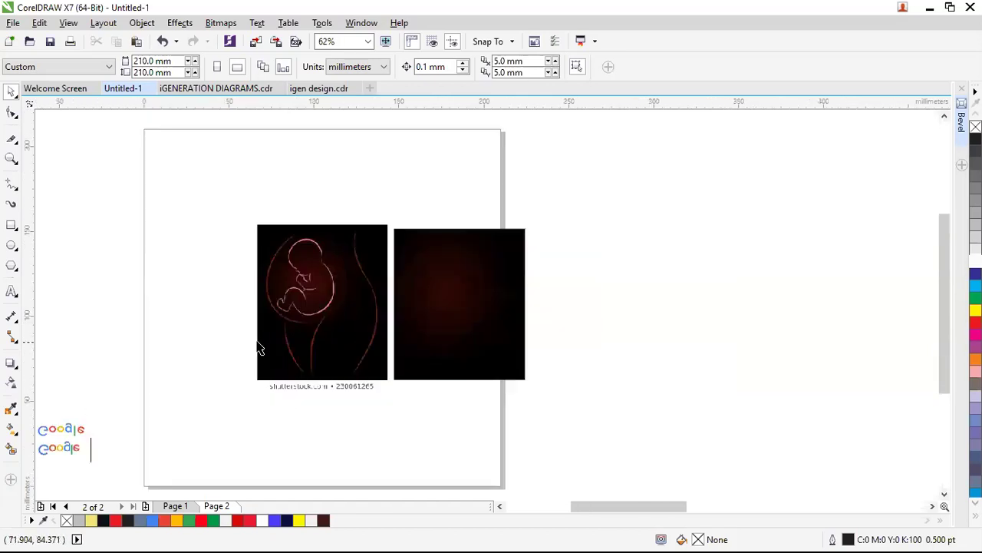
pyautogui.scroll(2, 274, 345)
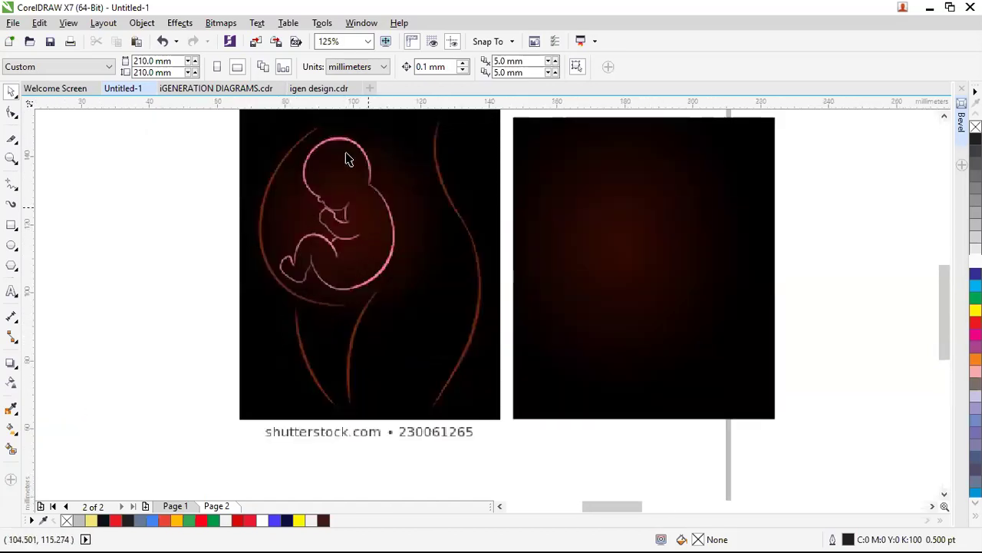
pyautogui.scroll(2, 343, 151)
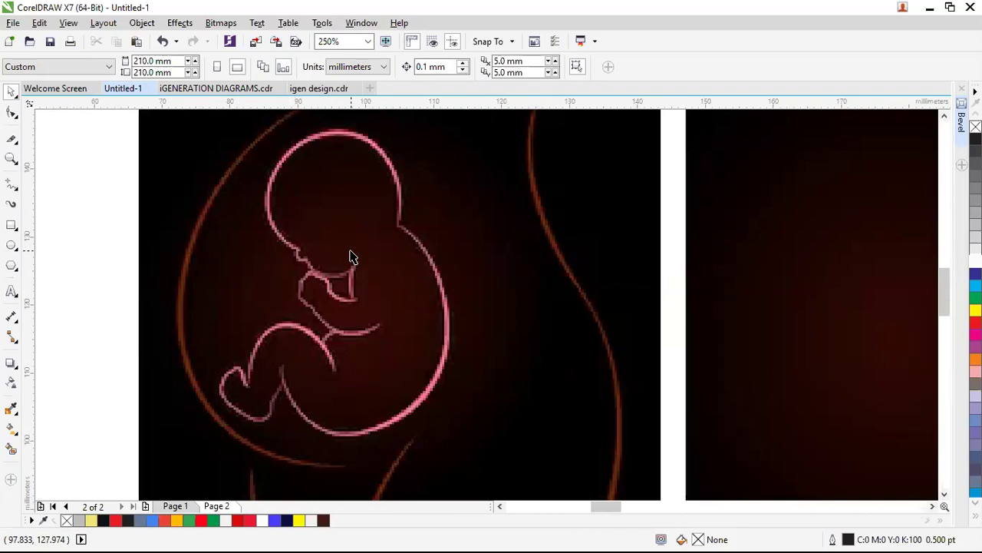
pyautogui.click(10, 186)
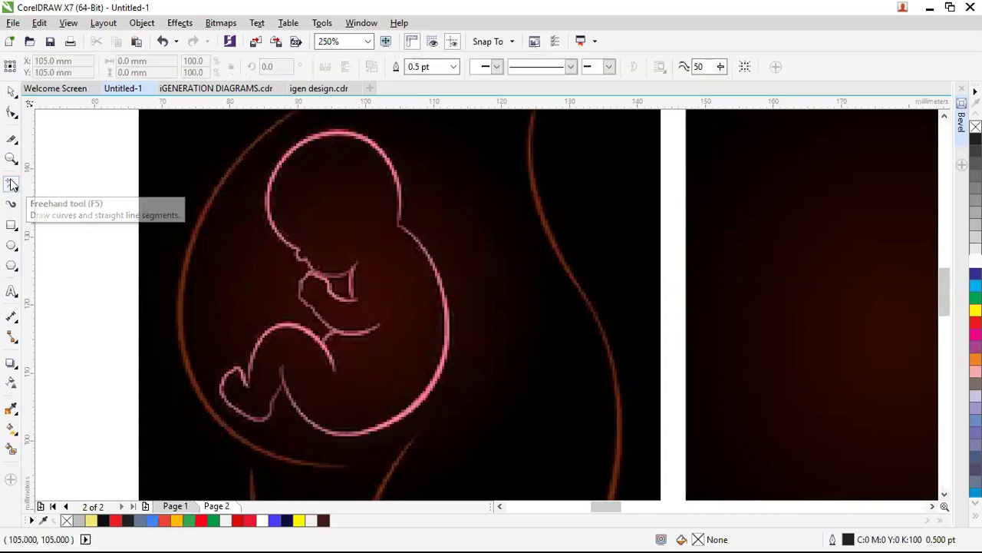
pyautogui.click(11, 185)
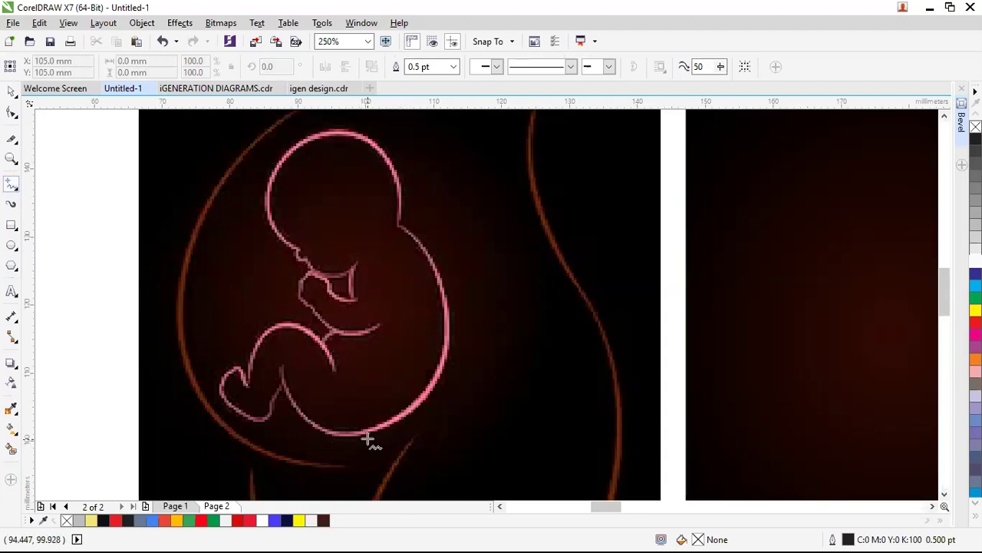
pyautogui.click(281, 366)
pyautogui.click(390, 425)
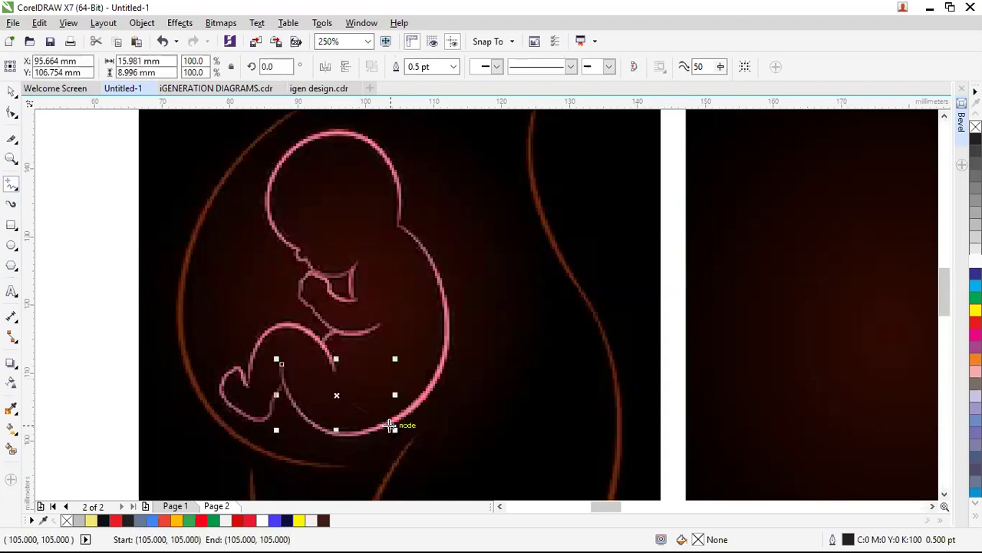
pyautogui.click(426, 360)
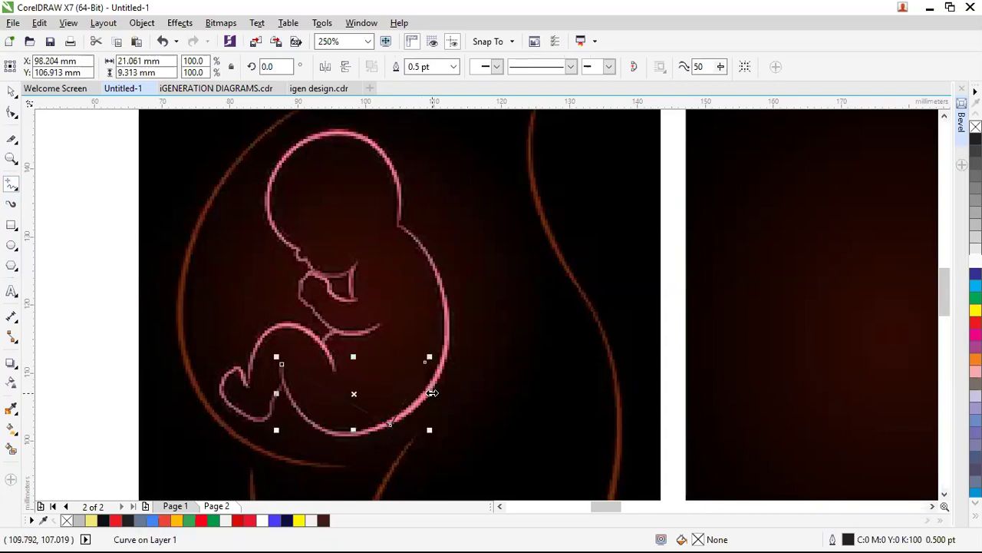
pyautogui.press('Escape')
pyautogui.scroll(5, 335, 423)
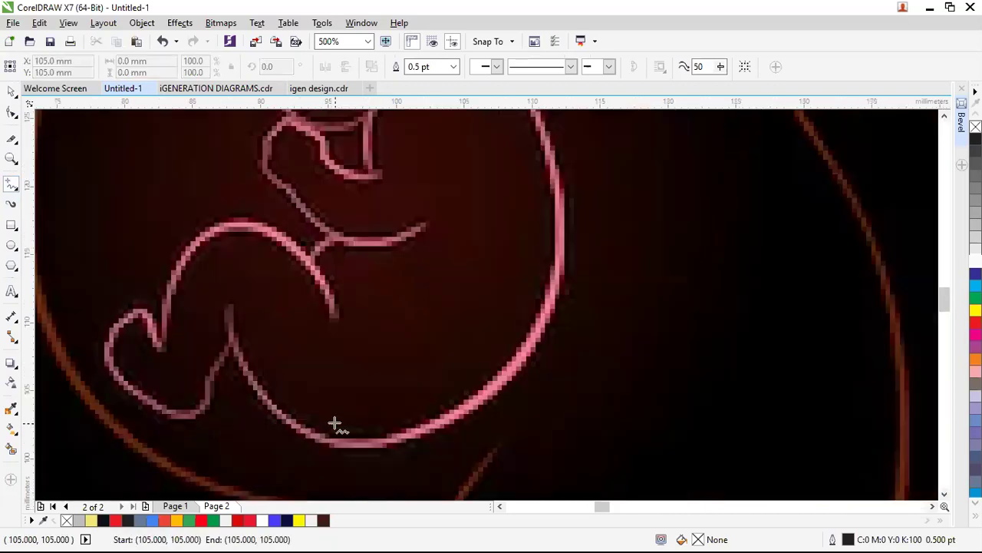
pyautogui.scroll(-6, 336, 428)
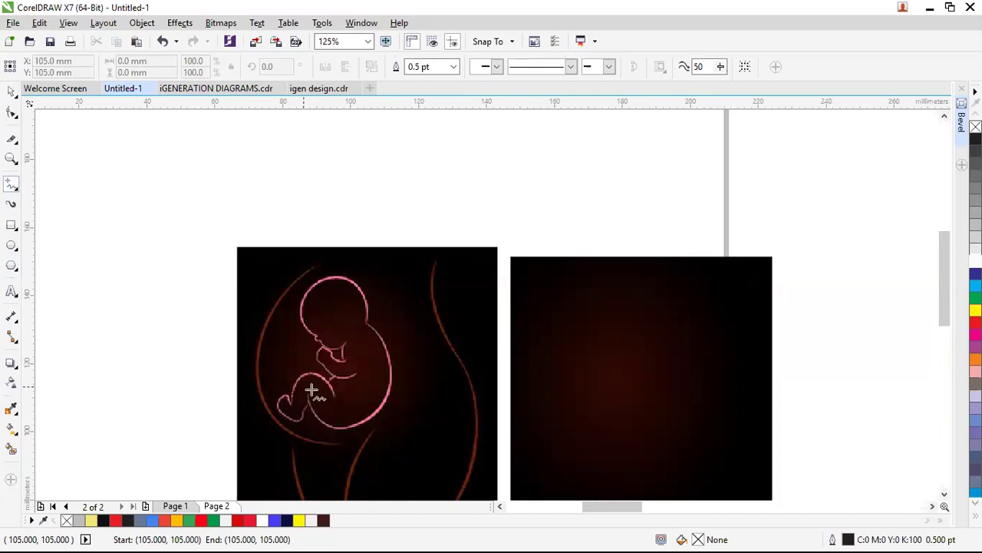
pyautogui.scroll(2, 344, 397)
pyautogui.scroll(-2, 344, 398)
pyautogui.scroll(4, 348, 397)
pyautogui.scroll(-4, 348, 398)
pyautogui.scroll(2, 344, 439)
pyautogui.scroll(2, 344, 438)
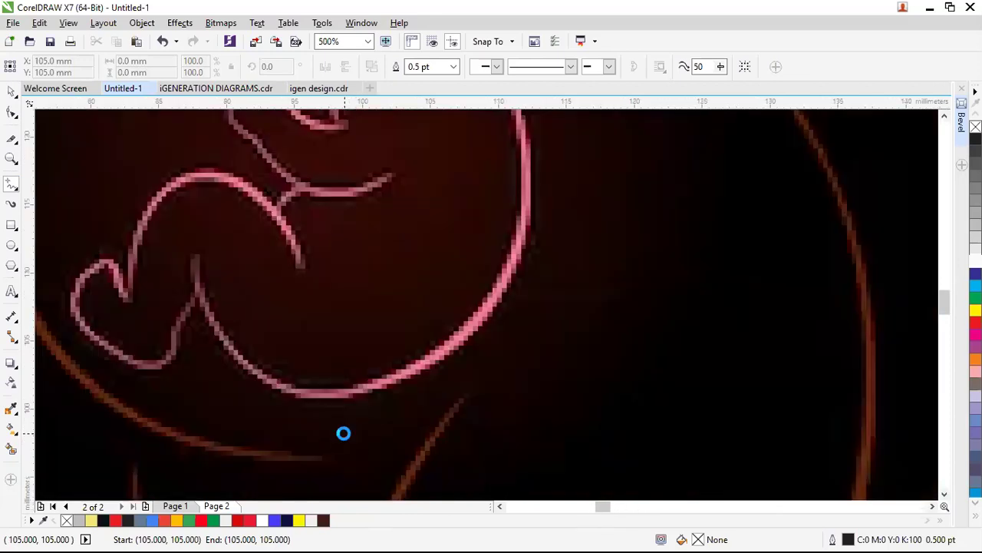
pyautogui.scroll(-4, 343, 432)
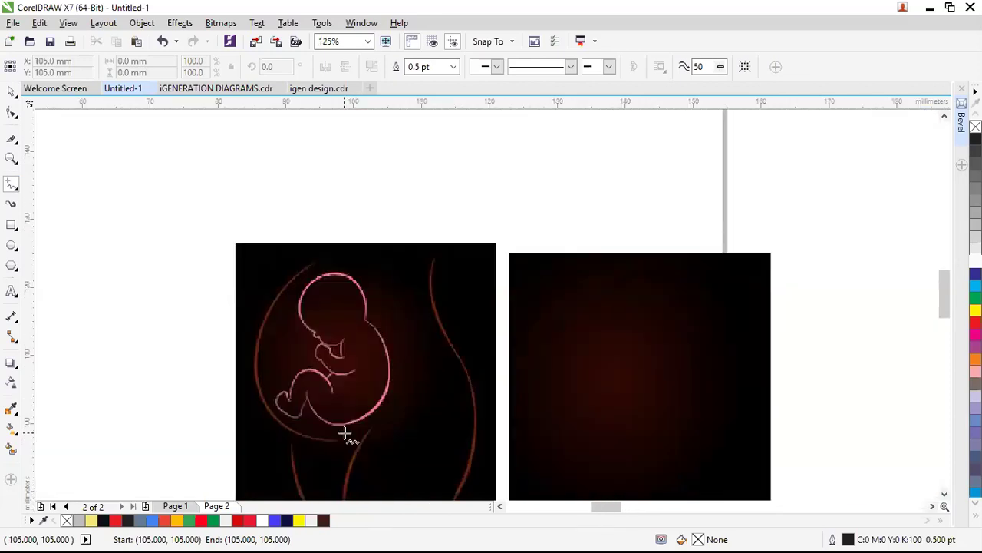
# Trace straight Freehand segments from the fetus's forearm end past the hand and mouth to the nose, about 12.1 by 11.1 mm.
pyautogui.scroll(2, 345, 434)
pyautogui.scroll(2, 257, 314)
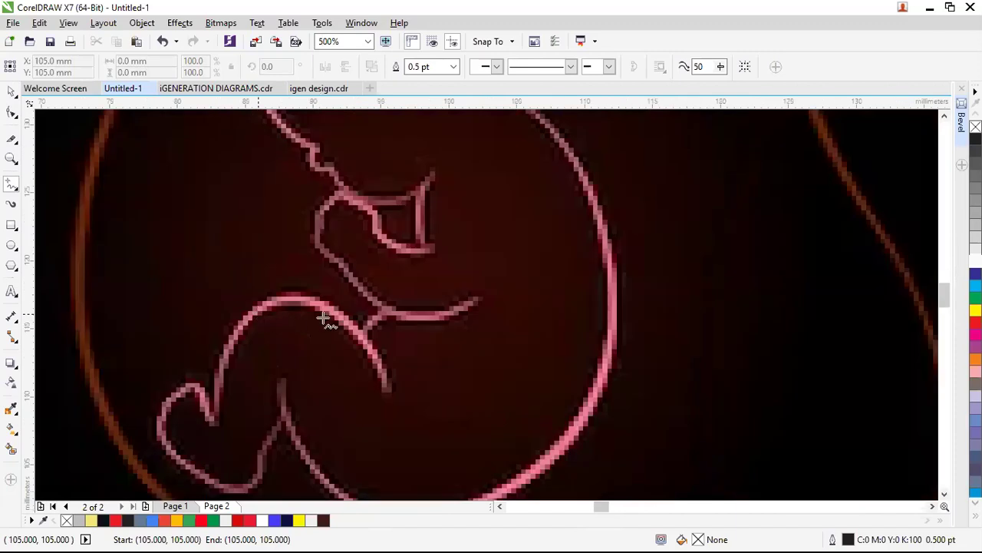
pyautogui.click(476, 298)
pyautogui.click(311, 238)
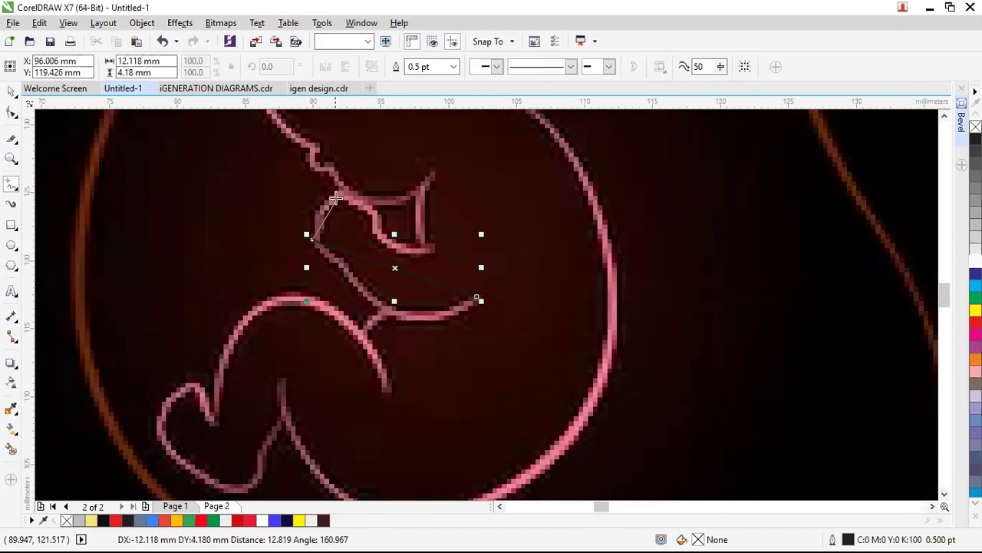
pyautogui.click(341, 188)
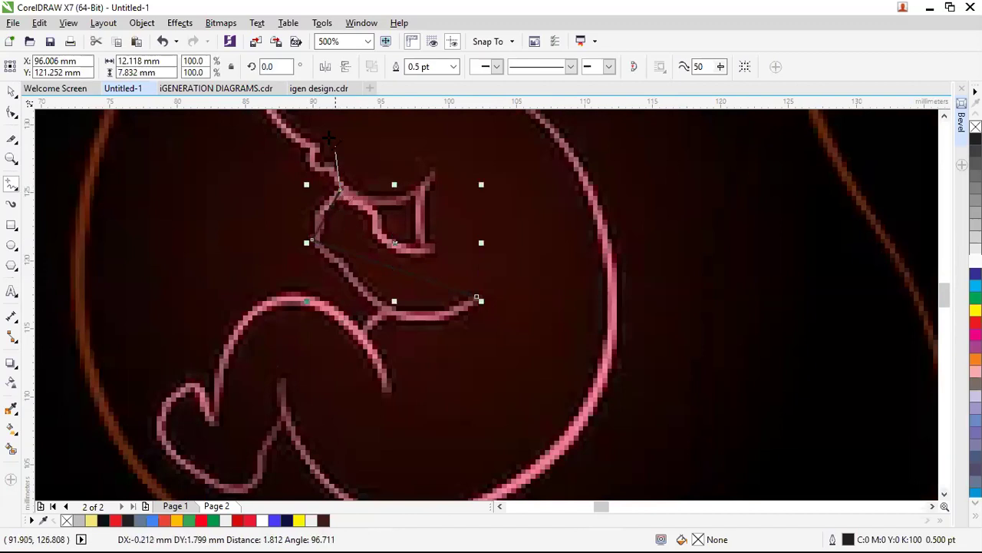
pyautogui.scroll(2, 333, 223)
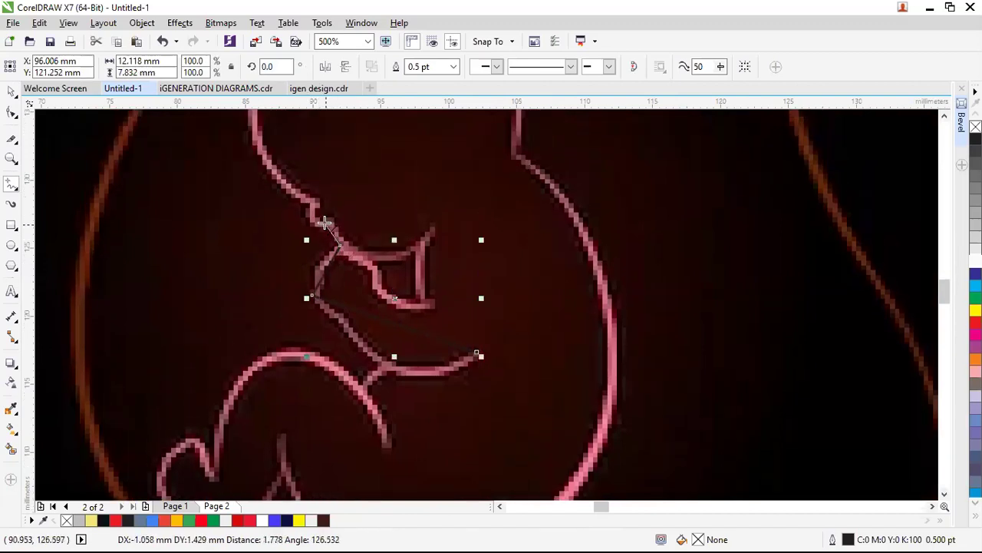
pyautogui.click(325, 220)
pyautogui.click(316, 201)
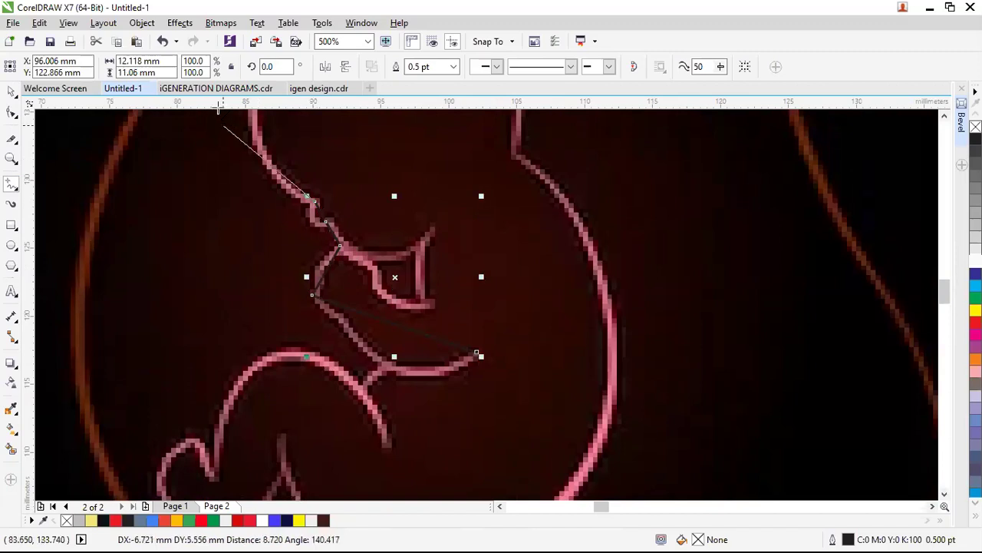
# Continue the Freehand segments from the nose over the crown, nape and mid-back to the fetus's bottom, extending the trace to about 21.9 by 42 mm.
pyautogui.scroll(4, 341, 338)
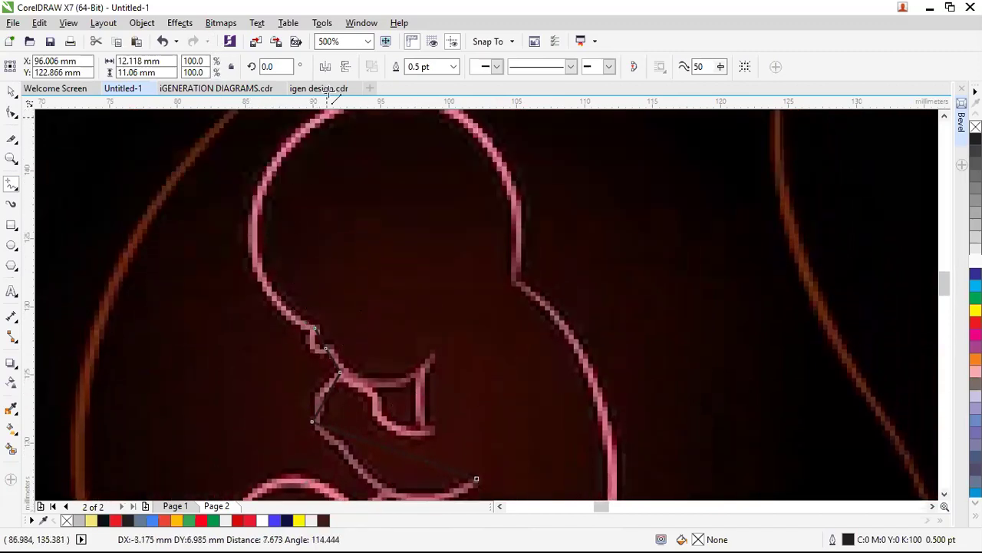
pyautogui.scroll(2, 337, 224)
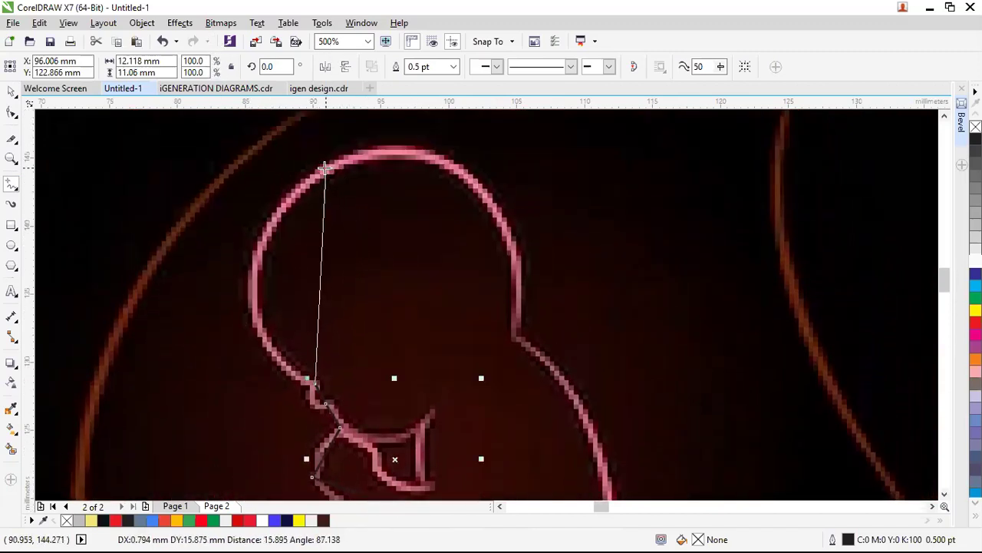
pyautogui.click(321, 170)
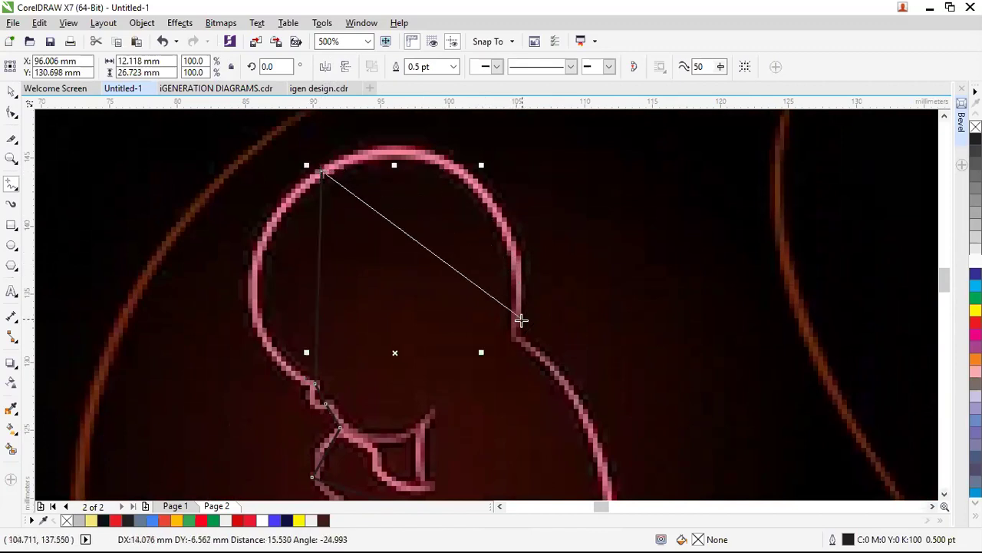
pyautogui.click(514, 331)
pyautogui.scroll(-1, 591, 441)
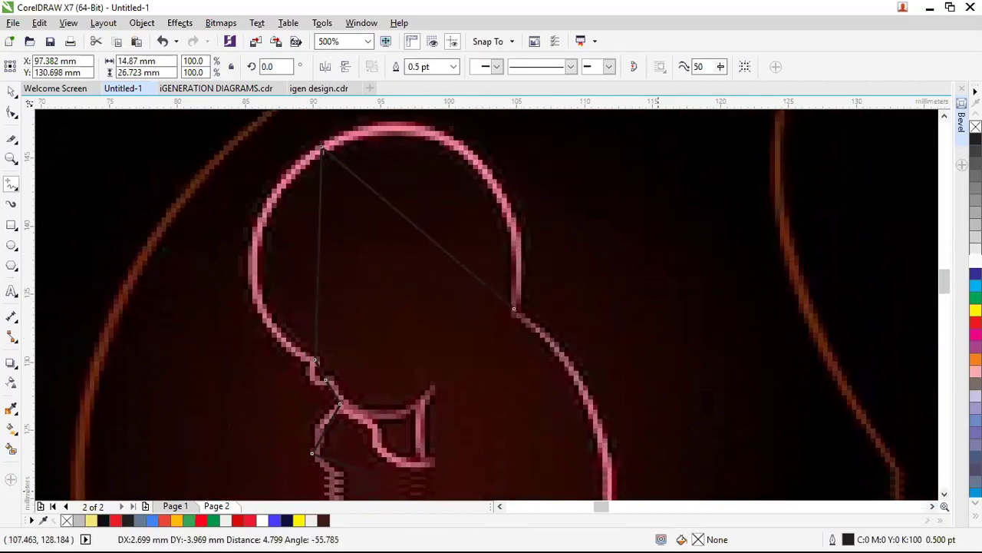
pyautogui.scroll(-3, 542, 386)
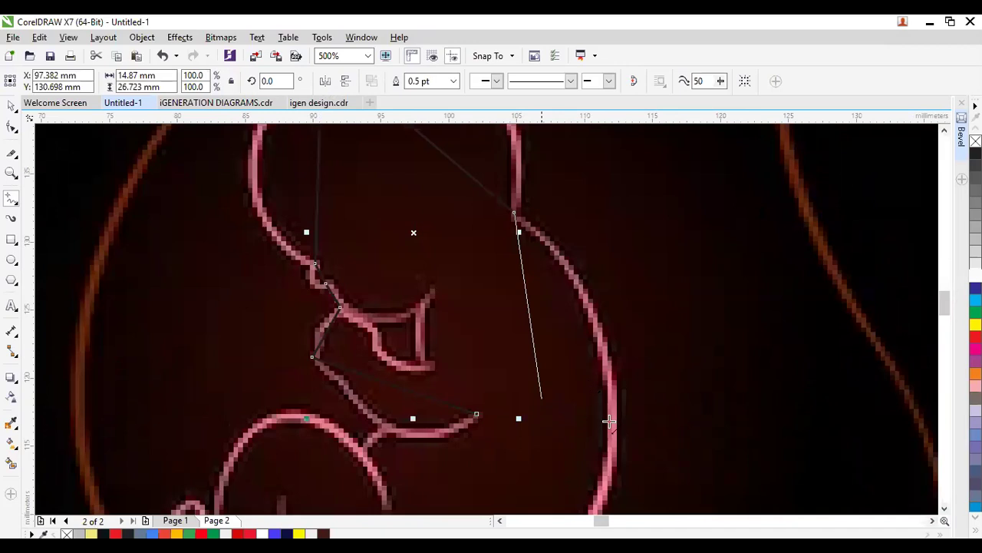
pyautogui.click(607, 399)
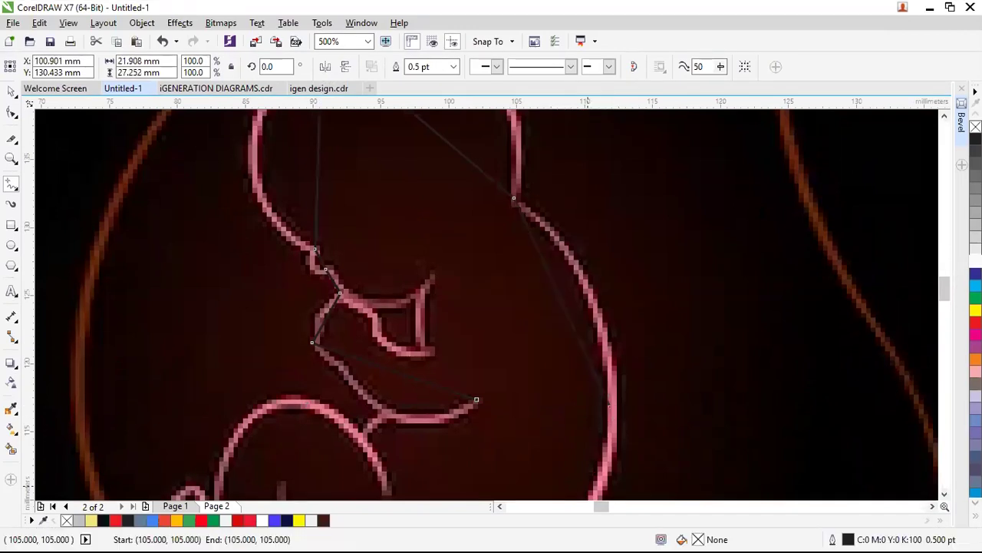
pyautogui.scroll(-3, 606, 395)
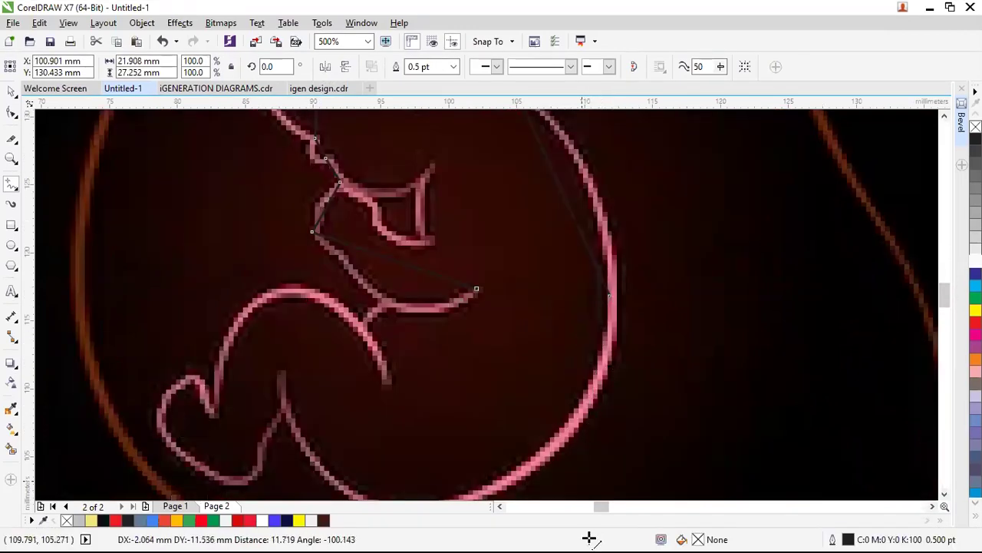
pyautogui.scroll(-1, 520, 402)
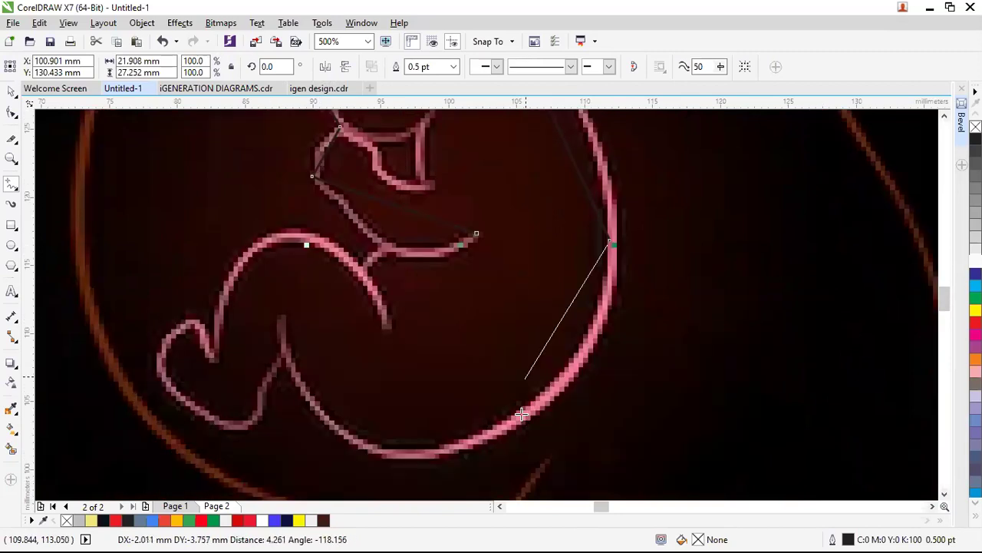
pyautogui.click(480, 442)
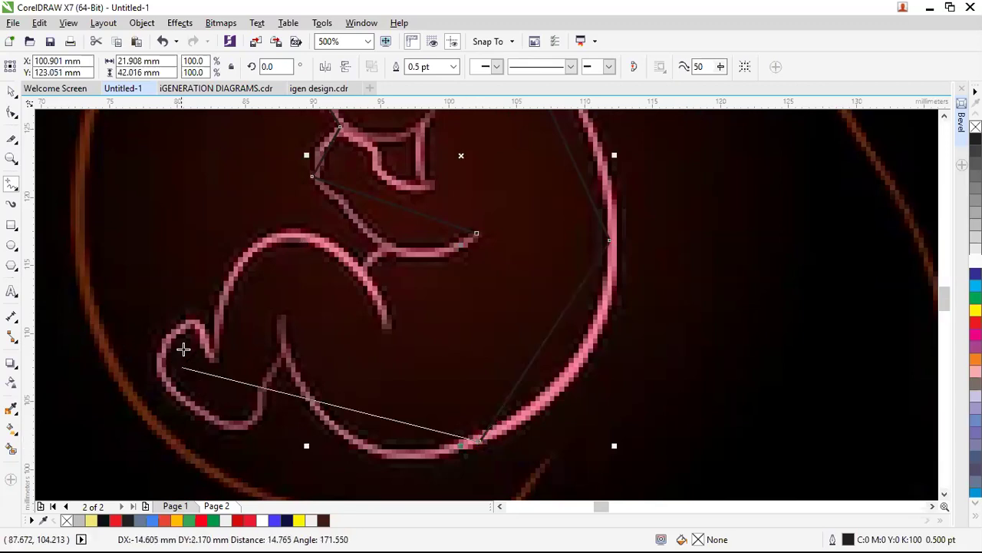
# Trace straight segments from the bottom to the leg crease and around the foot to the ankle, widening the trace to about 32.9 mm.
pyautogui.click(280, 317)
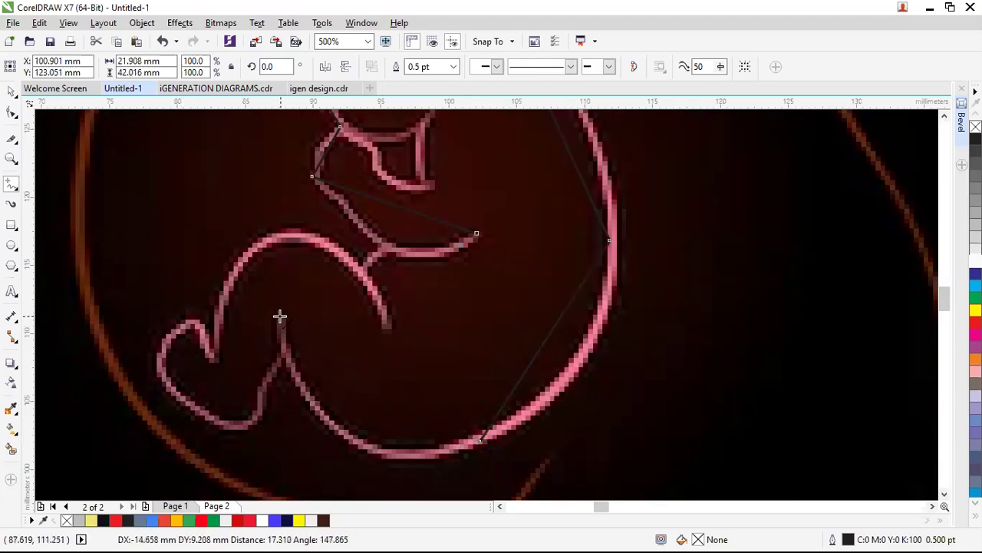
pyautogui.click(279, 358)
pyautogui.click(259, 394)
pyautogui.click(229, 428)
pyautogui.click(163, 375)
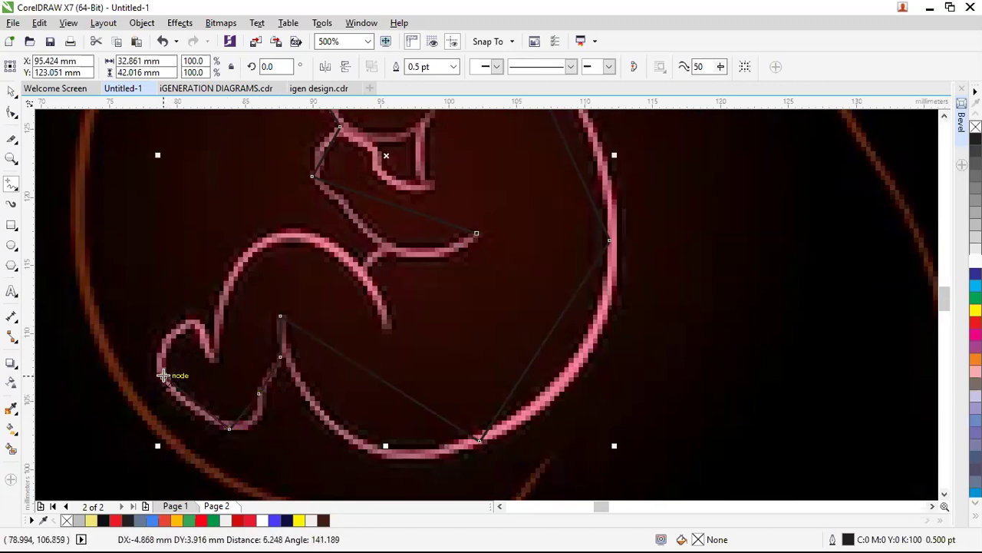
pyautogui.click(189, 323)
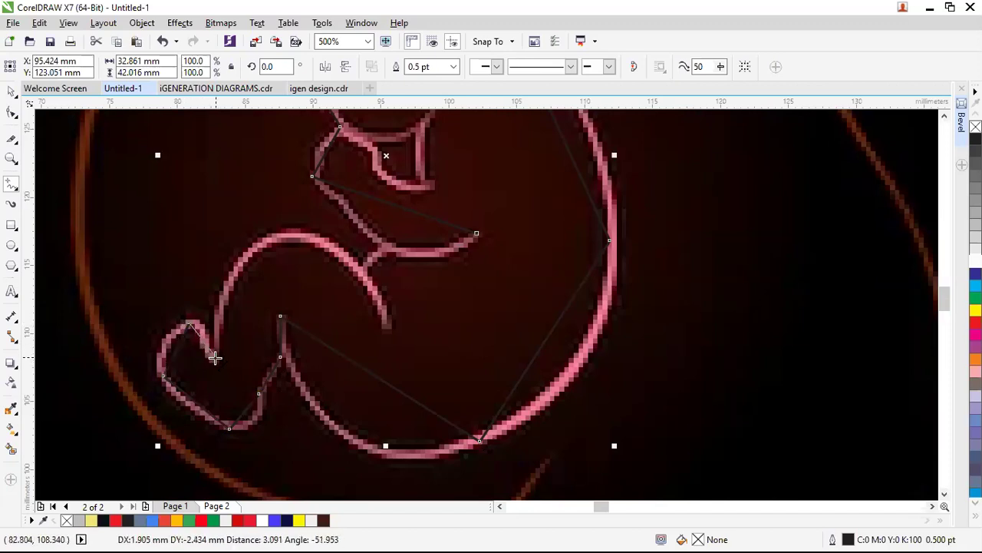
pyautogui.click(215, 358)
# Trace straight segments over the knee, thigh end and elbow, and close the fetus outline at the forearm's starting node.
pyautogui.click(286, 235)
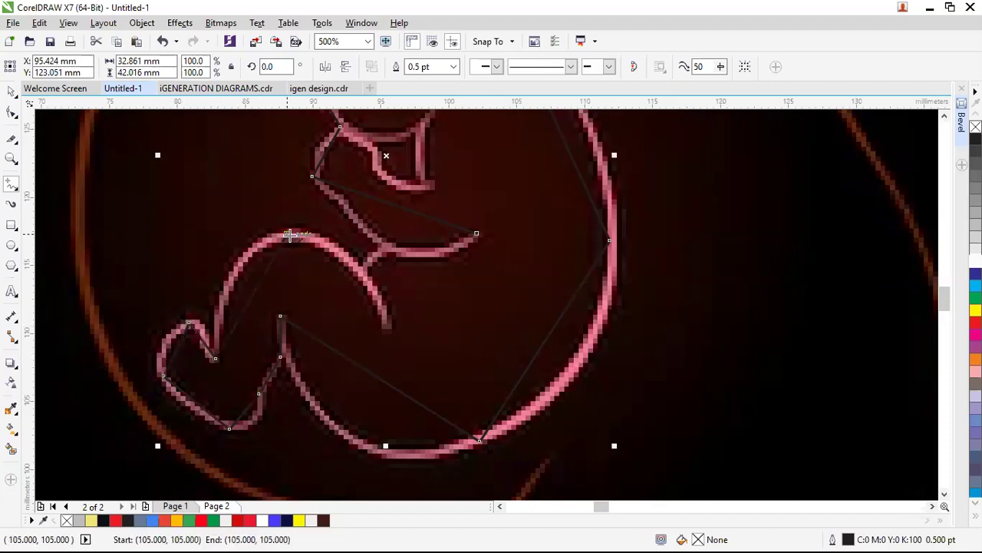
pyautogui.click(389, 330)
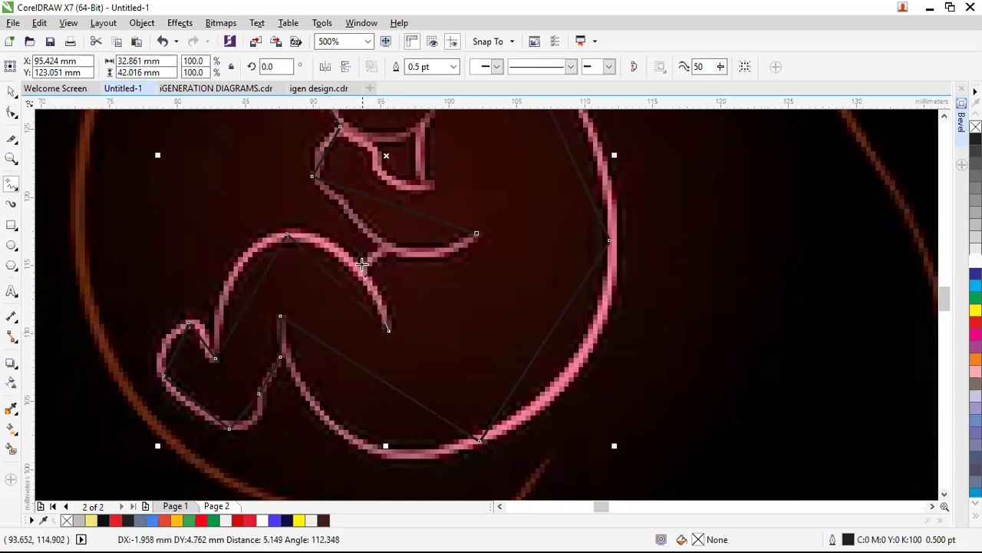
pyautogui.click(362, 263)
pyautogui.click(385, 245)
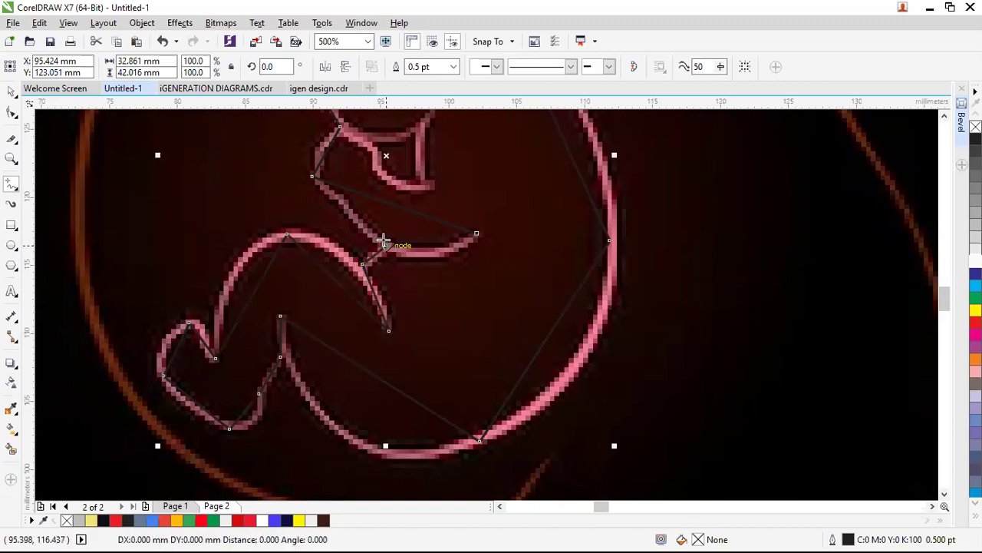
pyautogui.click(478, 232)
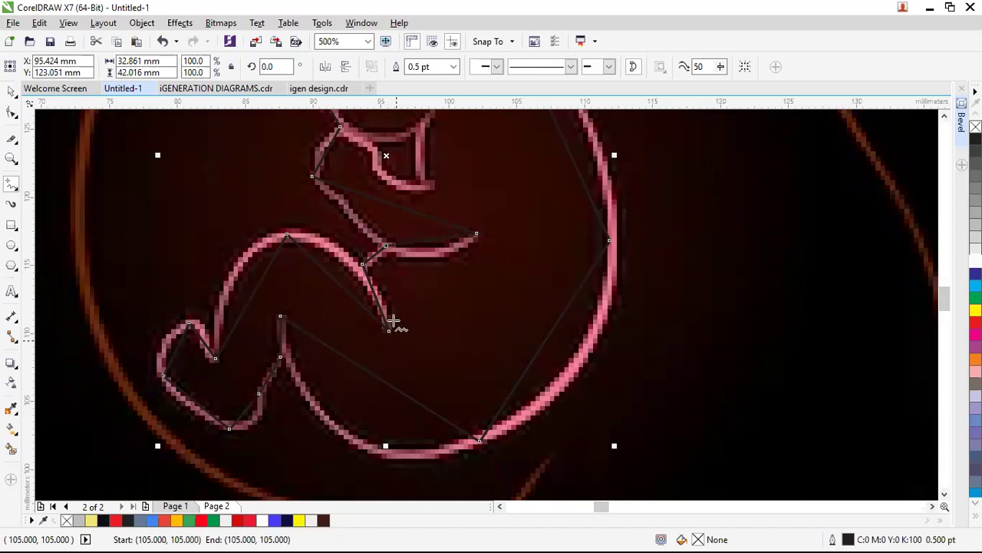
# Color the closed fetus shape's outline yellow.
pyautogui.scroll(-4, 391, 322)
pyautogui.scroll(2, 469, 201)
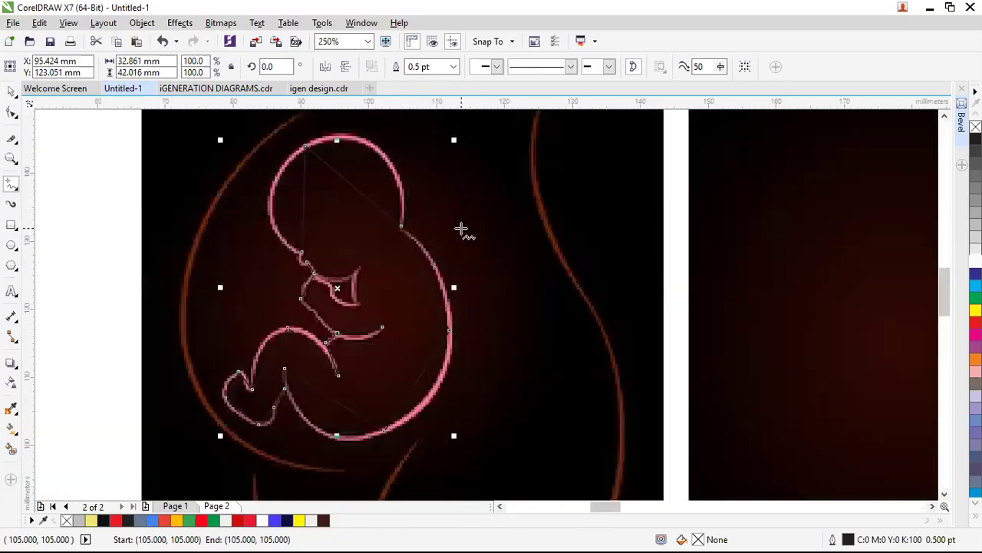
pyautogui.rightClick(976, 310)
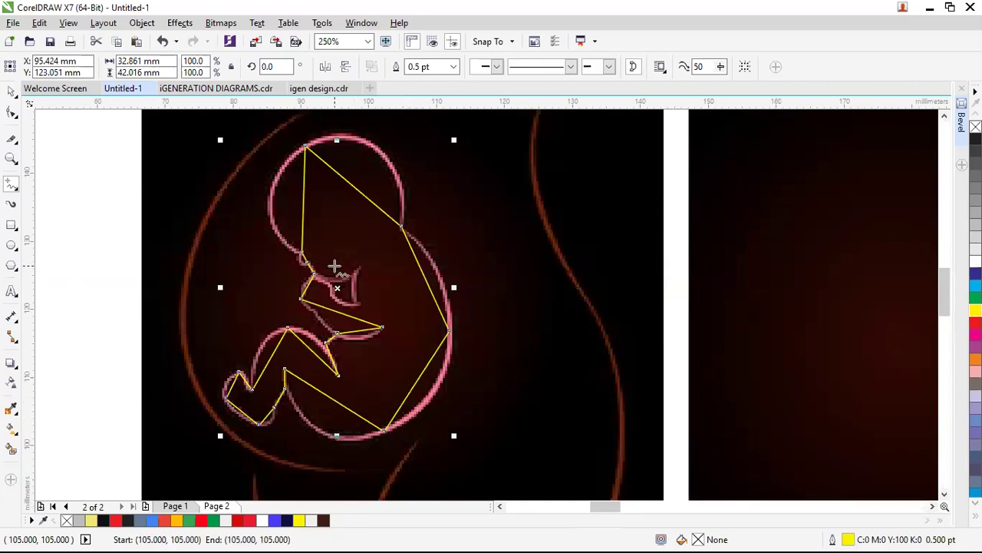
# Convert the segment between crown and nape to a curve and bend it along the back of the fetus's head.
pyautogui.click(10, 114)
pyautogui.scroll(2, 380, 143)
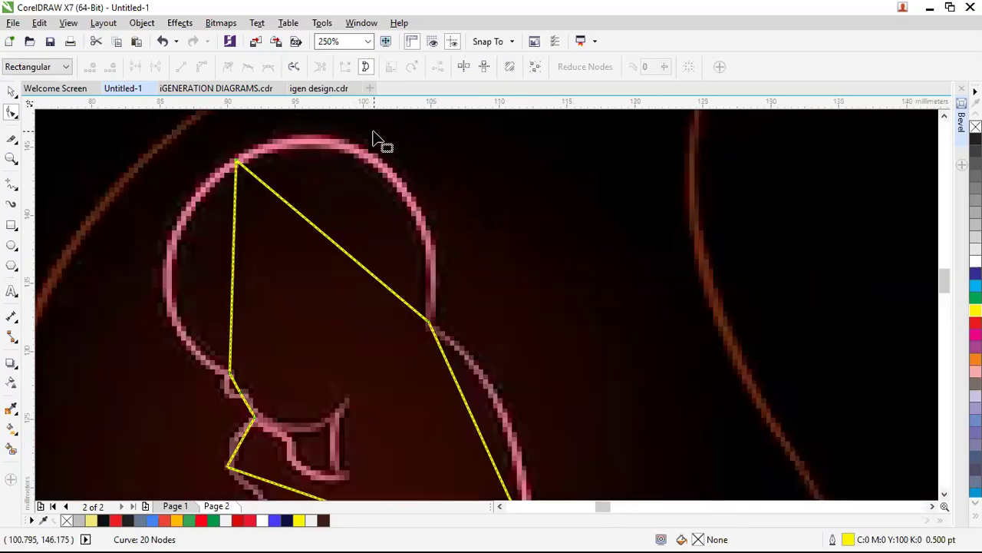
pyautogui.click(353, 263)
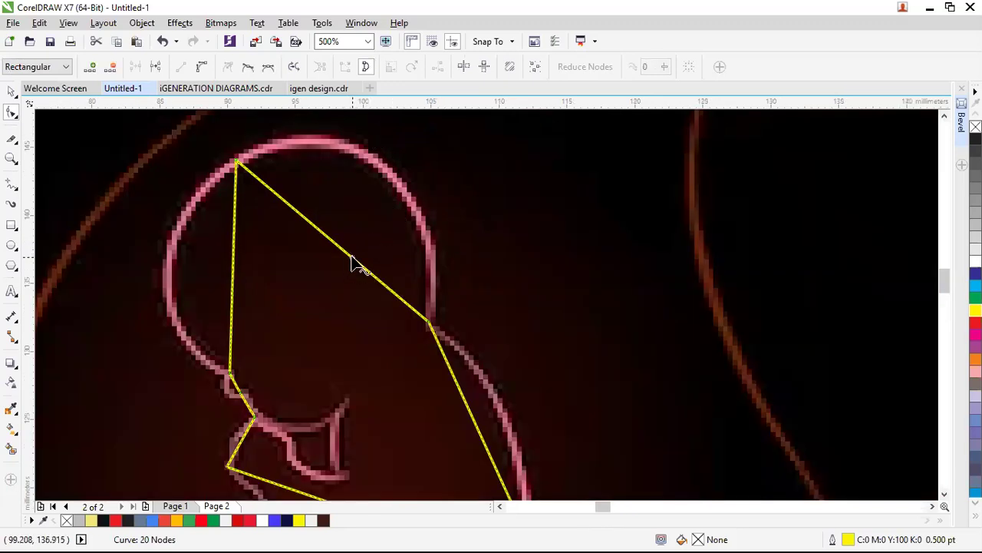
pyautogui.rightClick(350, 255)
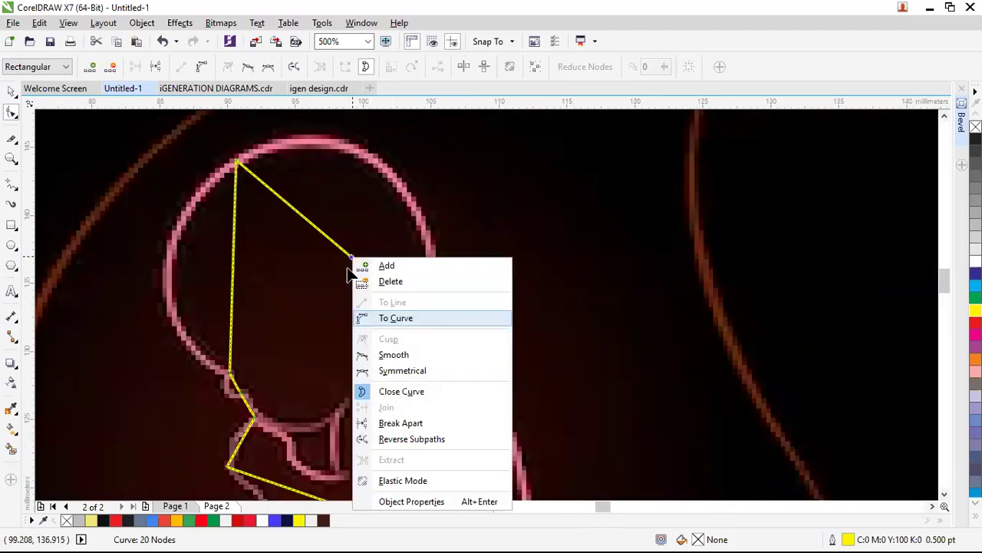
pyautogui.click(375, 319)
pyautogui.moveTo(335, 245); pyautogui.dragTo(386, 164)
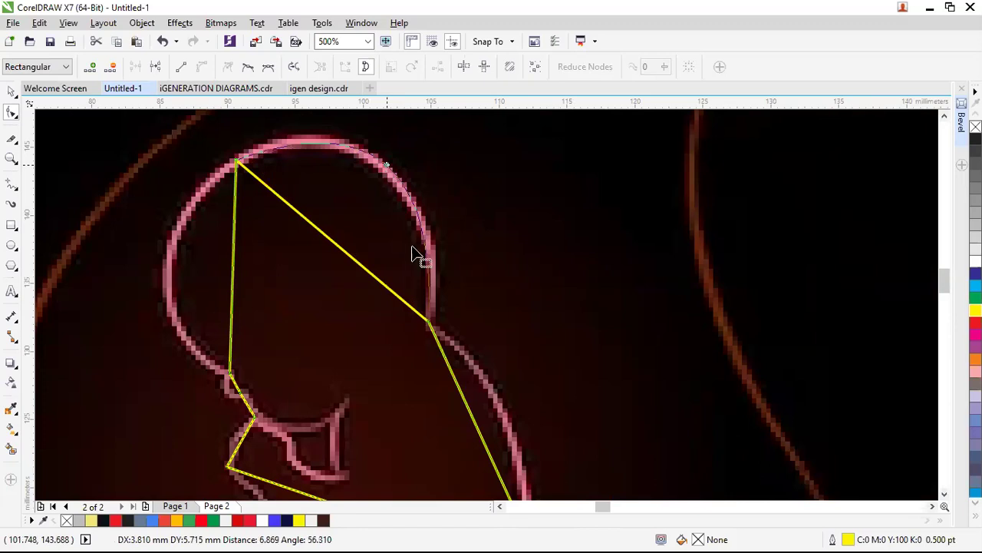
# Convert the segment between crown and nose to a curve, bend it along the forehead and delete the crown node.
pyautogui.click(232, 290)
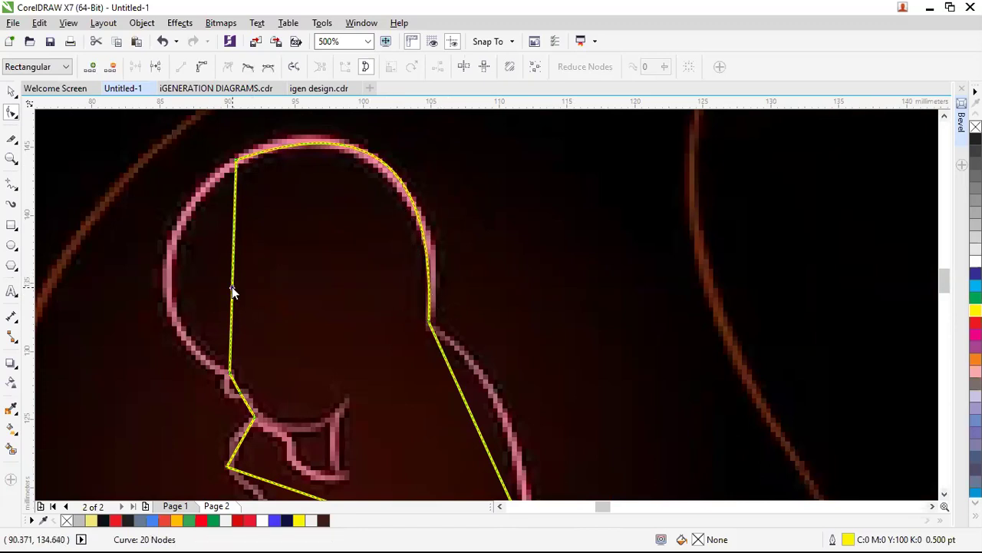
pyautogui.rightClick(233, 290)
pyautogui.click(275, 350)
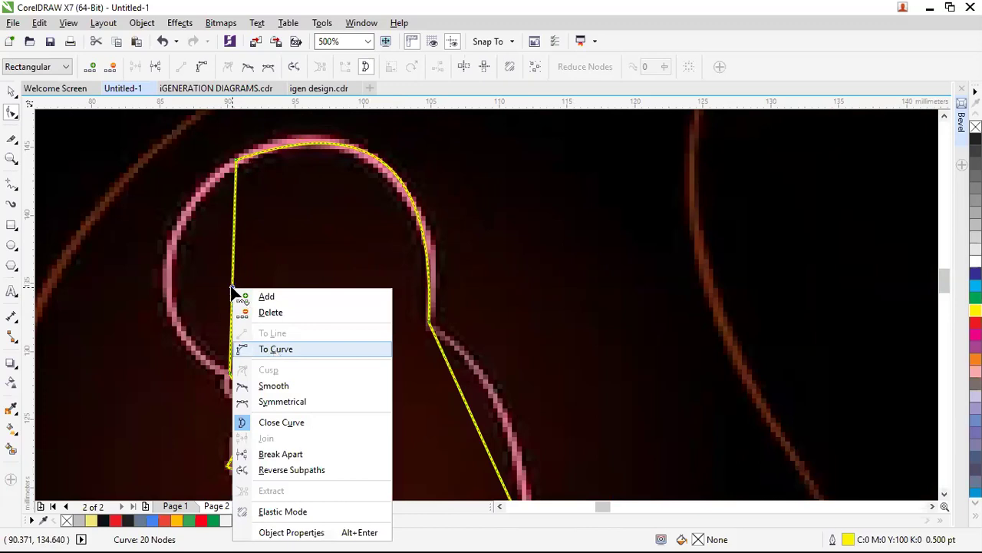
pyautogui.moveTo(232, 290); pyautogui.dragTo(192, 300)
pyautogui.click(223, 149)
pyautogui.press('Delete')
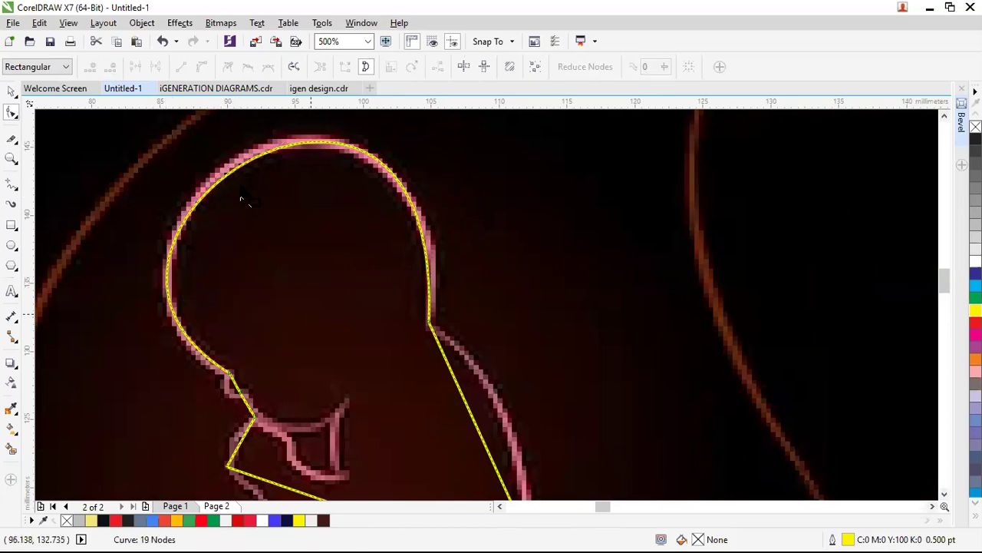
# Adjust the curve handle of the node above the nose to fit the head outline to the picture.
pyautogui.click(228, 375)
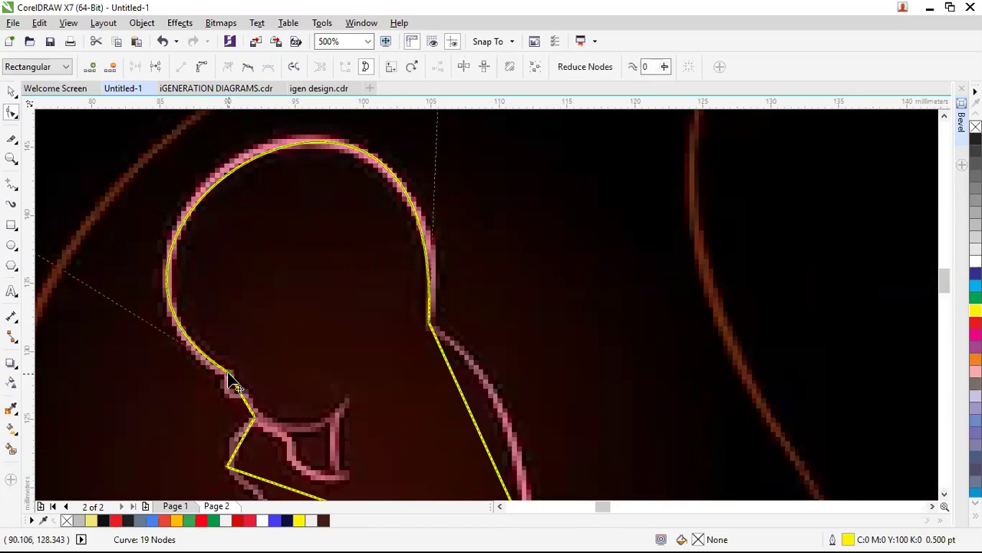
pyautogui.scroll(-3, 264, 312)
pyautogui.moveTo(143, 277); pyautogui.dragTo(136, 262)
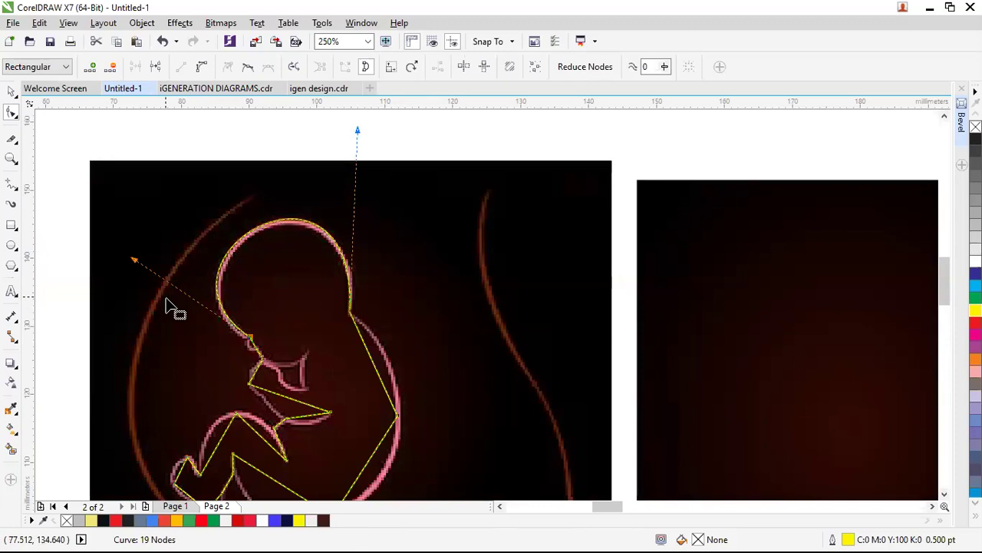
# Convert the segment between nape and mid-back to a curve and bend it along the fetus's upper back.
pyautogui.scroll(-2, 173, 306)
pyautogui.scroll(2, 333, 338)
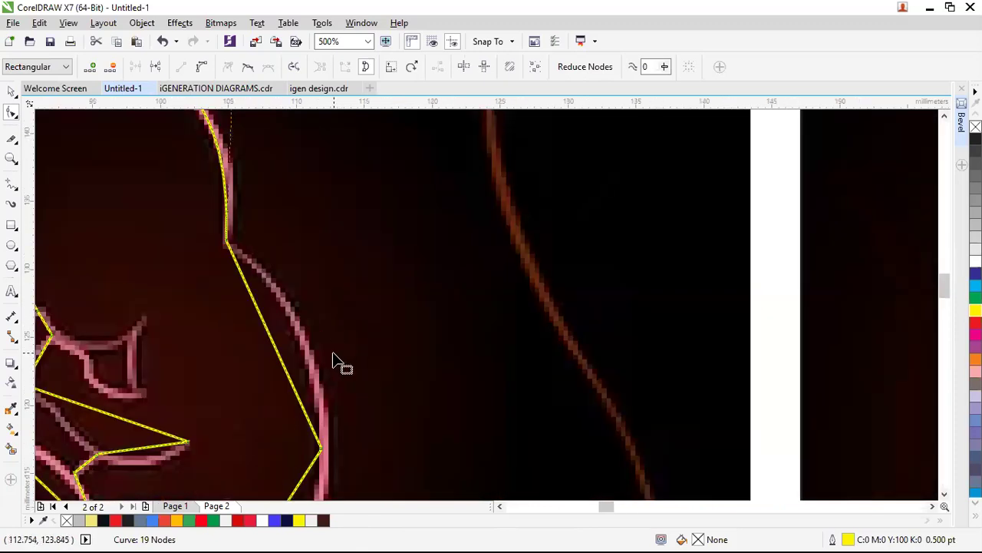
pyautogui.scroll(-1, 330, 365)
pyautogui.scroll(1, 346, 405)
pyautogui.click(286, 332)
pyautogui.rightClick(281, 329)
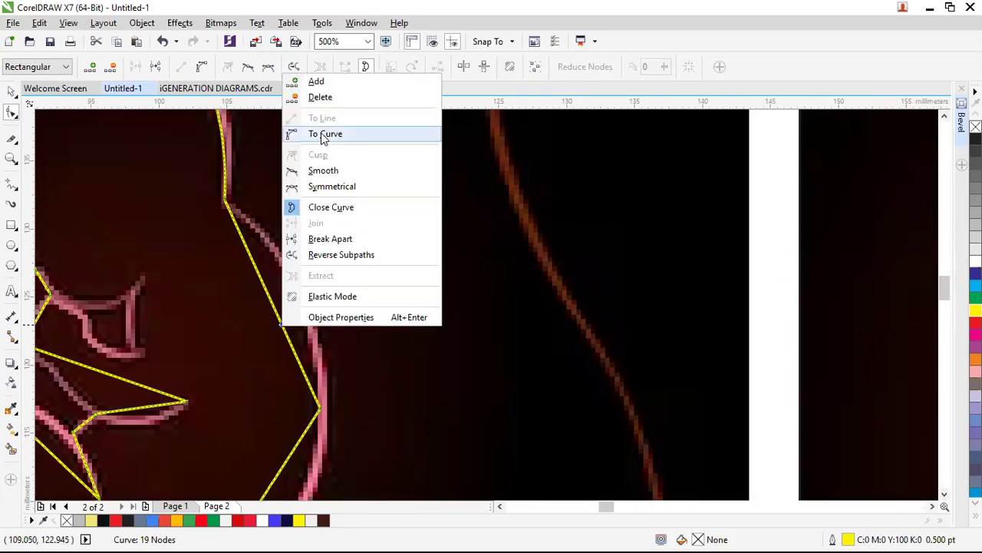
pyautogui.click(321, 136)
pyautogui.moveTo(270, 307); pyautogui.dragTo(300, 296)
# Convert the segment from mid-back to the bottom to a curve and bend it along the fetus's lower back.
pyautogui.scroll(-3, 307, 322)
pyautogui.scroll(3, 311, 398)
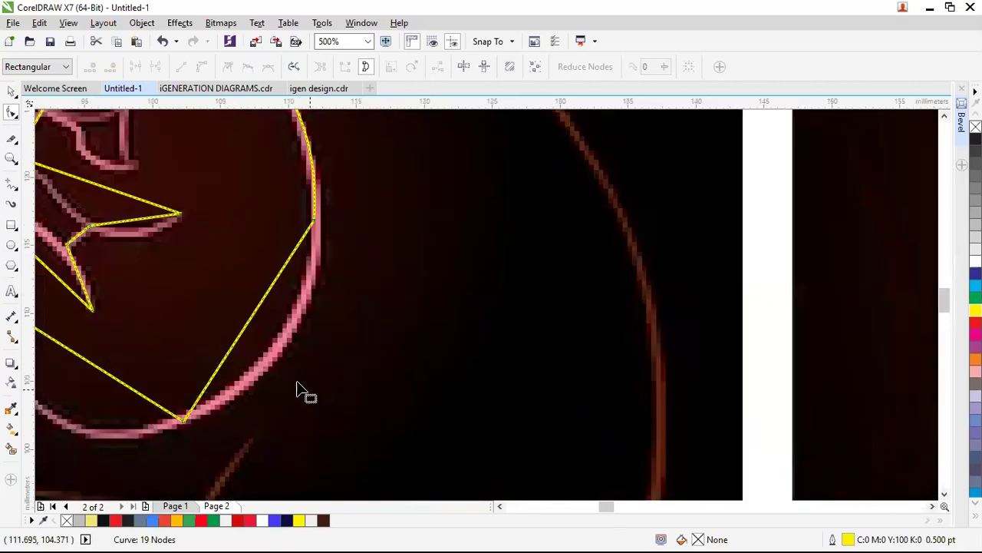
pyautogui.rightClick(252, 317)
pyautogui.click(253, 323)
pyautogui.rightClick(253, 322)
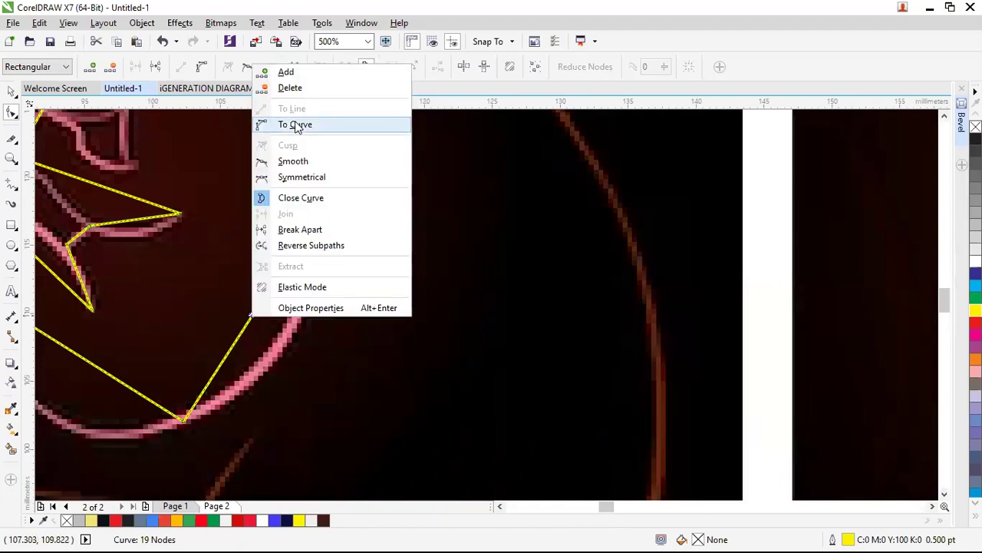
pyautogui.click(295, 125)
pyautogui.moveTo(250, 322); pyautogui.dragTo(281, 348)
# Convert the segment between the bottom and the leg crease to a curve and fit it along the underside of the fetus.
pyautogui.scroll(-2, 306, 329)
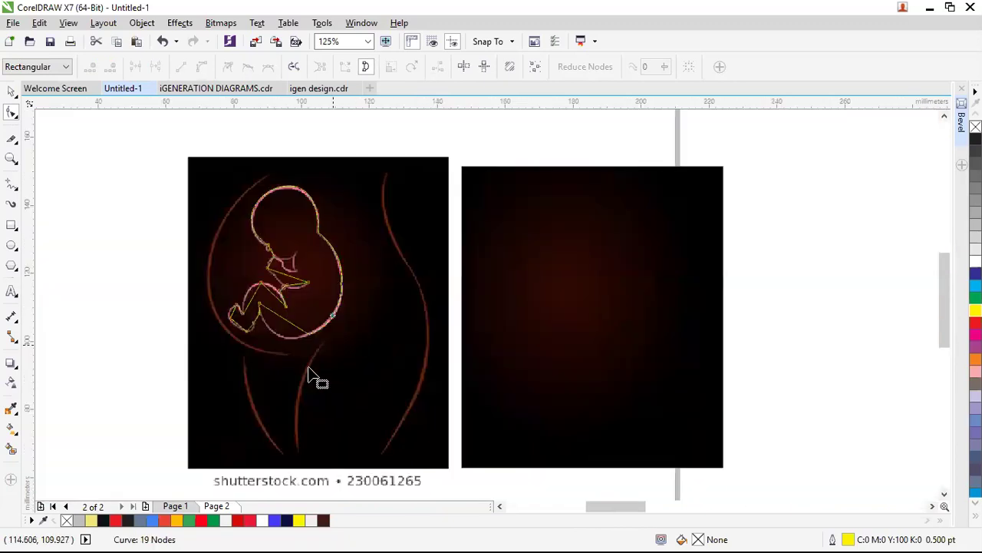
pyautogui.scroll(2, 278, 346)
pyautogui.click(324, 264)
pyautogui.rightClick(325, 254)
pyautogui.click(362, 315)
pyautogui.moveTo(329, 263); pyautogui.dragTo(304, 315)
pyautogui.moveTo(292, 325); pyautogui.dragTo(291, 315)
# Convert the short segment below the leg crease's tip to a curve and bend it onto the pink line.
pyautogui.scroll(2, 222, 231)
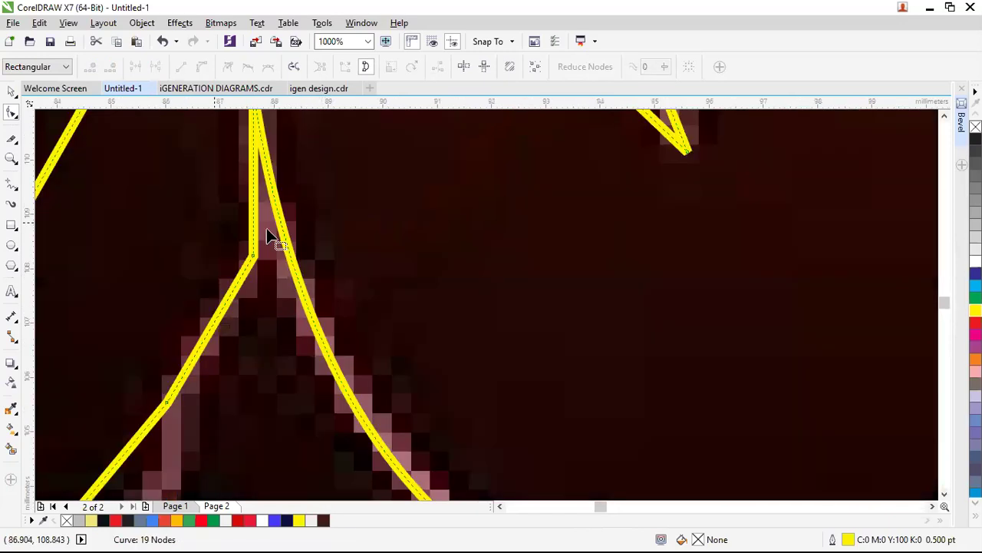
pyautogui.click(253, 217)
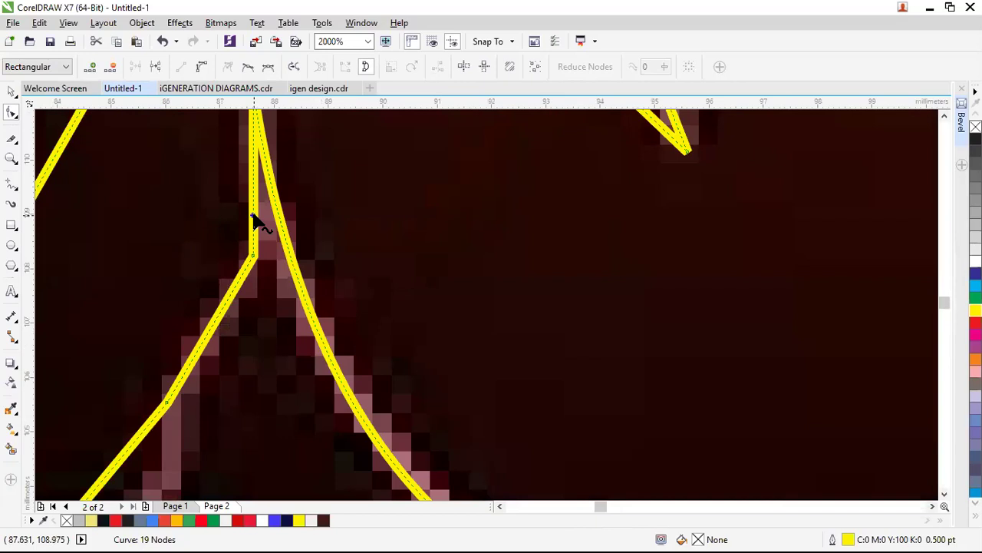
pyautogui.rightClick(254, 217)
pyautogui.click(274, 276)
pyautogui.moveTo(254, 184); pyautogui.dragTo(265, 192)
pyautogui.scroll(-1, 248, 259)
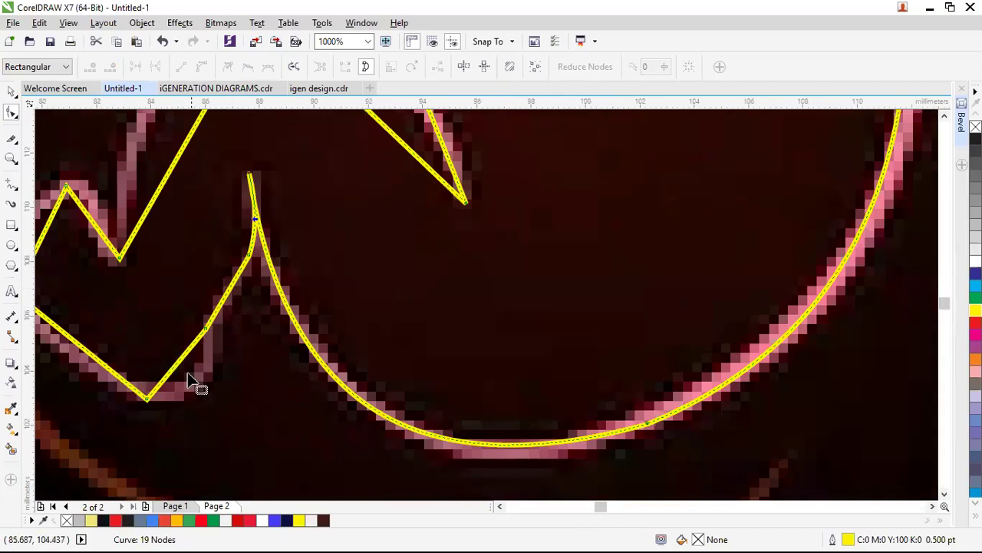
# Convert the segment at the heel of the foot to a curve and bend it onto the pink line.
pyautogui.scroll(2, 138, 330)
pyautogui.scroll(-1, 131, 316)
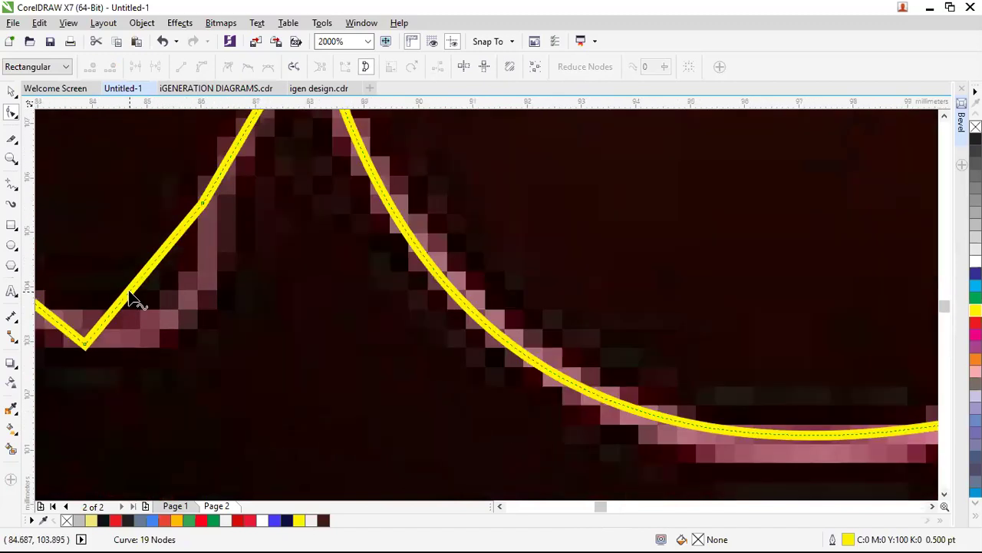
pyautogui.click(139, 284)
pyautogui.rightClick(137, 281)
pyautogui.click(196, 337)
pyautogui.moveTo(163, 277); pyautogui.dragTo(197, 307)
# Convert the segment along the sole of the foot to a curve and bend it outward along the pink line.
pyautogui.scroll(-4, 197, 306)
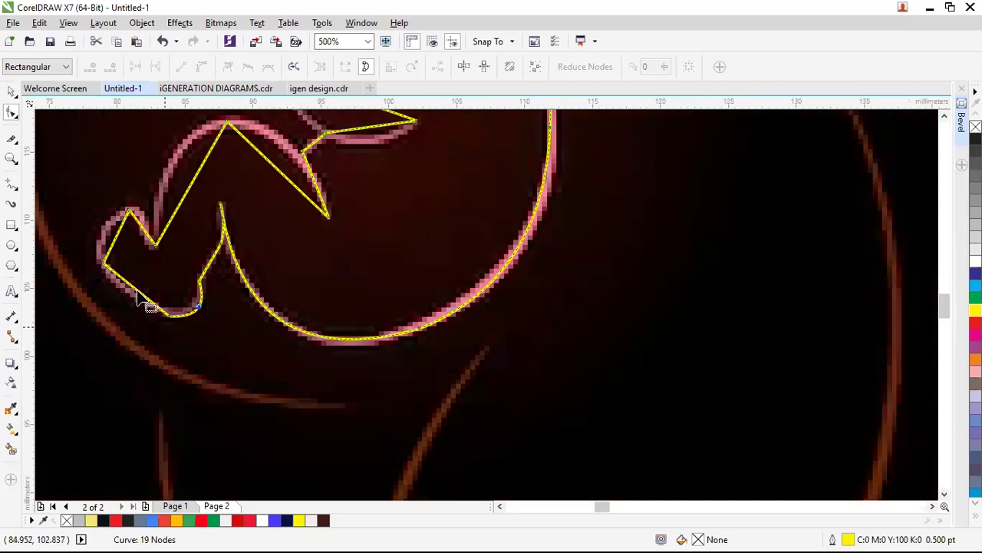
pyautogui.scroll(4, 125, 302)
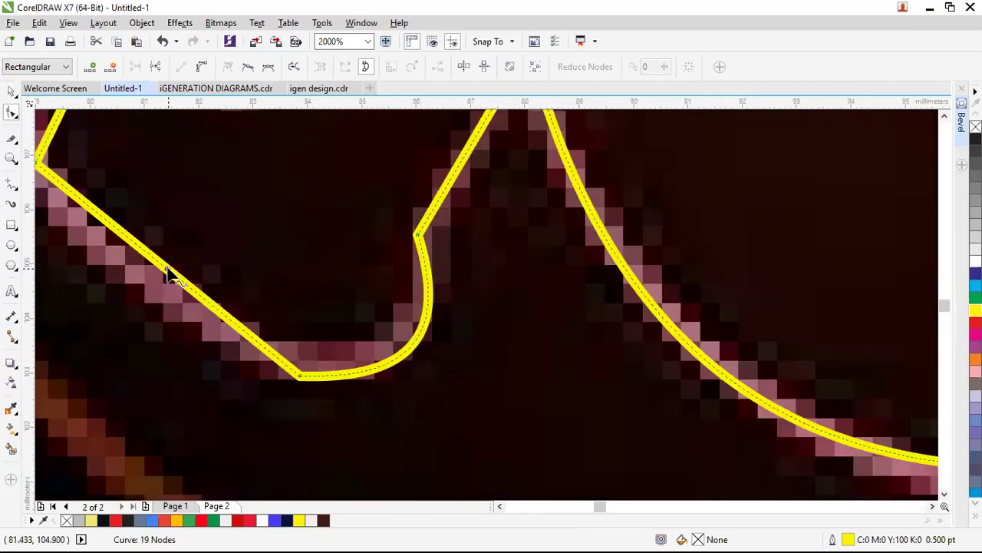
pyautogui.rightClick(167, 270)
pyautogui.click(211, 330)
pyautogui.moveTo(167, 272); pyautogui.dragTo(164, 301)
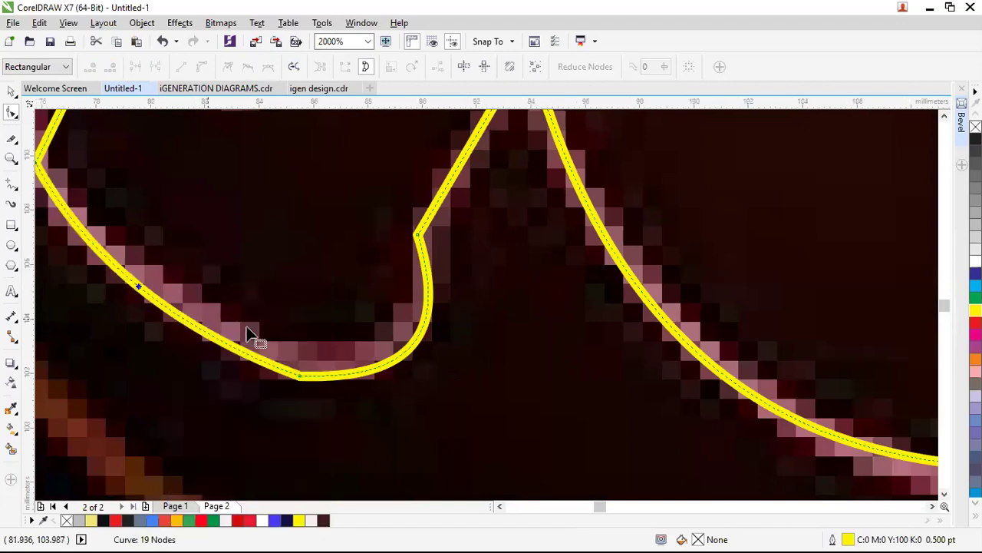
# Delete the node between the sole and the heel so the two curves merge into one.
pyautogui.scroll(-4, 252, 333)
pyautogui.moveTo(238, 322); pyautogui.dragTo(253, 346)
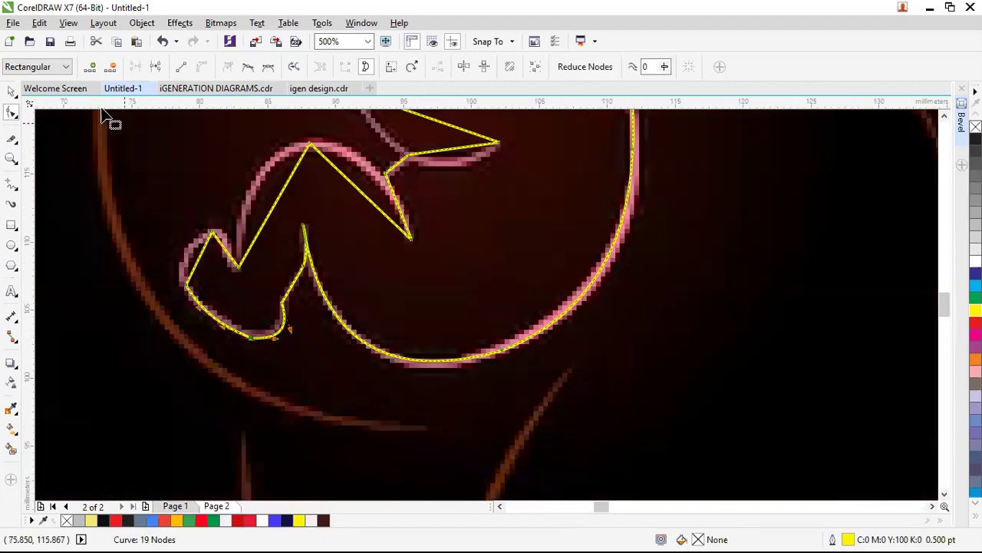
pyautogui.click(113, 68)
# Convert the segment at the front of the foot to a curve and round it along the toes.
pyautogui.scroll(2, 154, 258)
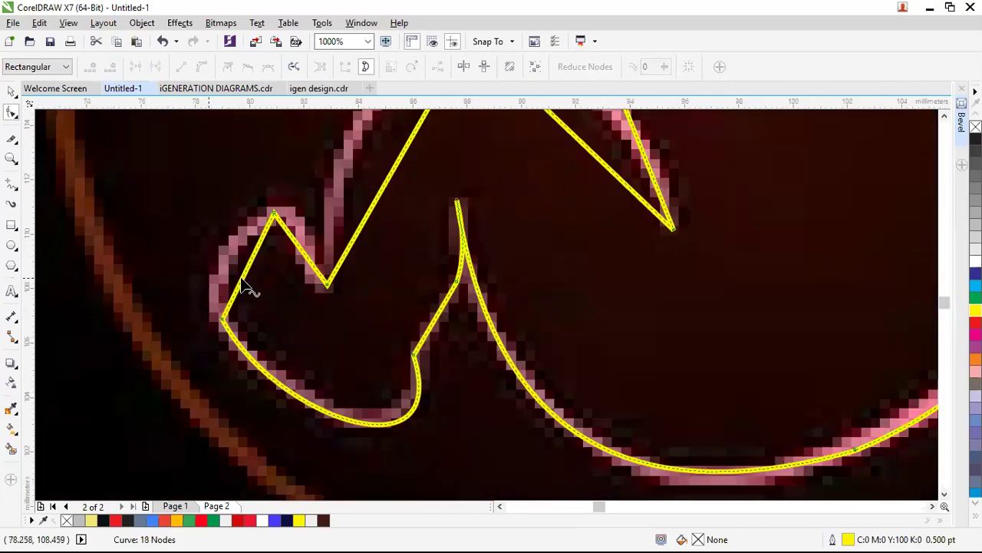
pyautogui.click(245, 270)
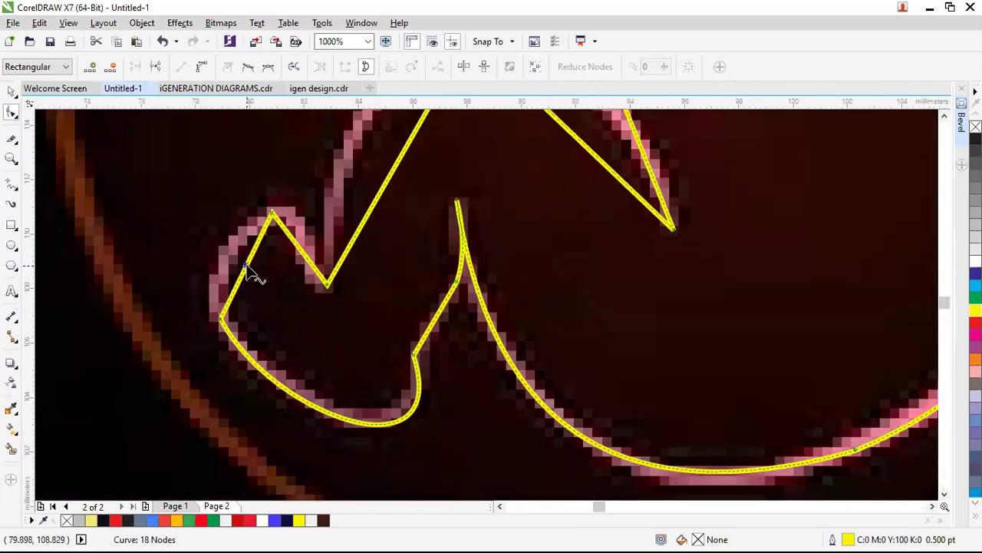
pyautogui.rightClick(246, 269)
pyautogui.click(290, 328)
pyautogui.moveTo(246, 264); pyautogui.dragTo(223, 260)
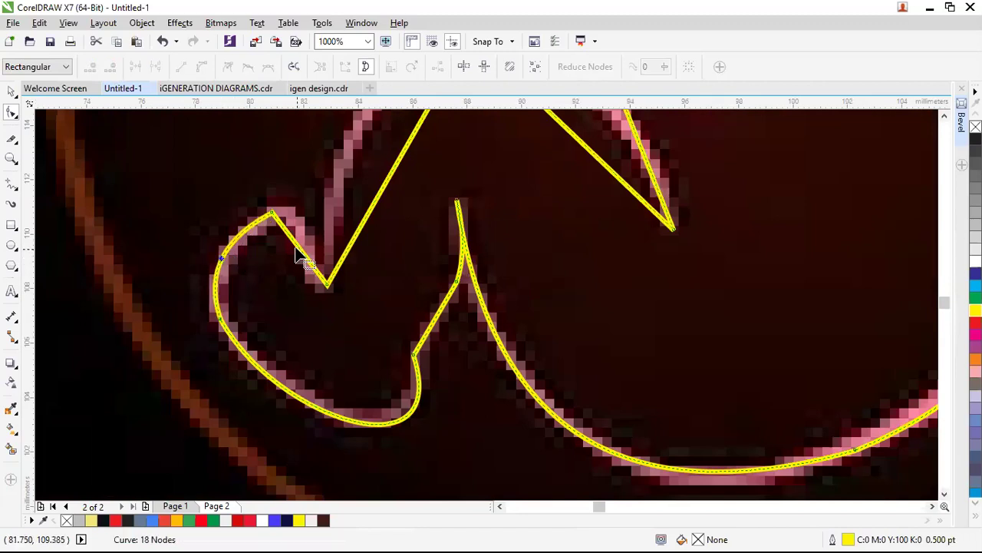
# Convert the short segment between the toes and the ankle notch to a curve and bend it onto the pink line.
pyautogui.click(290, 237)
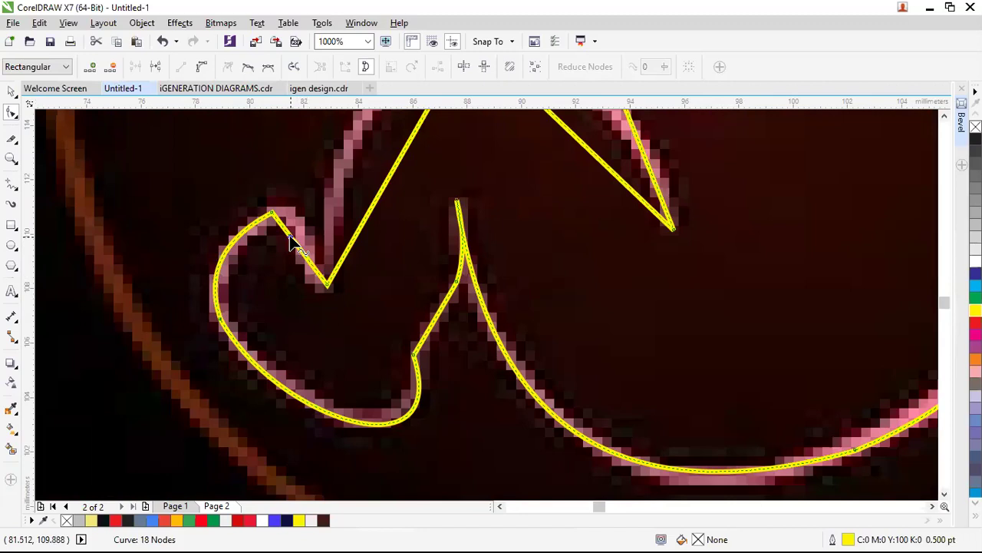
pyautogui.rightClick(291, 241)
pyautogui.click(334, 299)
pyautogui.moveTo(300, 248)
pyautogui.mouseDown()
pyautogui.moveTo(296, 219)
pyautogui.moveTo(304, 234)
pyautogui.mouseUp()
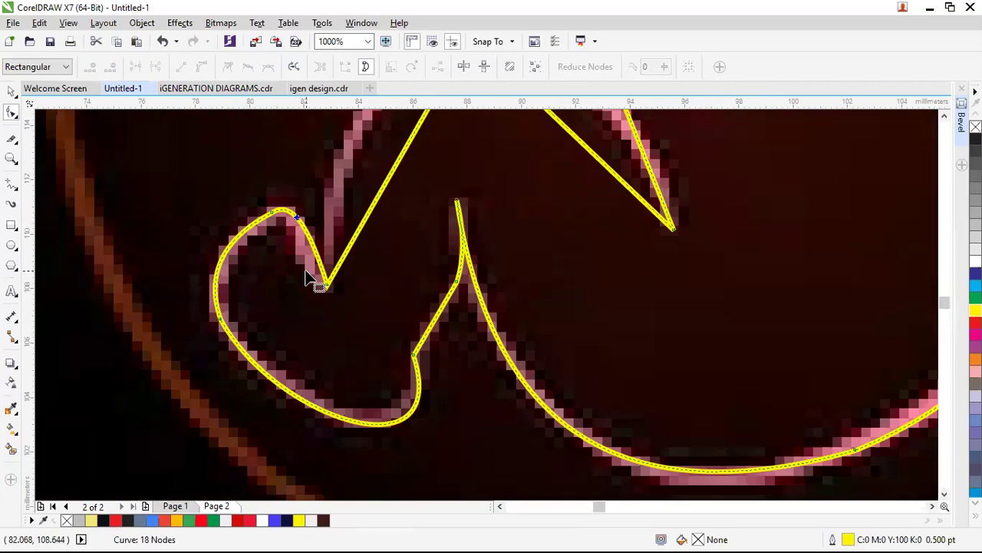
# Convert the segment from the ankle notch to the top of the knee to a curve and bend it along the lower leg.
pyautogui.scroll(-2, 307, 272)
pyautogui.click(353, 221)
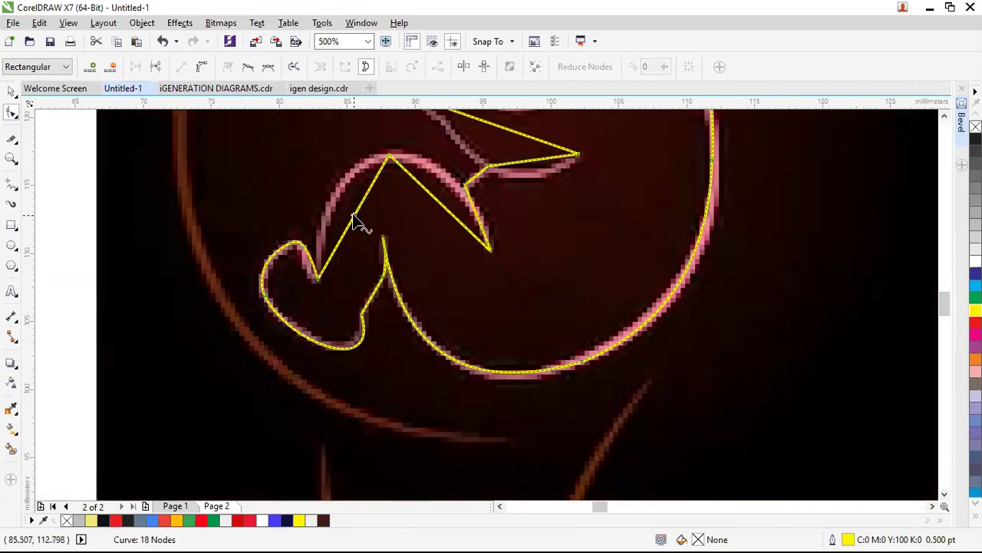
pyautogui.rightClick(354, 221)
pyautogui.click(396, 278)
pyautogui.moveTo(360, 219); pyautogui.dragTo(335, 194)
# Convert the segment from the knee to the leg crease's end to a curve and bend it along the top of the thigh.
pyautogui.click(446, 214)
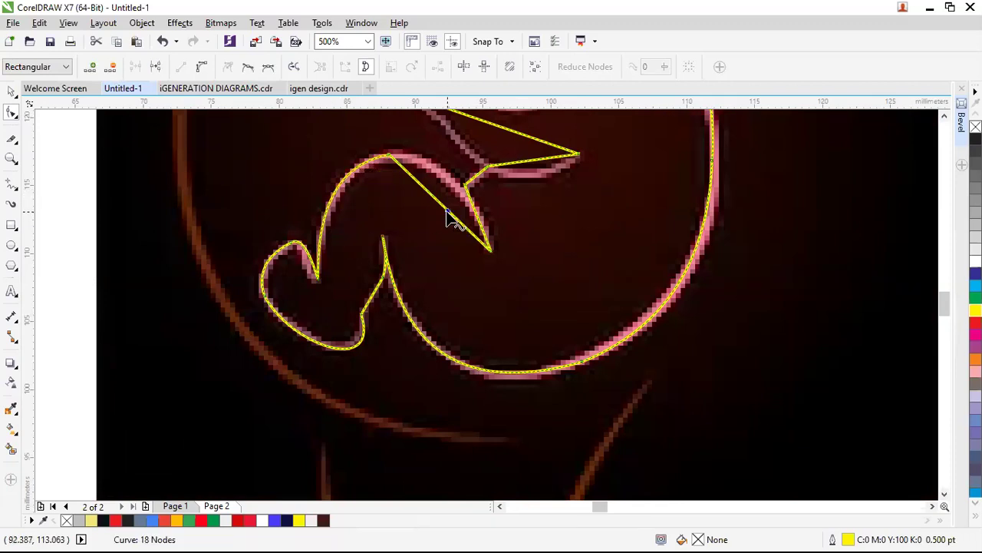
pyautogui.rightClick(452, 218)
pyautogui.press('Escape')
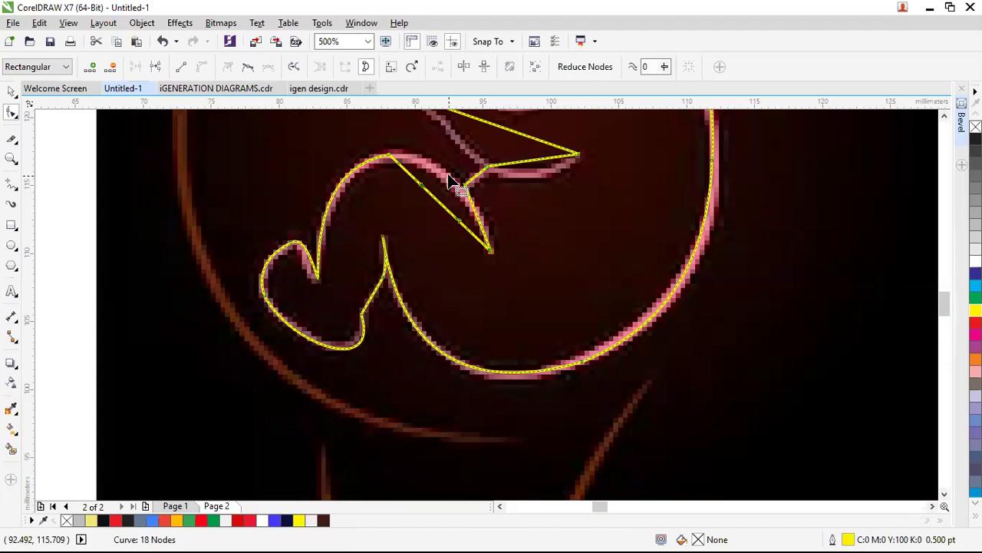
pyautogui.scroll(2, 460, 186)
pyautogui.moveTo(421, 225); pyautogui.dragTo(446, 178)
pyautogui.scroll(-2, 445, 210)
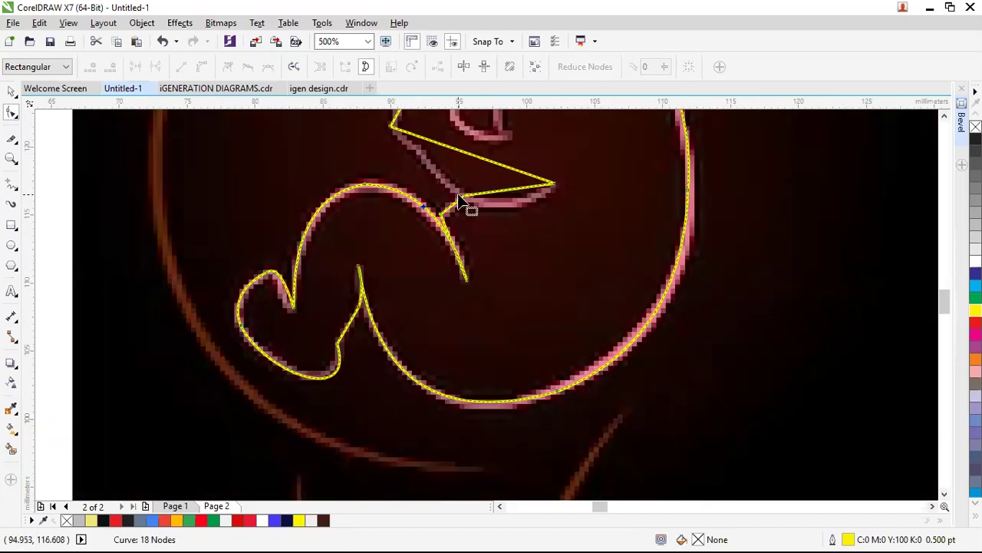
# Move the node joining arm and thigh onto the thigh curve, and bend the segment under the arm's tip along the pink line.
pyautogui.scroll(2, 467, 207)
pyautogui.moveTo(427, 236); pyautogui.dragTo(422, 253)
pyautogui.click(572, 186)
pyautogui.moveTo(563, 188); pyautogui.dragTo(565, 220)
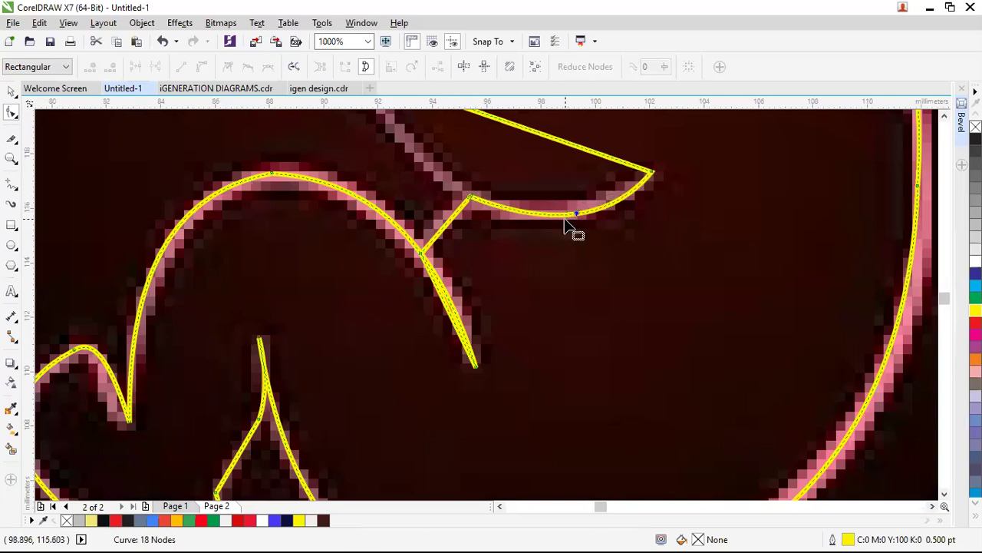
# Convert the long segment running back from the arm's tip to a curve, bend it along the arm, and adjust its far end node.
pyautogui.scroll(-2, 564, 218)
pyautogui.click(514, 172)
pyautogui.rightClick(514, 163)
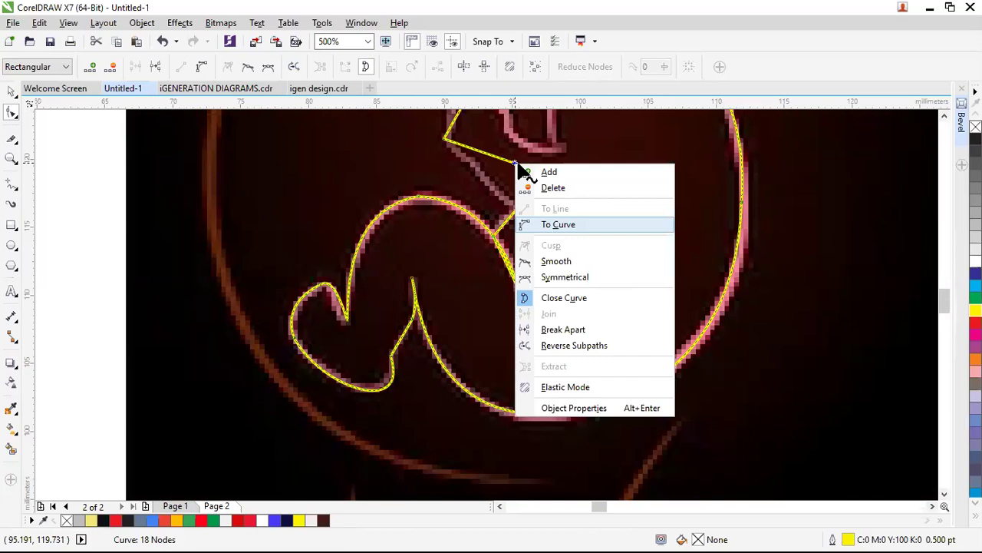
pyautogui.click(553, 224)
pyautogui.moveTo(521, 189); pyautogui.dragTo(528, 211)
pyautogui.scroll(-3, 499, 184)
pyautogui.scroll(3, 471, 161)
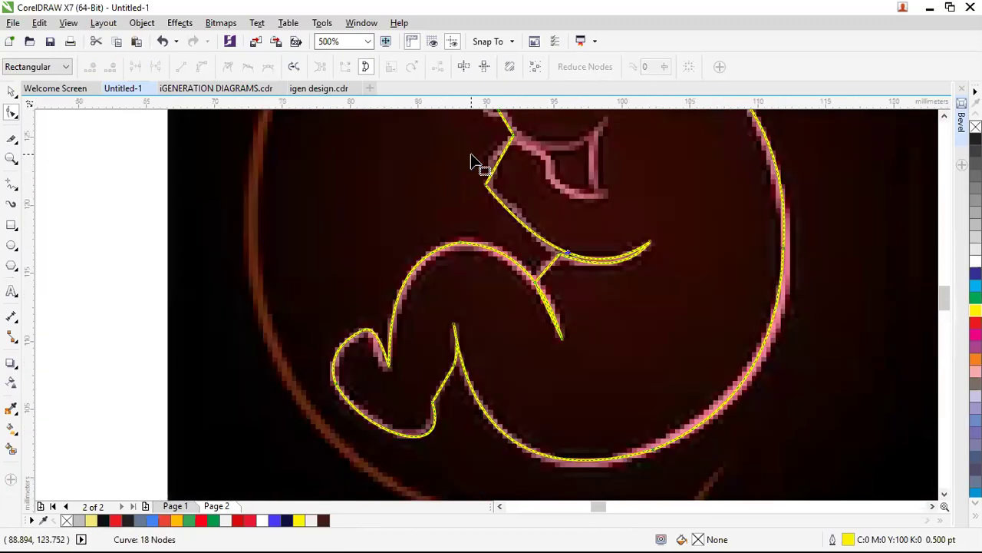
pyautogui.scroll(2, 478, 207)
pyautogui.moveTo(502, 149); pyautogui.dragTo(522, 168)
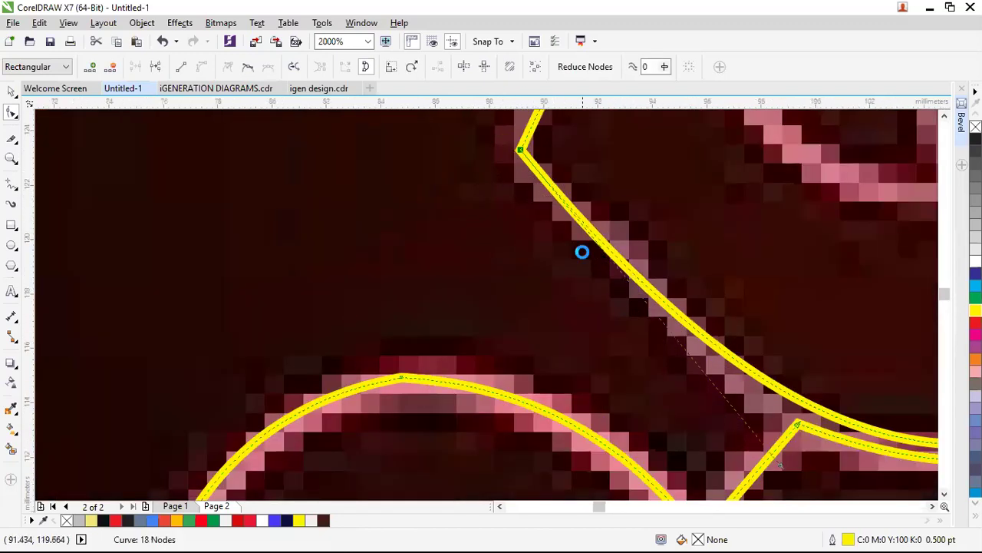
# Convert the segment between the arm line and the point below the nose to a curve and bulge it outward onto the pink line.
pyautogui.scroll(-3, 585, 253)
pyautogui.scroll(2, 629, 192)
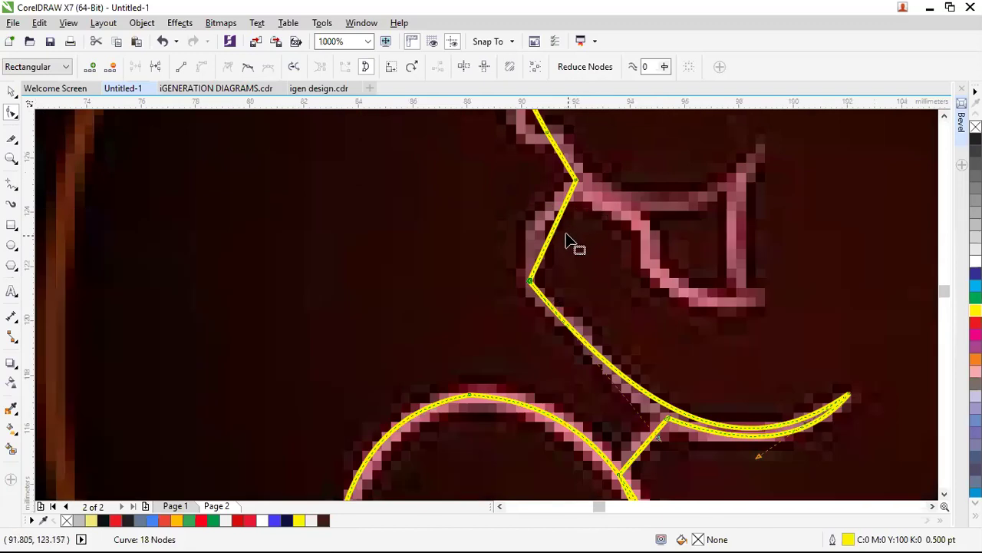
pyautogui.click(556, 226)
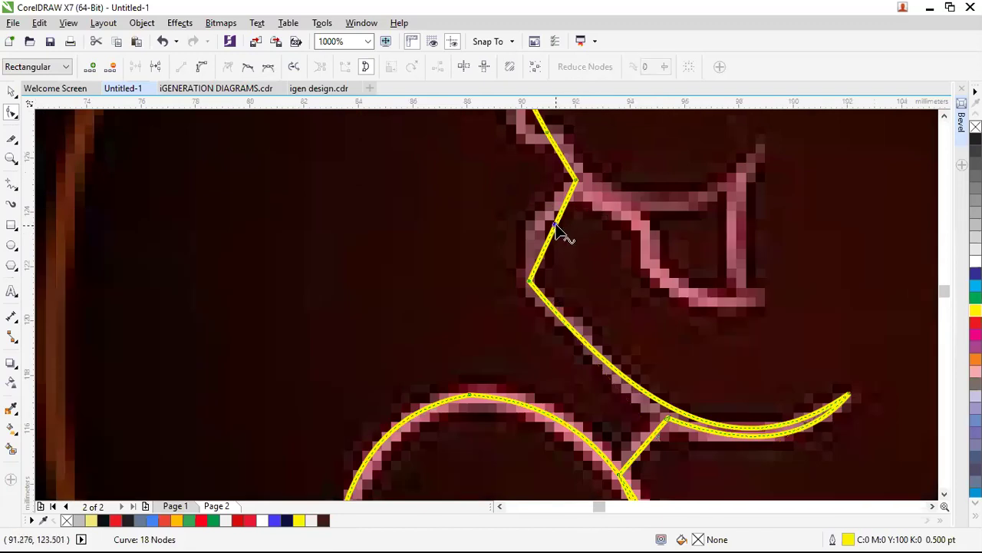
pyautogui.rightClick(556, 226)
pyautogui.click(593, 286)
pyautogui.moveTo(551, 232); pyautogui.dragTo(539, 260)
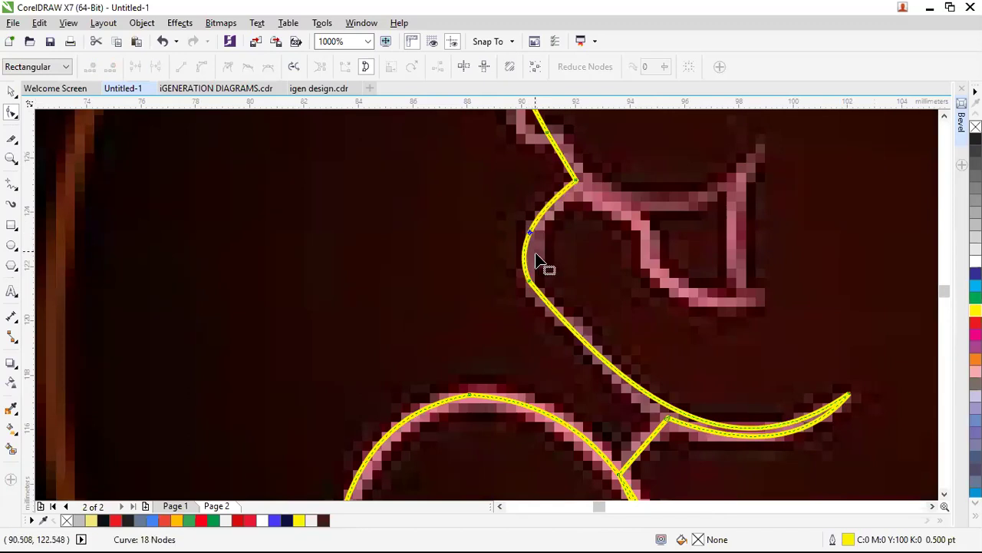
# Convert the short segment below the forehead to a curve and bend it around the fetus's nose.
pyautogui.scroll(-5, 541, 265)
pyautogui.scroll(2, 568, 225)
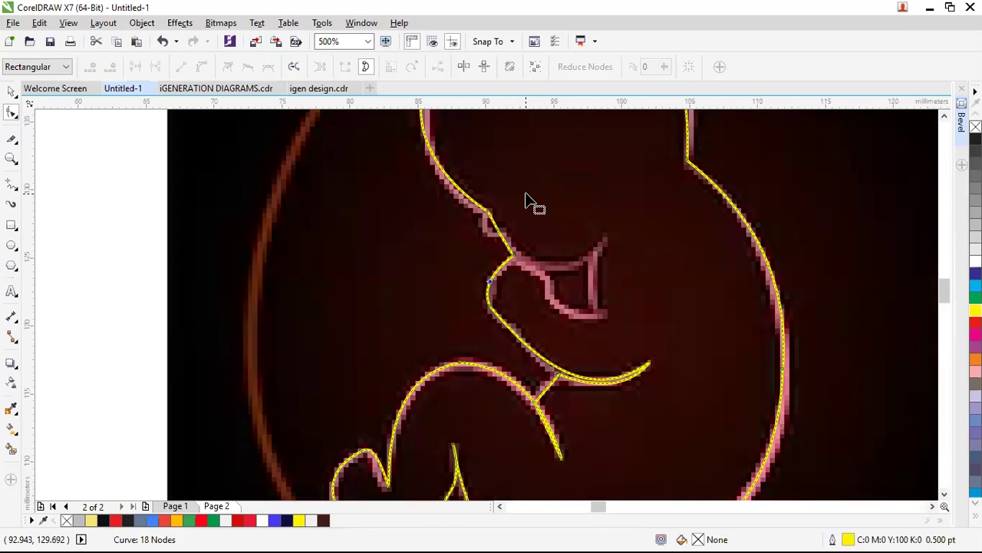
pyautogui.scroll(2, 522, 203)
pyautogui.scroll(2, 469, 268)
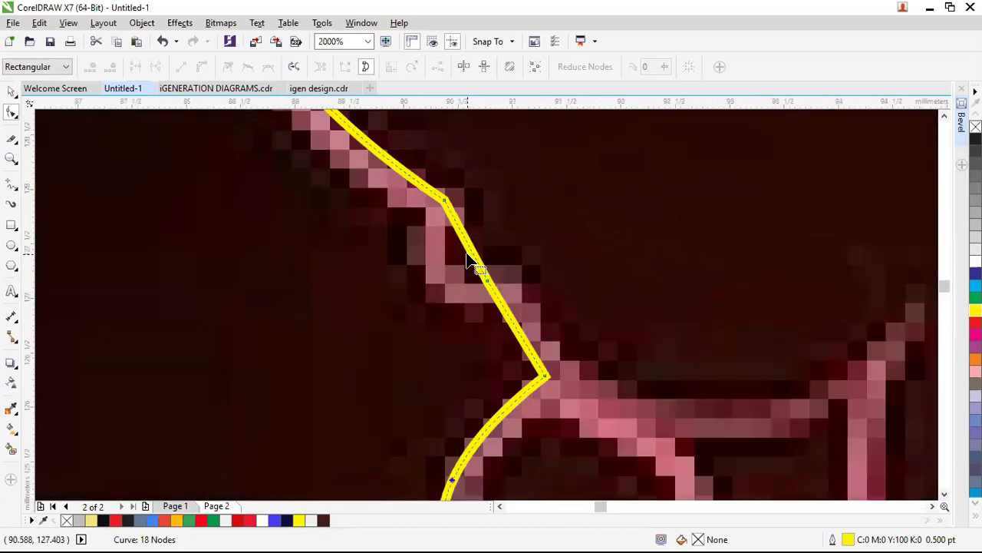
pyautogui.scroll(1, 470, 261)
pyautogui.click(468, 234)
pyautogui.rightClick(468, 237)
pyautogui.click(505, 299)
pyautogui.moveTo(458, 223); pyautogui.dragTo(389, 286)
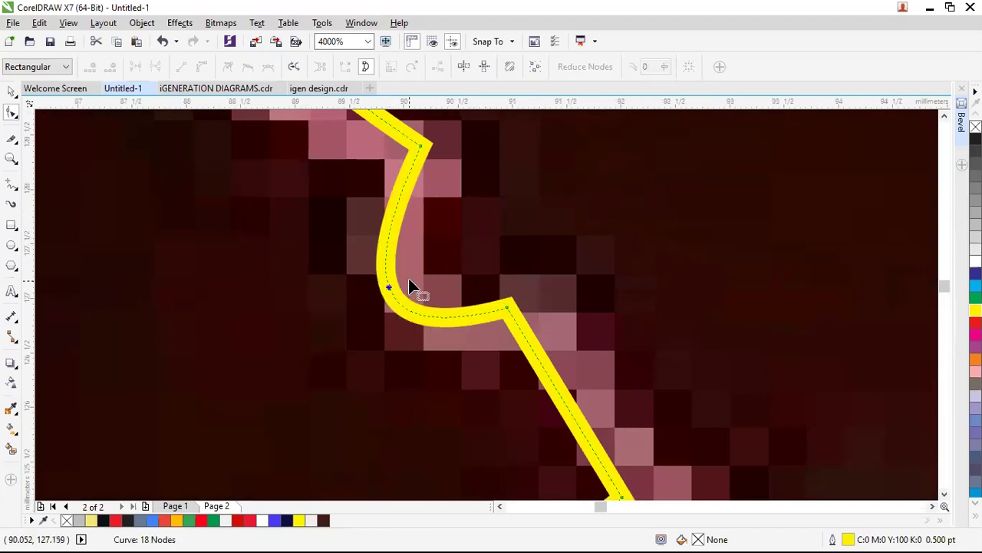
pyautogui.scroll(-3, 401, 281)
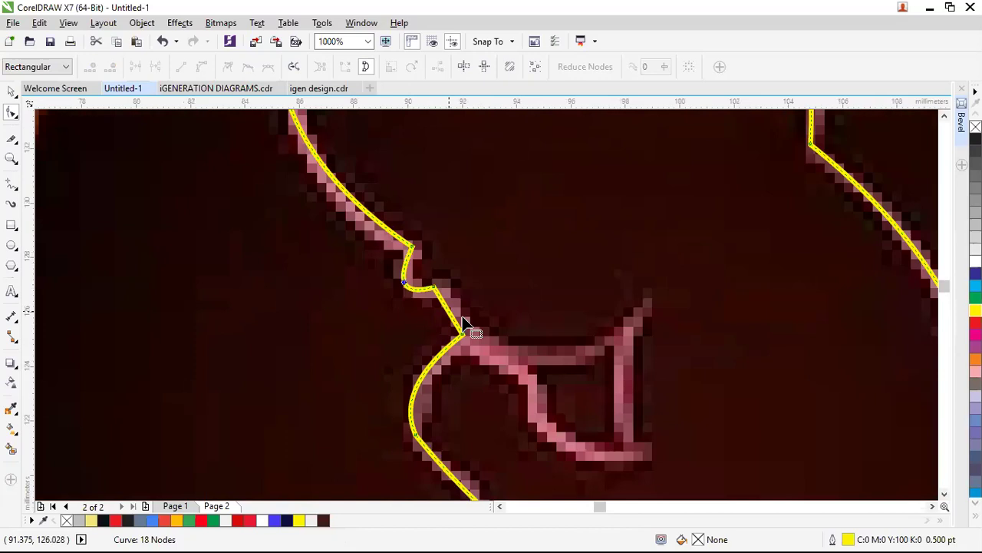
# Draw a closed four-node straight-line shape about 6.9 by 5.7 mm over the pink lines inside the outline, starting below the nose.
pyautogui.scroll(-2, 475, 338)
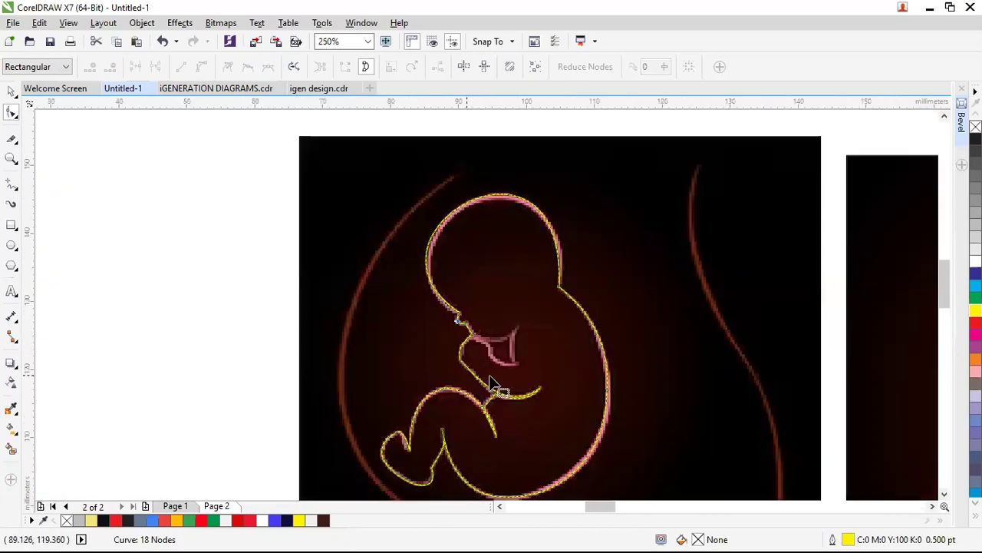
pyautogui.scroll(1, 508, 370)
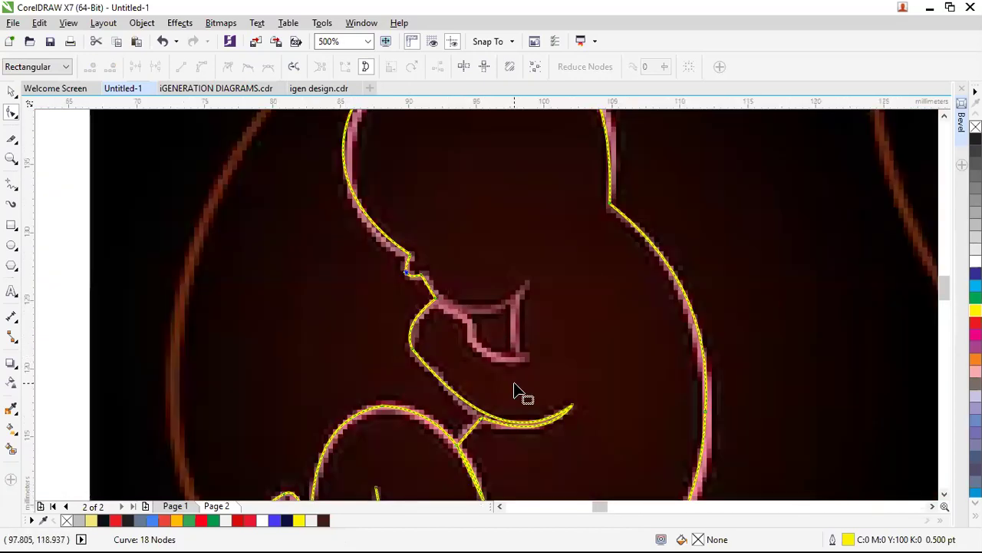
pyautogui.scroll(1, 525, 386)
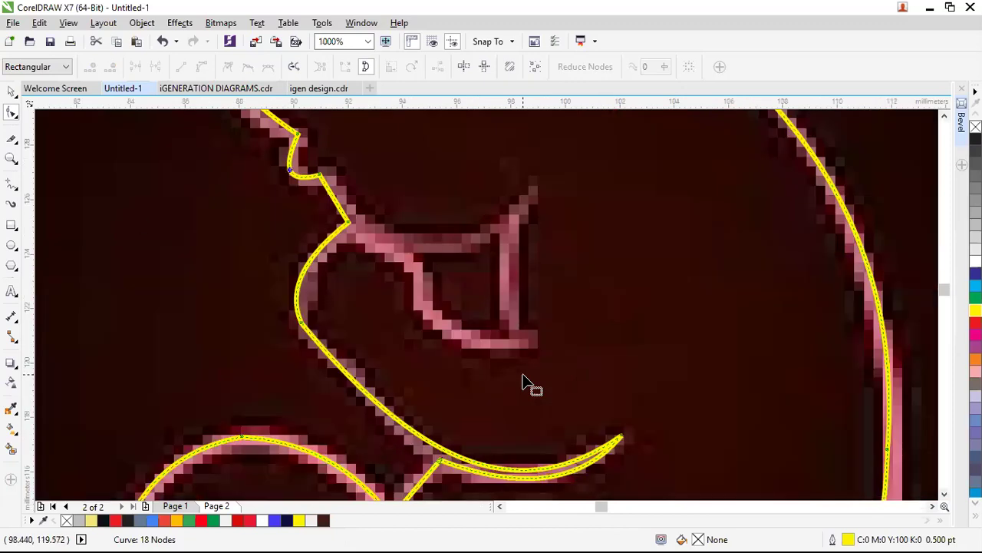
pyautogui.click(12, 184)
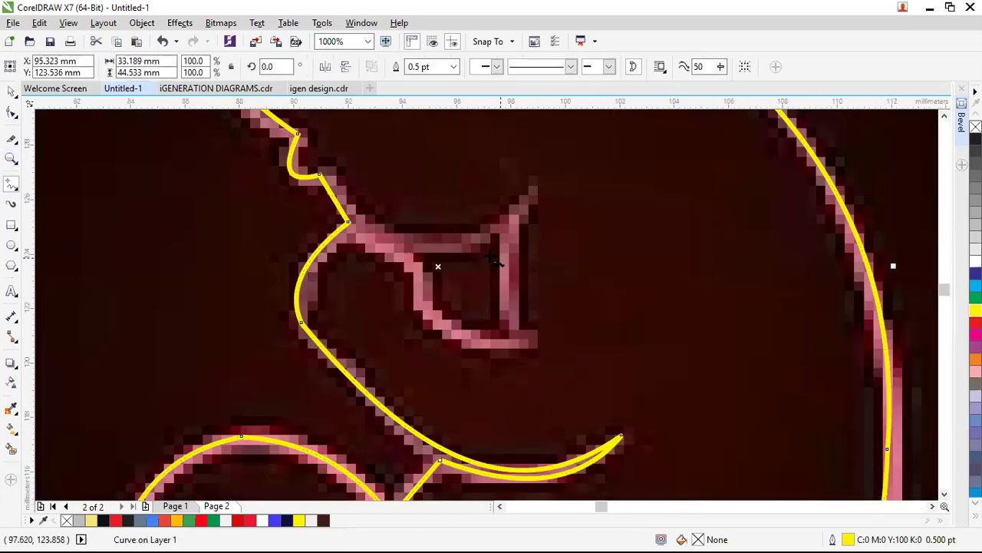
pyautogui.click(401, 252)
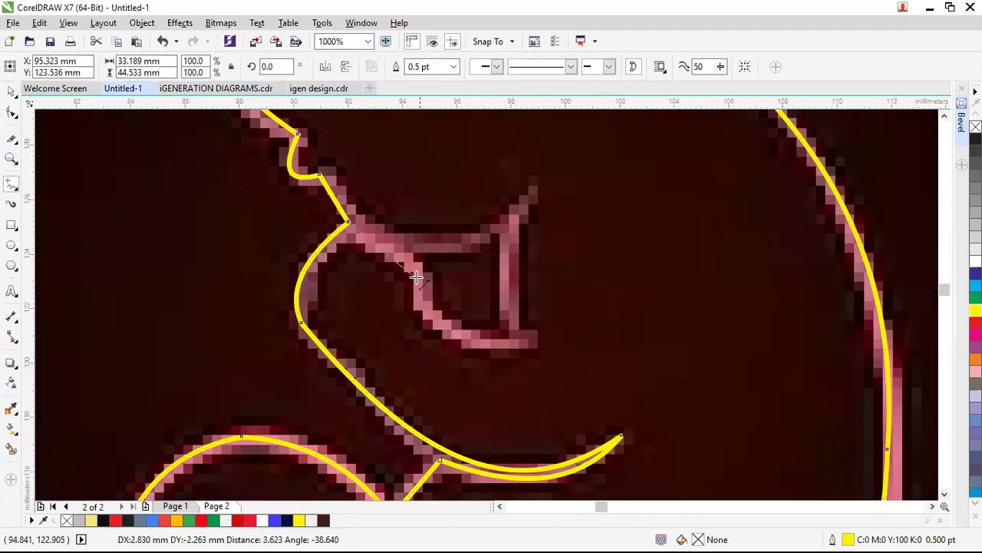
pyautogui.click(534, 344)
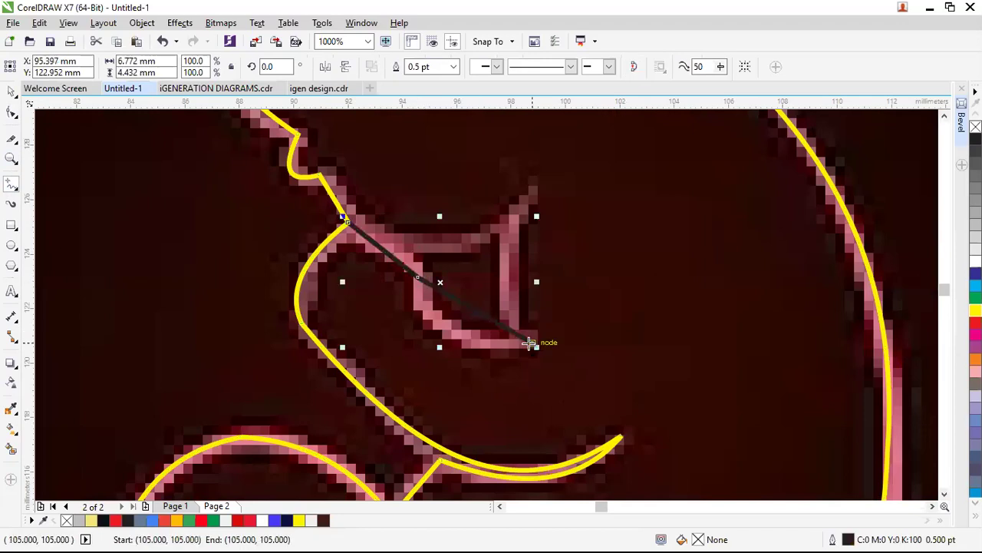
pyautogui.click(349, 222)
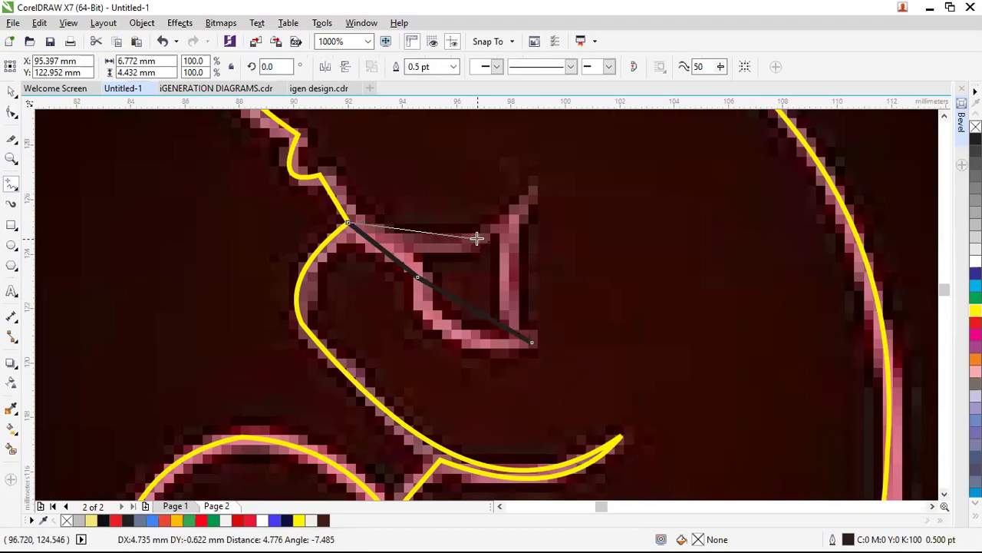
pyautogui.click(534, 189)
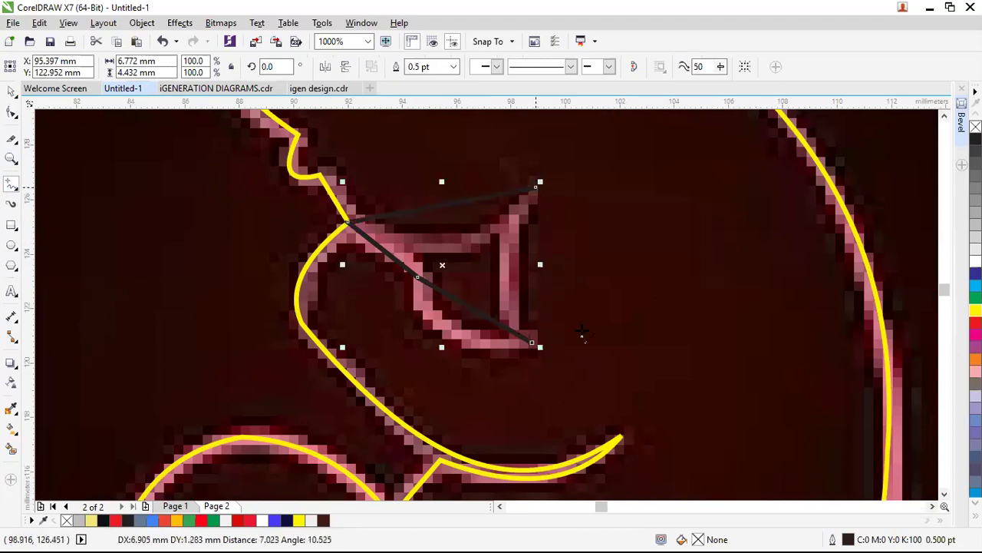
pyautogui.click(532, 343)
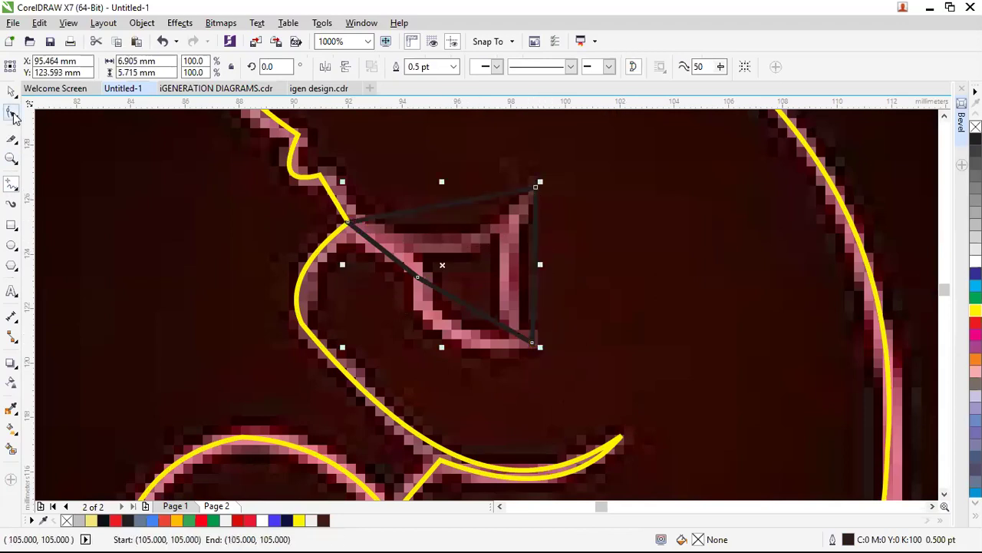
# Bend the top segment of the four-node shape below the nose down onto the pink line, then convert its vertical segment to a curve and bend it inward.
pyautogui.click(12, 112)
pyautogui.click(446, 205)
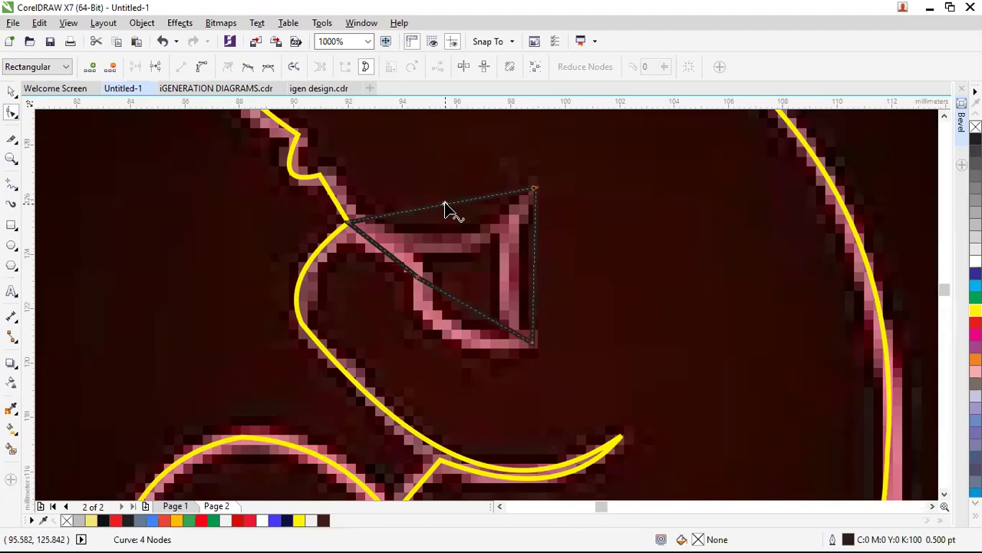
pyautogui.moveTo(438, 210); pyautogui.dragTo(452, 250)
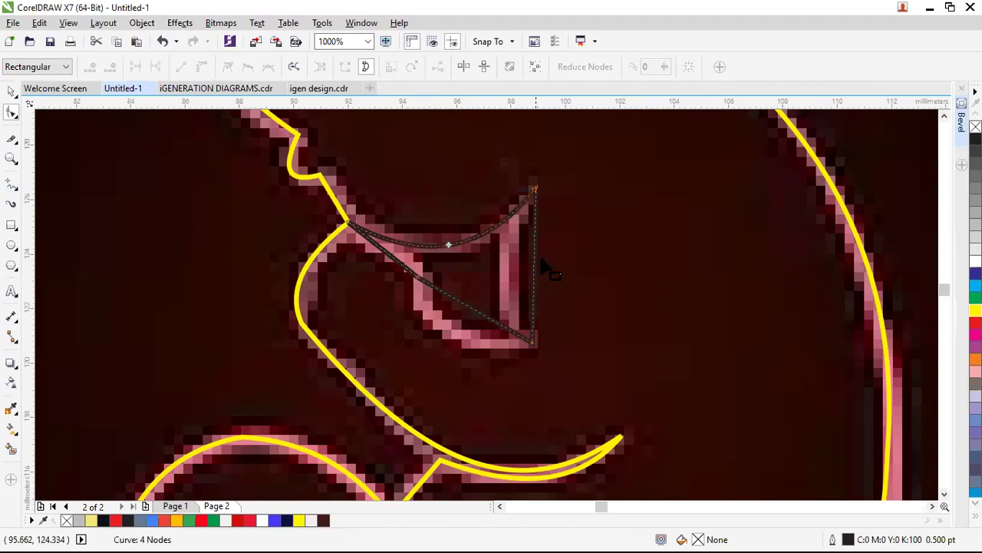
pyautogui.click(535, 261)
pyautogui.rightClick(535, 260)
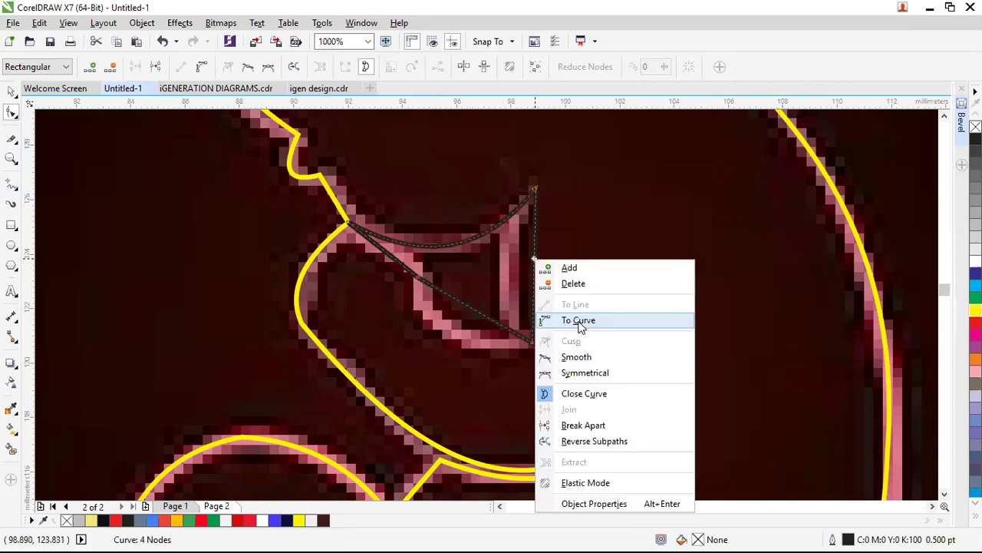
pyautogui.moveTo(534, 261); pyautogui.dragTo(508, 276)
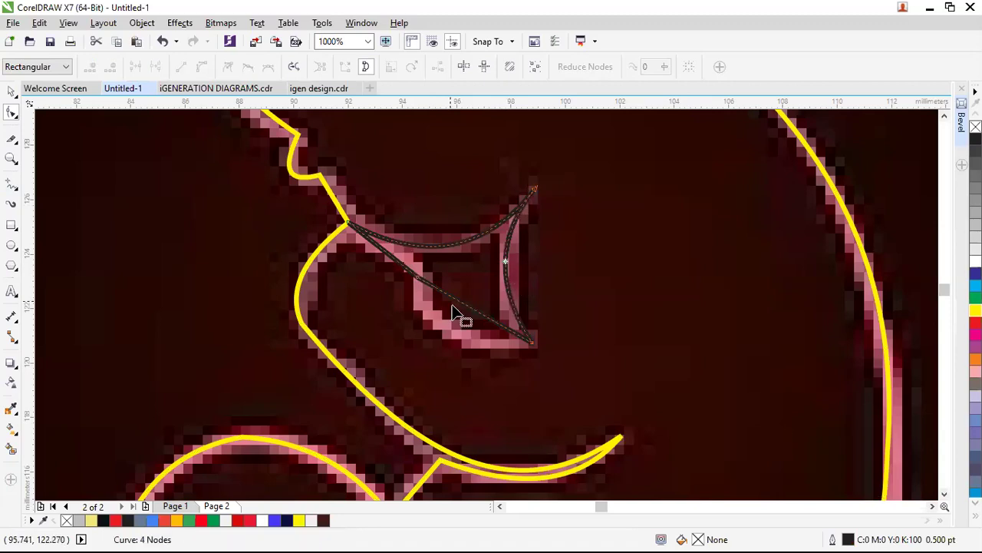
# Convert the shape's lower diagonal segment to a curve and bulge it outward onto the pink line.
pyautogui.click(466, 307)
pyautogui.rightClick(466, 306)
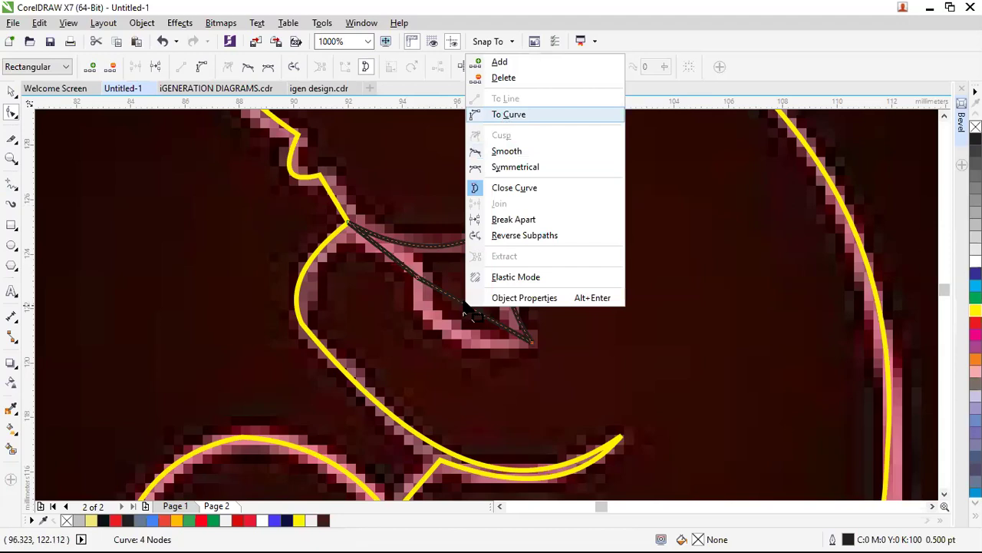
pyautogui.press('Return')
pyautogui.moveTo(468, 311); pyautogui.dragTo(460, 343)
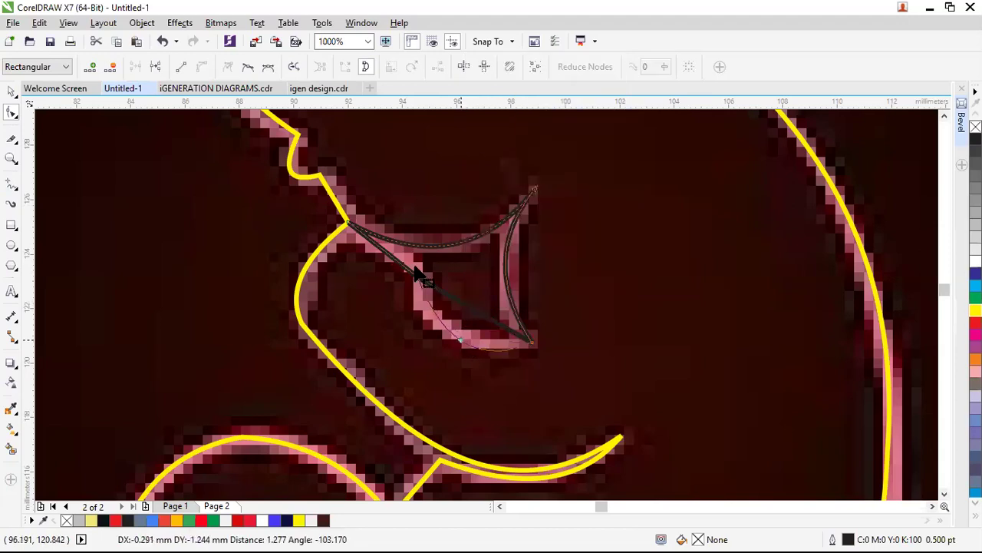
pyautogui.click(537, 189)
pyautogui.moveTo(433, 275)
pyautogui.mouseDown()
pyautogui.moveTo(395, 274)
pyautogui.moveTo(433, 286)
pyautogui.mouseUp()
# Give the finished four-node shape a yellow outline and deselect it.
pyautogui.scroll(-2, 436, 288)
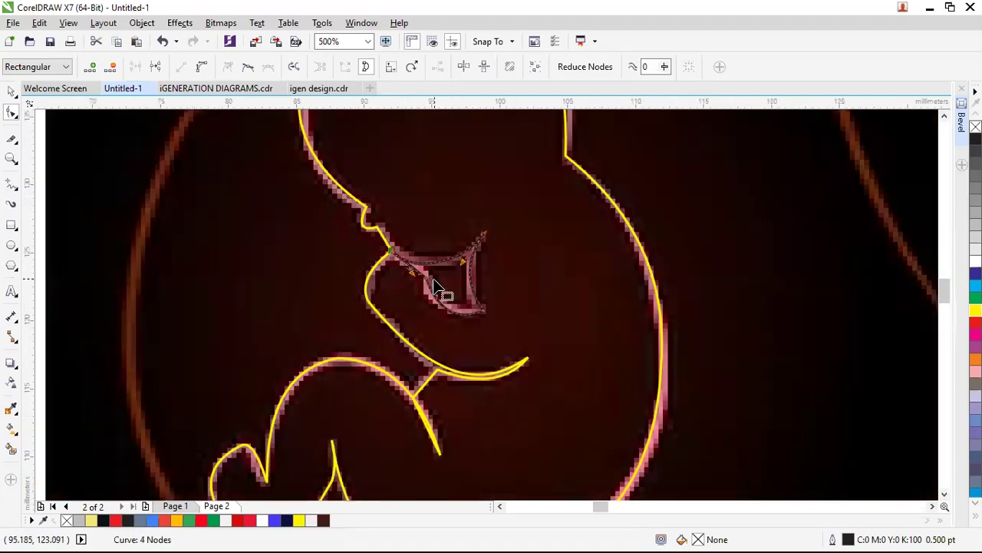
pyautogui.press('space')
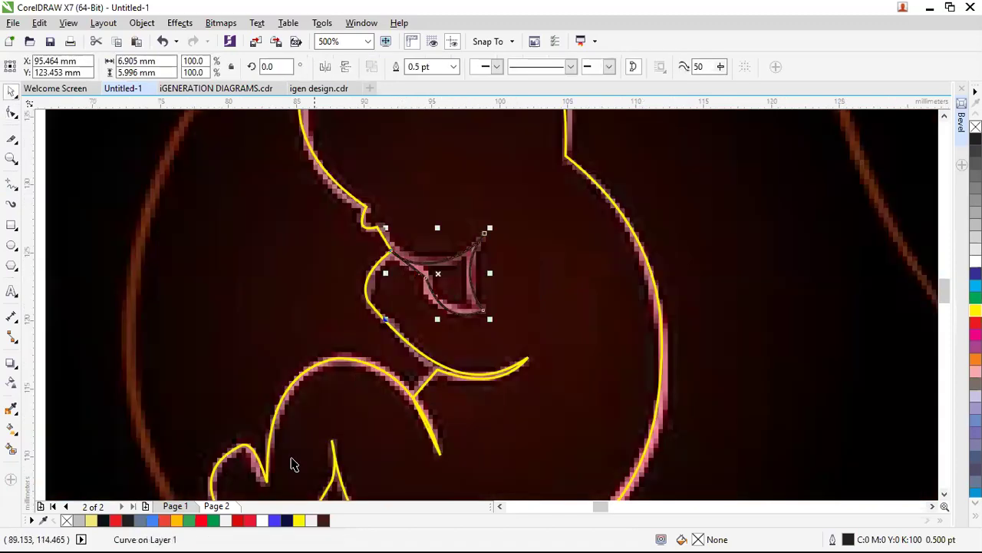
pyautogui.rightClick(300, 521)
pyautogui.click(704, 295)
# Move the fetus outline and the four-node shape together onto the dark fountain-filled rectangle, centred at about X 177 mm, Y 119 mm.
pyautogui.scroll(-4, 414, 325)
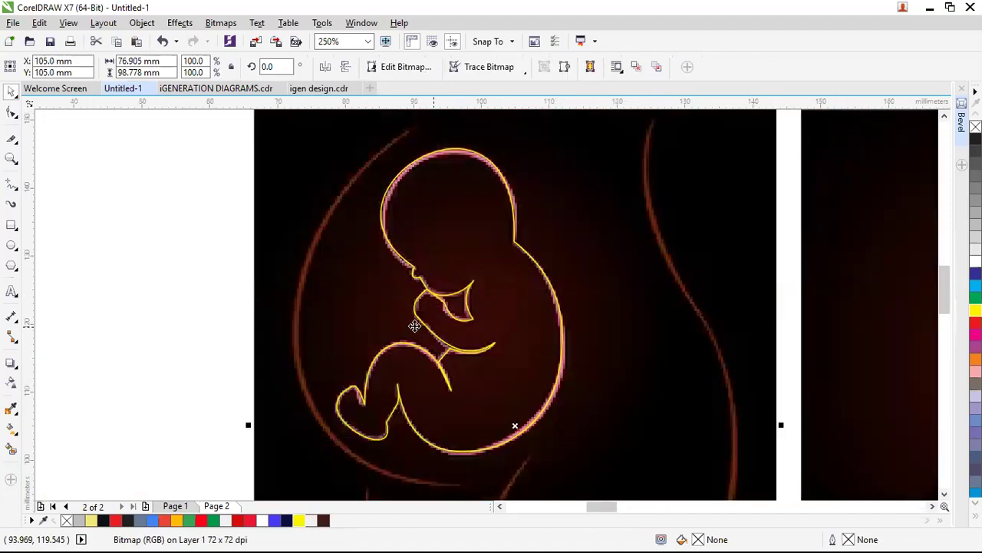
pyautogui.moveTo(162, 228)
pyautogui.mouseDown()
pyautogui.moveTo(472, 336)
pyautogui.moveTo(530, 399)
pyautogui.mouseUp()
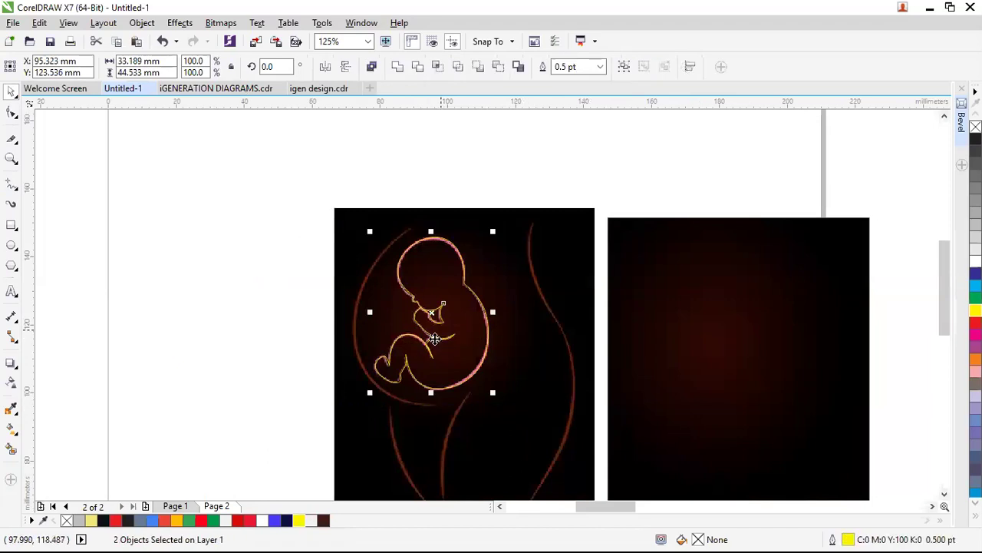
pyautogui.moveTo(554, 340); pyautogui.dragTo(713, 353)
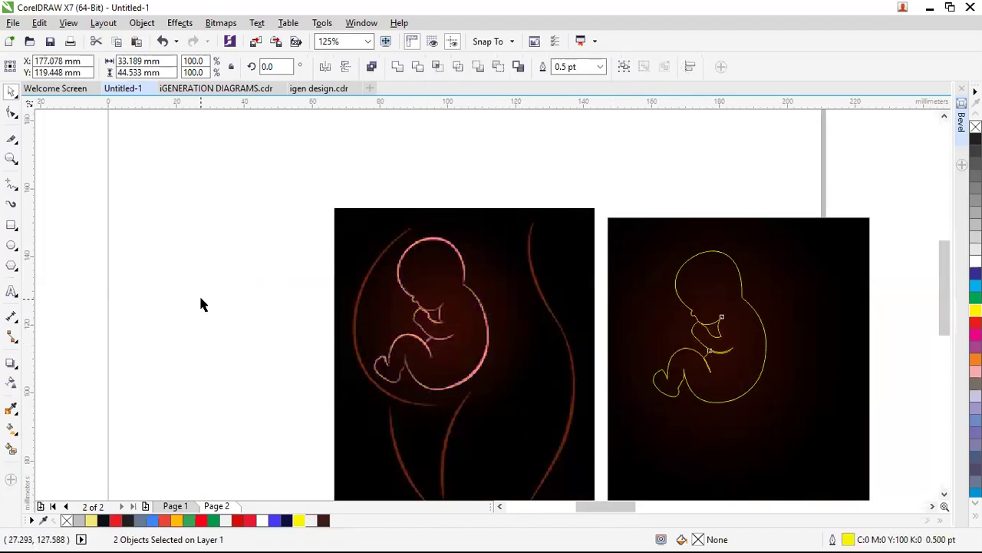
pyautogui.click(242, 316)
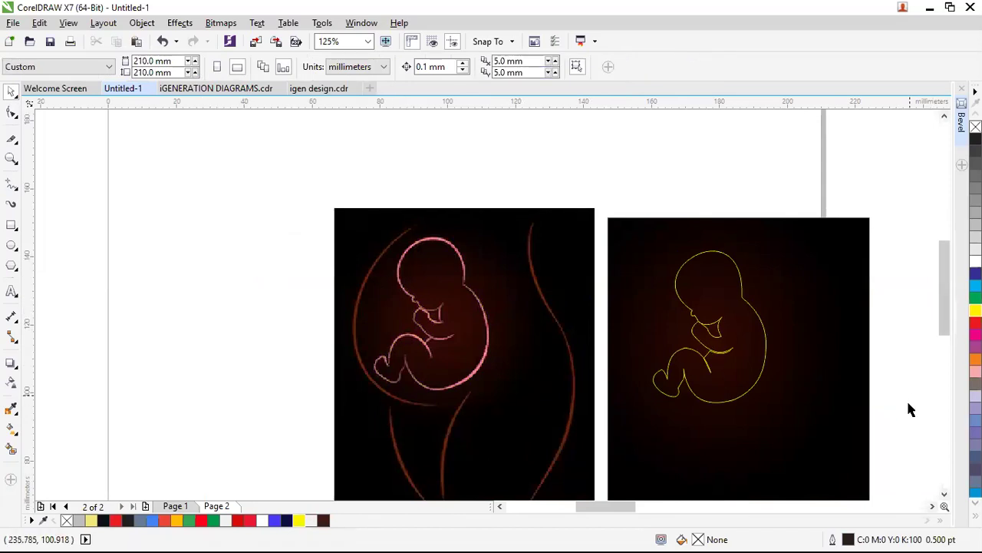
# Move the node joining the knee connector to the arm up onto the arm line, and adjust the lower arm curve's handles to narrow the gap.
pyautogui.scroll(2, 907, 404)
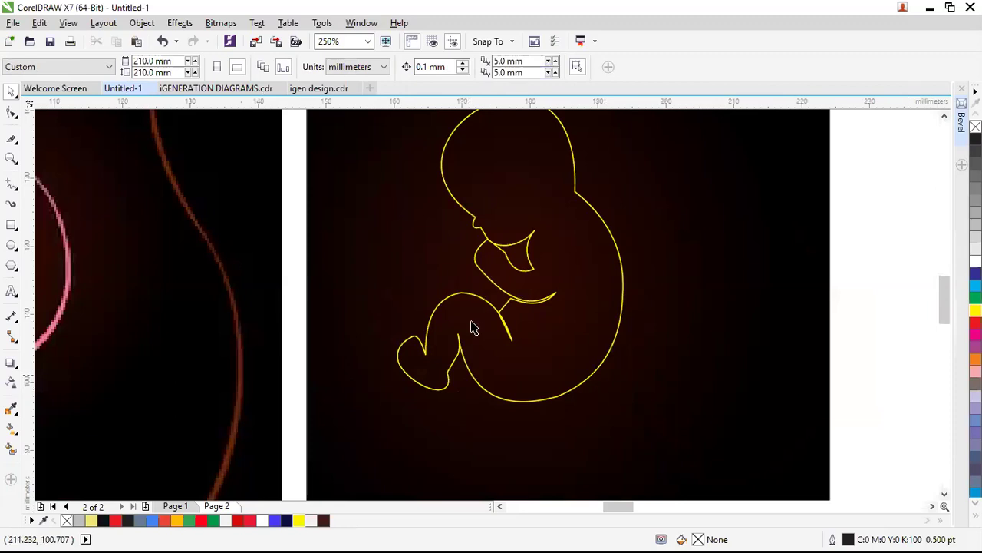
pyautogui.scroll(-4, 474, 328)
pyautogui.scroll(4, 424, 294)
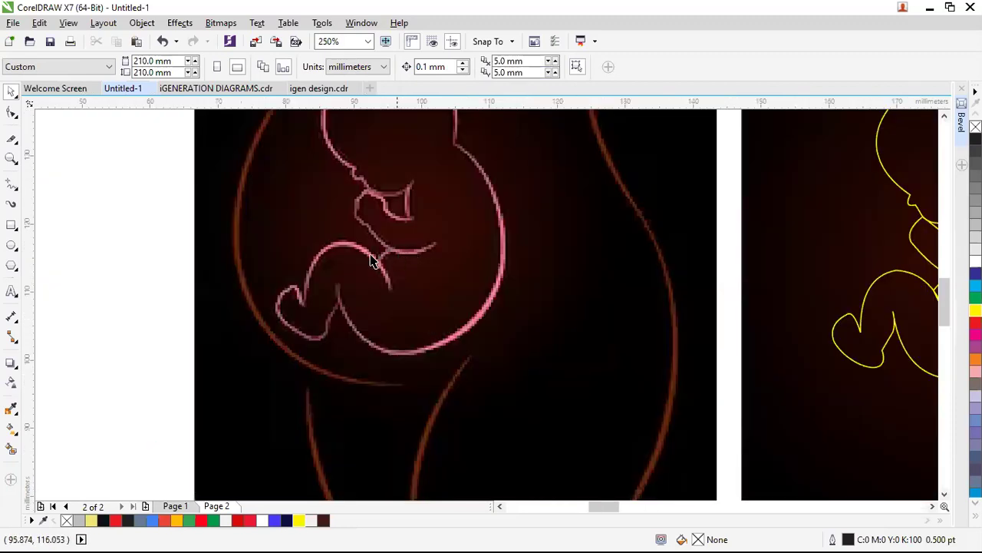
pyautogui.scroll(-2, 368, 261)
pyautogui.scroll(3, 679, 277)
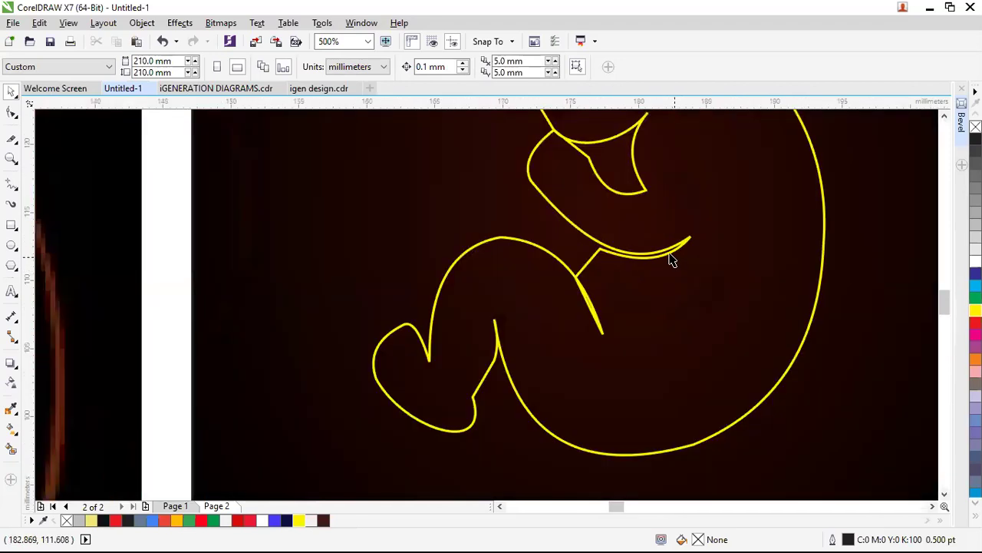
pyautogui.click(10, 113)
pyautogui.scroll(1, 564, 261)
pyautogui.click(497, 230)
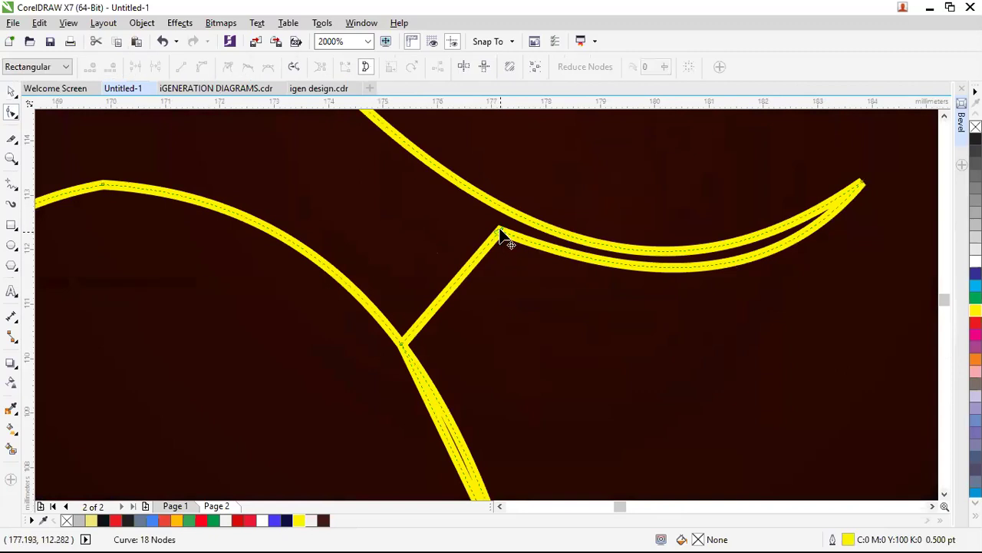
pyautogui.moveTo(504, 235); pyautogui.dragTo(629, 330)
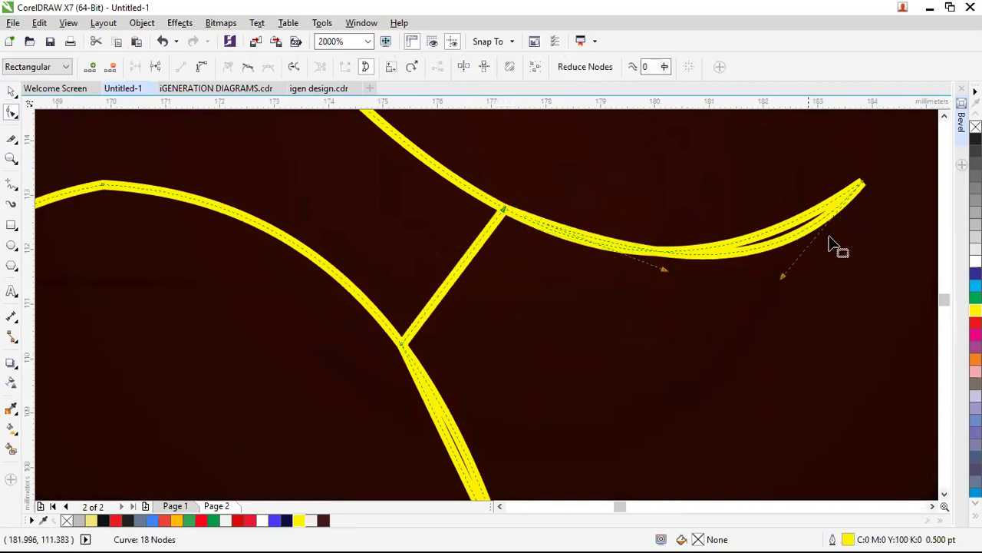
pyautogui.moveTo(783, 278); pyautogui.dragTo(774, 260)
pyautogui.scroll(-2, 762, 286)
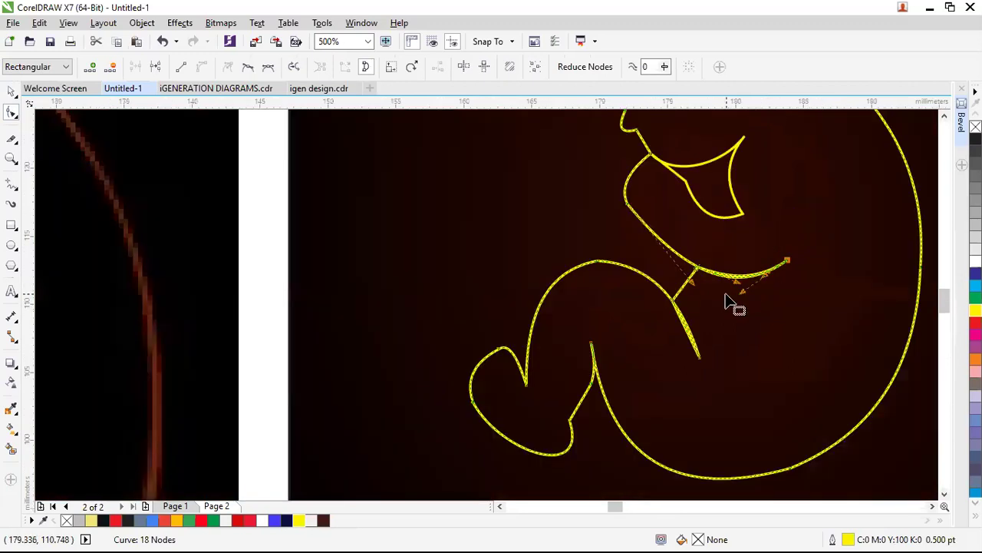
pyautogui.press('space')
# Compare the line work on the dark rectangle with the original picture's fetus lines.
pyautogui.scroll(-2, 849, 377)
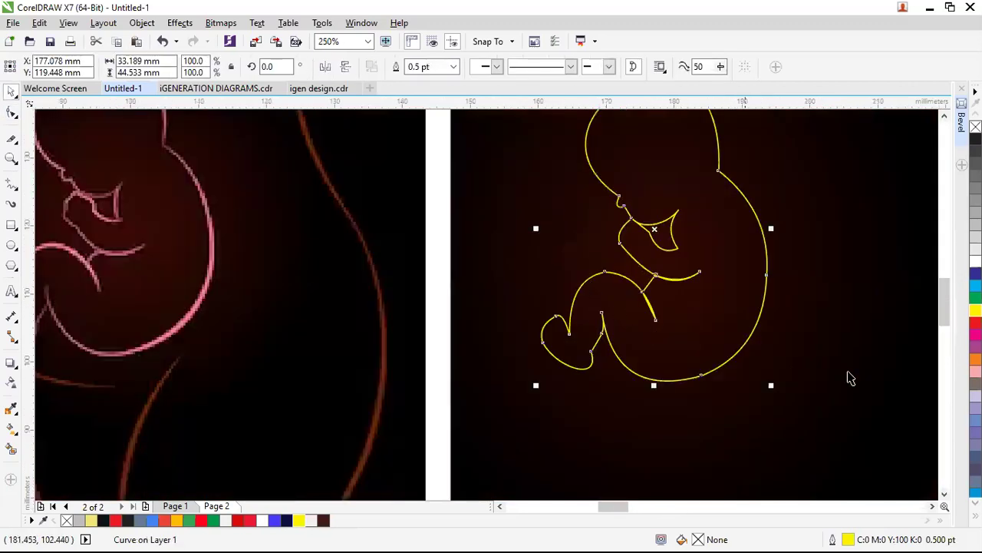
pyautogui.click(668, 344)
pyautogui.scroll(-2, 793, 356)
pyautogui.click(775, 346)
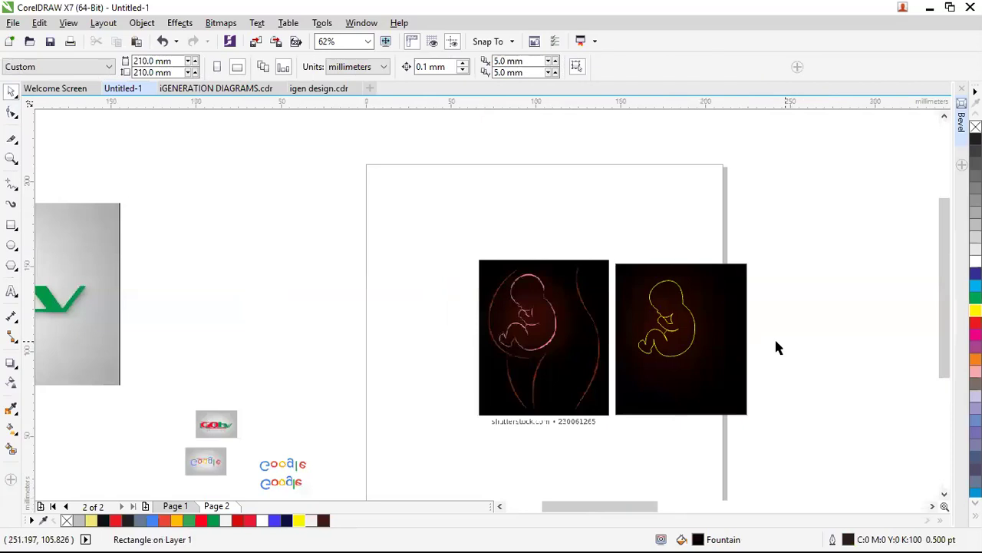
pyautogui.scroll(1, 671, 355)
pyautogui.scroll(1, 424, 341)
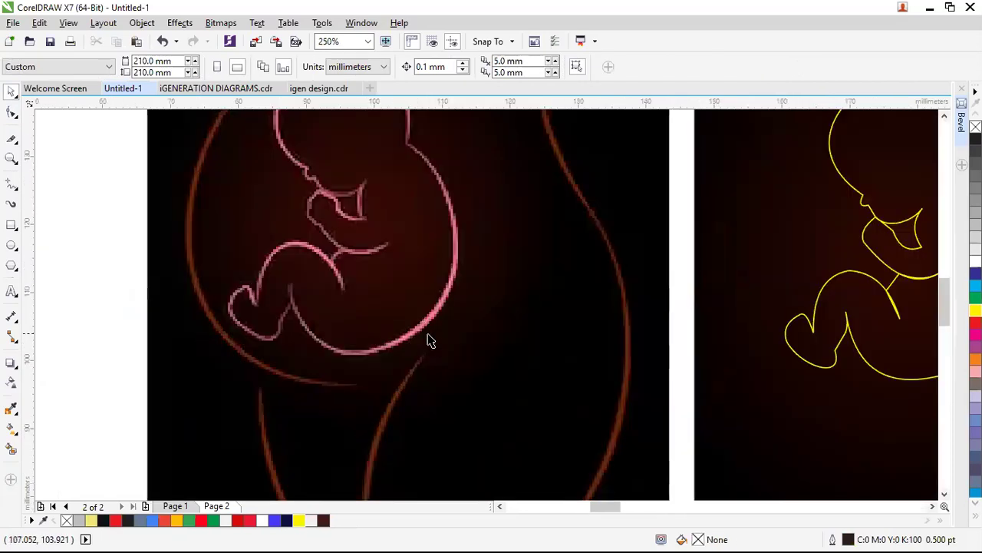
pyautogui.scroll(1, 866, 344)
pyautogui.scroll(-1, 858, 346)
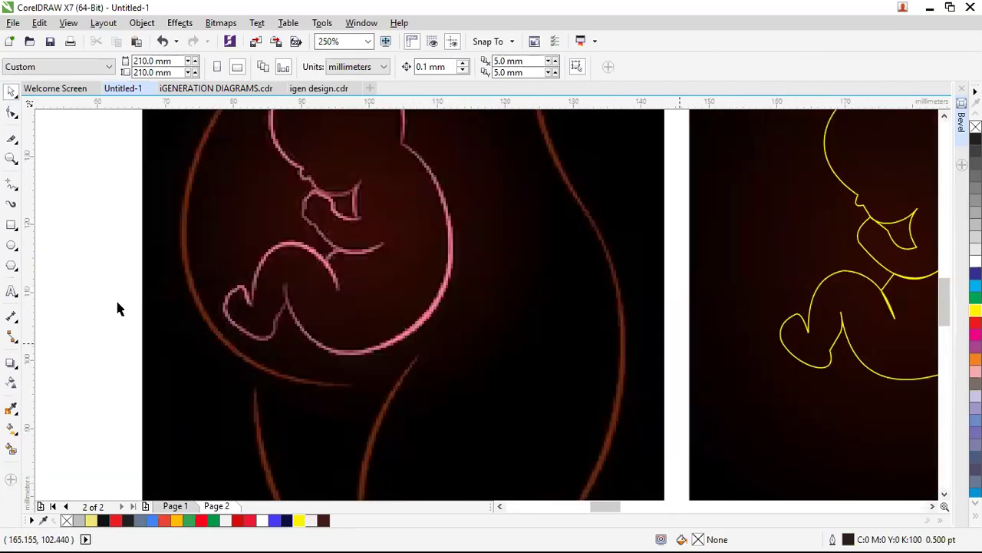
# Sample the pink of the original fetus line with the colour eyedropper and apply it to the outlines of the fetus curve and the four-node shape.
pyautogui.click(11, 408)
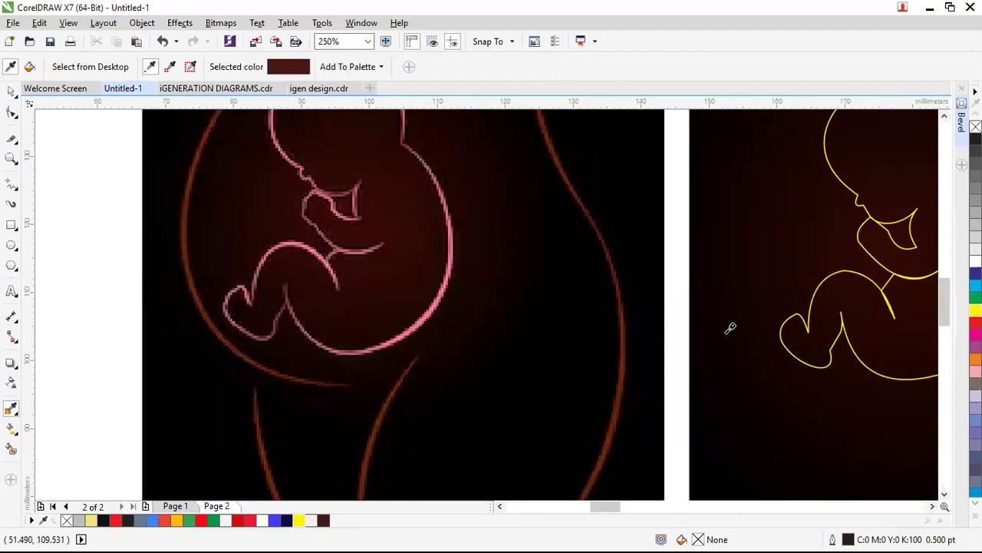
pyautogui.click(899, 275)
pyautogui.scroll(2, 866, 256)
pyautogui.click(865, 253)
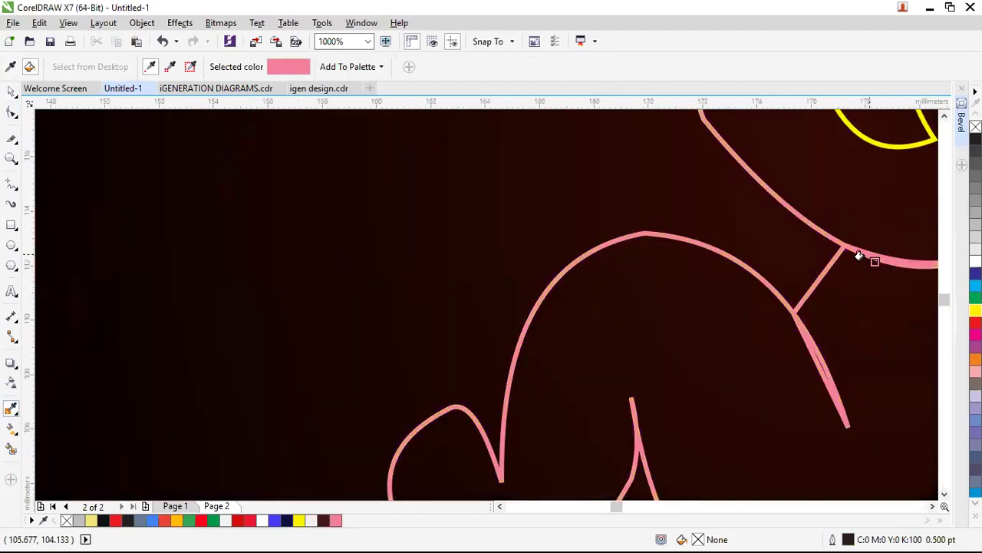
pyautogui.scroll(-2, 673, 285)
pyautogui.scroll(2, 833, 228)
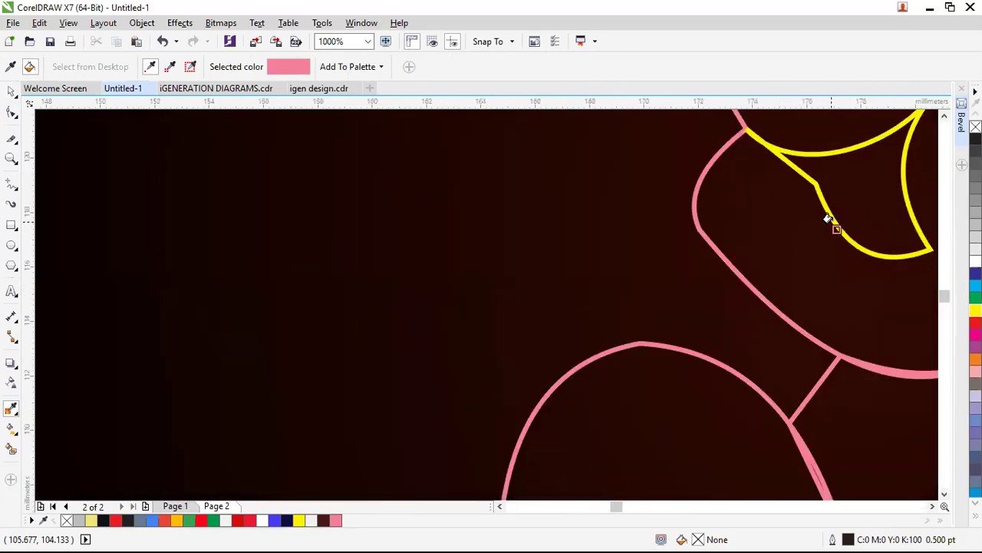
pyautogui.click(828, 219)
pyautogui.scroll(-2, 835, 228)
pyautogui.scroll(-1, 776, 248)
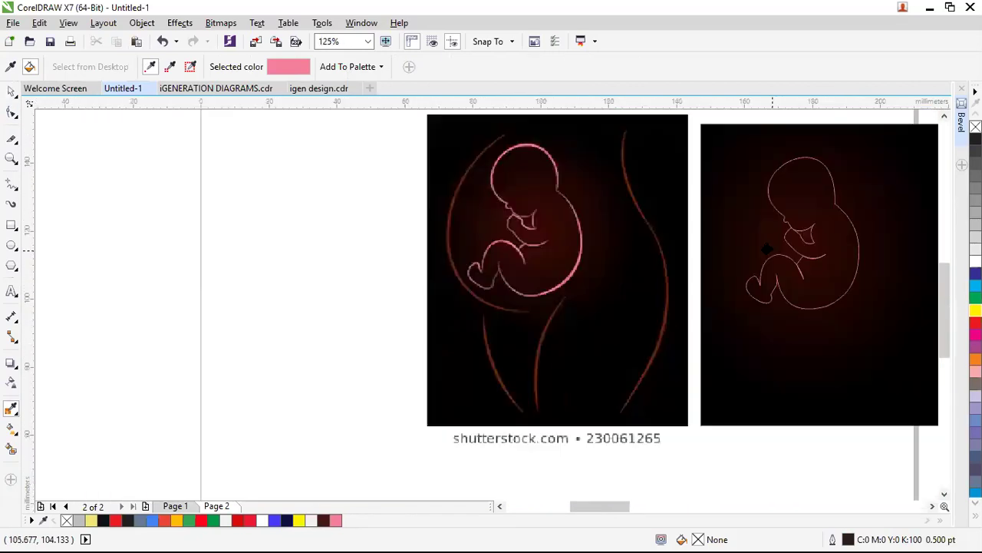
pyautogui.press('space')
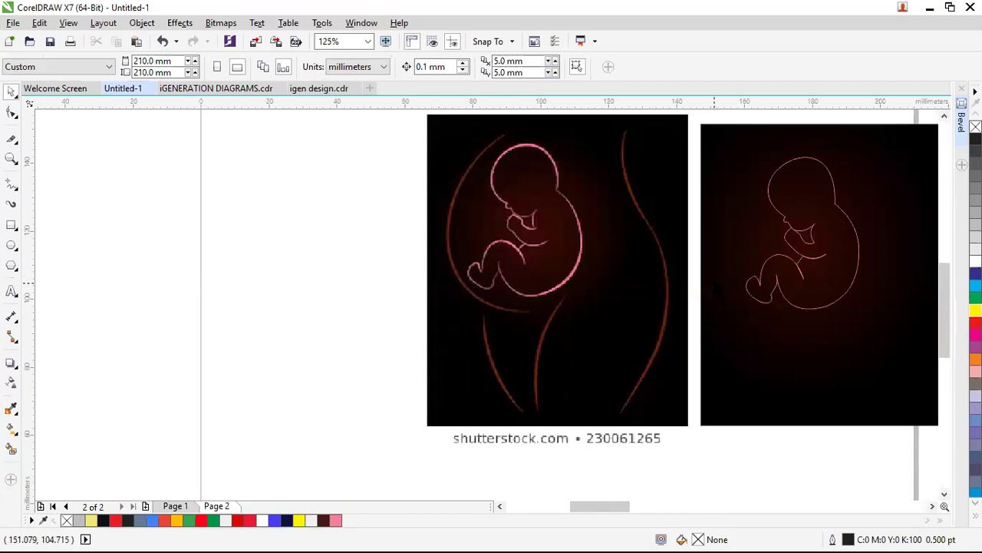
# Select the pink four-node shape together with the fetus outline on the dark rectangle.
pyautogui.scroll(-1, 709, 291)
pyautogui.scroll(1, 790, 276)
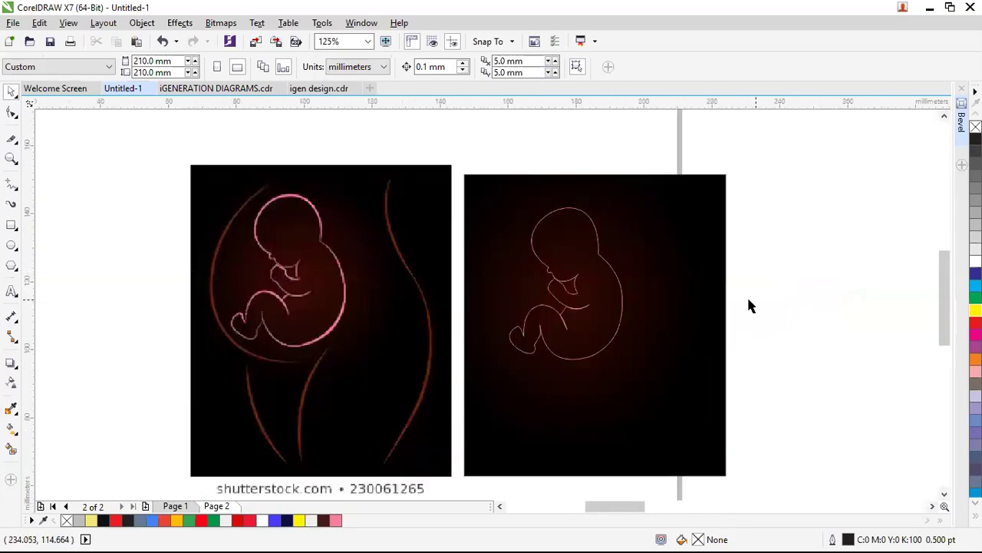
pyautogui.click(557, 281)
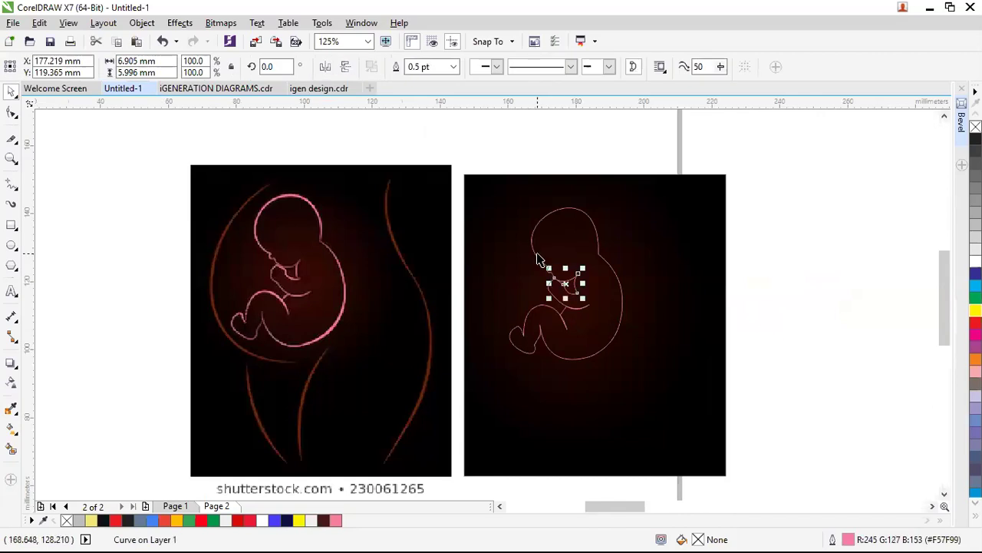
pyautogui.keyDown('shift'); pyautogui.click(537, 259); pyautogui.keyUp('shift')
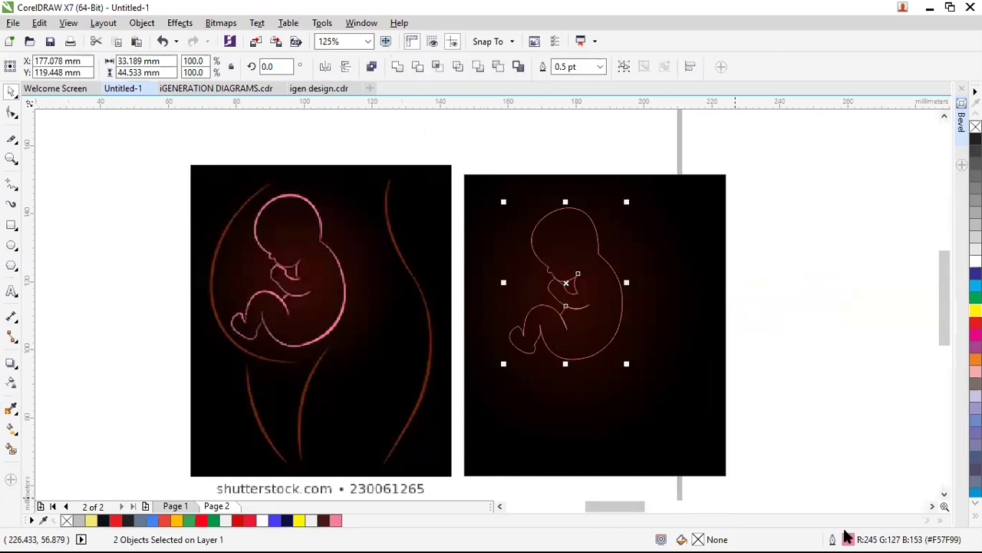
# Try a 1.5 pt outline width on both pink curves and undo it.
pyautogui.press('F12')
pyautogui.click(398, 187)
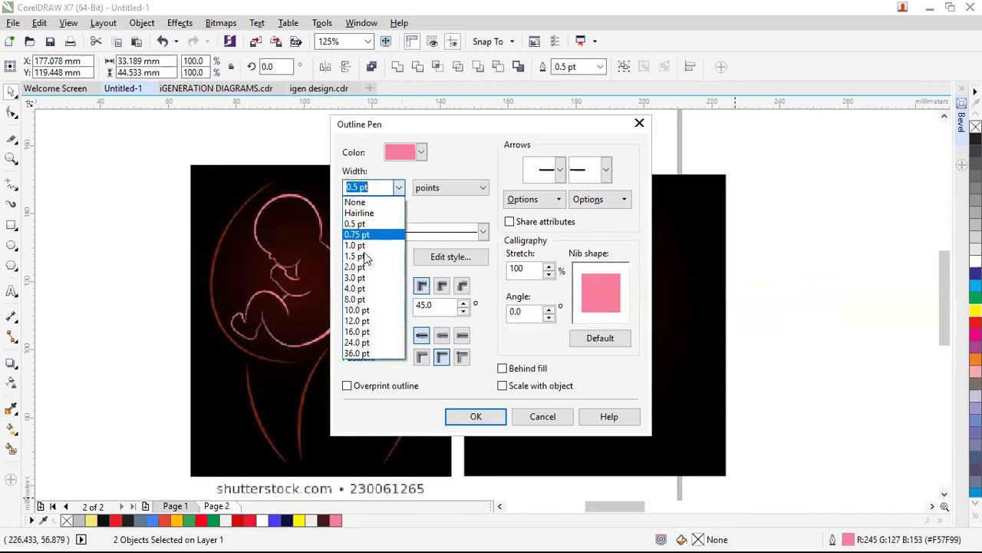
pyautogui.click(358, 256)
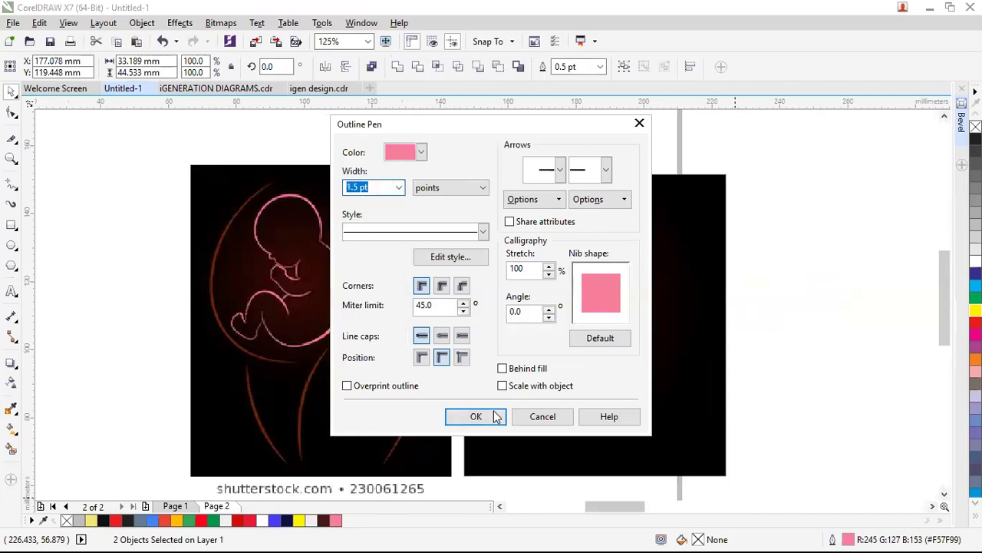
pyautogui.press('Return')
pyautogui.click(845, 307)
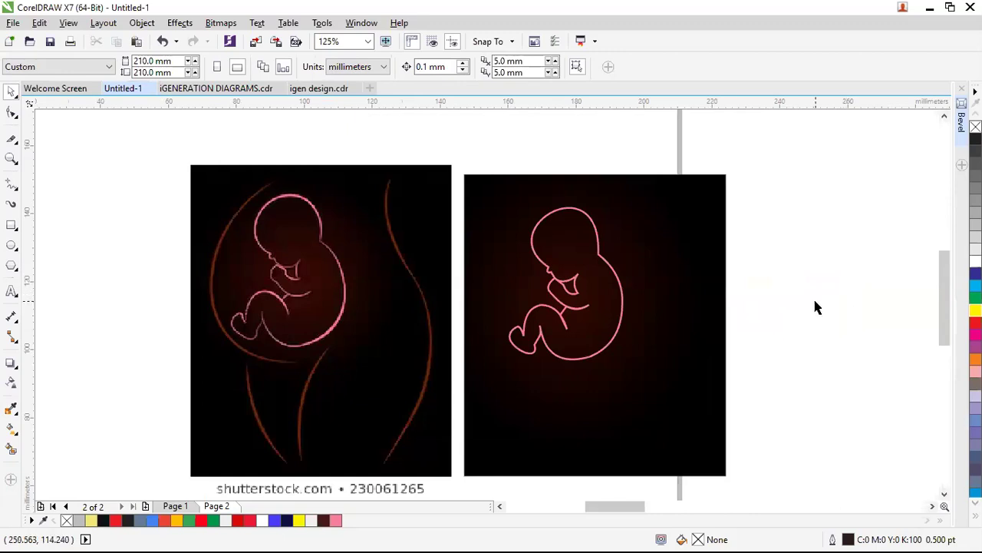
pyautogui.hotkey('ctrl', 'z')
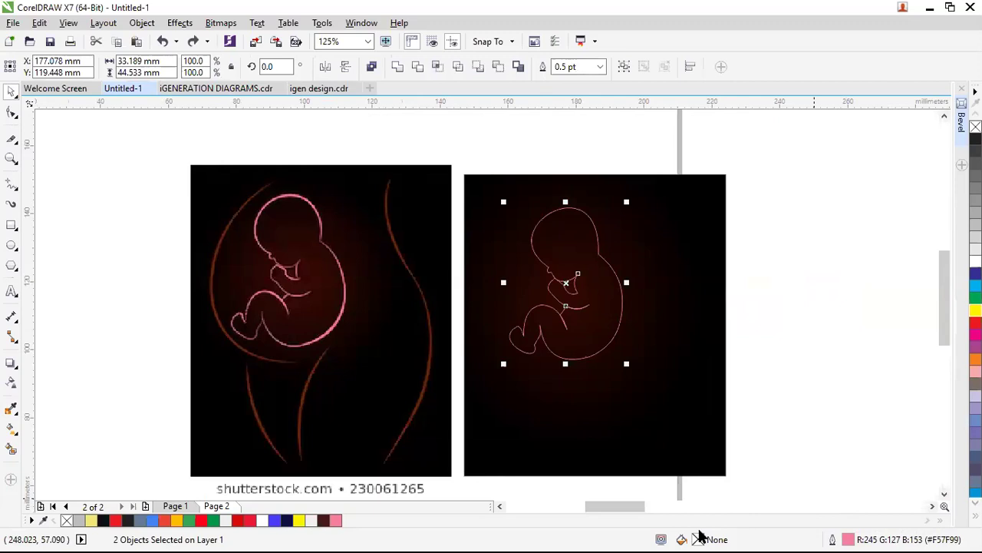
# Set the outline width of the fetus outline and the four-node shape to 1.5 pt and deselect them.
pyautogui.doubleClick(847, 537)
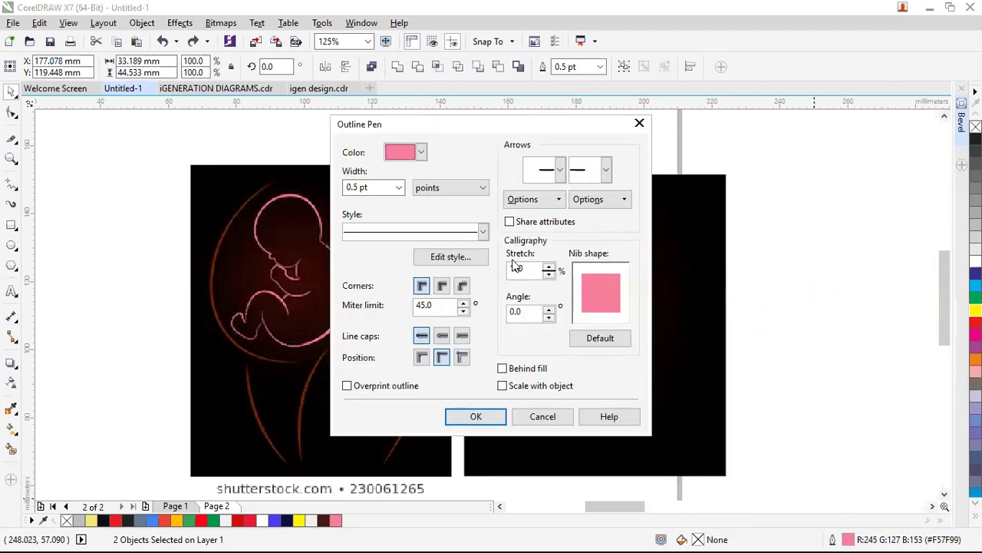
pyautogui.click(400, 188)
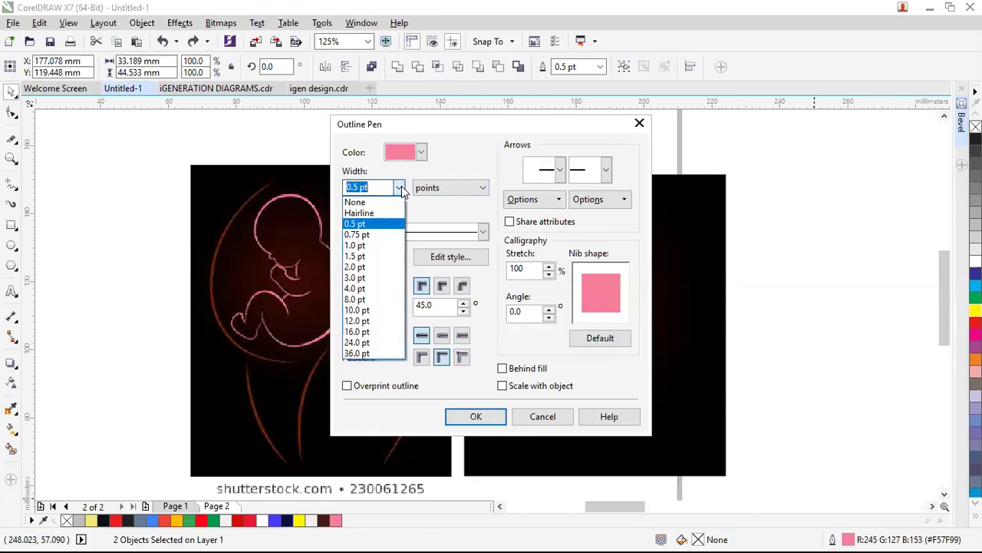
pyautogui.click(374, 257)
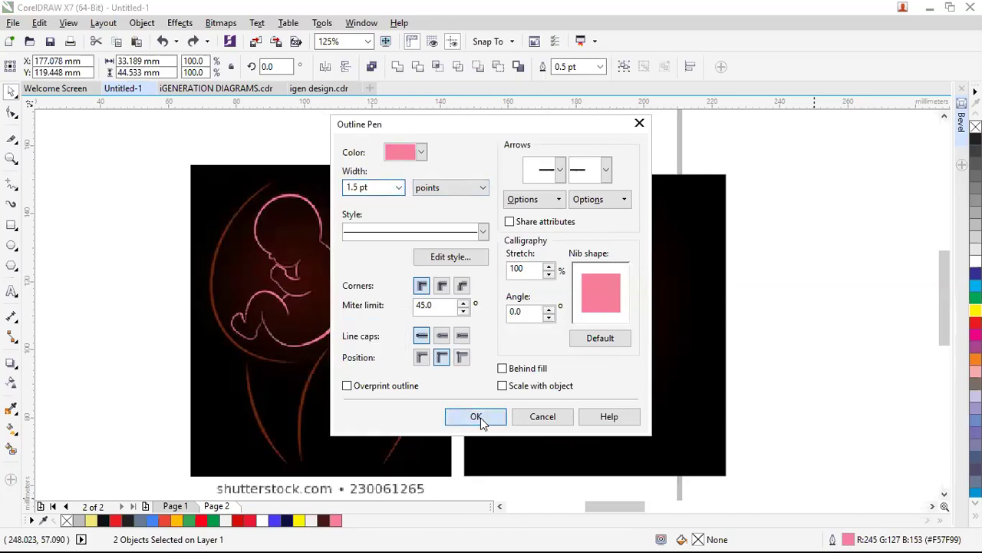
pyautogui.click(475, 417)
pyautogui.click(824, 327)
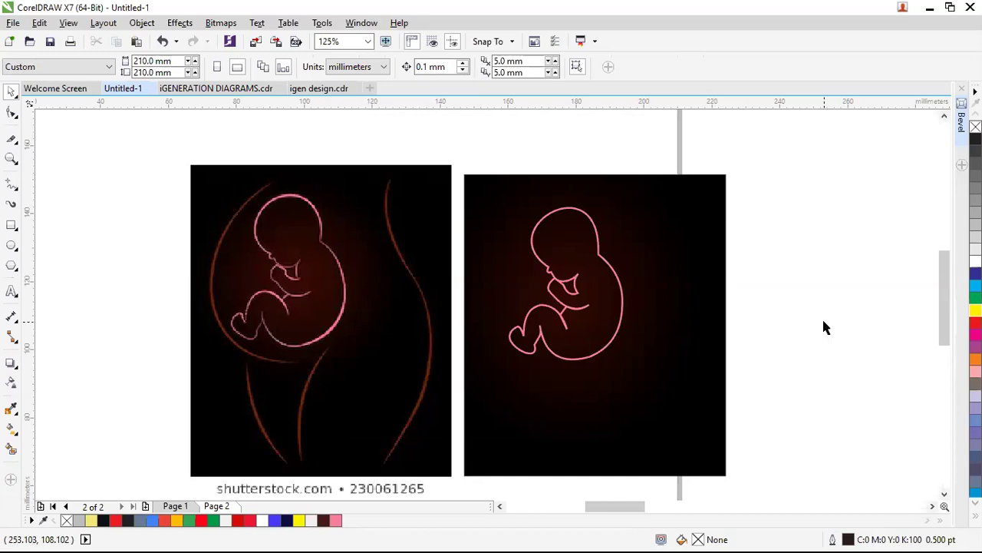
# Trace the back line of the original picture with a three-node polyline about 84 mm tall and colour its outline yellow.
pyautogui.scroll(-2, 418, 349)
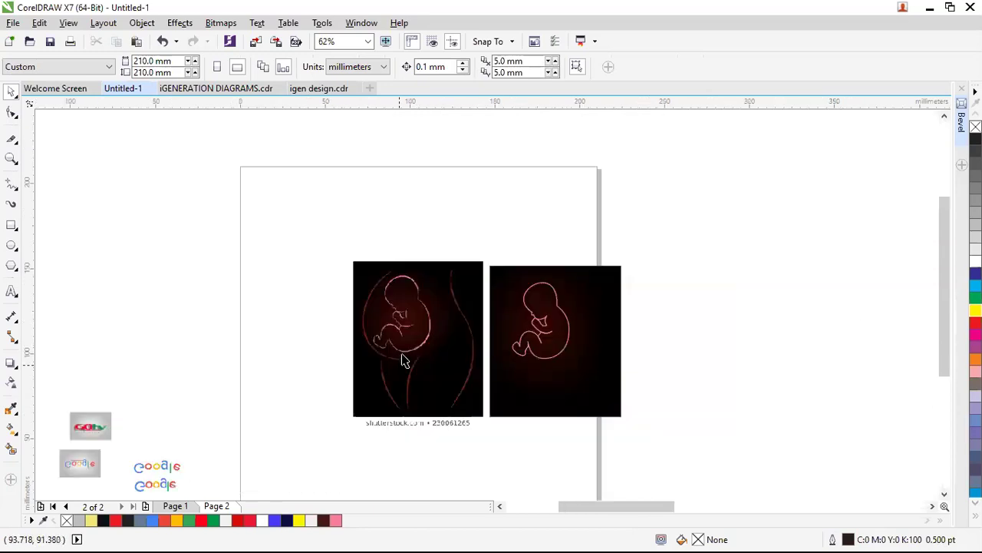
pyautogui.scroll(2, 422, 337)
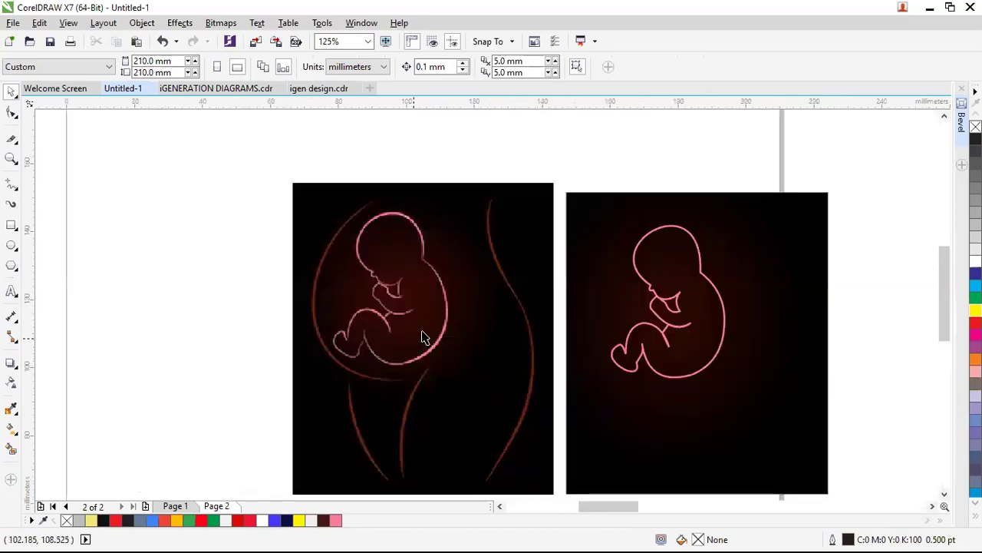
pyautogui.click(11, 185)
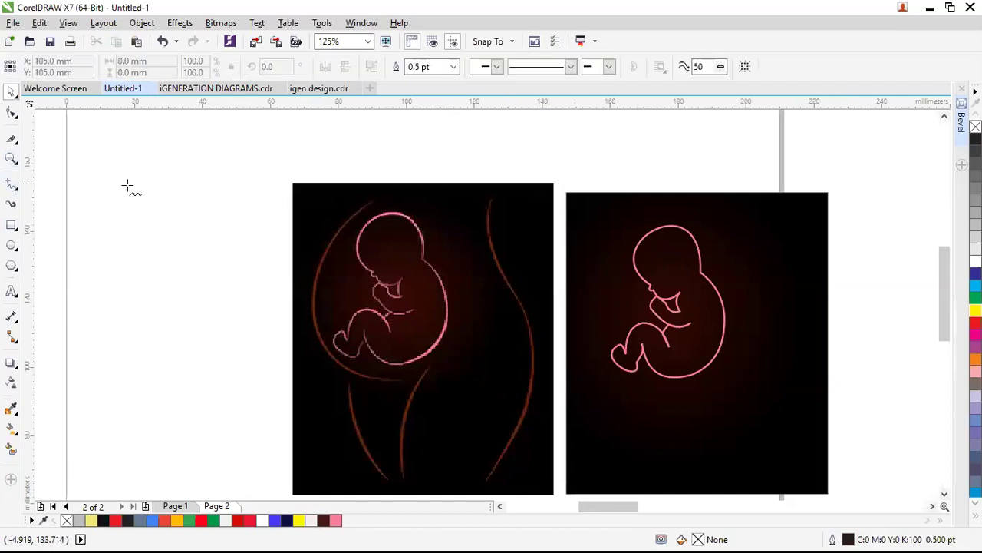
pyautogui.click(492, 198)
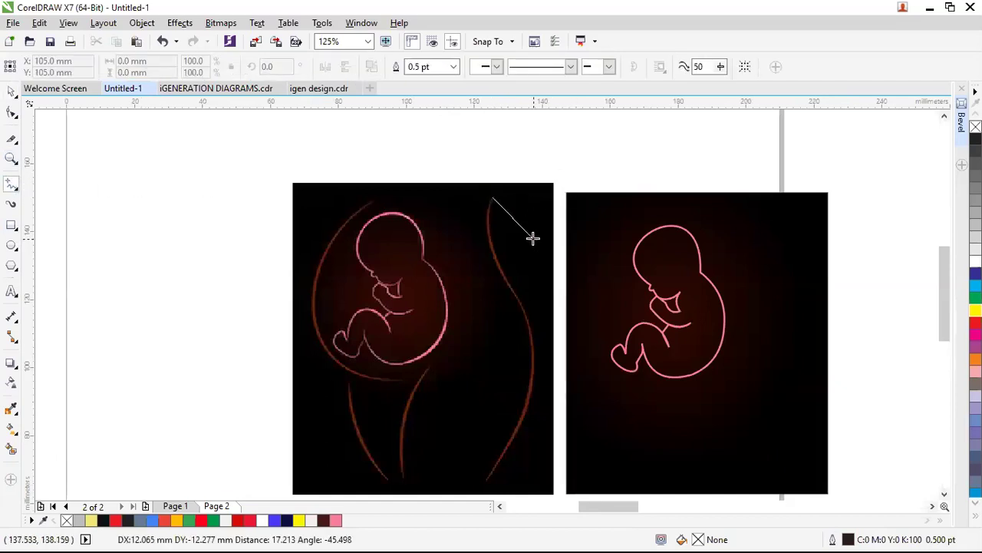
pyautogui.click(510, 287)
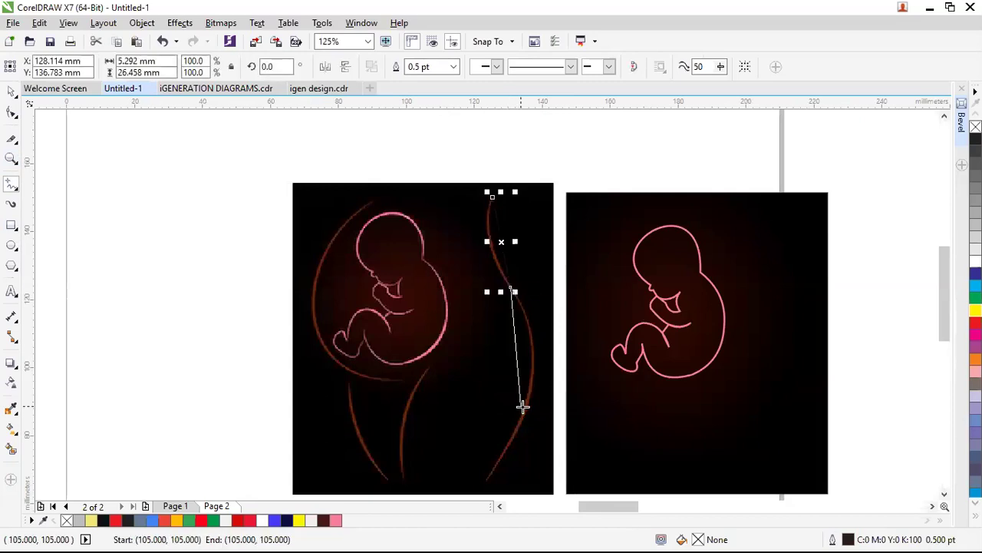
pyautogui.click(486, 480)
pyautogui.click(11, 112)
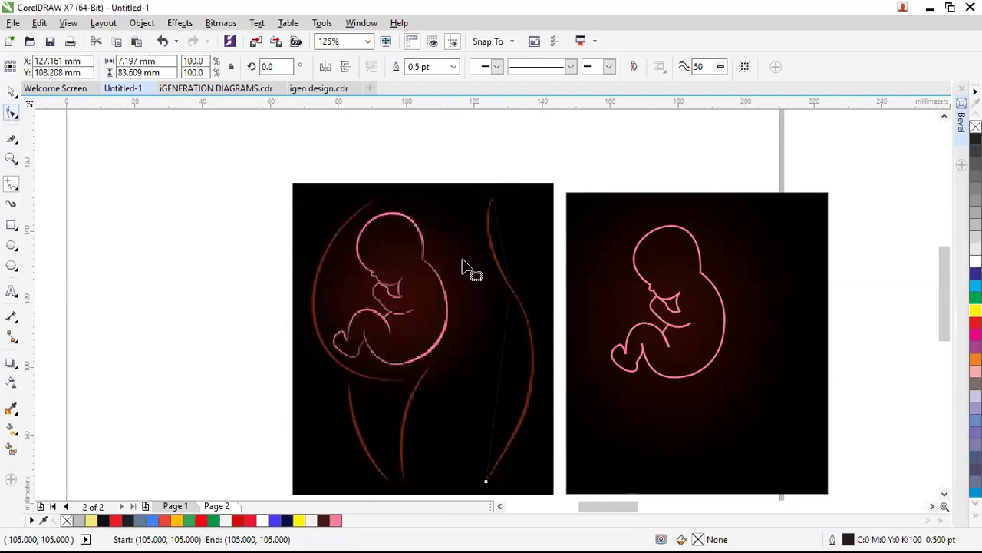
pyautogui.click(495, 227)
pyautogui.rightClick(299, 521)
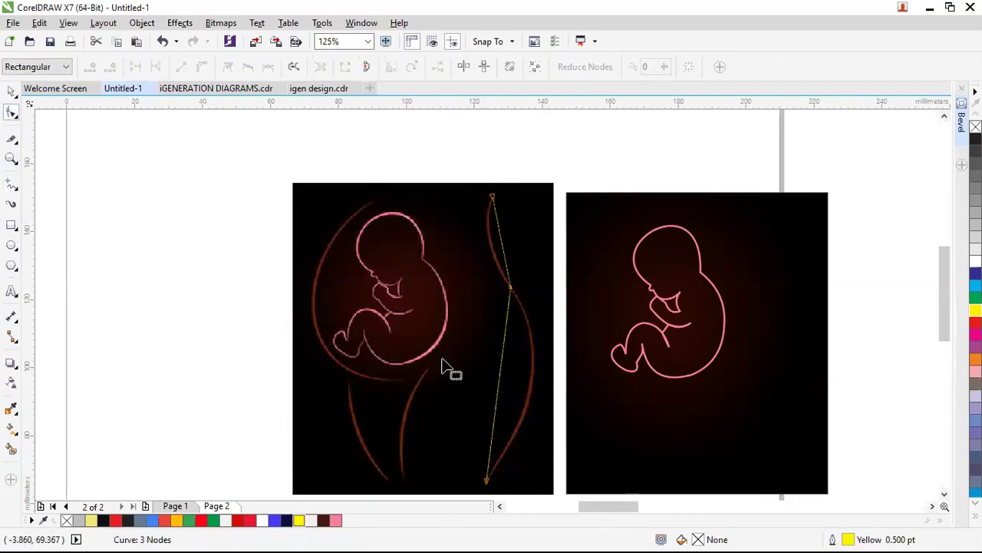
# Try to reshape the upper segment of the yellow back line and undo the whole trace.
pyautogui.scroll(2, 497, 225)
pyautogui.click(501, 244)
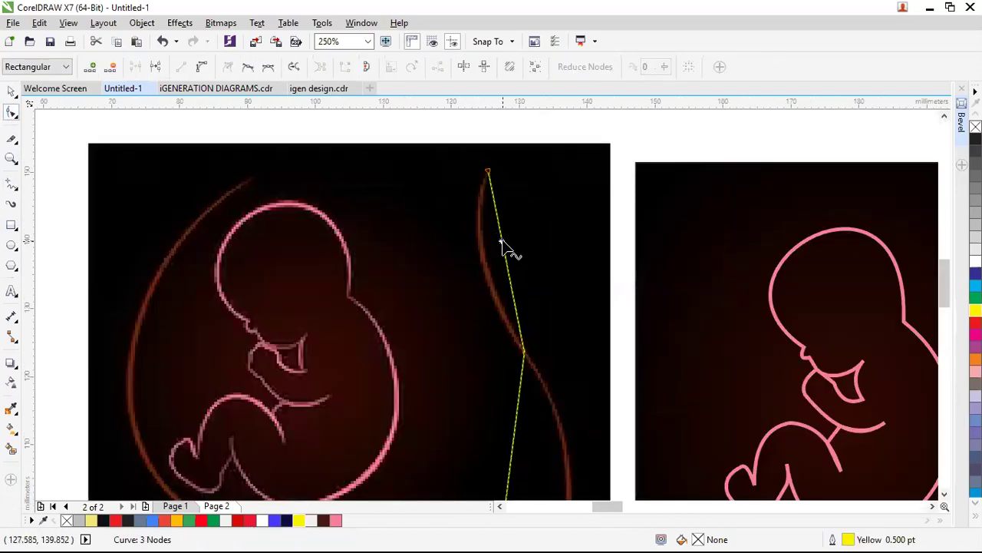
pyautogui.click(506, 267)
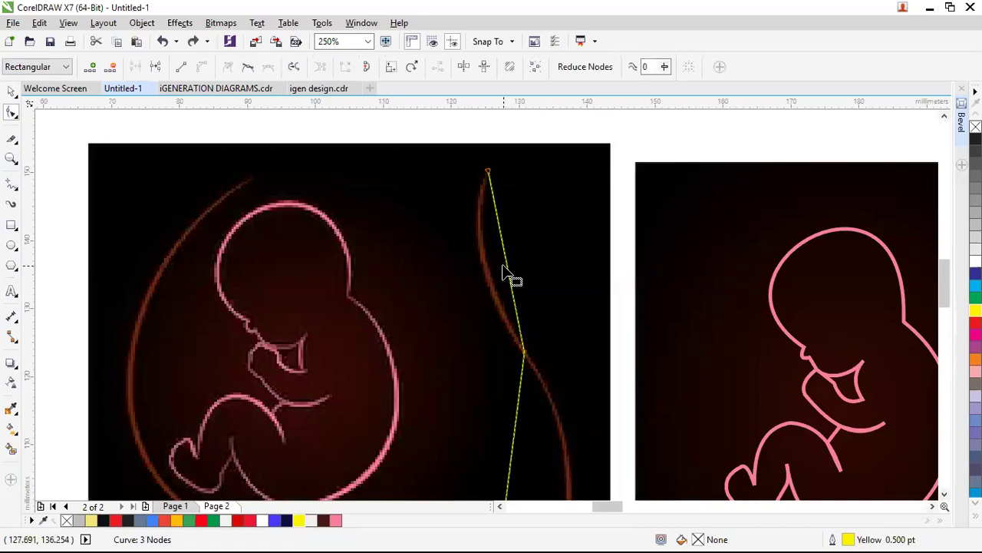
pyautogui.hotkey('ctrl', 'z')
pyautogui.press('space')
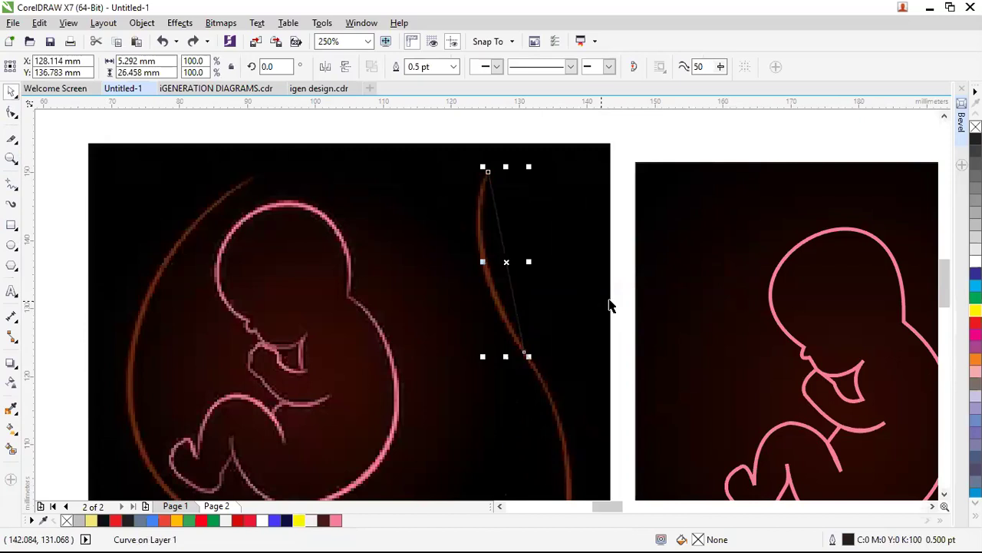
pyautogui.click(618, 289)
pyautogui.scroll(-2, 244, 285)
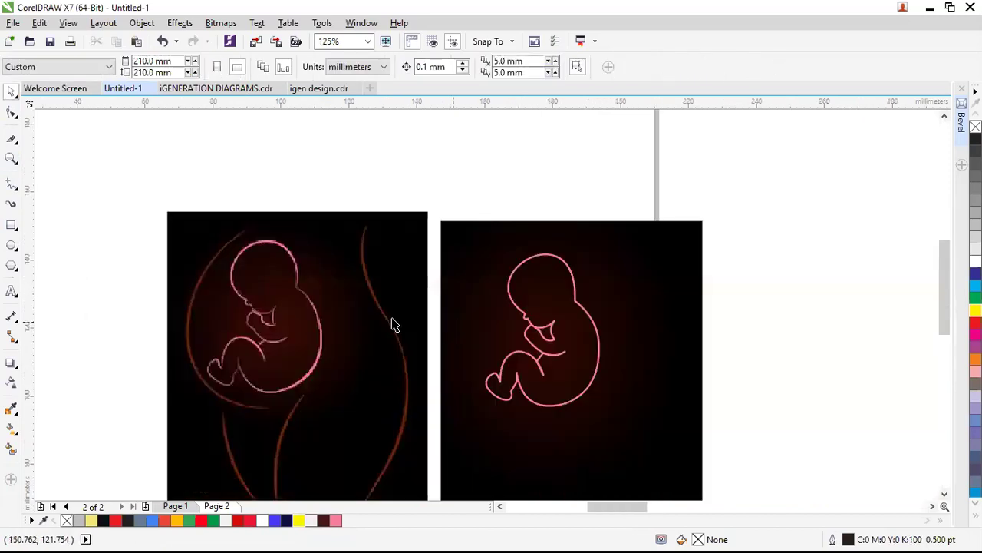
# Draw a three-node polyline about 83 mm tall along the original picture's back line and give it a yellow outline.
pyautogui.click(11, 181)
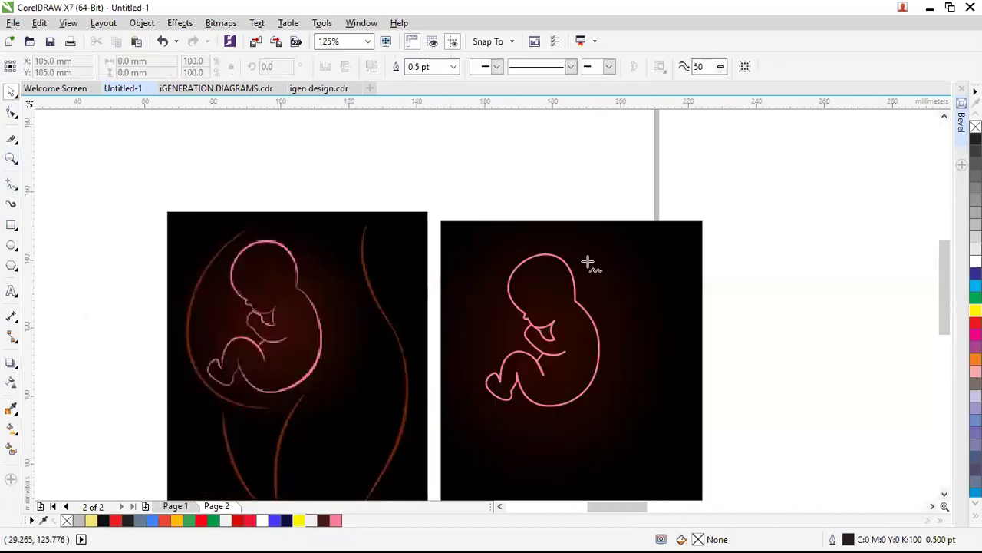
pyautogui.click(364, 223)
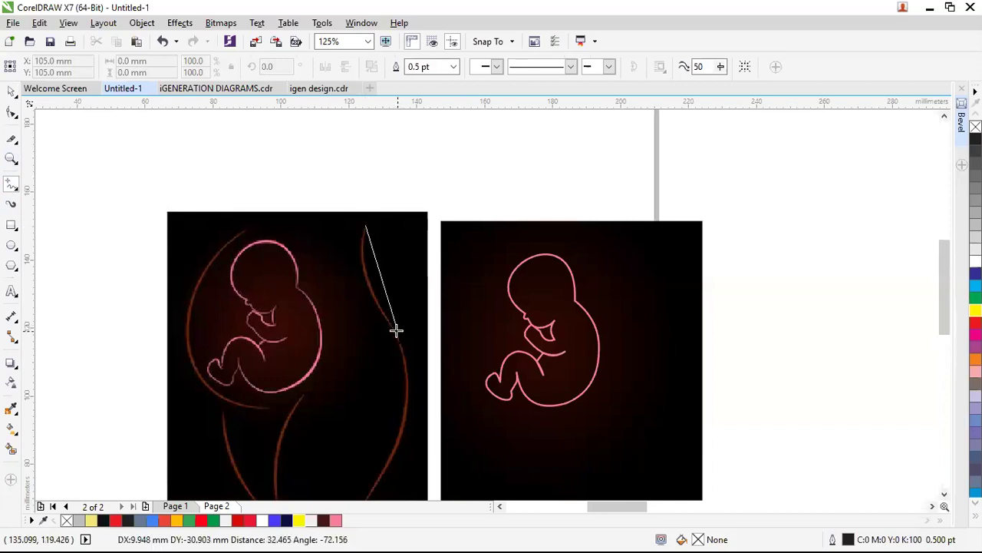
pyautogui.click(391, 324)
pyautogui.click(391, 324)
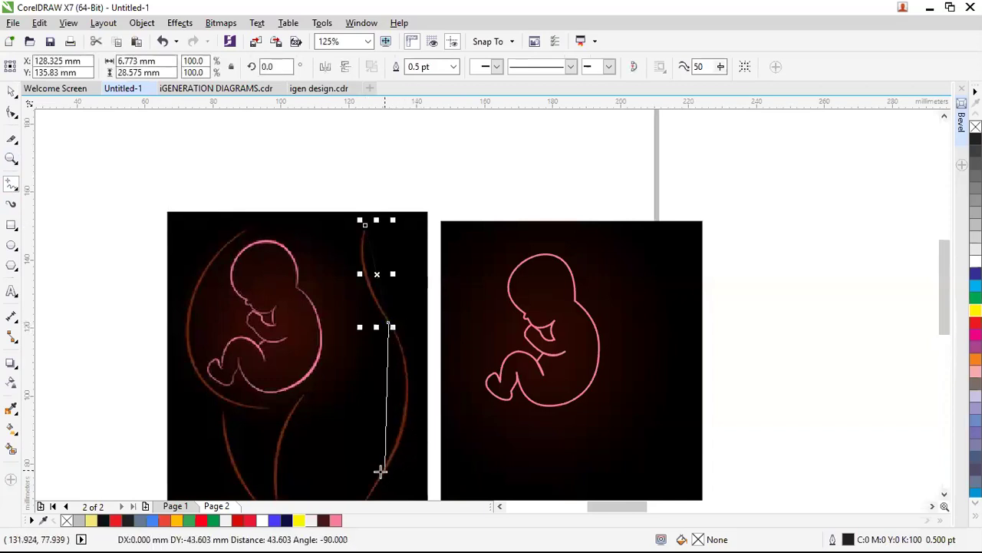
pyautogui.click(363, 470)
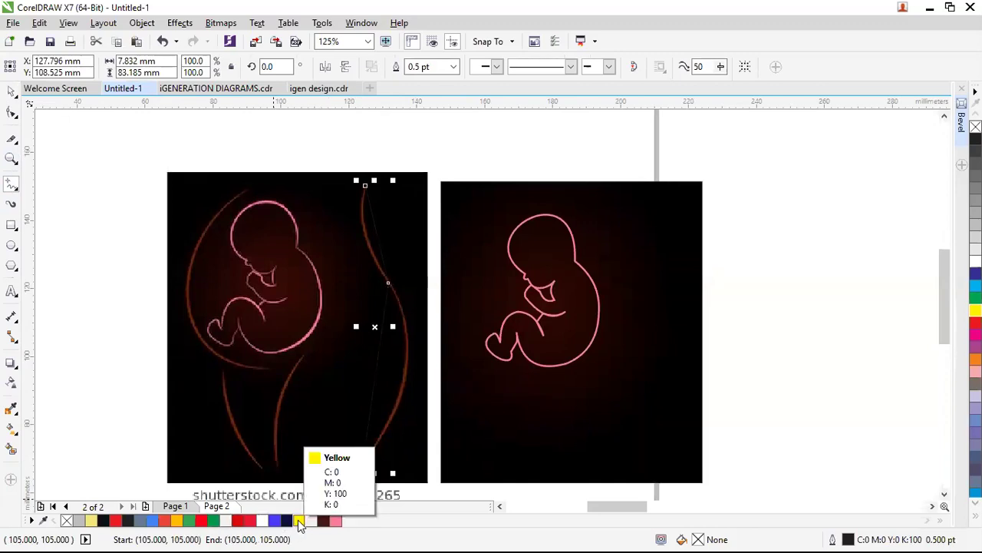
pyautogui.rightClick(299, 522)
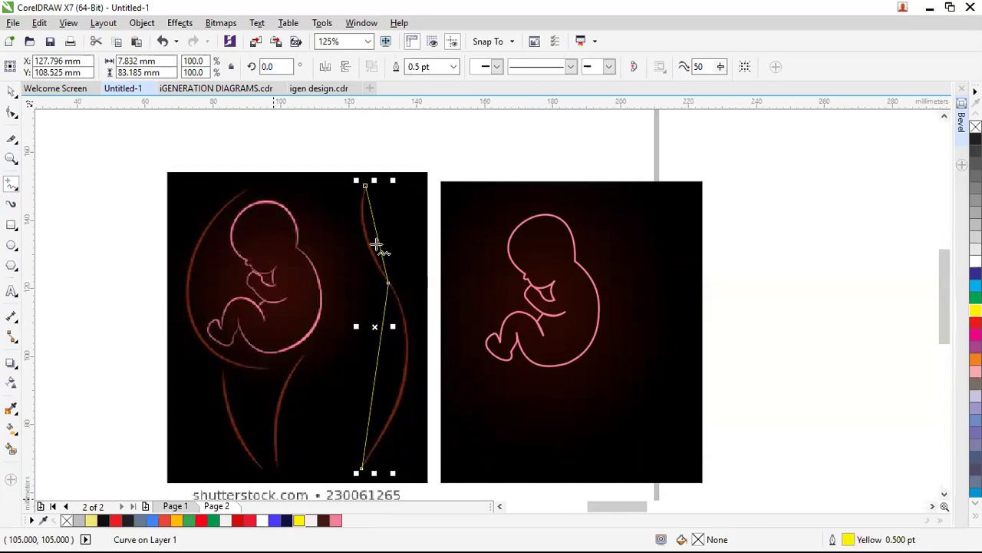
# Convert the upper segment of the yellow back line to a curve and bend it onto the original line.
pyautogui.click(11, 112)
pyautogui.scroll(2, 372, 219)
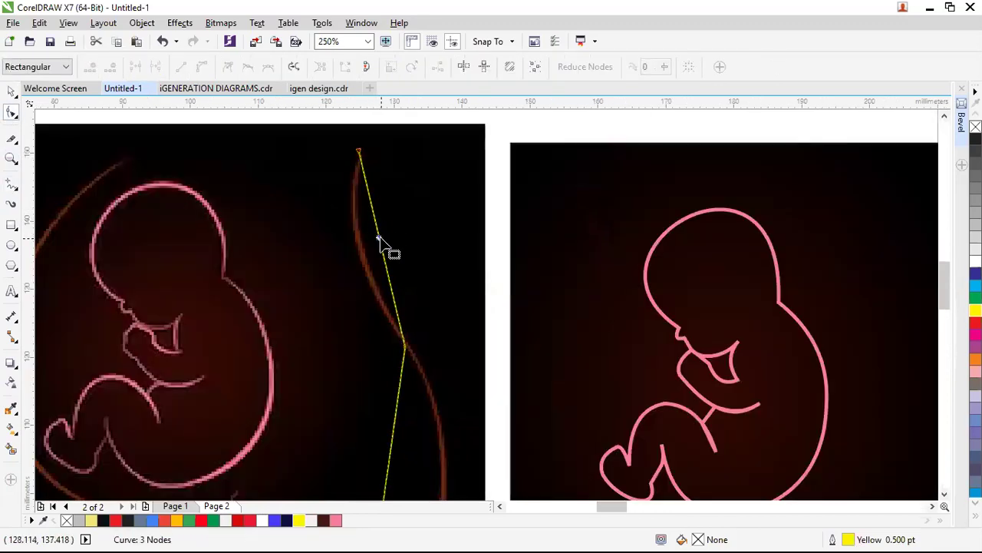
pyautogui.rightClick(380, 236)
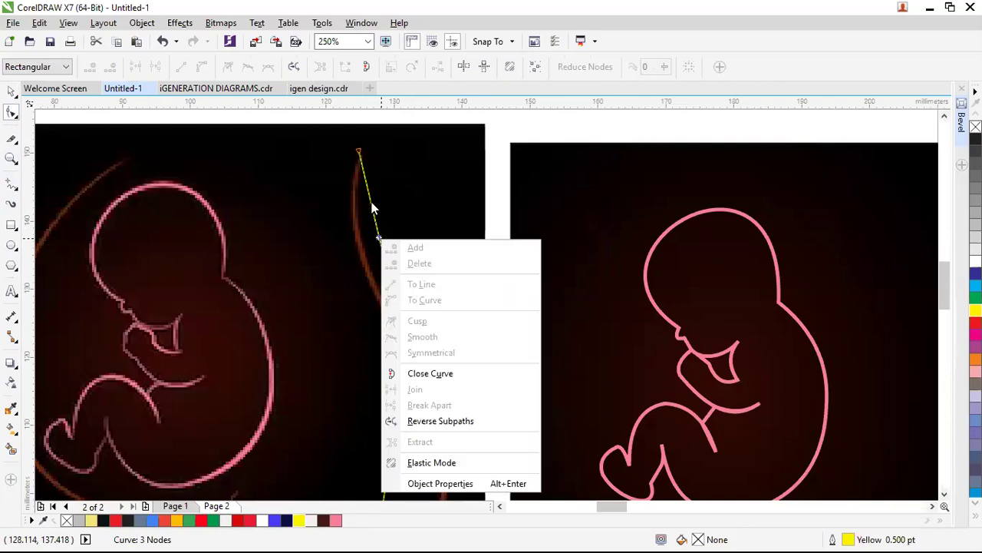
pyautogui.click(377, 228)
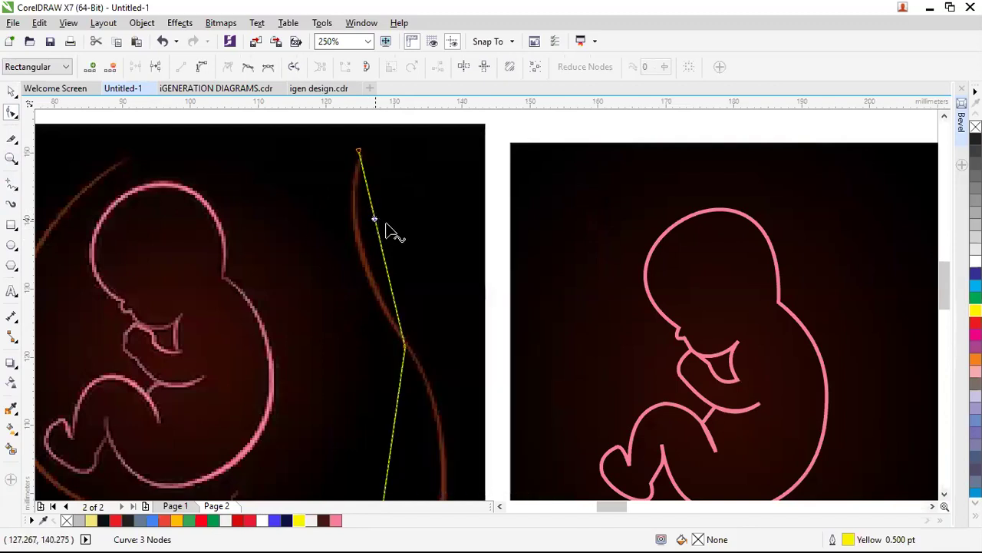
pyautogui.rightClick(375, 220)
pyautogui.click(384, 244)
pyautogui.moveTo(380, 246)
pyautogui.mouseDown()
pyautogui.moveTo(366, 269)
pyautogui.moveTo(362, 253)
pyautogui.mouseUp()
# Convert the lower segment of the yellow back line to a curve and bend it outward onto the original line.
pyautogui.scroll(-2, 418, 445)
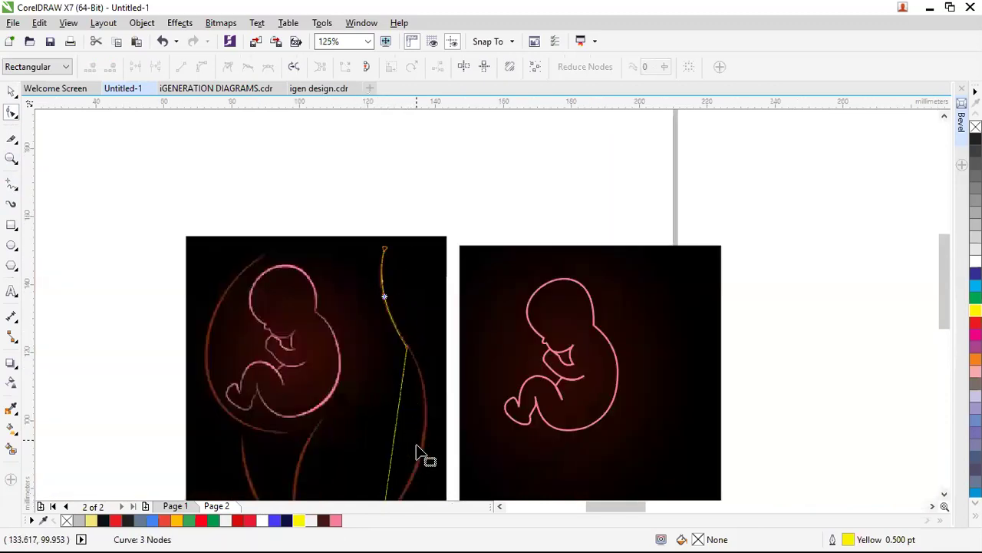
pyautogui.scroll(1, 421, 488)
pyautogui.scroll(1, 418, 491)
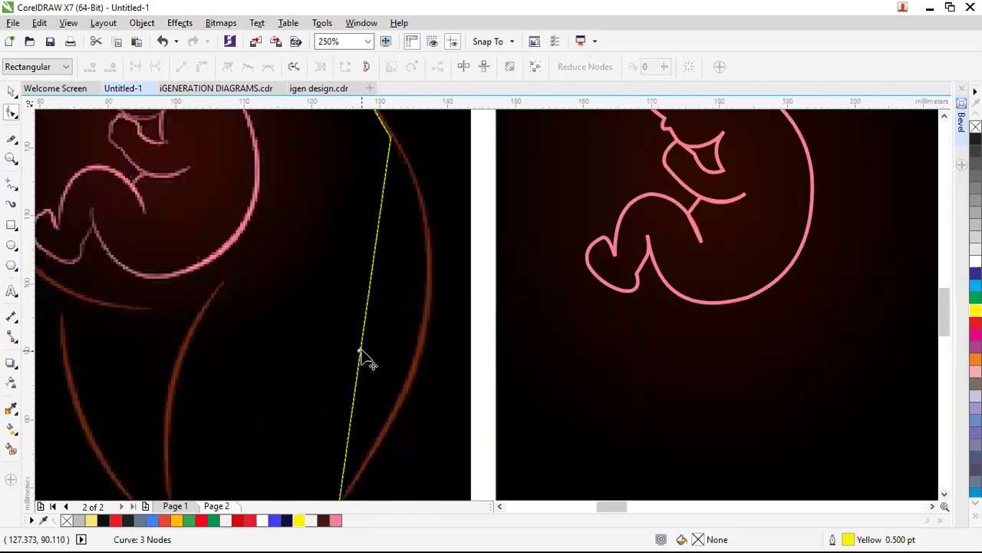
pyautogui.rightClick(360, 349)
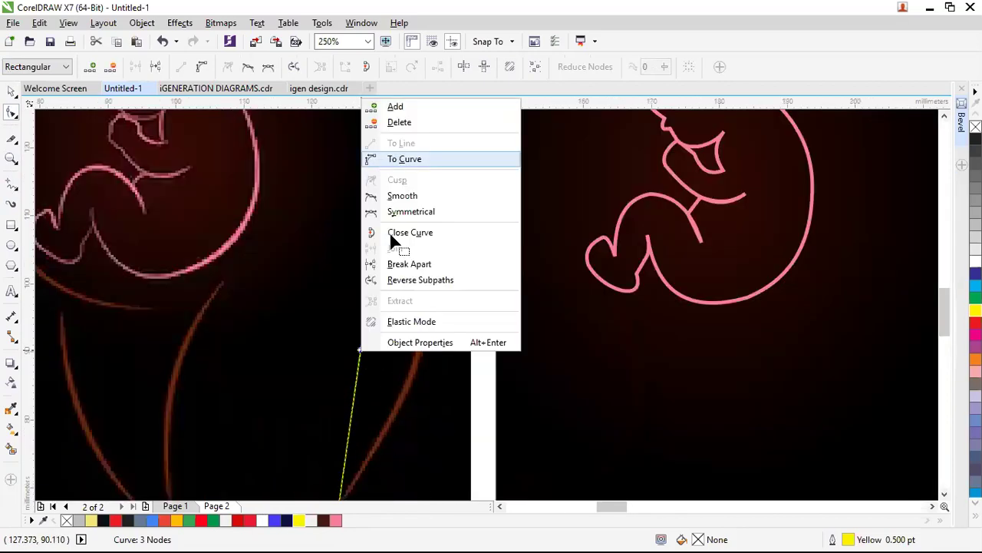
pyautogui.scroll(-1, 375, 278)
pyautogui.moveTo(376, 278); pyautogui.dragTo(408, 265)
pyautogui.scroll(-1, 401, 333)
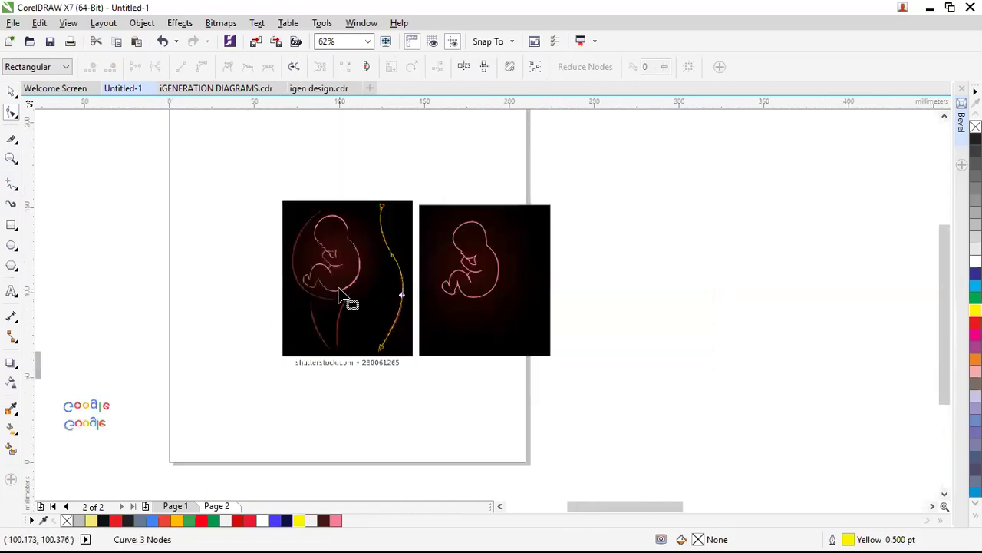
pyautogui.press('space')
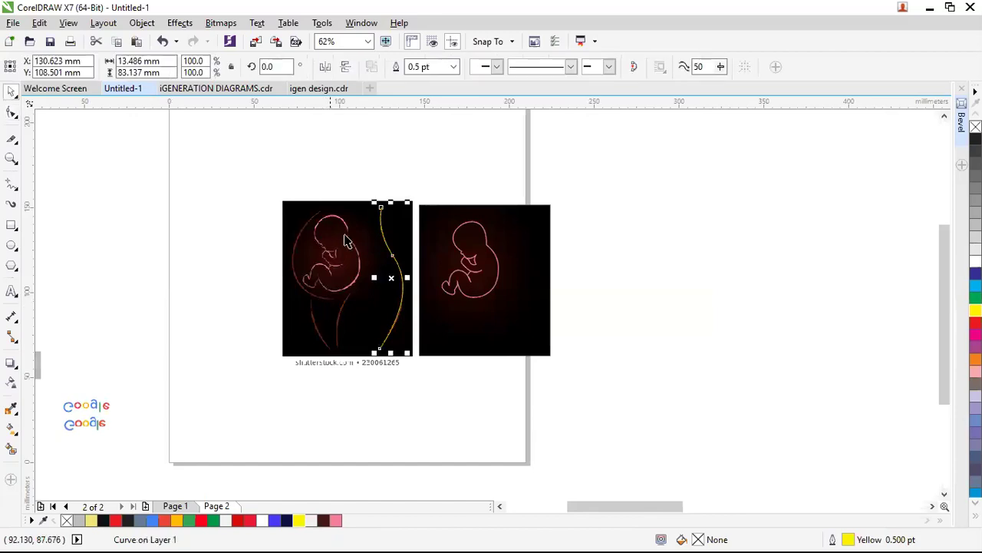
# Draw a straight line about 54 mm long between the two ends of the original picture's belly curve.
pyautogui.scroll(1, 304, 247)
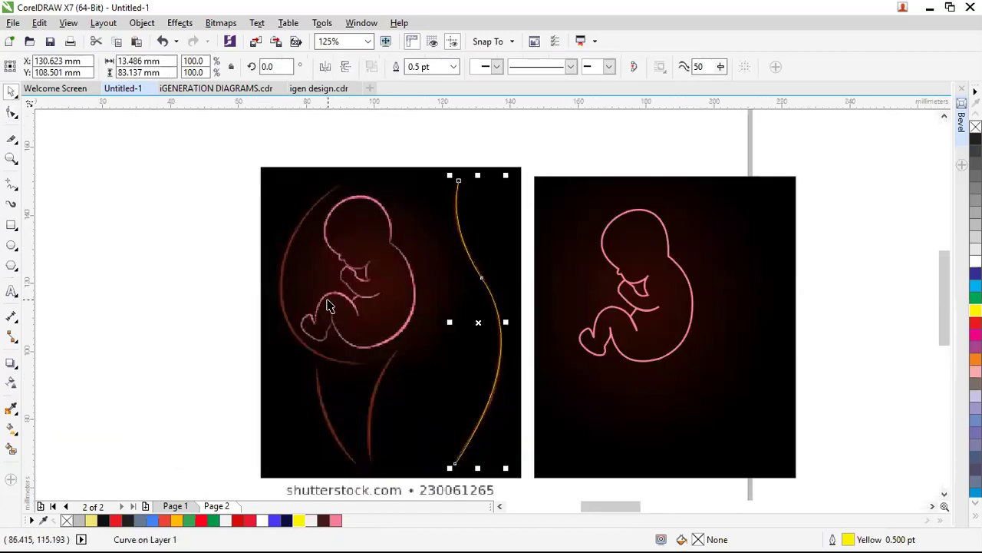
pyautogui.click(12, 184)
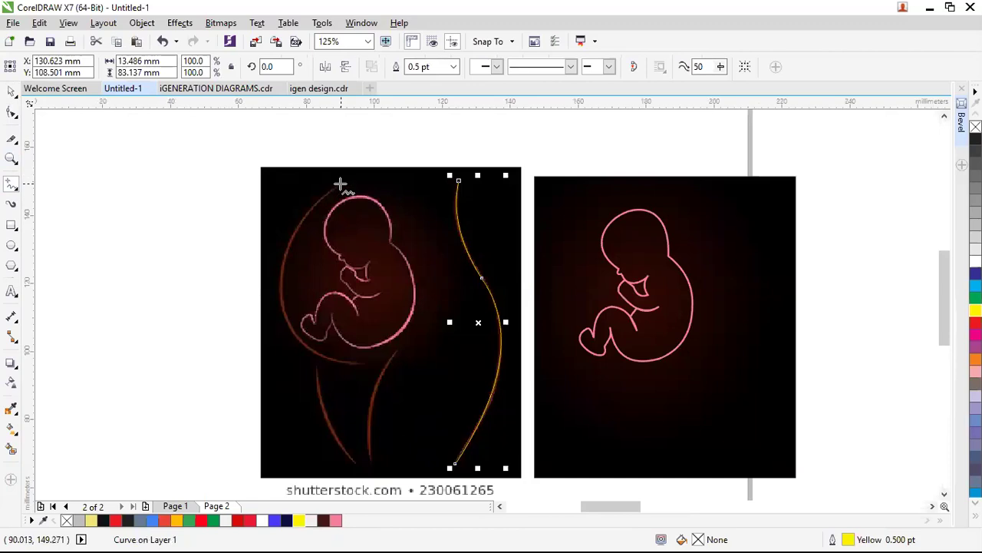
pyautogui.click(341, 184)
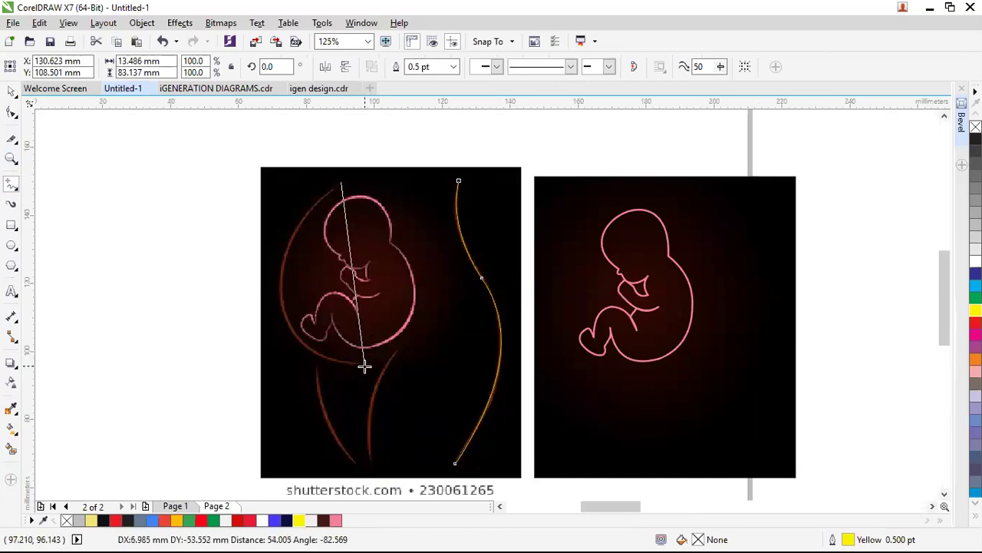
pyautogui.click(363, 366)
# Convert the straight belly line to a curve and bend it outward toward the original picture's belly line.
pyautogui.click(11, 112)
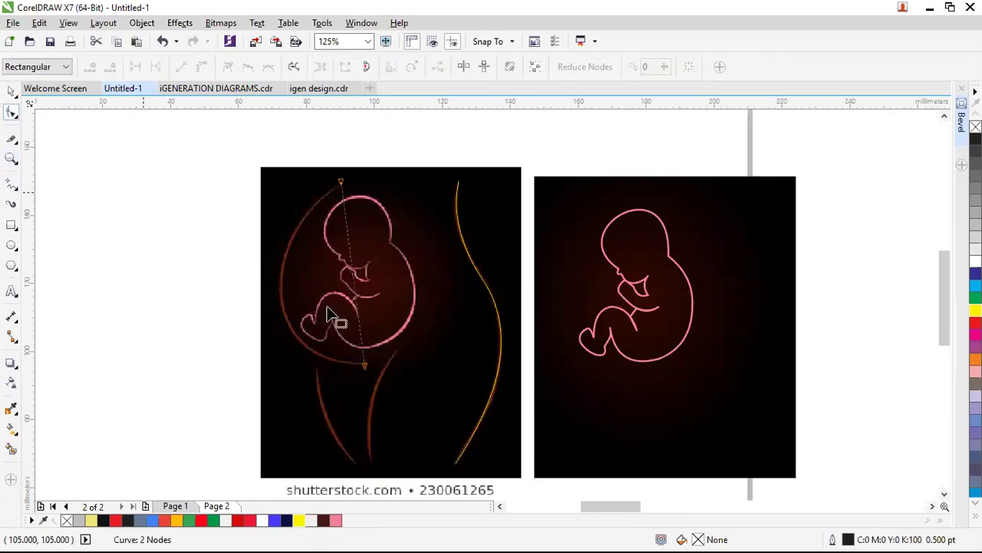
pyautogui.click(352, 275)
pyautogui.rightClick(353, 275)
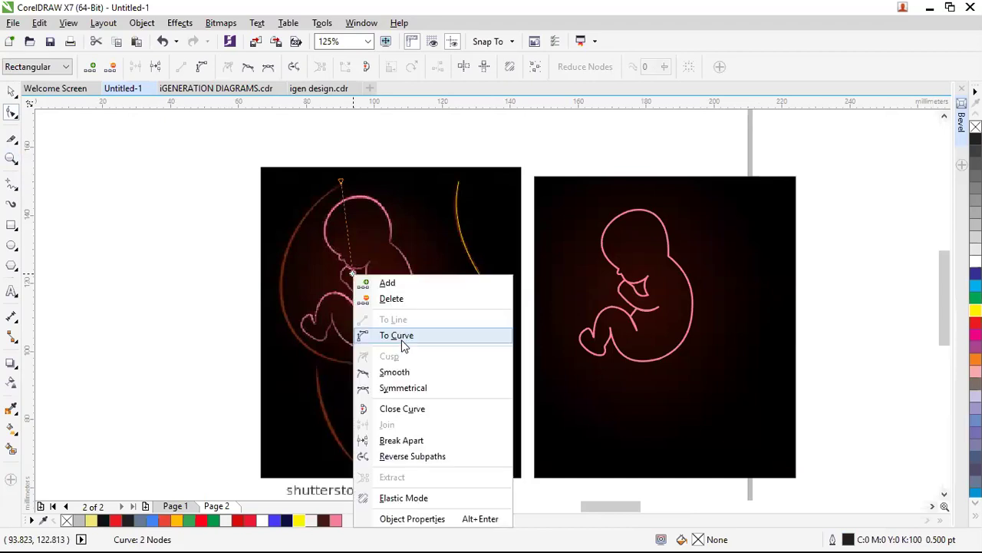
pyautogui.click(401, 338)
pyautogui.scroll(2, 382, 285)
pyautogui.moveTo(381, 296); pyautogui.dragTo(234, 336)
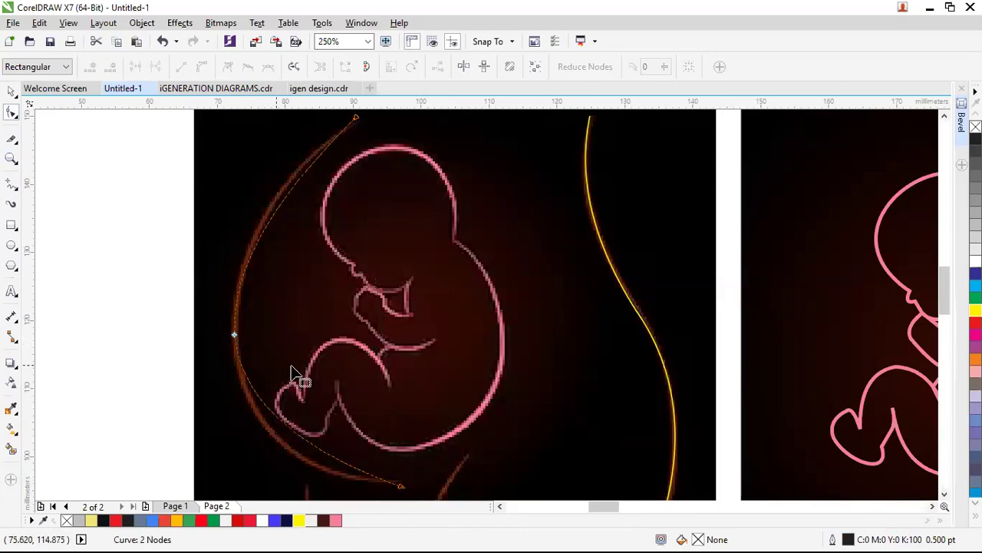
# Add a node at the belly curve's widest point, adjust the handles to fit the original line, and give it a yellow outline.
pyautogui.click(399, 486)
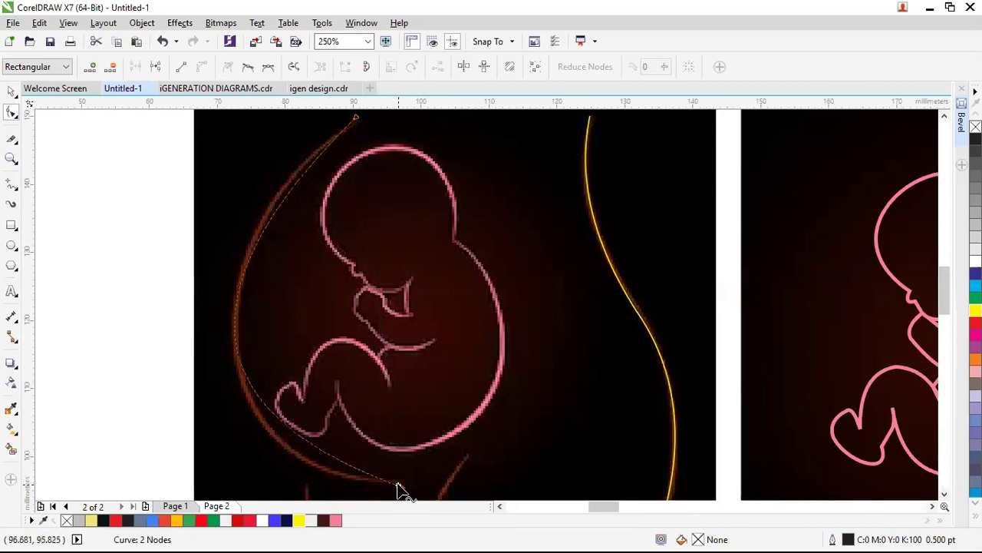
pyautogui.doubleClick(233, 325)
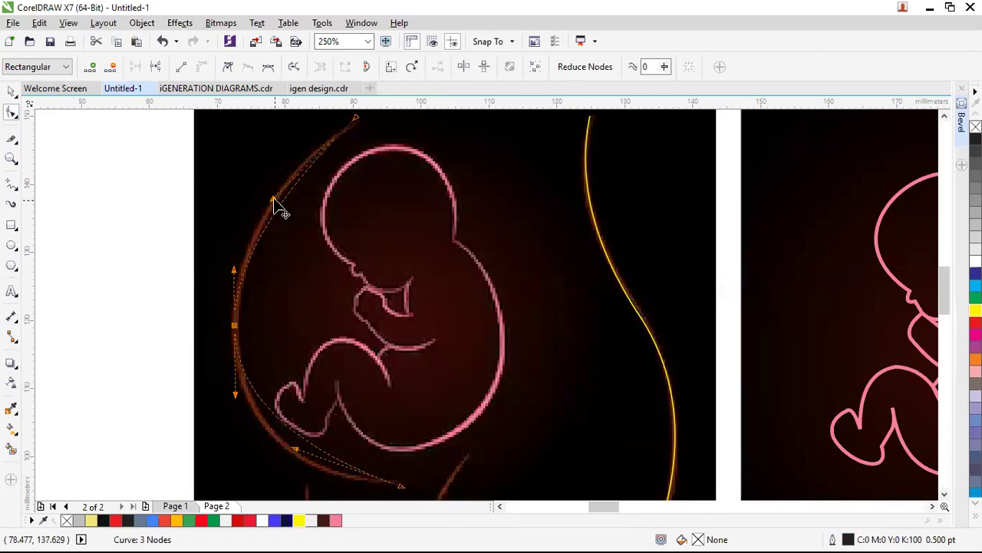
pyautogui.moveTo(270, 199)
pyautogui.mouseDown()
pyautogui.moveTo(260, 182)
pyautogui.moveTo(263, 192)
pyautogui.mouseUp()
pyautogui.scroll(-3, 268, 300)
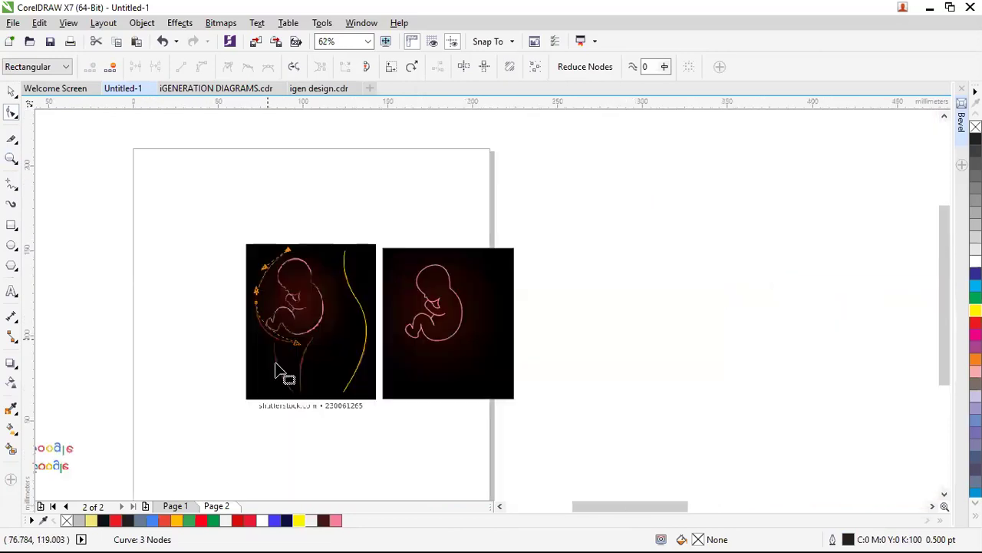
pyautogui.scroll(3, 273, 349)
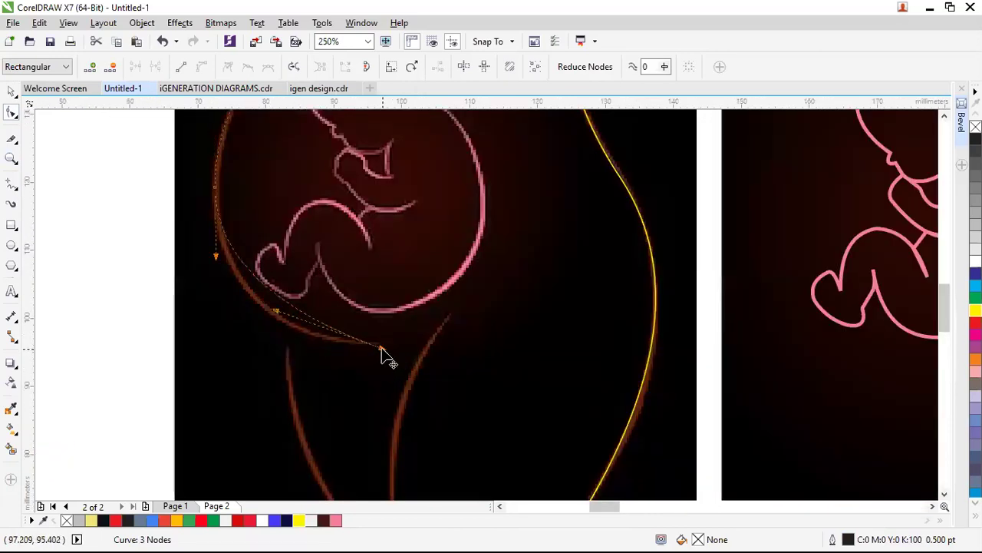
pyautogui.moveTo(274, 311); pyautogui.dragTo(247, 332)
pyautogui.scroll(-2, 204, 300)
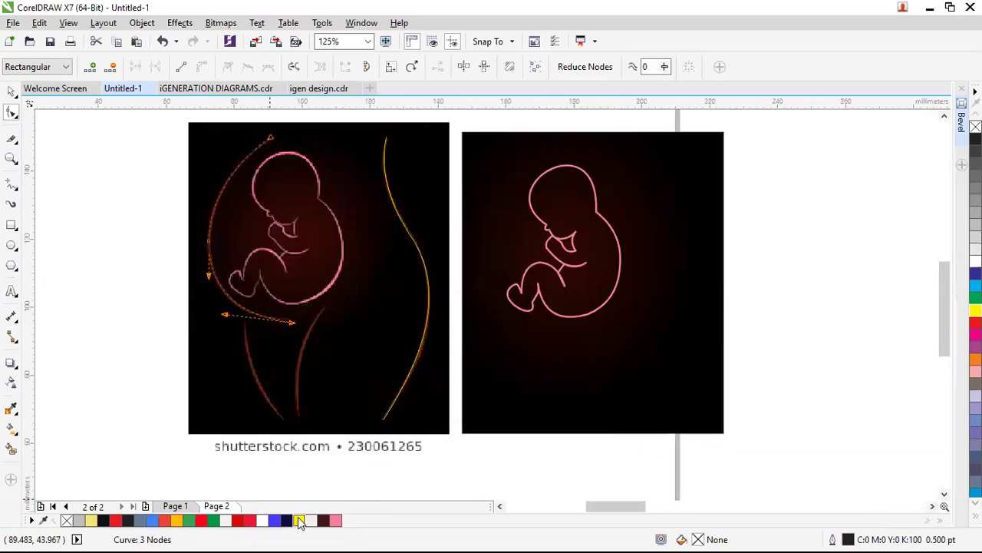
# Draw straight lines about 34 mm and 29 mm tall between the ends of the original's two leg lines, giving the shorter one a yellow outline.
pyautogui.click(11, 184)
pyautogui.click(329, 305)
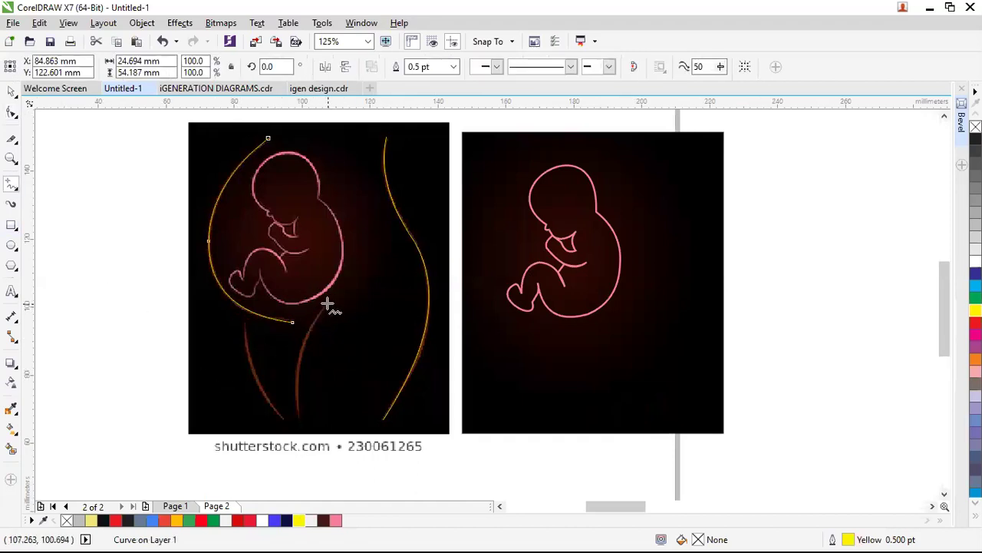
pyautogui.click(298, 418)
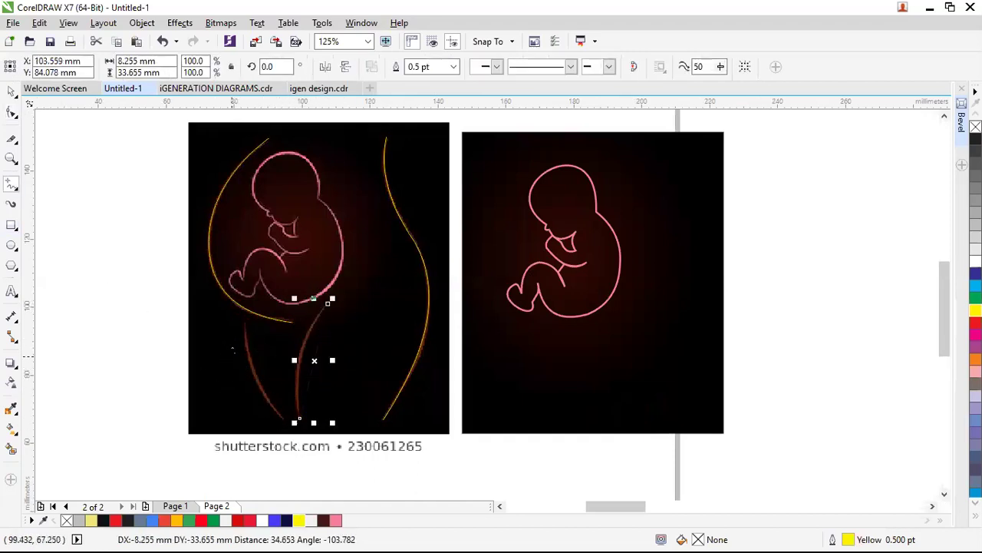
pyautogui.click(244, 321)
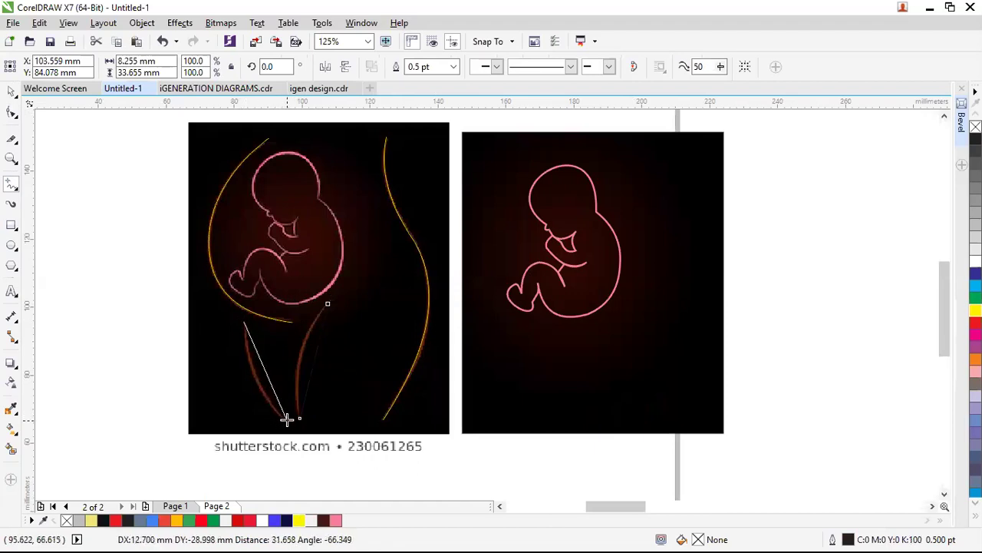
pyautogui.click(283, 421)
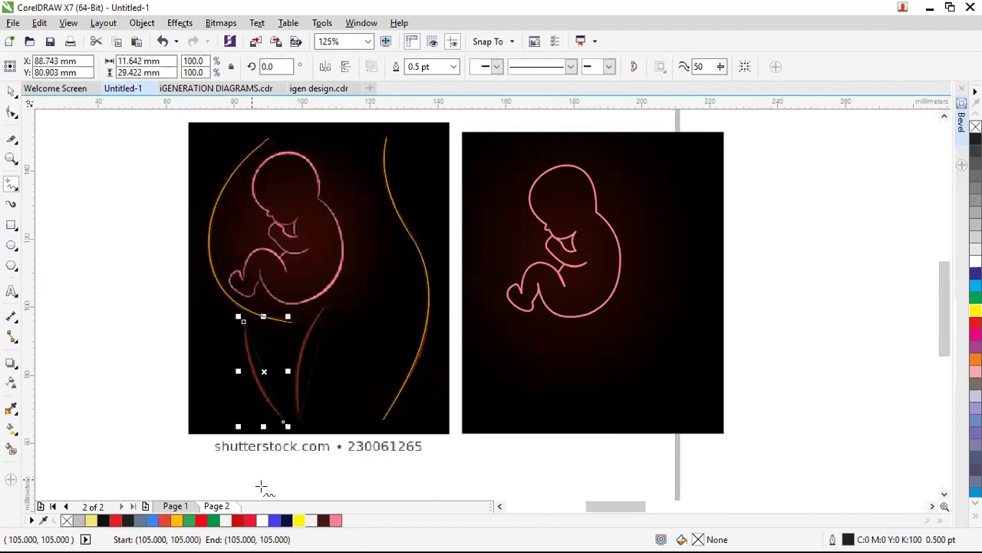
pyautogui.rightClick(299, 520)
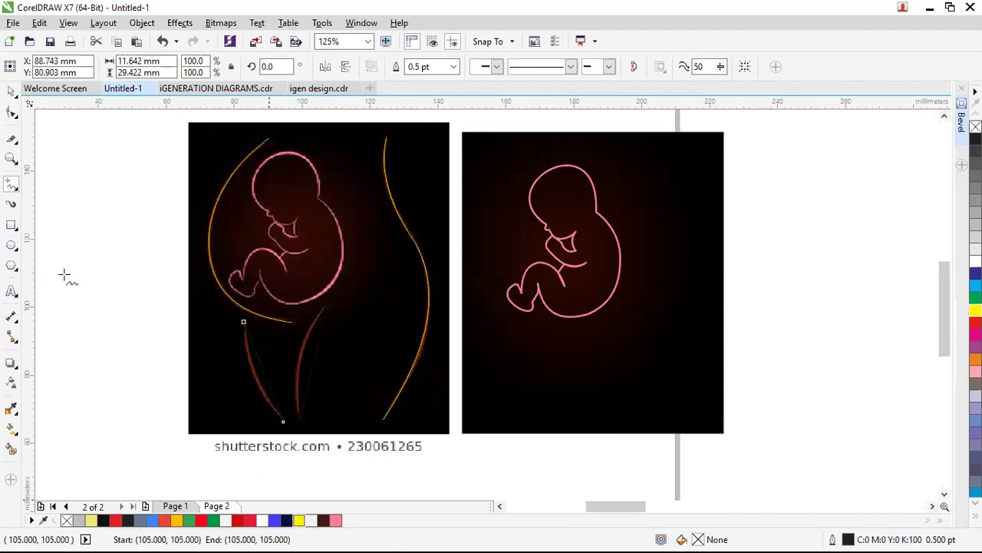
# Convert the shorter yellow leg line to a curve and bend it onto the original front leg line.
pyautogui.click(11, 112)
pyautogui.scroll(1, 279, 401)
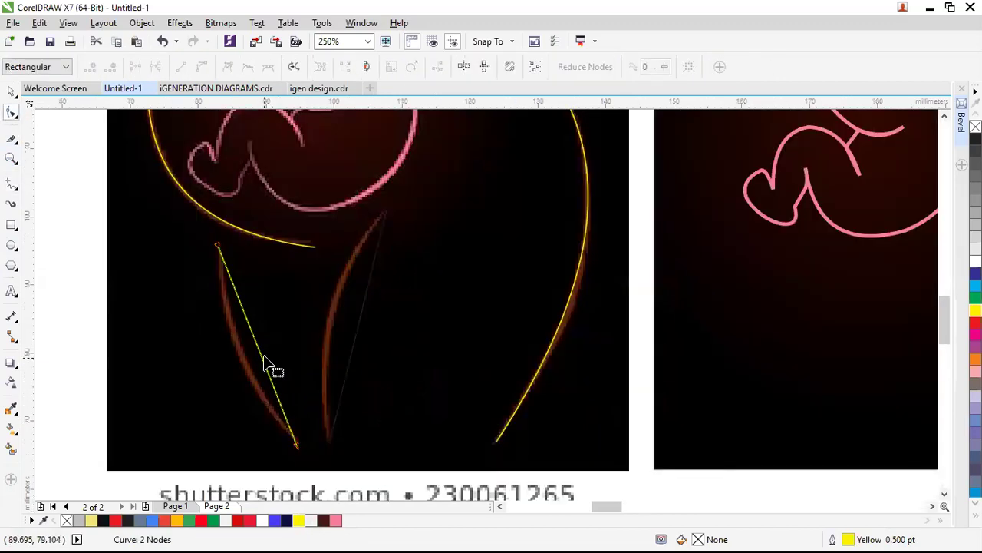
pyautogui.click(261, 355)
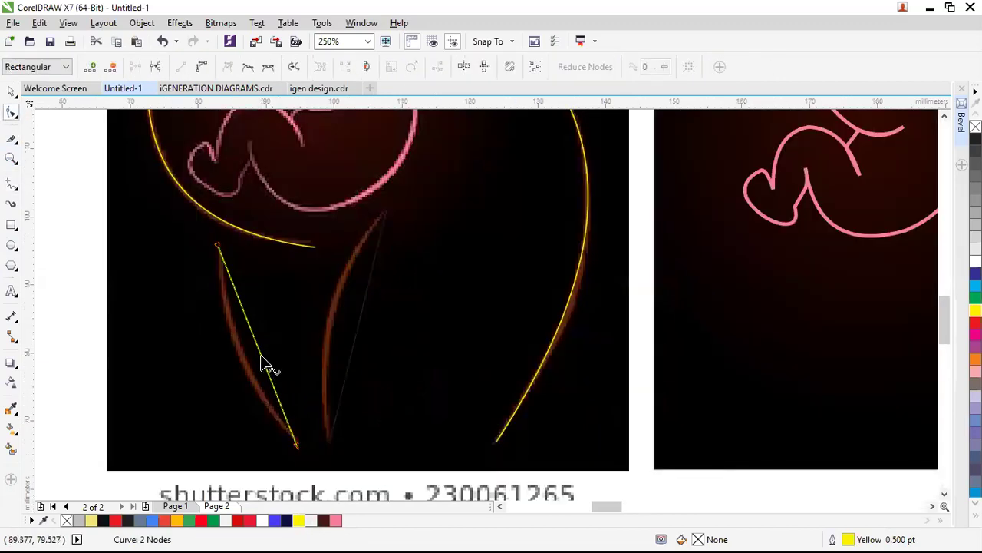
pyautogui.rightClick(305, 181)
pyautogui.press('Escape')
pyautogui.moveTo(257, 349); pyautogui.dragTo(237, 350)
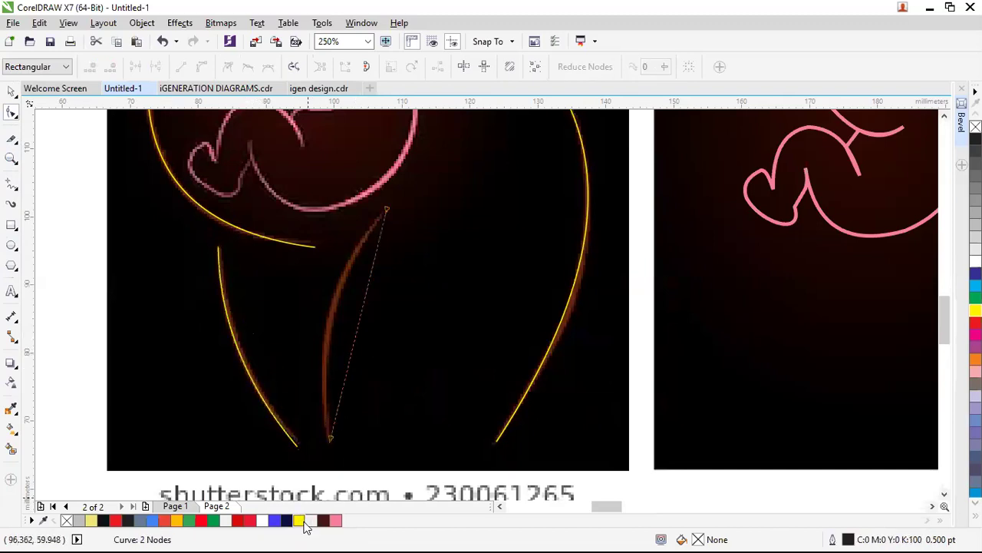
# Give the other leg line a yellow outline, convert it to a curve and bend it onto the original line.
pyautogui.click(353, 349)
pyautogui.click(354, 341)
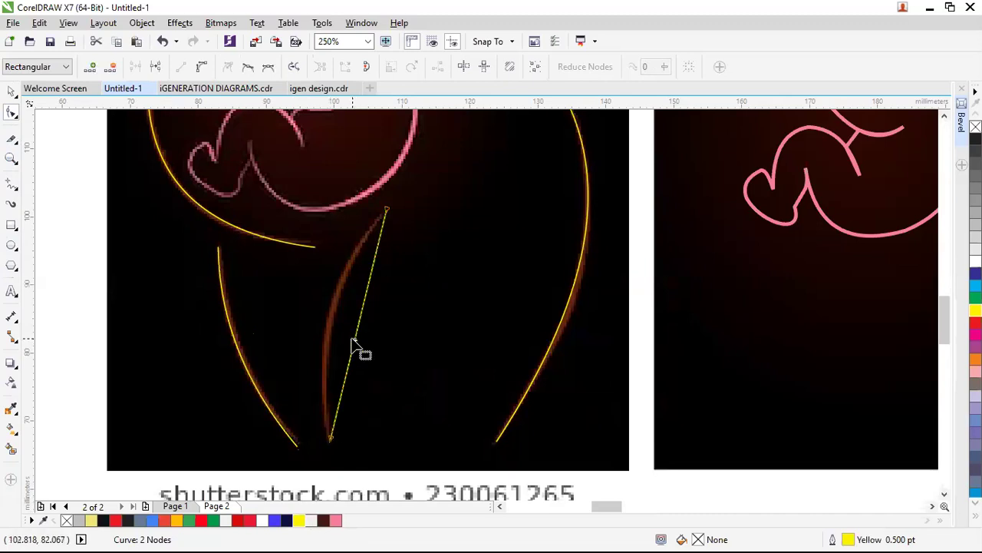
pyautogui.rightClick(354, 340)
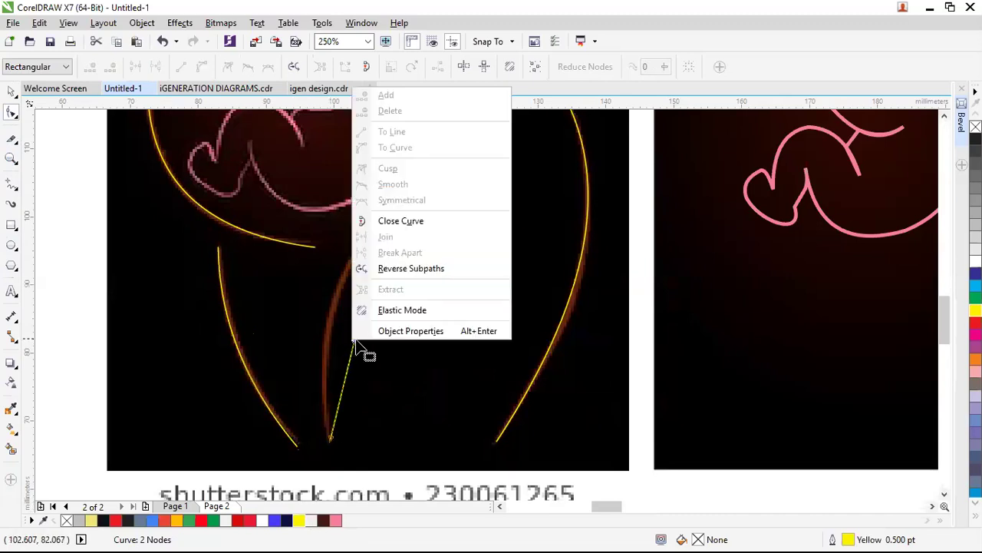
pyautogui.click(359, 344)
pyautogui.rightClick(354, 340)
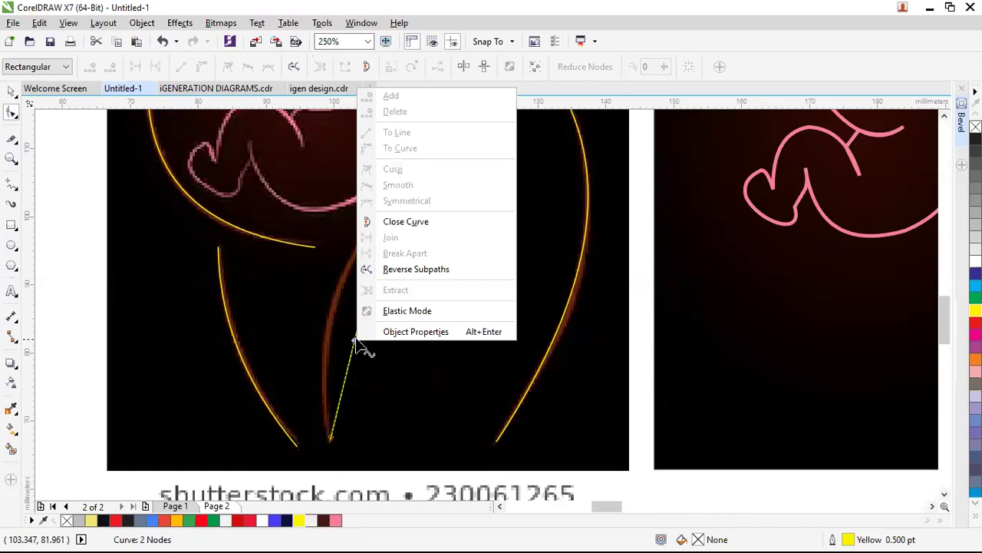
pyautogui.click(356, 340)
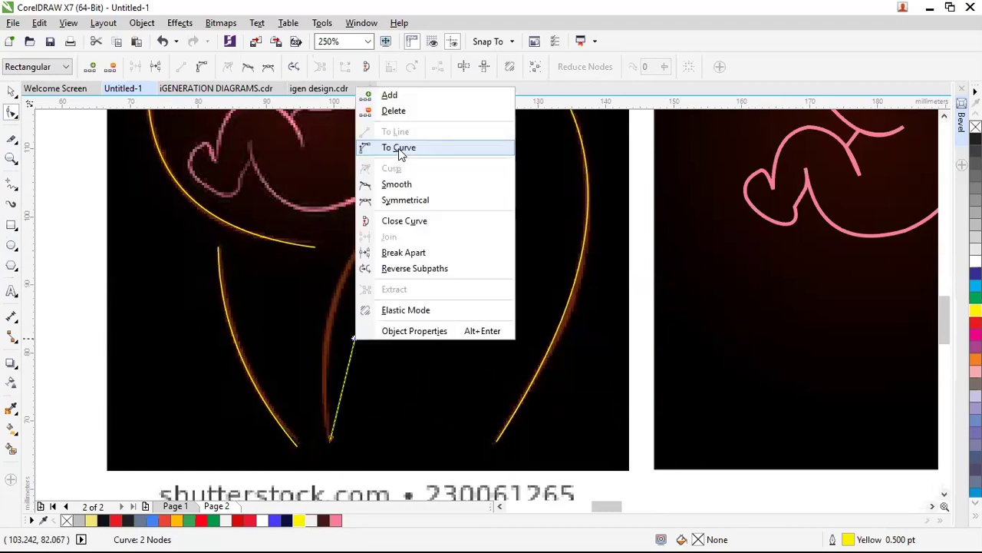
pyautogui.click(396, 147)
pyautogui.moveTo(357, 312); pyautogui.dragTo(331, 314)
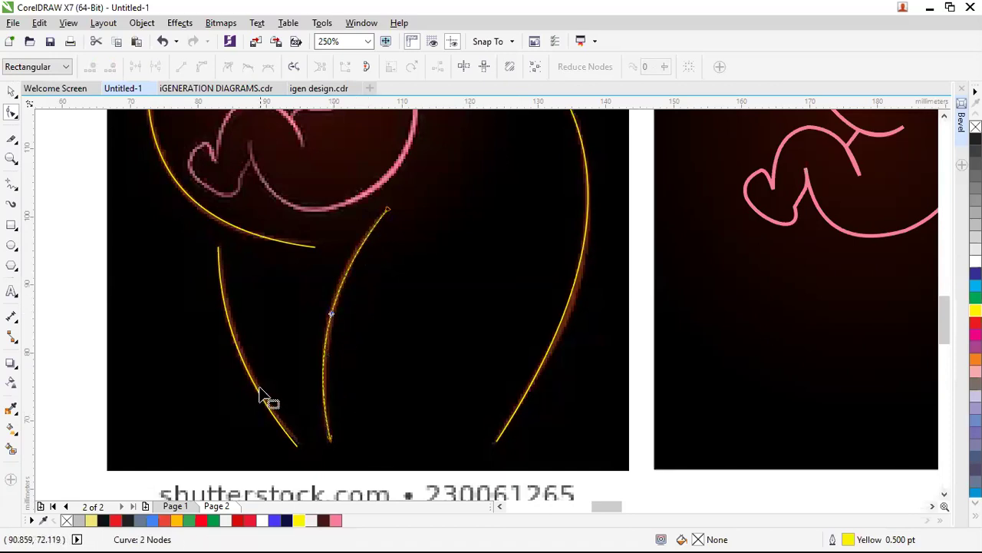
# Set the outline width of all four yellow body lines to 2.0 pt and move them around the fetus on the recreated background.
pyautogui.scroll(-2, 312, 432)
pyautogui.press('space')
pyautogui.click(161, 179)
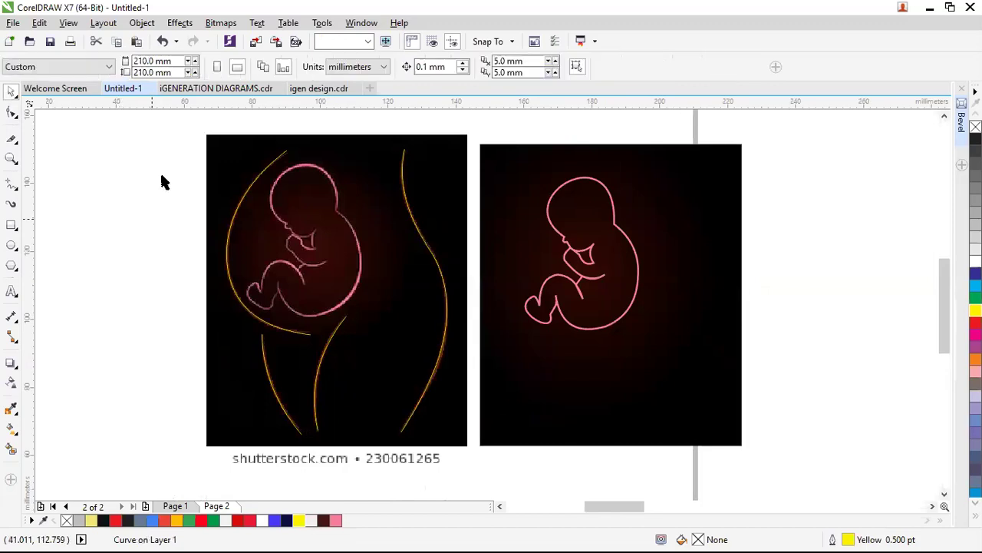
pyautogui.moveTo(179, 140); pyautogui.dragTo(452, 445)
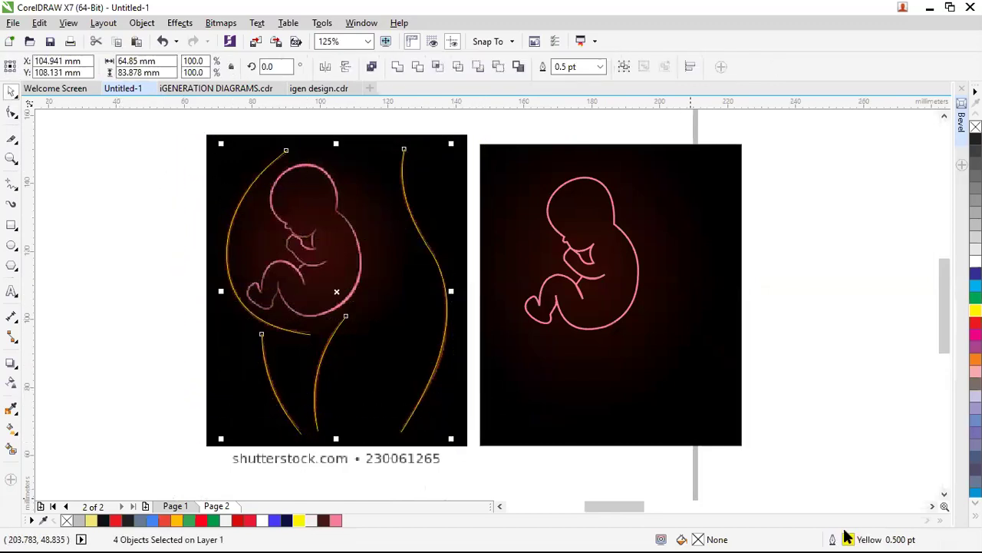
pyautogui.press('F12')
pyautogui.click(398, 187)
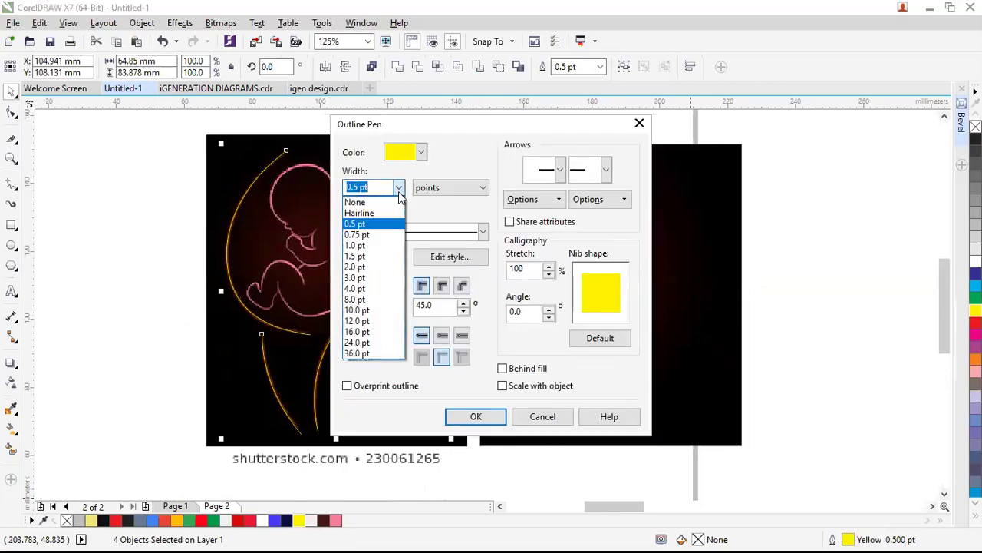
pyautogui.click(358, 266)
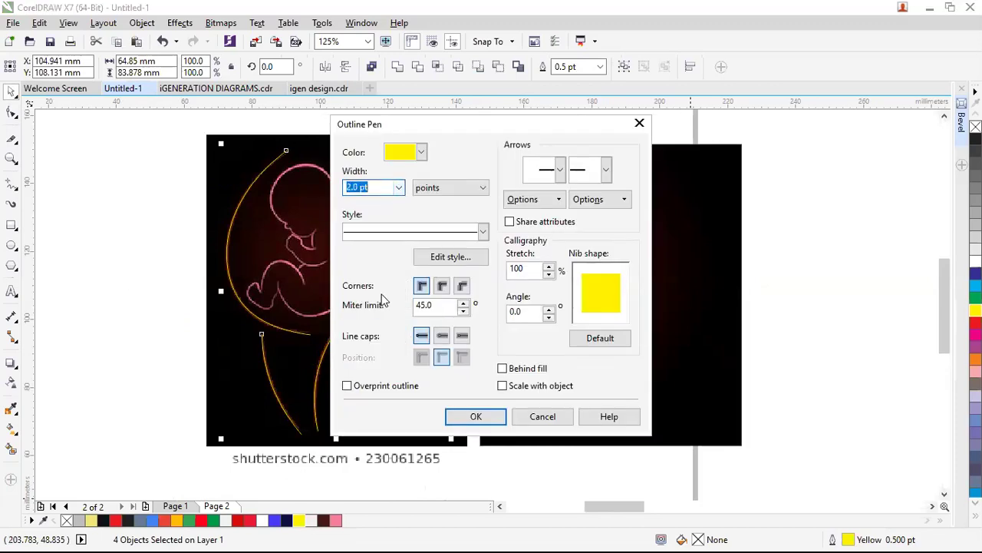
pyautogui.click(475, 419)
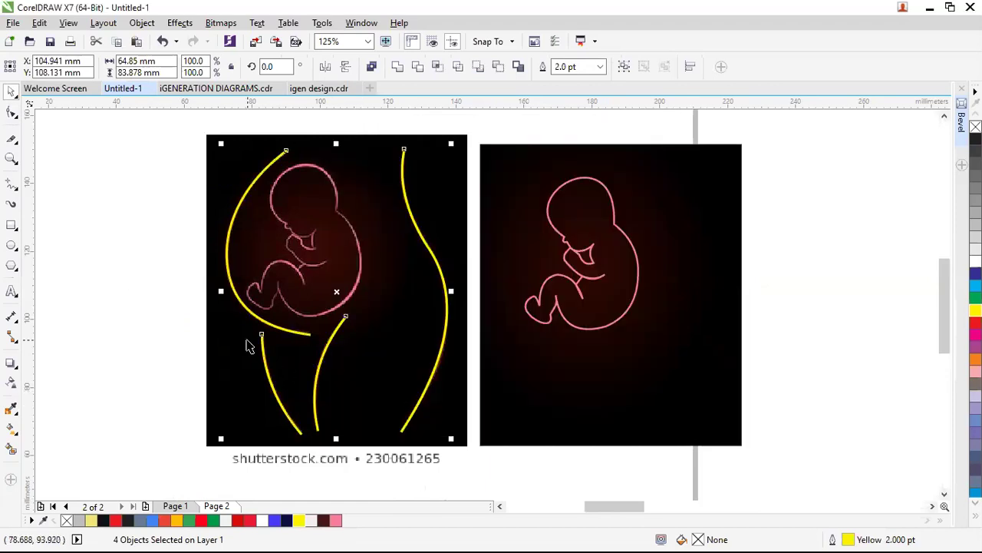
pyautogui.moveTo(339, 291); pyautogui.dragTo(585, 297)
pyautogui.moveTo(582, 297); pyautogui.dragTo(607, 305)
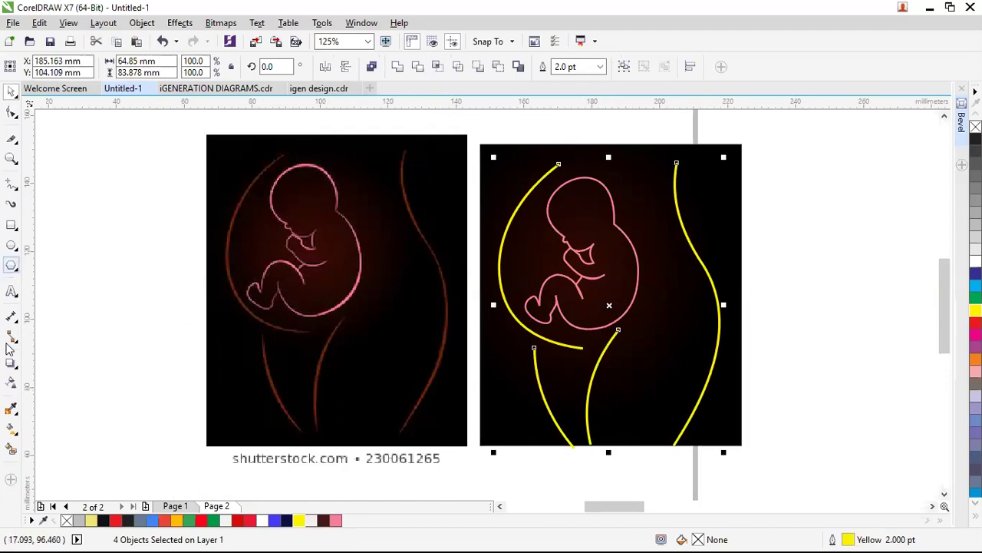
# Sample the dark brown #55220A from the original picture's body lines and apply it to the outlines of all four yellow lines.
pyautogui.click(12, 409)
pyautogui.scroll(1, 758, 320)
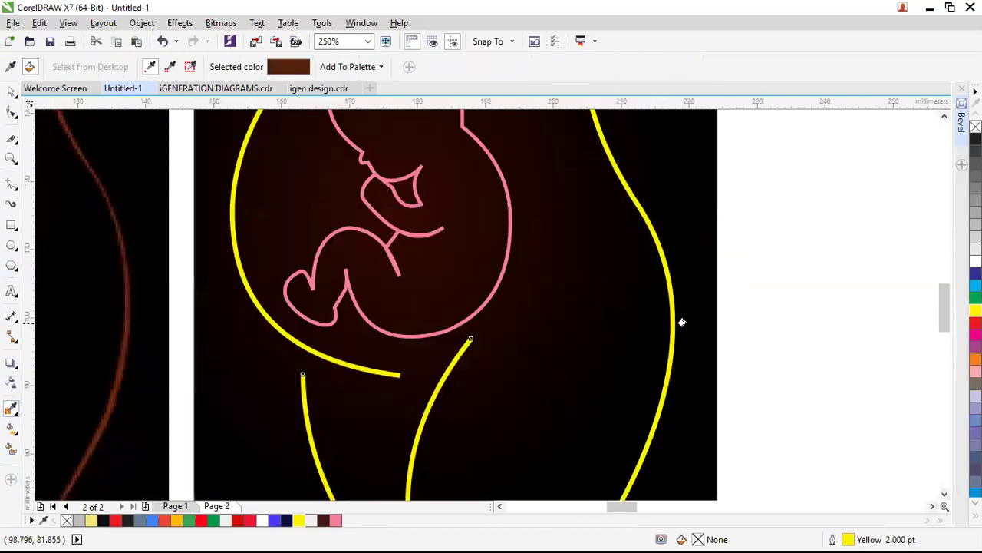
pyautogui.click(667, 303)
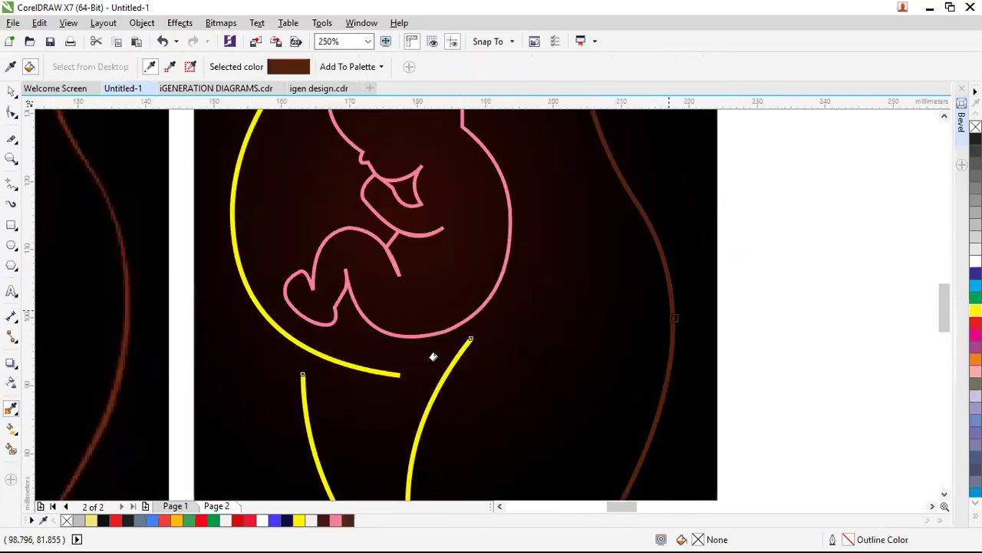
pyautogui.click(440, 373)
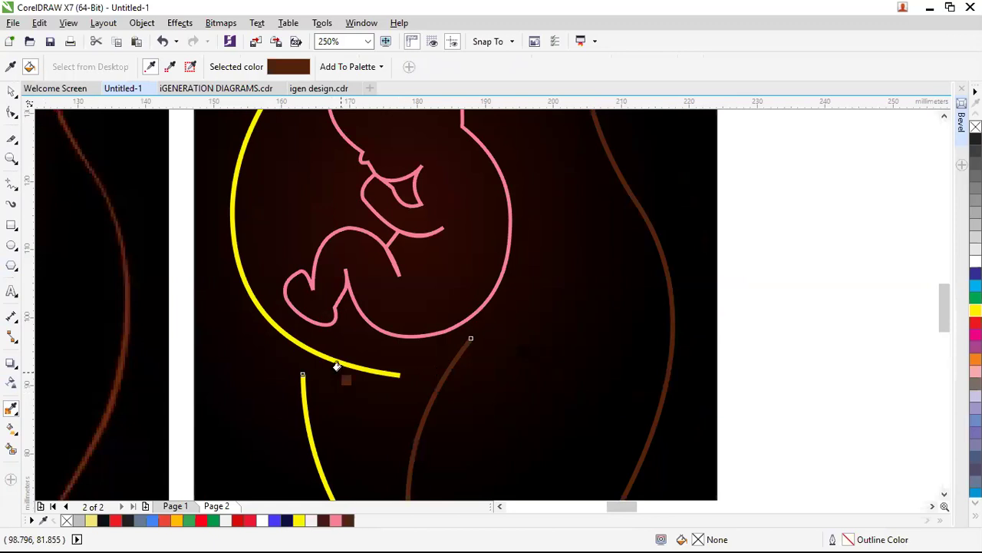
pyautogui.click(340, 362)
pyautogui.click(311, 422)
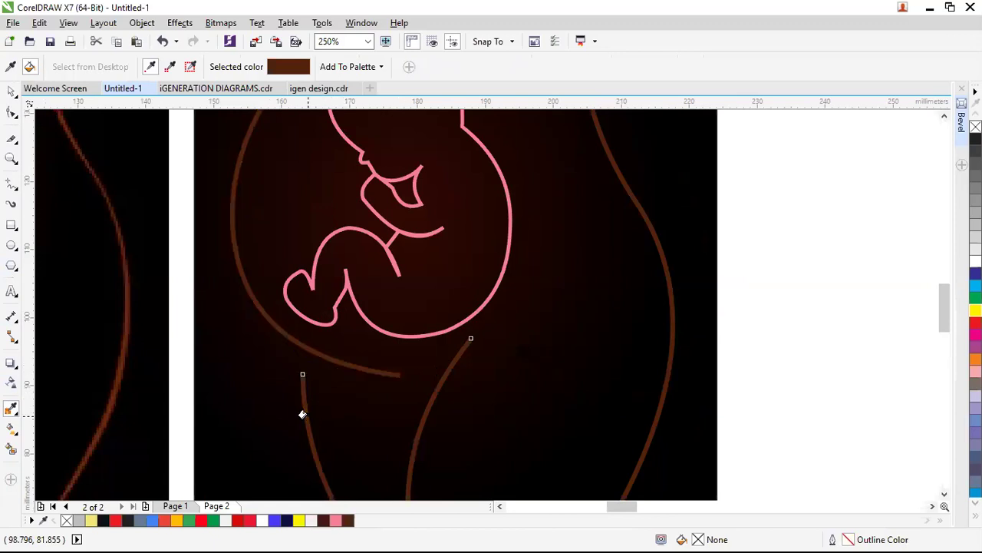
pyautogui.scroll(-1, 358, 359)
pyautogui.scroll(-1, 476, 357)
pyautogui.press('space')
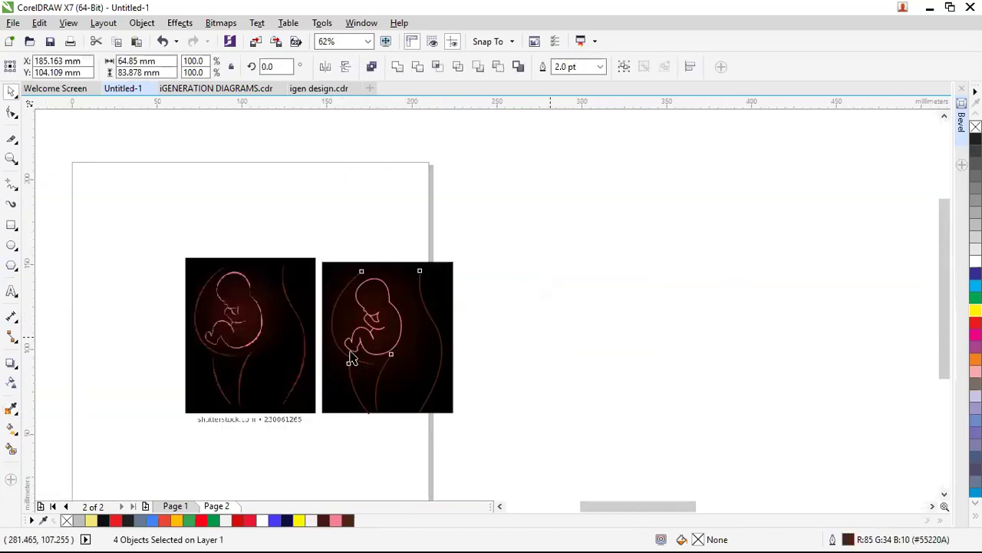
# Deselect the lines and compare the recreated picture with the original beside it.
pyautogui.press('Escape')
pyautogui.press('z')
pyautogui.moveTo(164, 247); pyautogui.dragTo(466, 413)
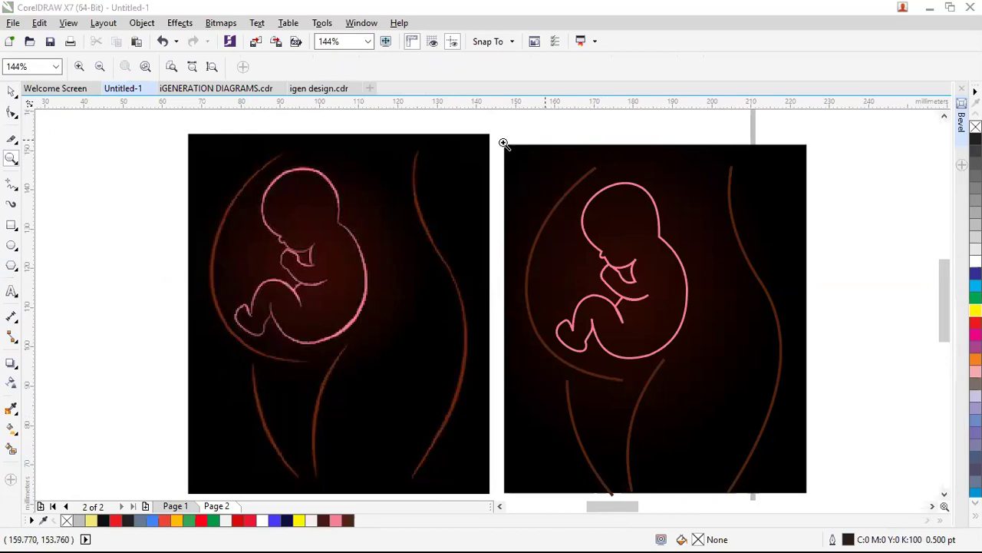
pyautogui.rightClick(390, 163)
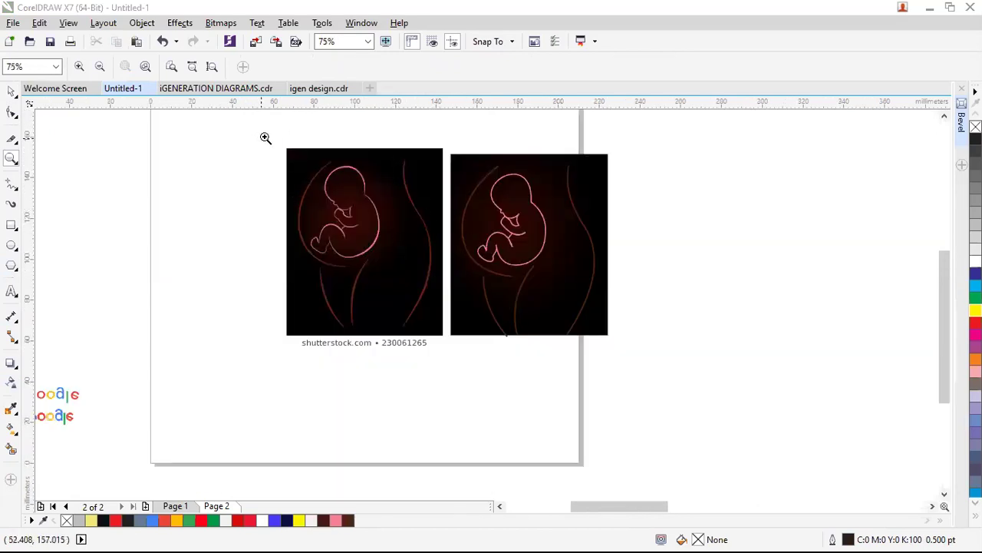
pyautogui.click(623, 351)
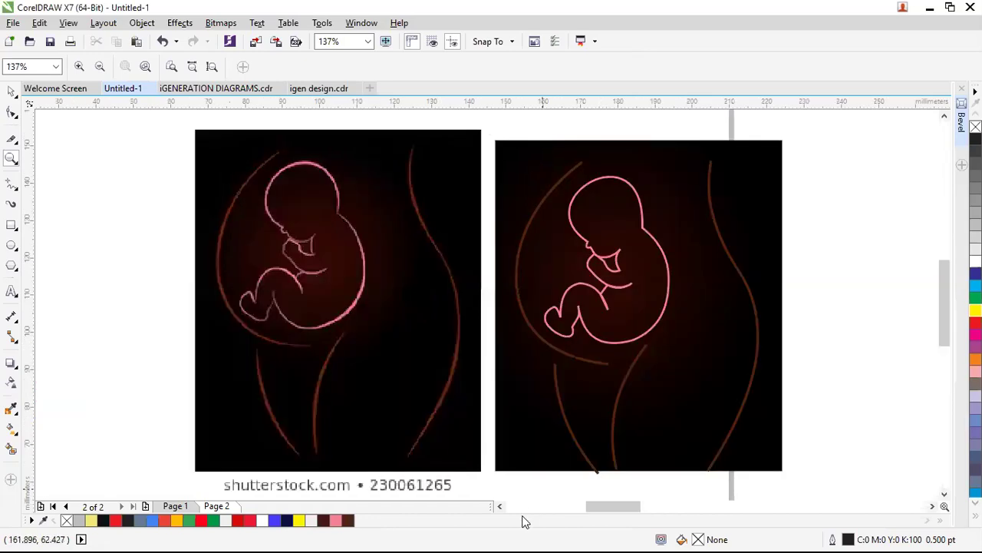
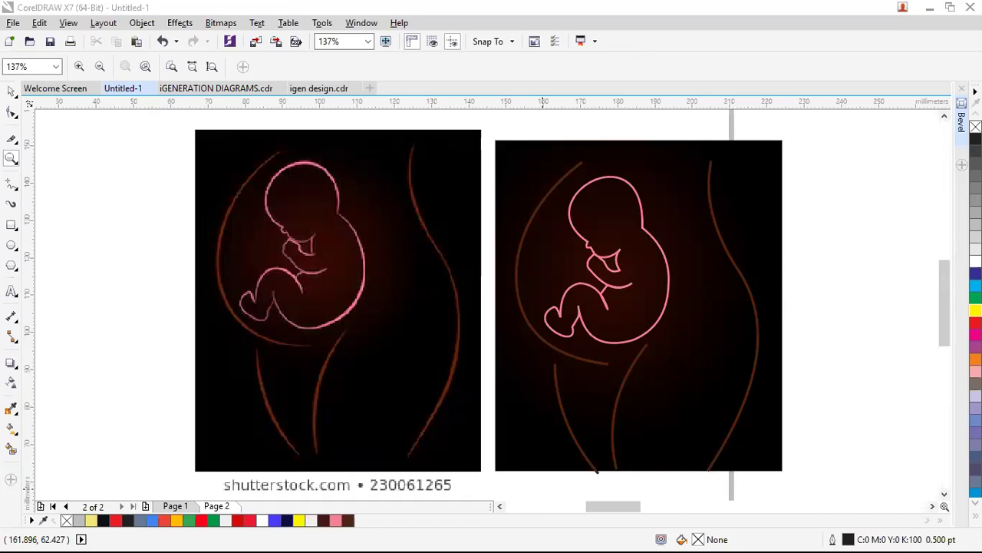
# Move the large GOtv logo bitmap off the page into the empty area beside the pregnancy pictures.
pyautogui.scroll(-3, 252, 272)
pyautogui.scroll(-1, 281, 276)
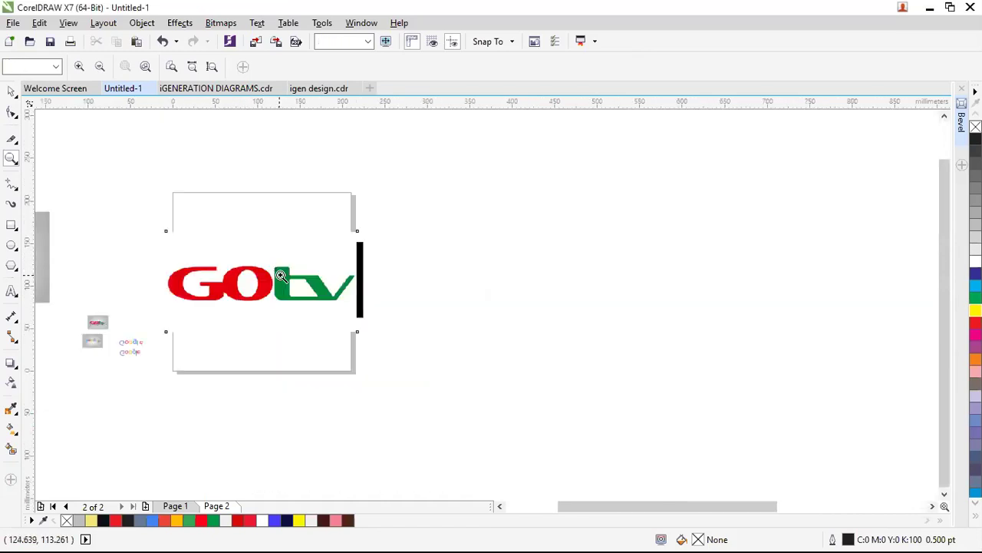
pyautogui.press('space')
pyautogui.click(281, 280)
pyautogui.moveTo(280, 280); pyautogui.dragTo(486, 288)
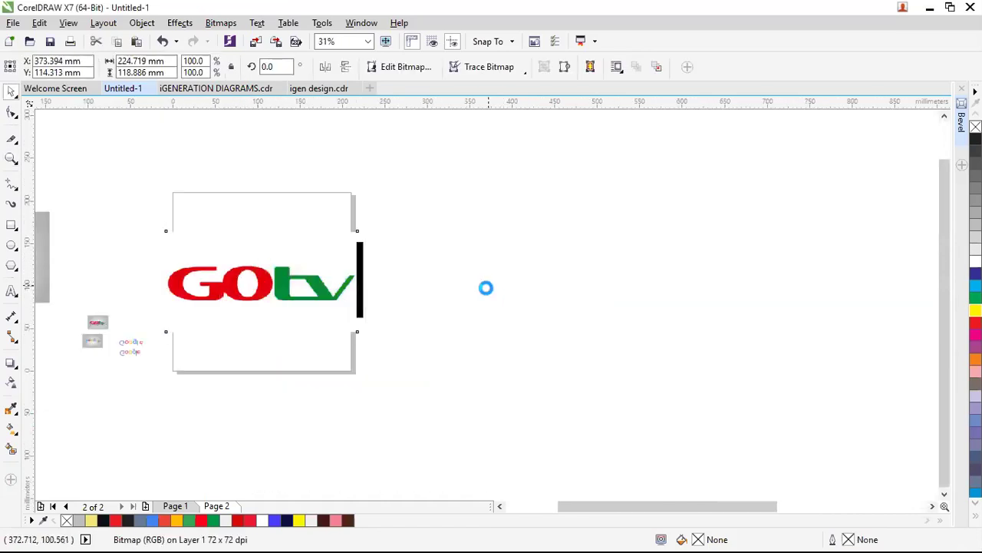
# Examine the letter shapes of the GOtv logo bitmap close up, including the joined G and O and the green tv.
pyautogui.press('z')
pyautogui.moveTo(375, 228); pyautogui.dragTo(594, 317)
pyautogui.press('space')
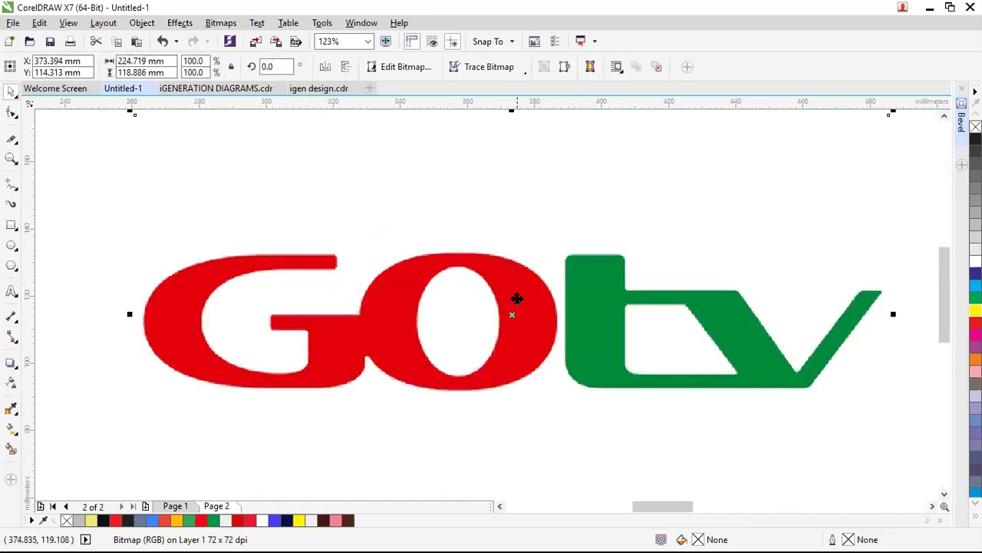
pyautogui.click(618, 332)
pyautogui.click(852, 382)
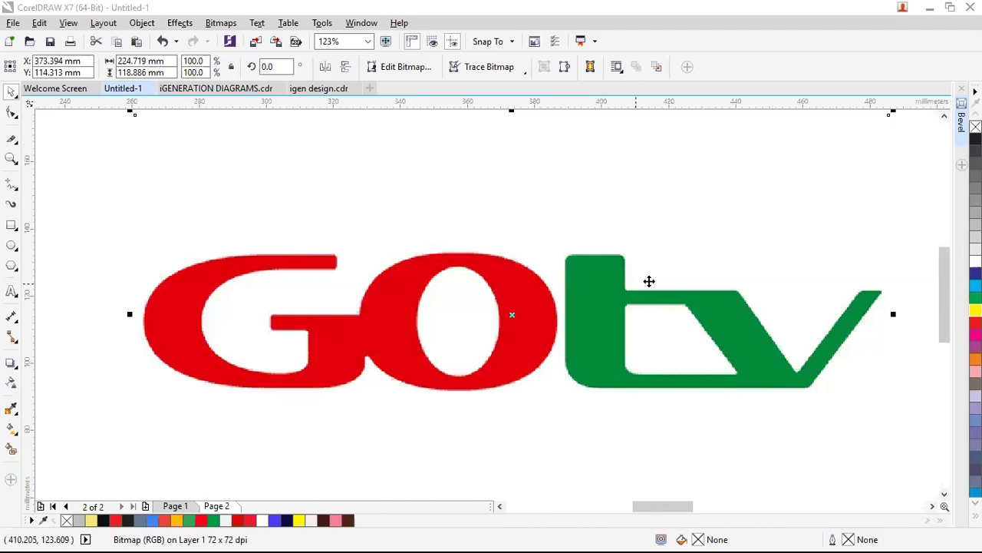
pyautogui.scroll(-2, 364, 243)
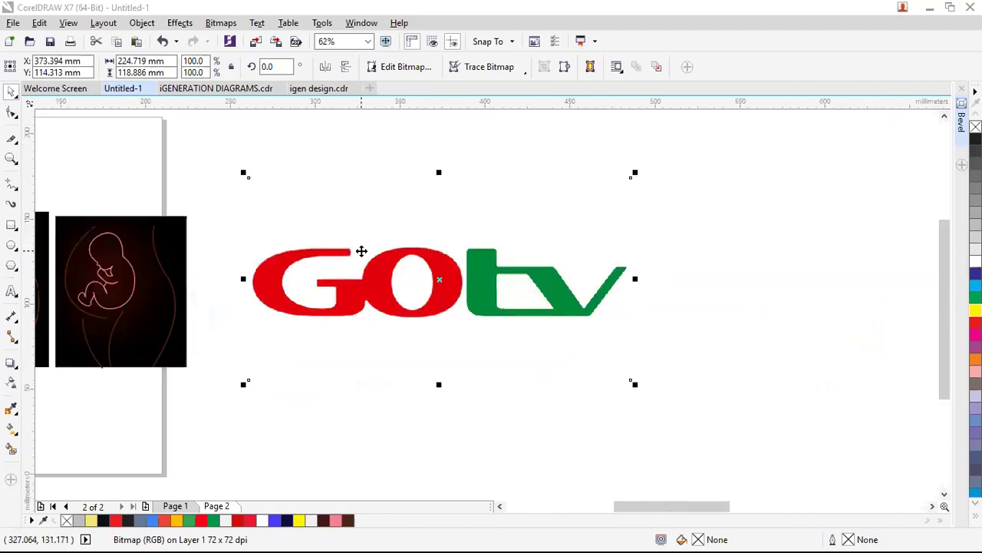
pyautogui.scroll(-4, 397, 256)
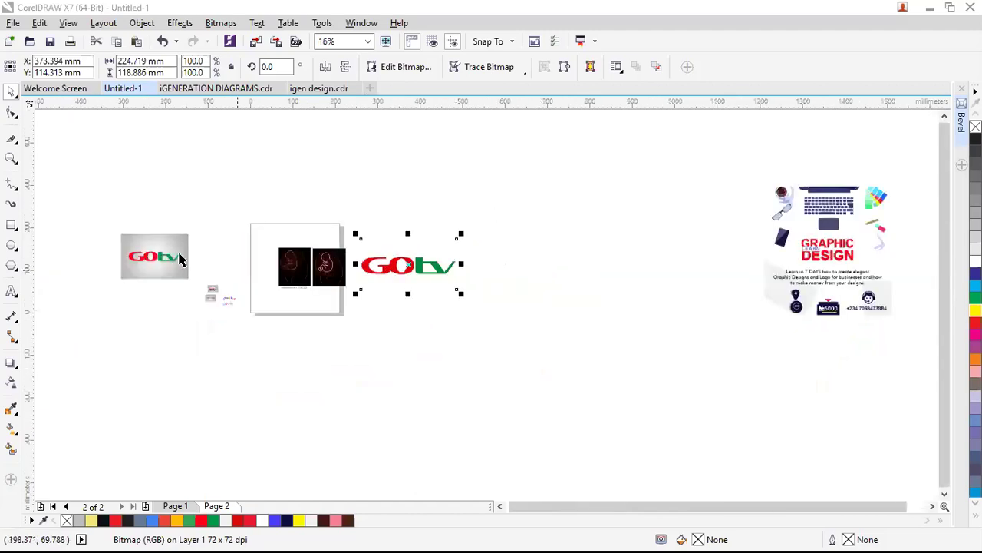
# Paste the nibbles logo bitmap below the GOtv logo and scale it to about 225 mm wide.
pyautogui.click(412, 333)
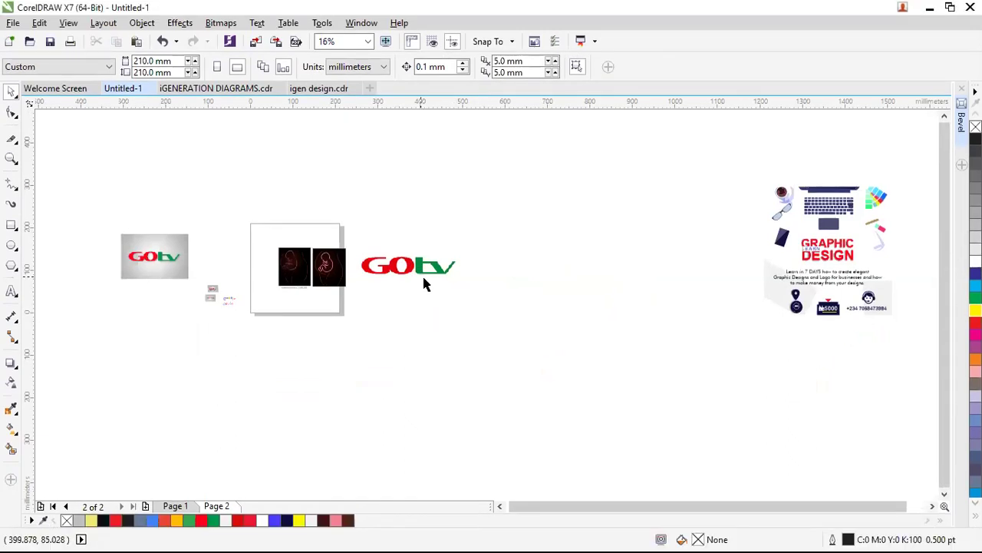
pyautogui.hotkey('ctrl', 'v')
pyautogui.moveTo(451, 309)
pyautogui.mouseDown()
pyautogui.moveTo(491, 325)
pyautogui.moveTo(458, 312)
pyautogui.mouseUp()
pyautogui.scroll(2, 419, 309)
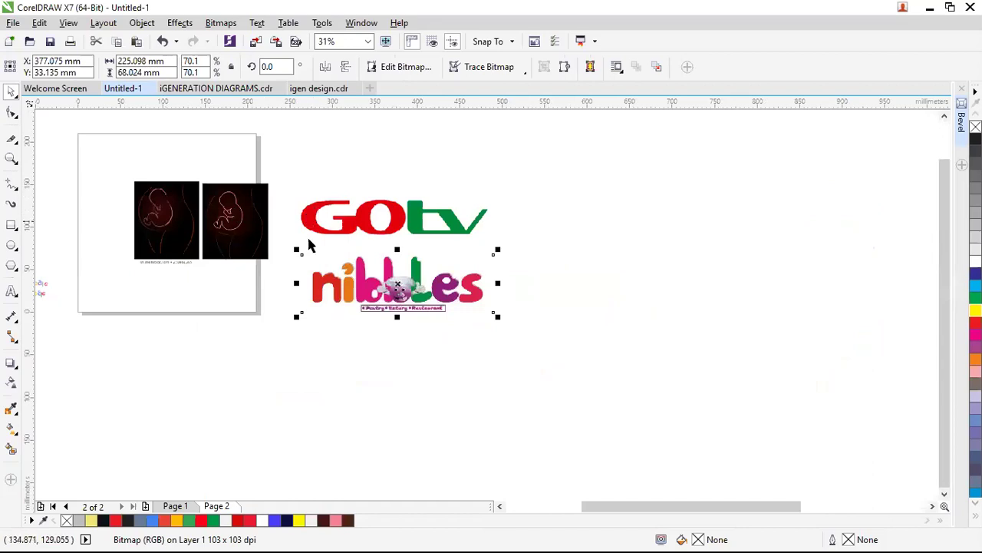
# Draw a circle about 32 mm across on the nibbles logo, beside the chef mascot's face.
pyautogui.scroll(1, 400, 283)
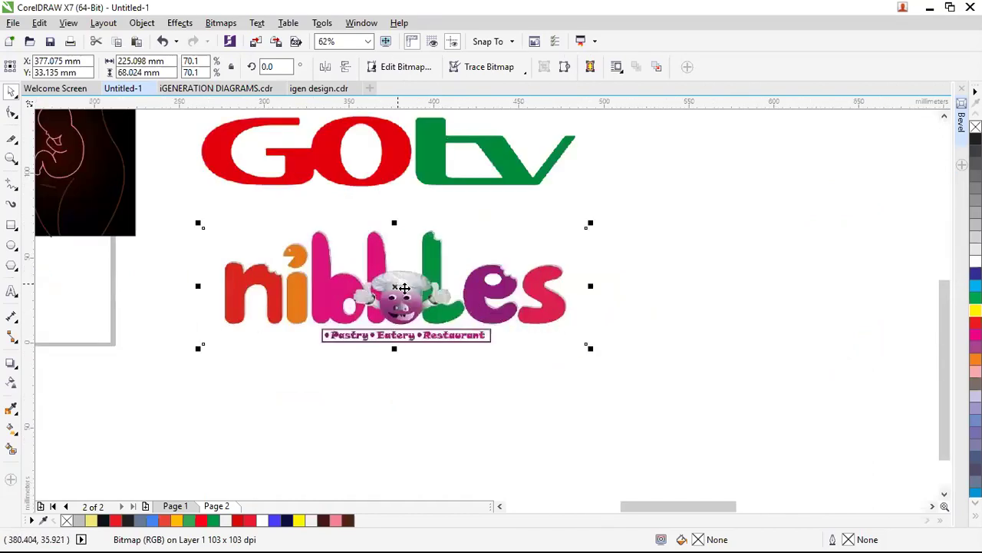
pyautogui.scroll(1, 406, 288)
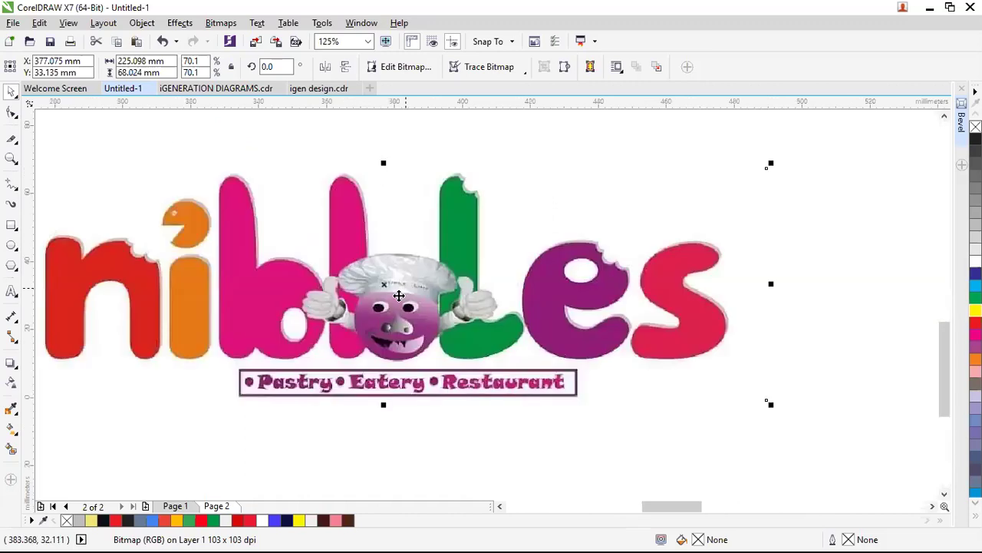
pyautogui.scroll(-1, 242, 270)
pyautogui.scroll(1, 401, 301)
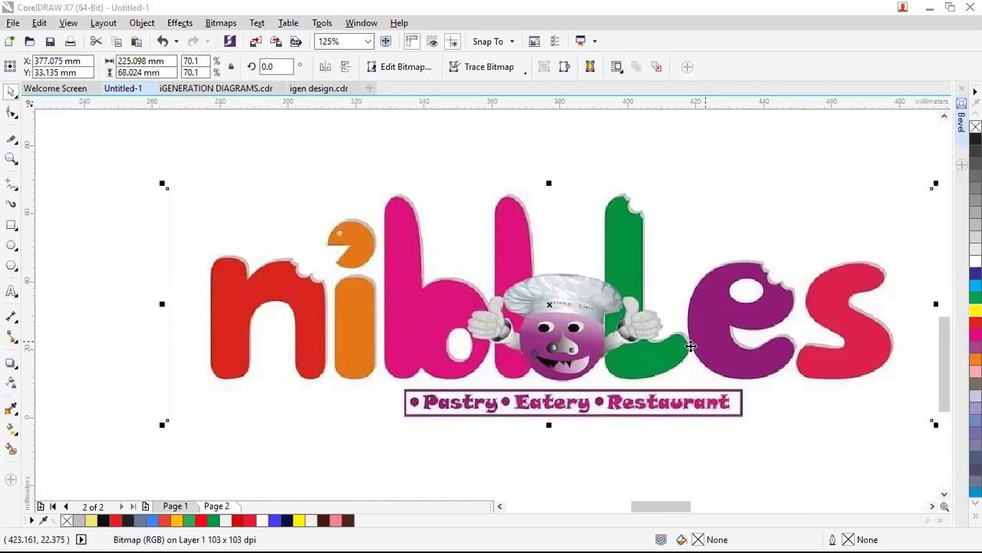
pyautogui.scroll(-2, 691, 346)
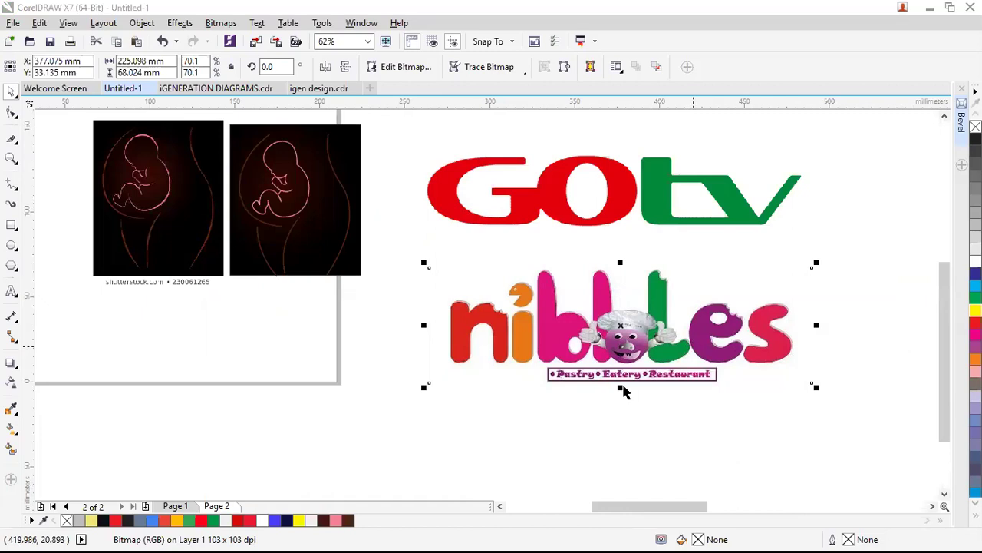
pyautogui.scroll(2, 672, 198)
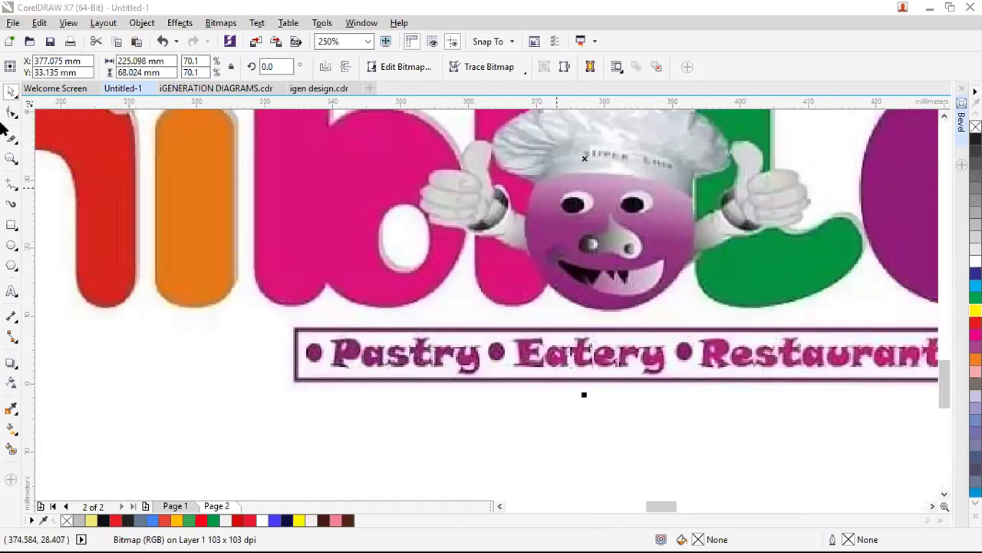
pyautogui.click(11, 245)
pyautogui.moveTo(299, 154); pyautogui.dragTo(522, 372)
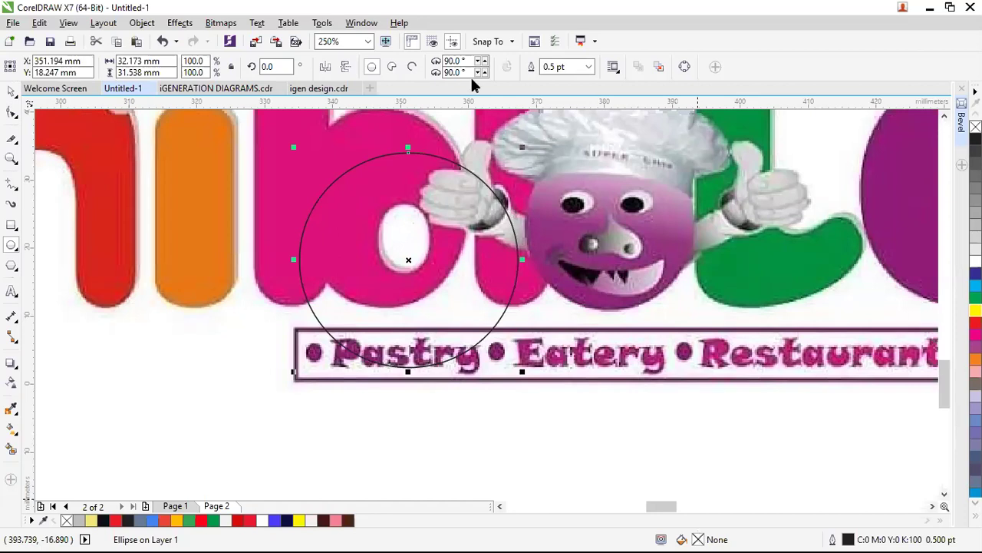
# Apply a black-to-white fountain fill to the circle and angle it so the dark end lies at the lower left.
pyautogui.press('F11')
pyautogui.click(435, 66)
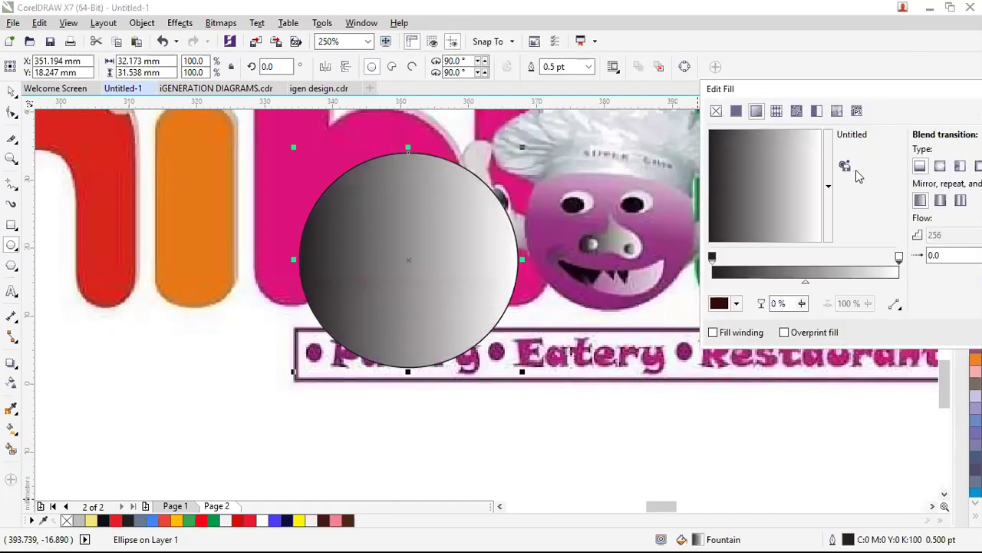
pyautogui.moveTo(795, 168); pyautogui.dragTo(783, 211)
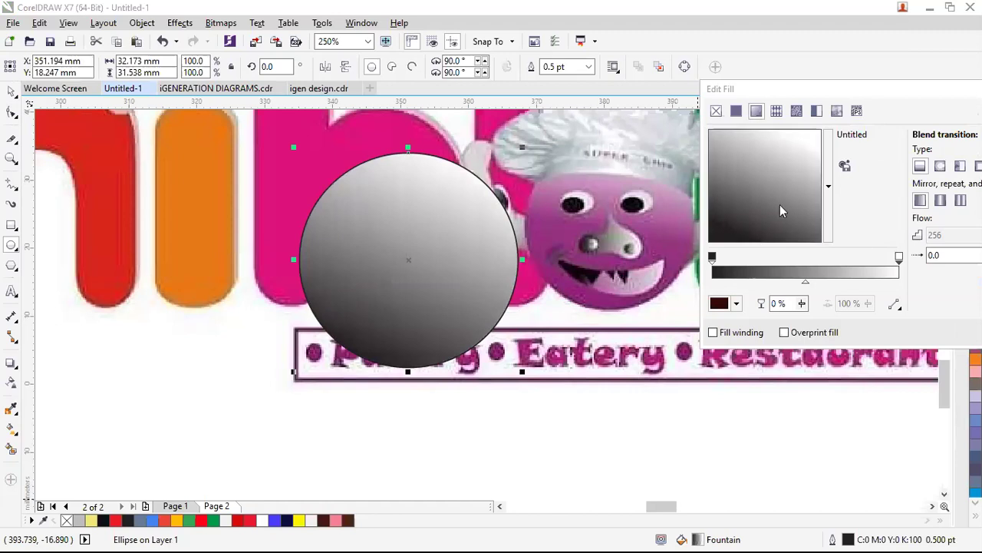
# Set the gradient's dark end to purple #922077 sampled from the mascot's face, and remove the circle's outline.
pyautogui.click(713, 260)
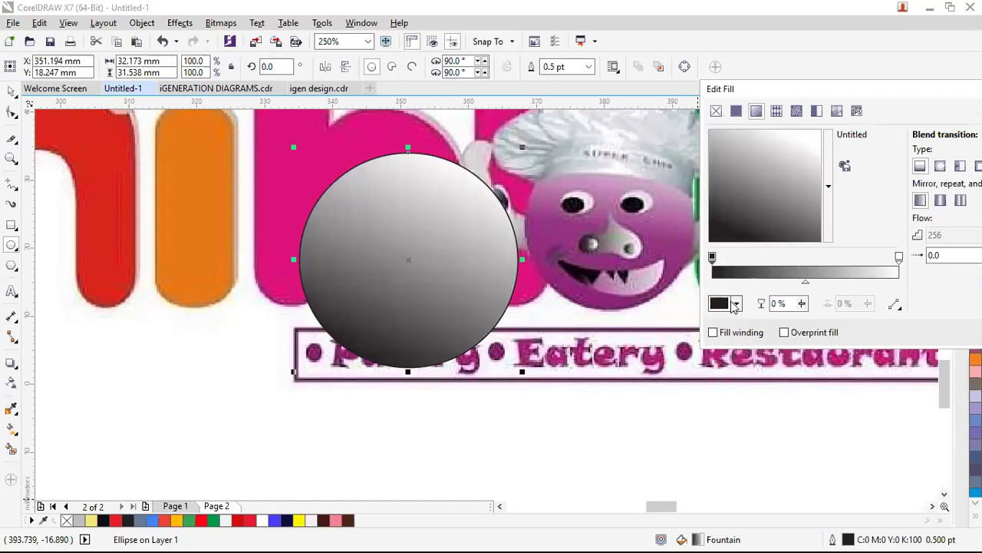
pyautogui.click(735, 305)
pyautogui.click(767, 334)
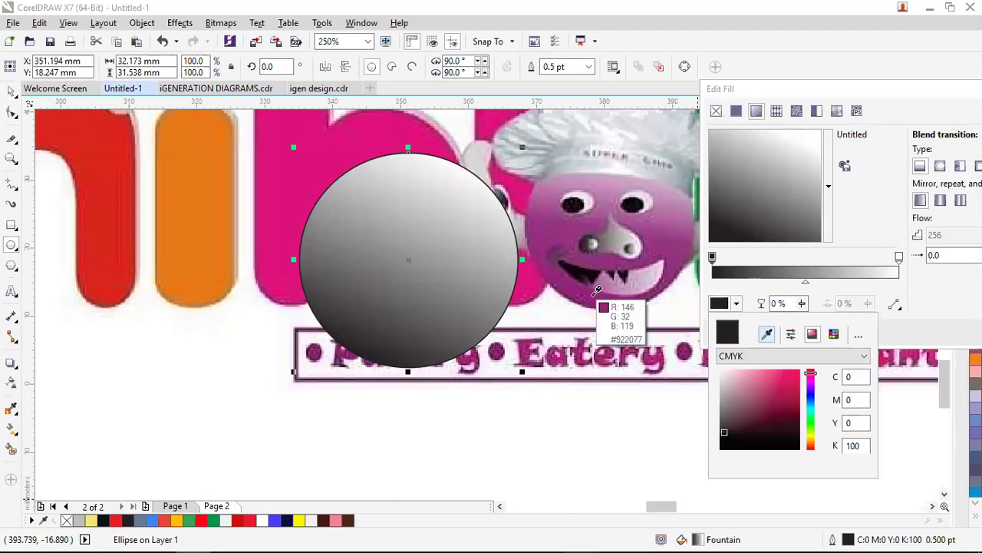
pyautogui.click(597, 290)
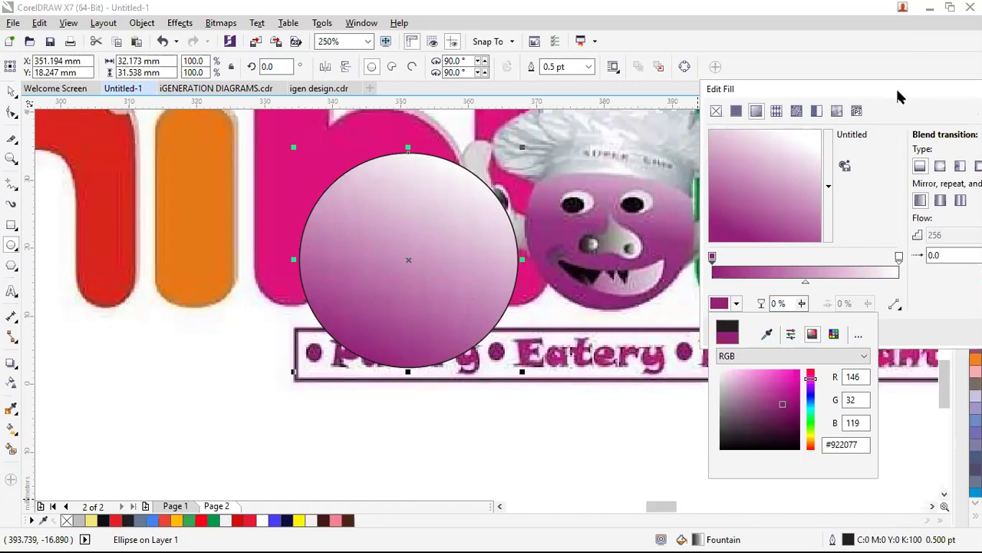
pyautogui.click(836, 90)
pyautogui.moveTo(835, 90); pyautogui.dragTo(702, 90)
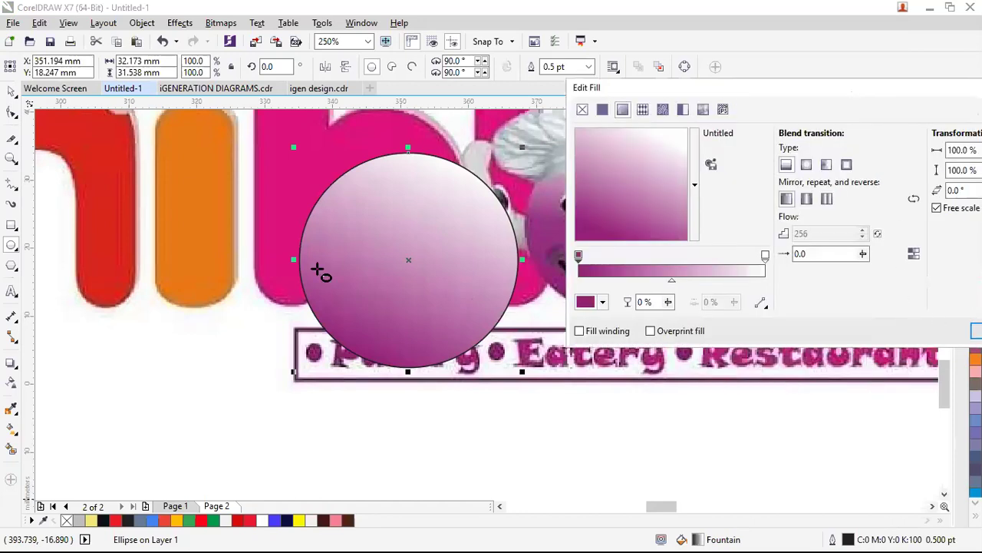
pyautogui.press('Return')
pyautogui.rightClick(67, 520)
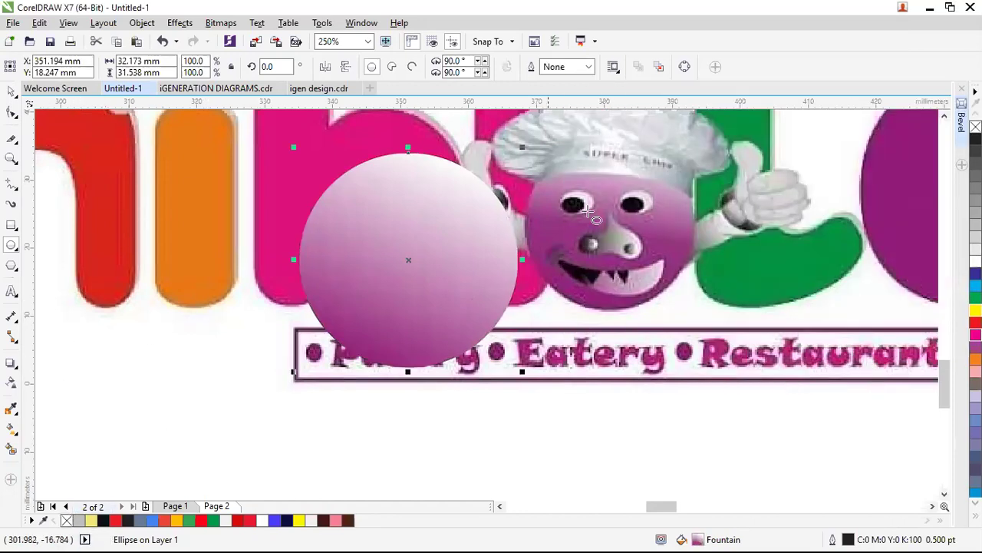
# Draw a white ellipse about 5.8 by 3.7 mm over the mascot's left eye, and add a near-black pupil copy about 4.6 by 2.9 mm.
pyautogui.click(11, 185)
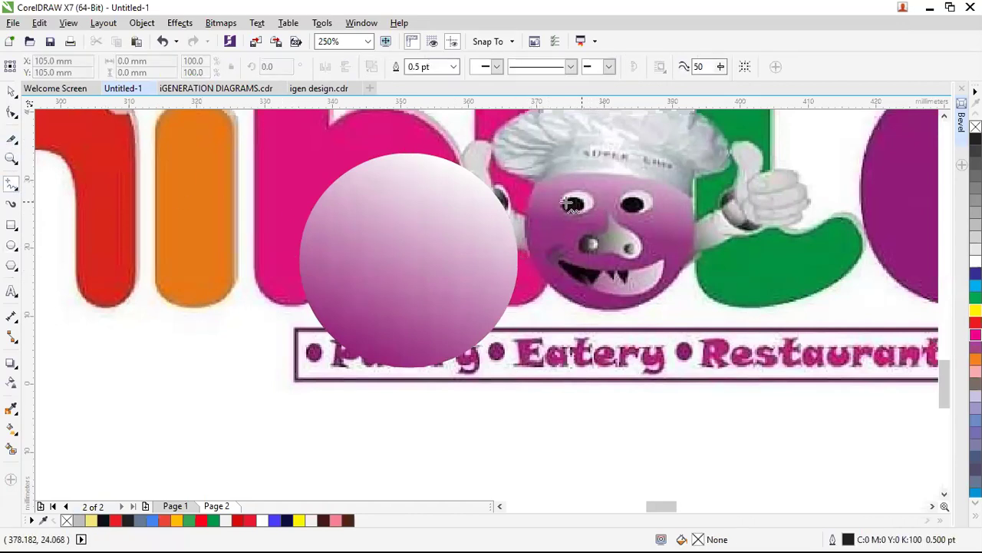
pyautogui.scroll(2, 567, 203)
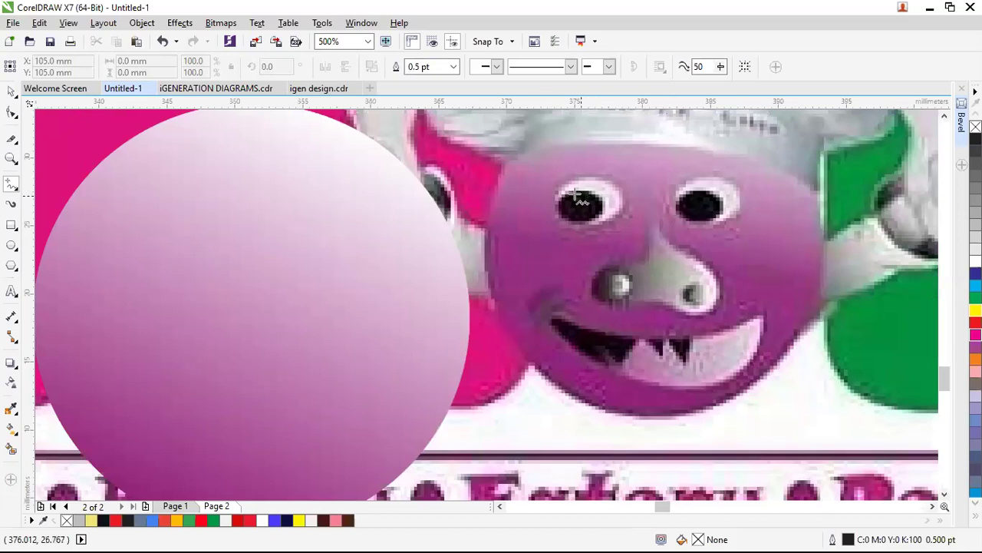
pyautogui.click(11, 244)
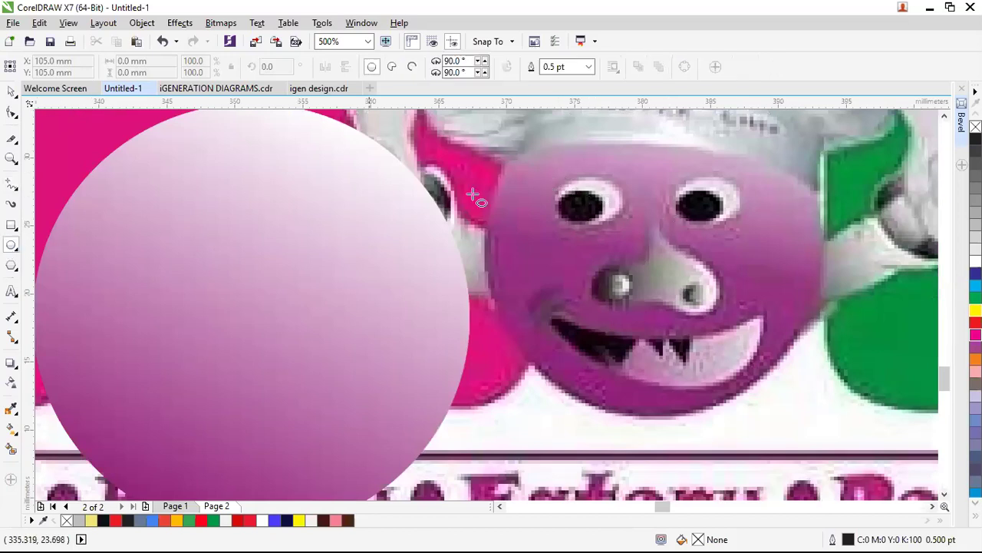
pyautogui.moveTo(551, 181); pyautogui.dragTo(628, 228)
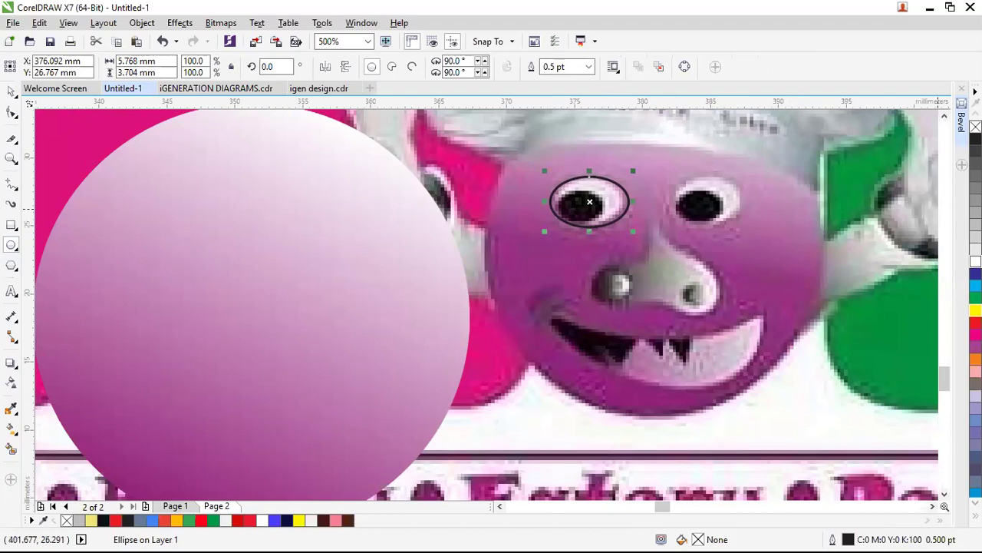
pyautogui.click(976, 261)
pyautogui.rightClick(975, 127)
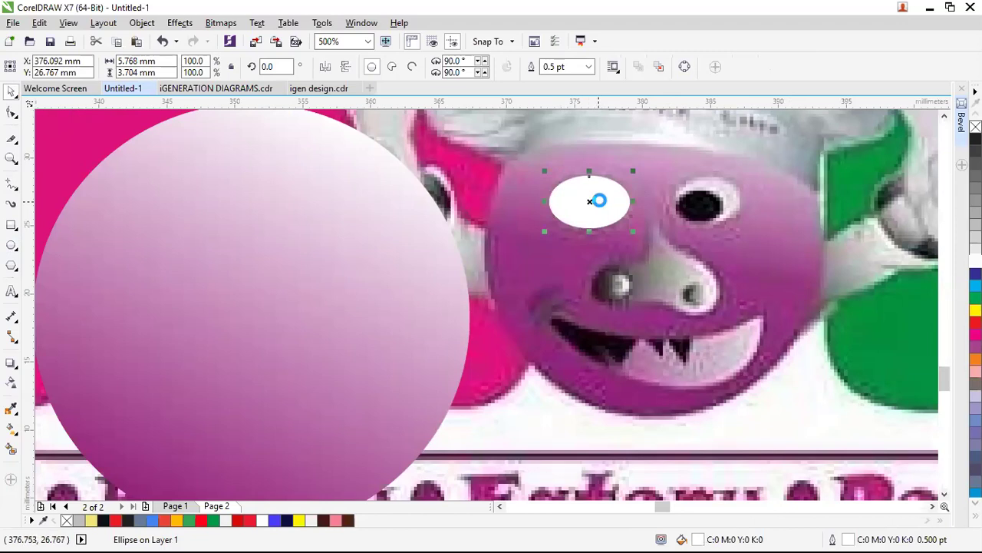
pyautogui.moveTo(631, 167); pyautogui.dragTo(617, 175)
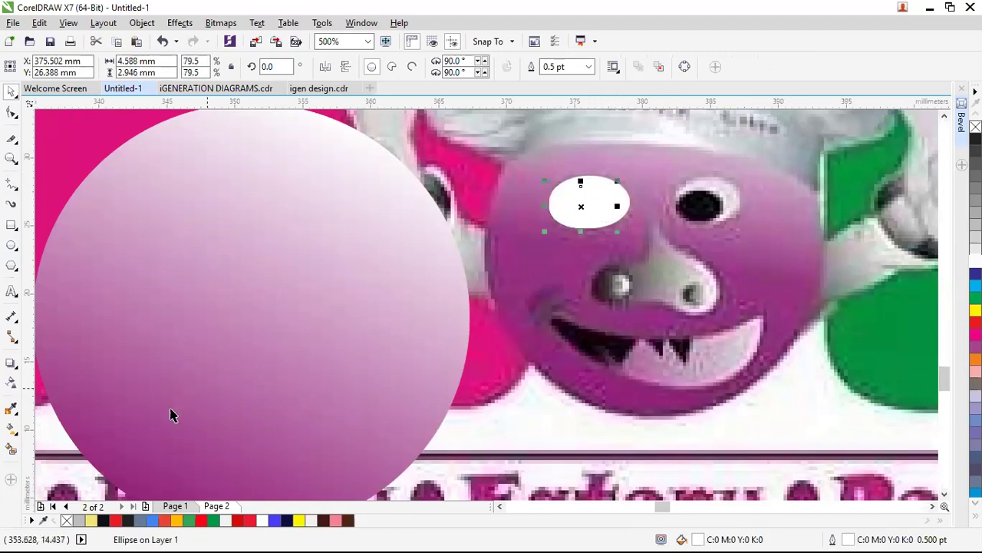
pyautogui.click(103, 520)
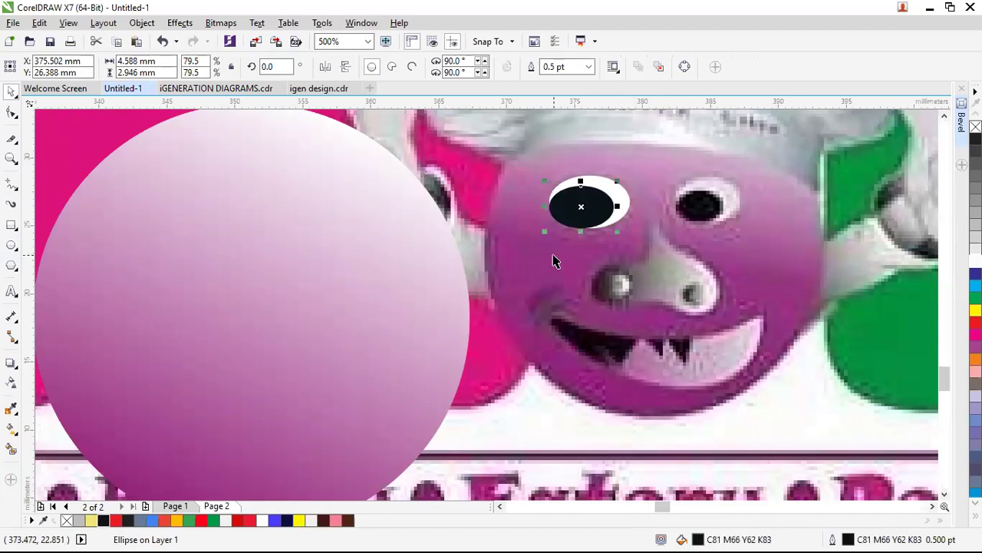
# Move the eye's two ellipses onto the upper part of the gradient circle and place a matching pair for the second eye.
pyautogui.scroll(-1, 561, 258)
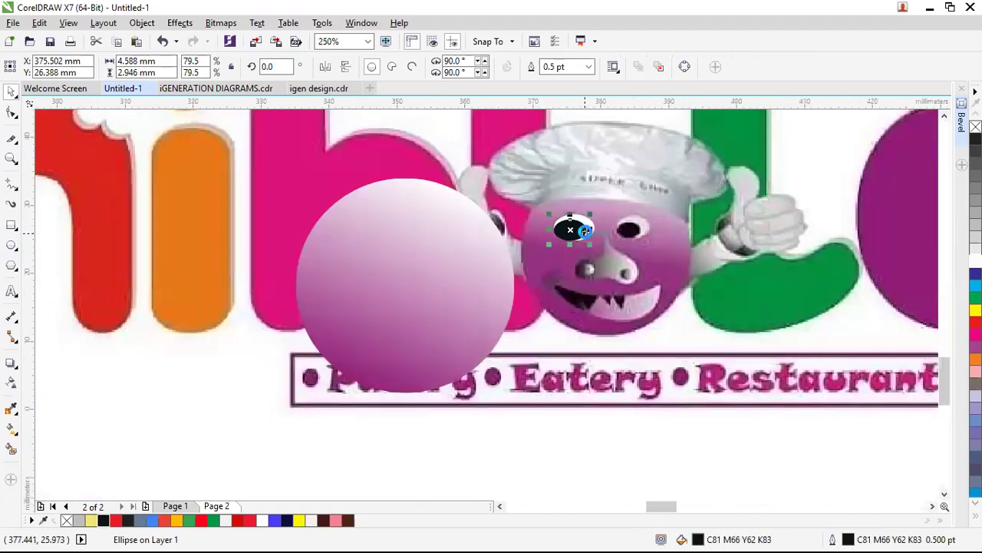
pyautogui.scroll(-1, 585, 239)
pyautogui.scroll(-1, 587, 248)
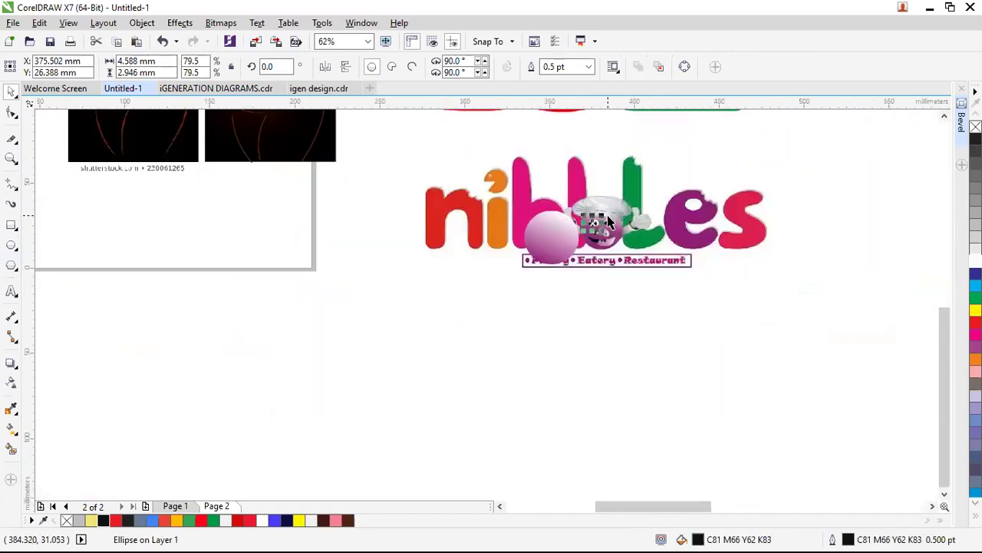
pyautogui.click(609, 307)
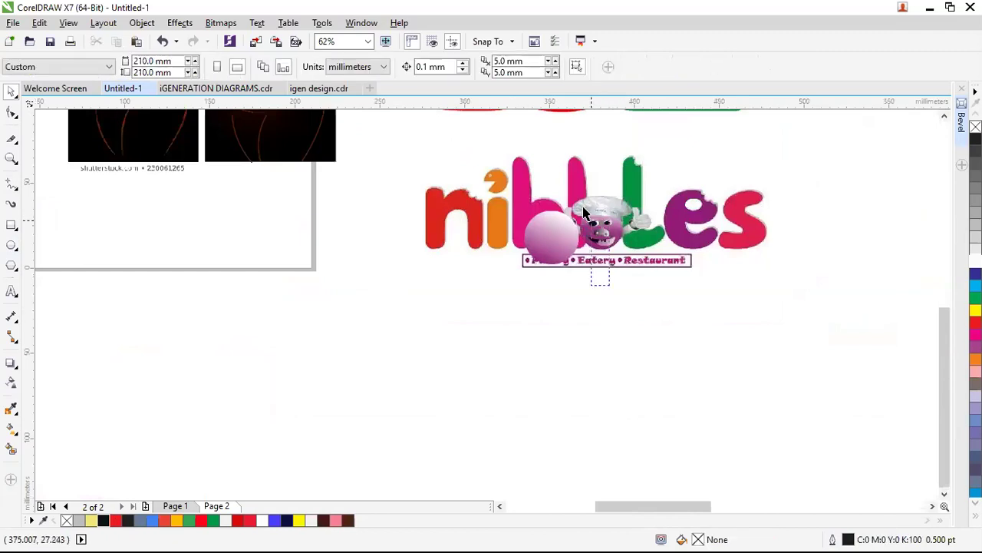
pyautogui.click(597, 222)
pyautogui.moveTo(597, 223); pyautogui.dragTo(640, 241)
pyautogui.scroll(2, 545, 225)
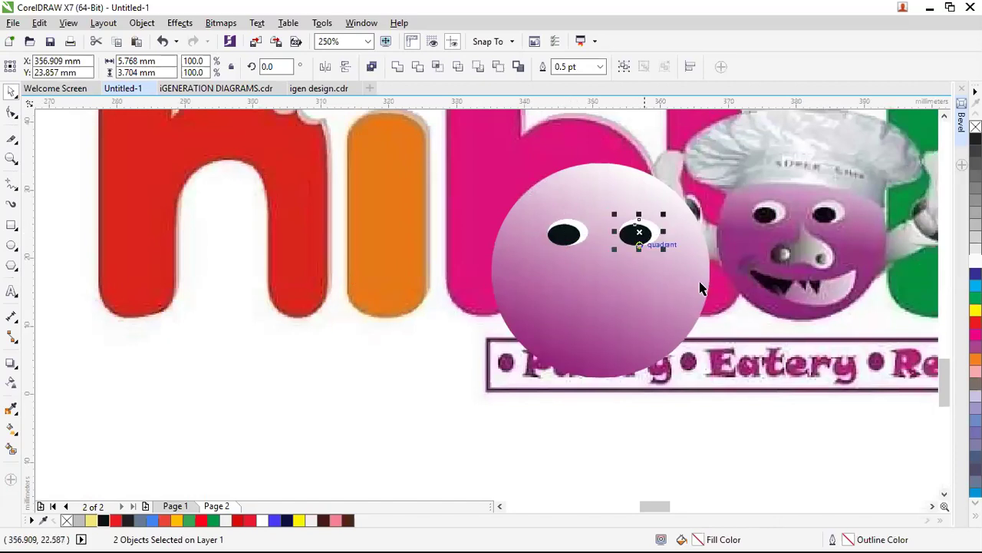
pyautogui.click(747, 314)
pyautogui.click(814, 416)
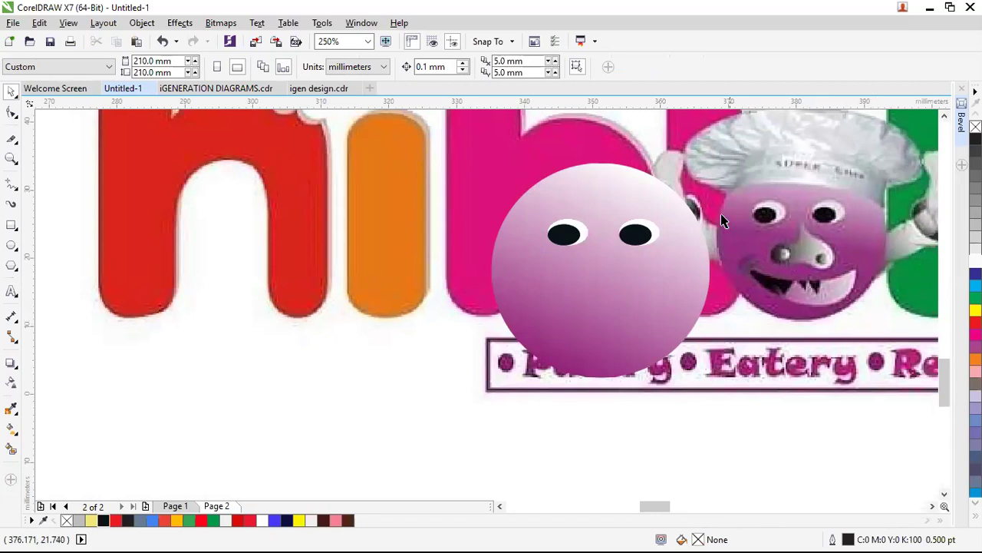
# Try copying the left eye's two ellipses to the middle and left side of the face, and undo both copies.
pyautogui.scroll(2, 590, 265)
pyautogui.click(539, 213)
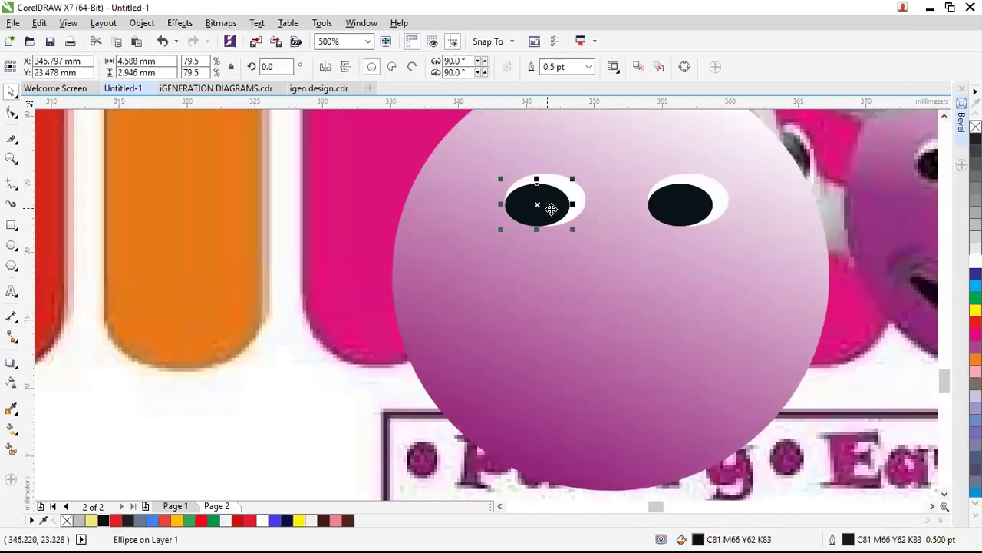
pyautogui.keyDown('shift'); pyautogui.click(583, 198); pyautogui.keyUp('shift')
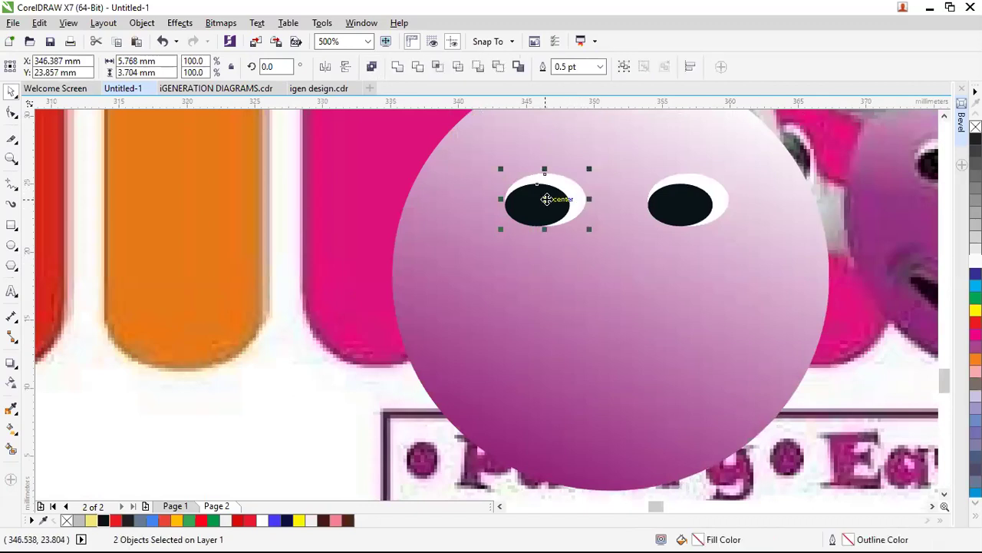
pyautogui.moveTo(546, 199); pyautogui.dragTo(611, 313)
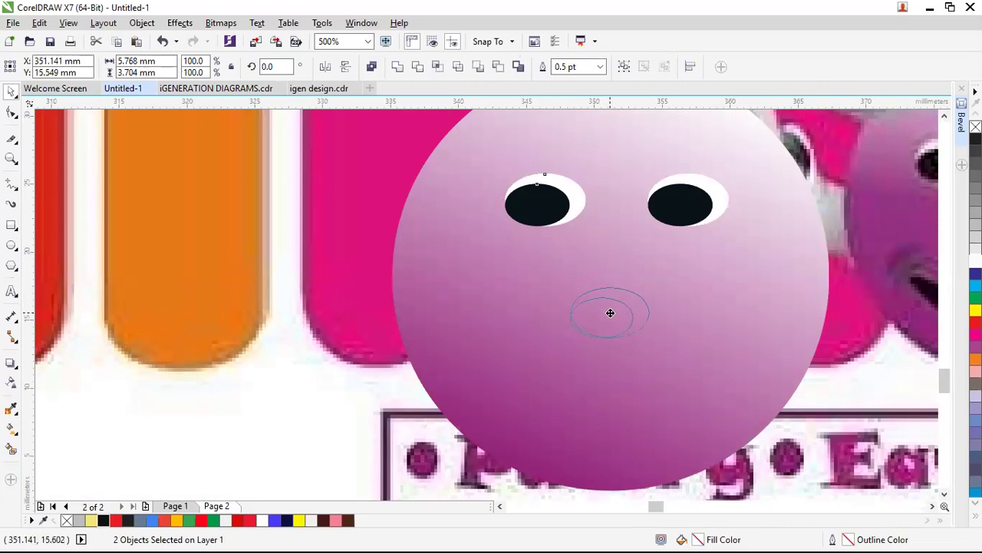
pyautogui.moveTo(610, 312); pyautogui.dragTo(611, 314)
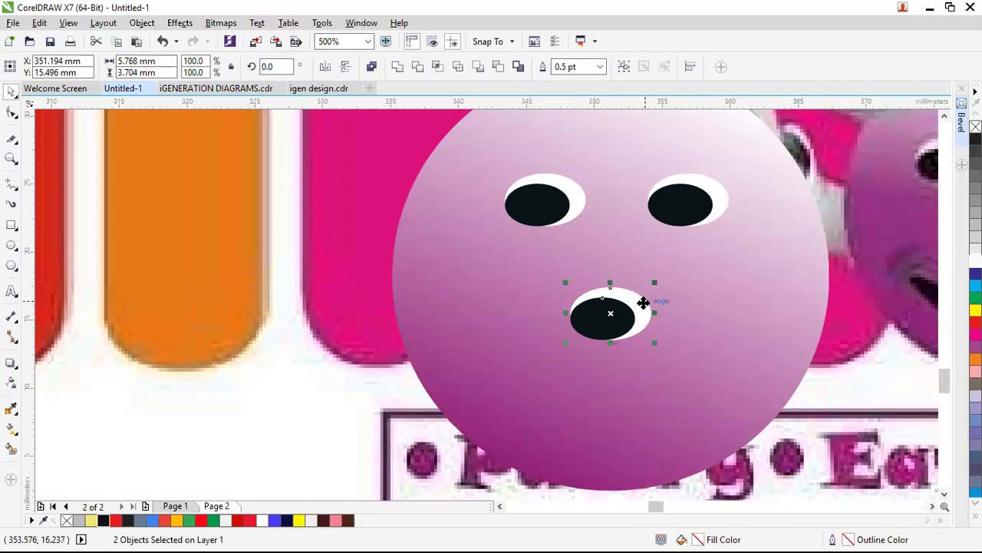
pyautogui.moveTo(614, 313); pyautogui.dragTo(461, 286)
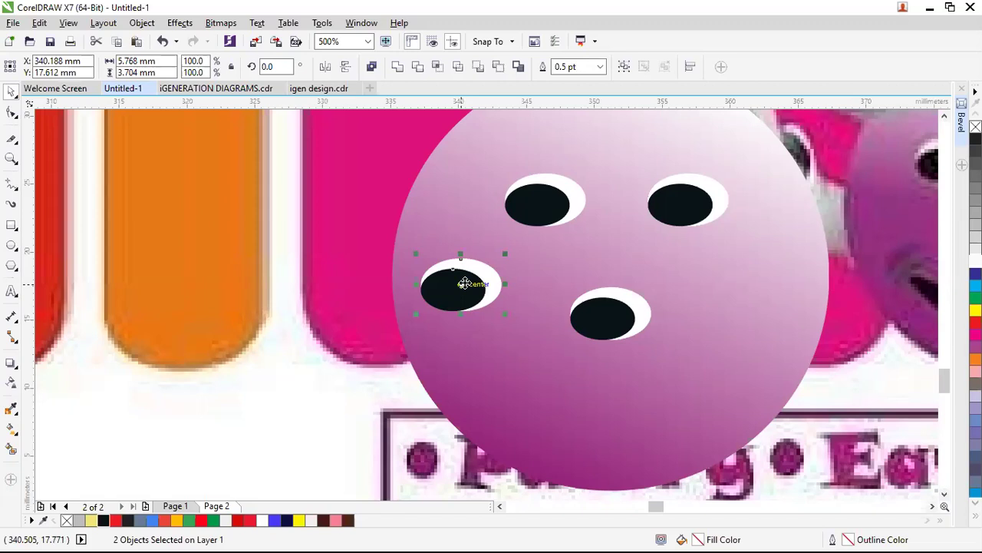
pyautogui.hotkey('ctrl', 'z')
pyautogui.hotkey('ctrl', 'z')
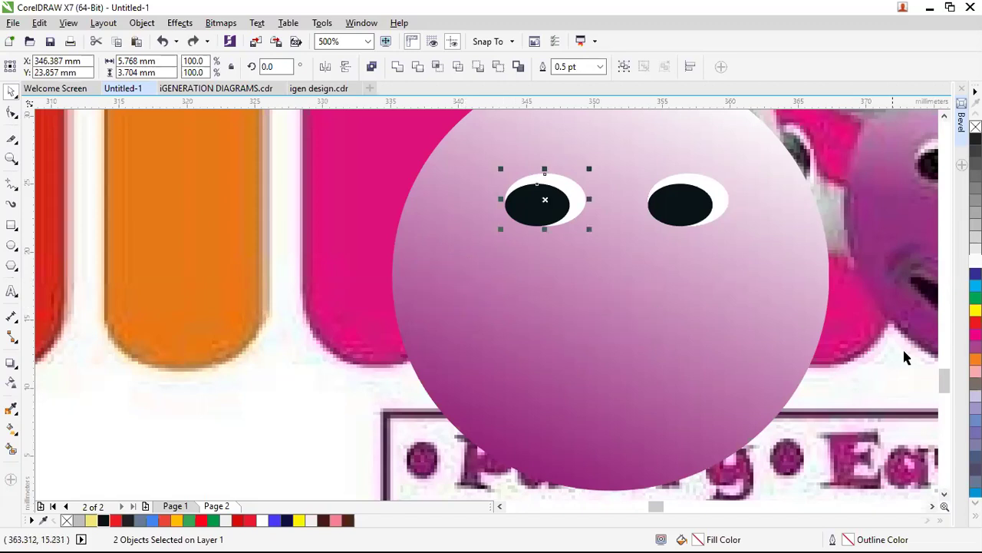
# Try copying the right eye's pupil to the lower middle of the face, and delete the copy.
pyautogui.click(706, 234)
pyautogui.click(681, 204)
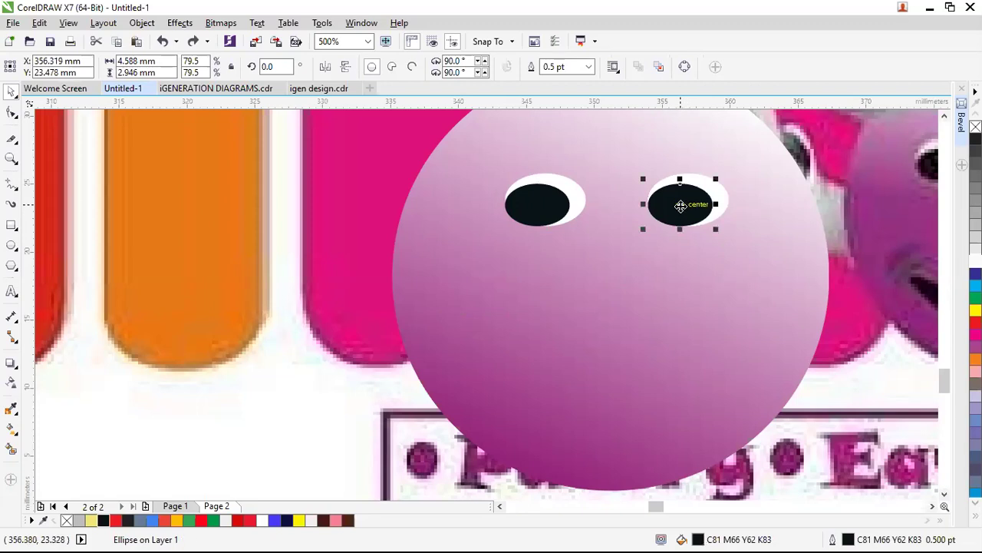
pyautogui.moveTo(680, 204); pyautogui.dragTo(607, 349)
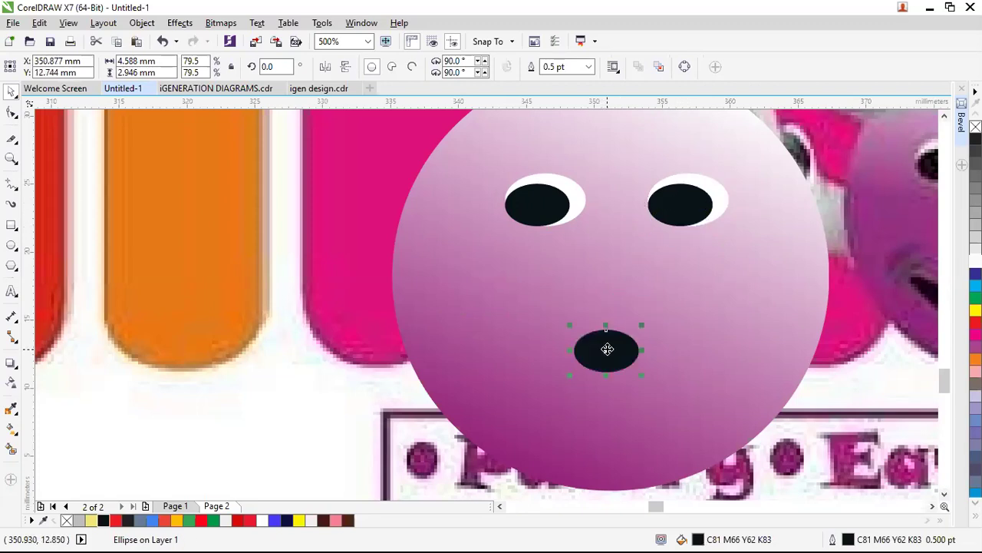
pyautogui.press('Delete')
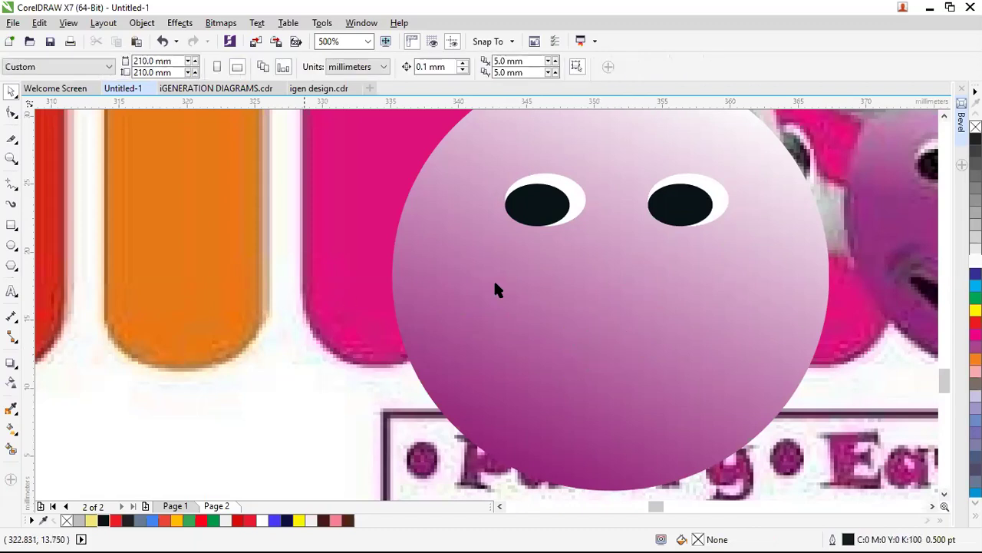
pyautogui.scroll(-2, 496, 290)
pyautogui.scroll(-1, 501, 293)
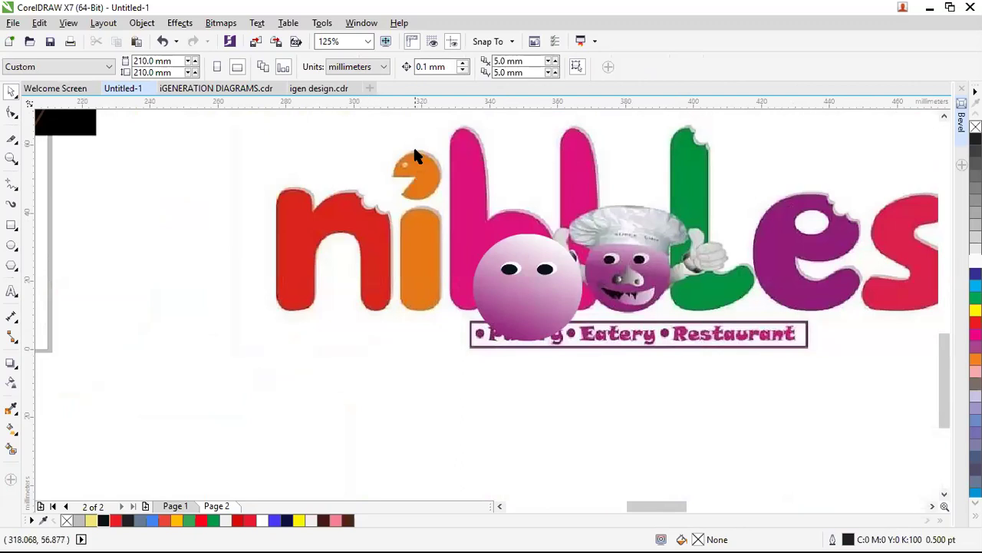
pyautogui.scroll(1, 413, 151)
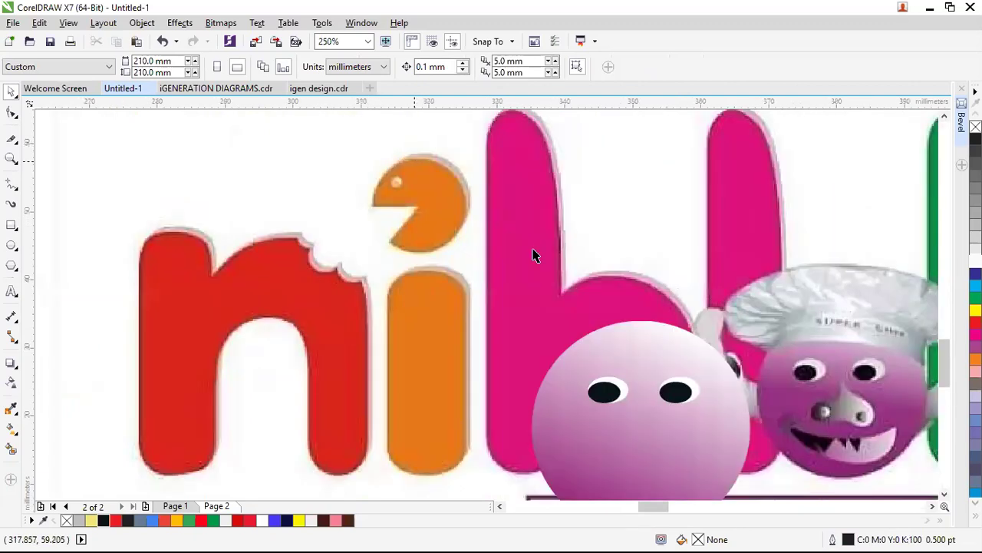
pyautogui.click(14, 186)
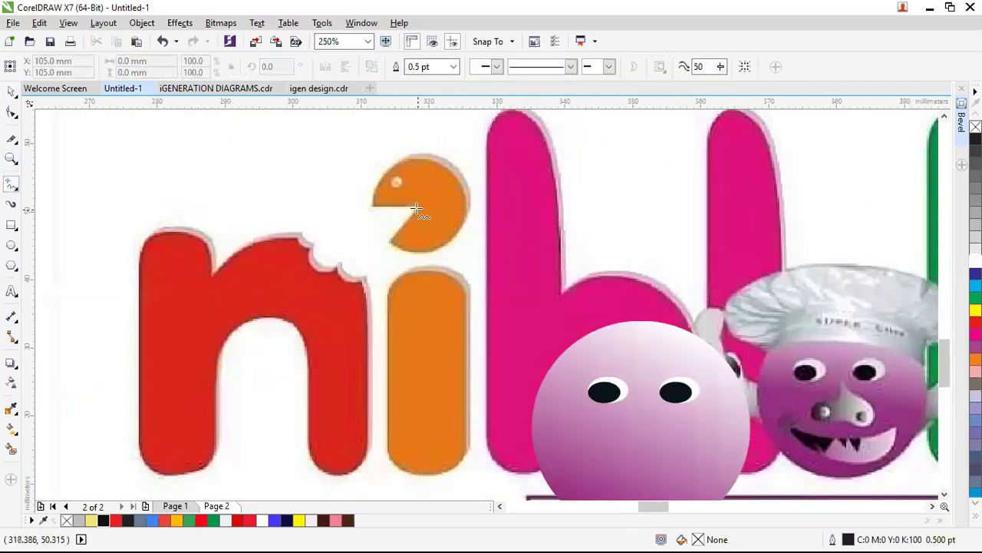
pyautogui.moveTo(421, 206); pyautogui.dragTo(364, 206)
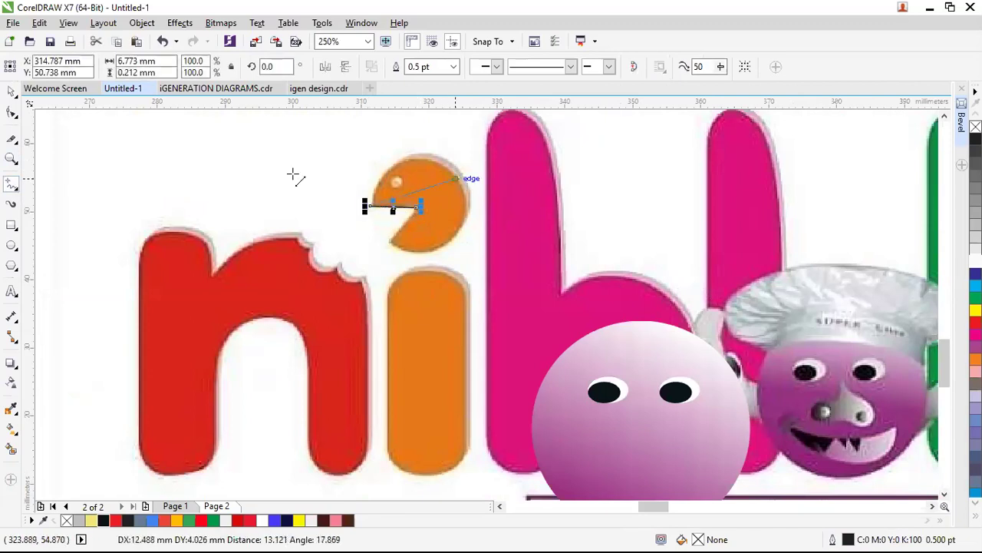
pyautogui.doubleClick(253, 170)
pyautogui.press('Delete')
# Draw an ellipse about 17.6 by 17.1 mm above the n, convert it to a pie and mirror it horizontally.
pyautogui.click(11, 244)
pyautogui.moveTo(142, 154); pyautogui.dragTo(261, 274)
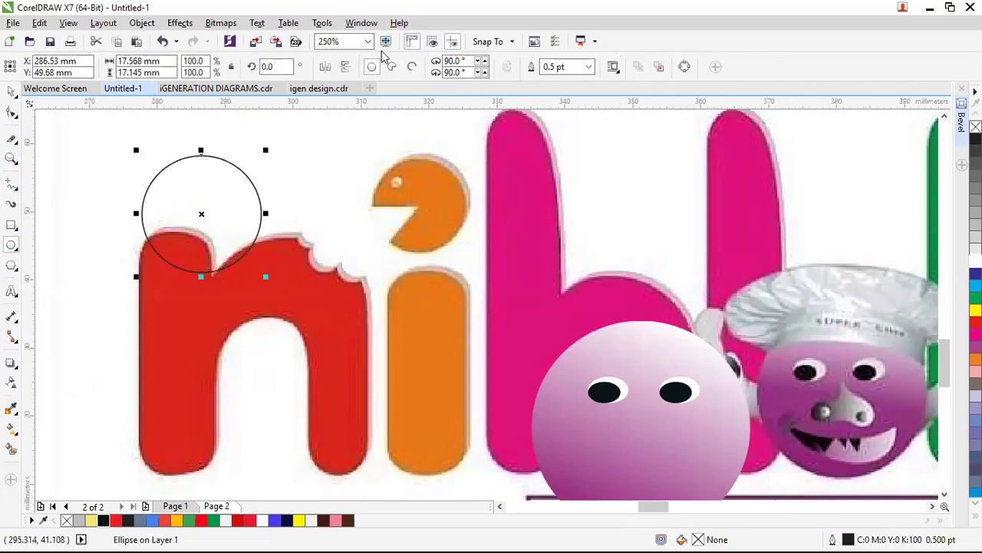
pyautogui.click(392, 67)
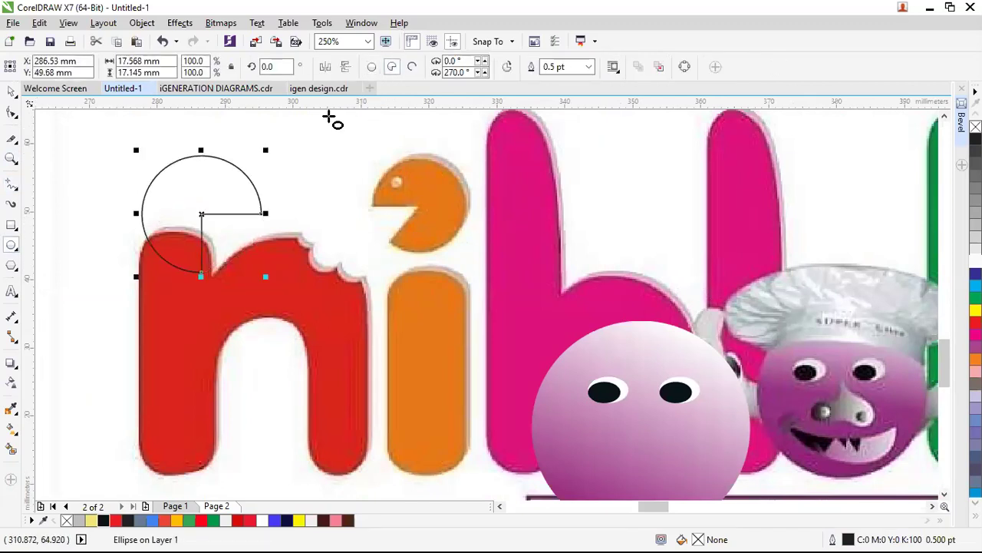
pyautogui.click(325, 66)
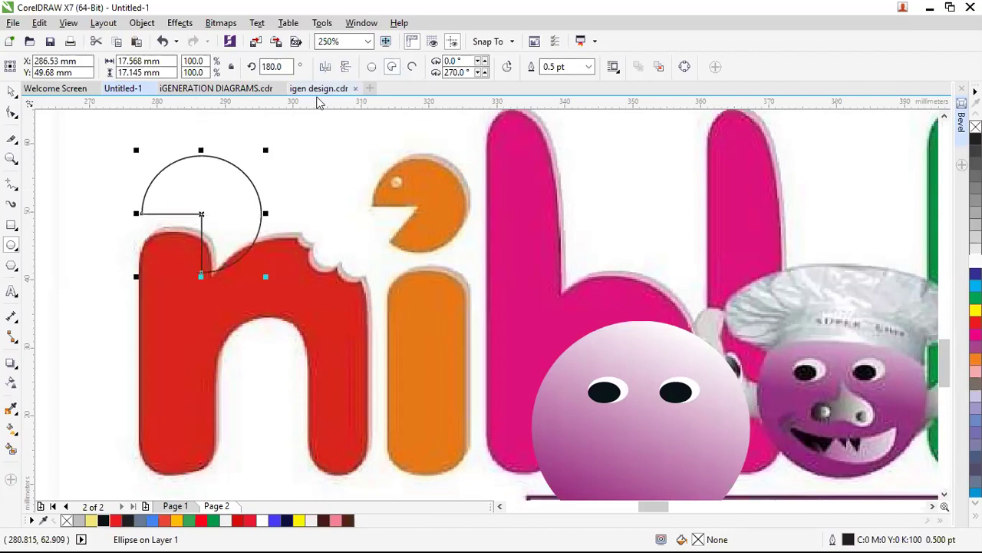
# Place the pie shape over the orange dot of the i and scale it to about 13.2 by 12.9 mm.
pyautogui.press('space')
pyautogui.moveTo(204, 213); pyautogui.dragTo(417, 204)
pyautogui.moveTo(483, 266); pyautogui.dragTo(421, 212)
# Narrow the pie's opening to match the dot's mouth, and give it the dot's sampled orange (#E67817) with no outline.
pyautogui.click(12, 112)
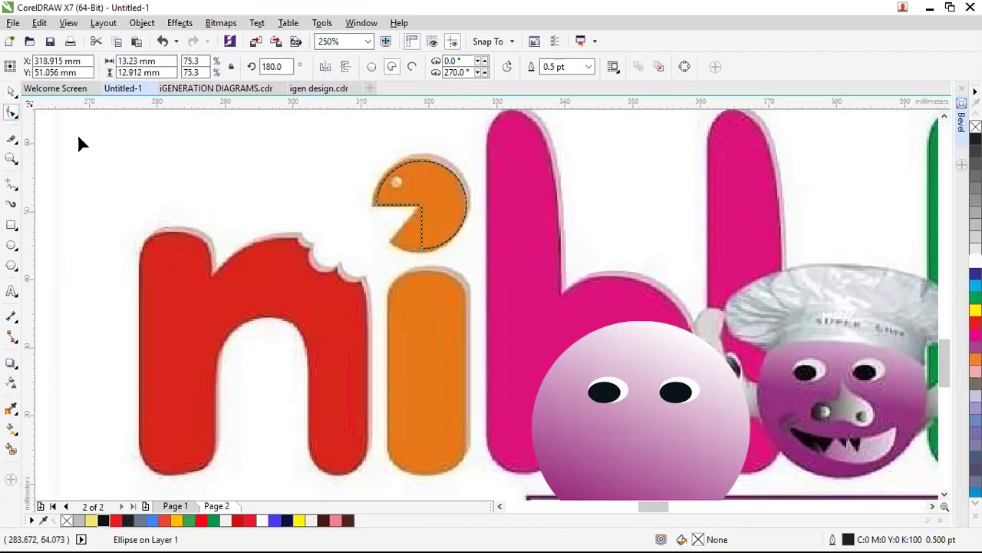
pyautogui.moveTo(388, 248); pyautogui.dragTo(392, 205)
pyautogui.press('space')
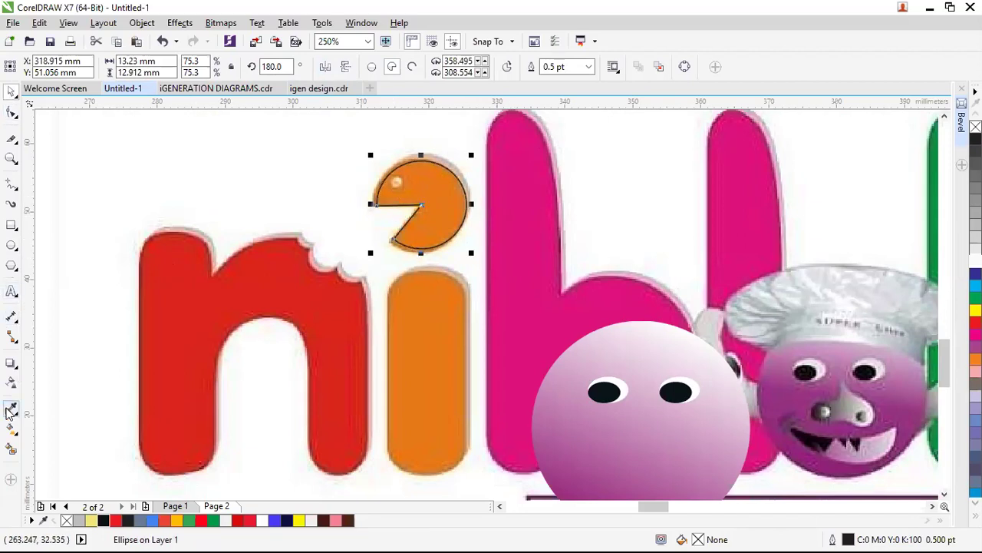
pyautogui.click(430, 216)
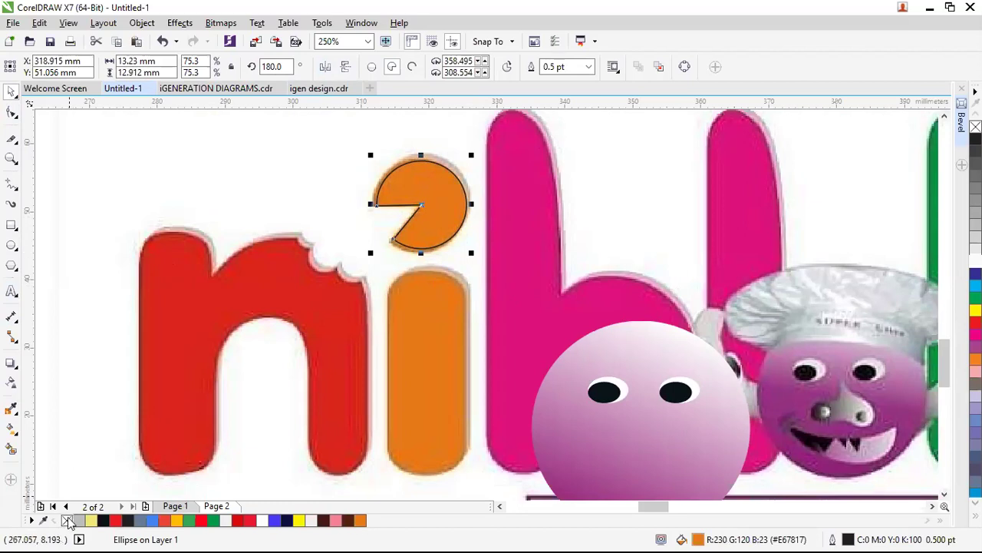
pyautogui.click(376, 163)
# Draw an eye ellipse about 2.1 by 1.7 mm on the orange pie, with white fill and white outline.
pyautogui.click(12, 245)
pyautogui.scroll(2, 373, 178)
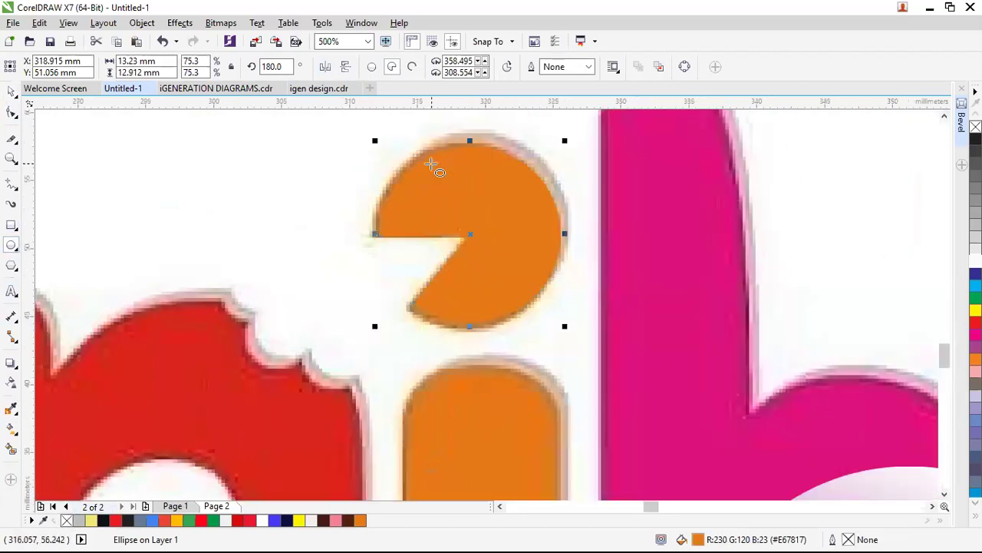
pyautogui.moveTo(432, 164); pyautogui.dragTo(460, 193)
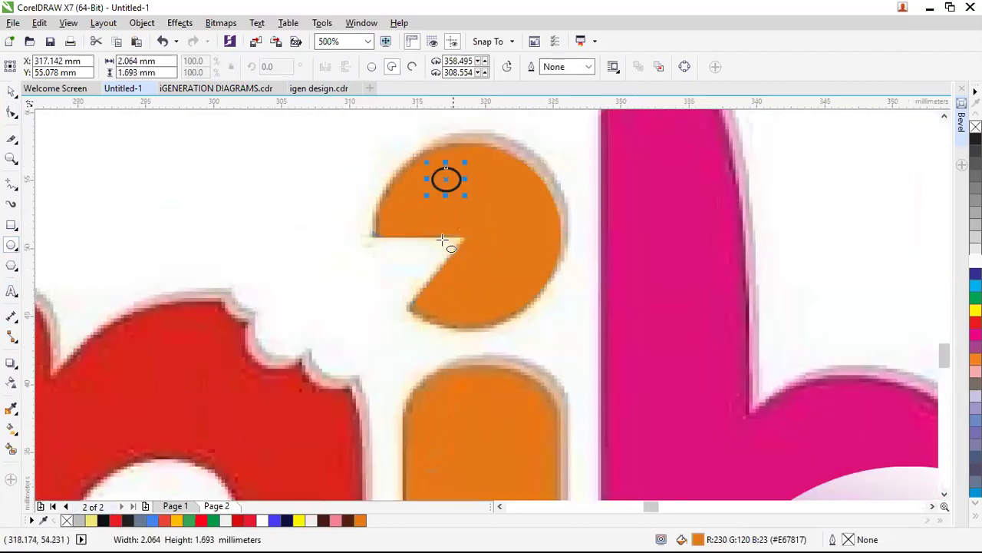
pyautogui.click(262, 521)
pyautogui.rightClick(262, 520)
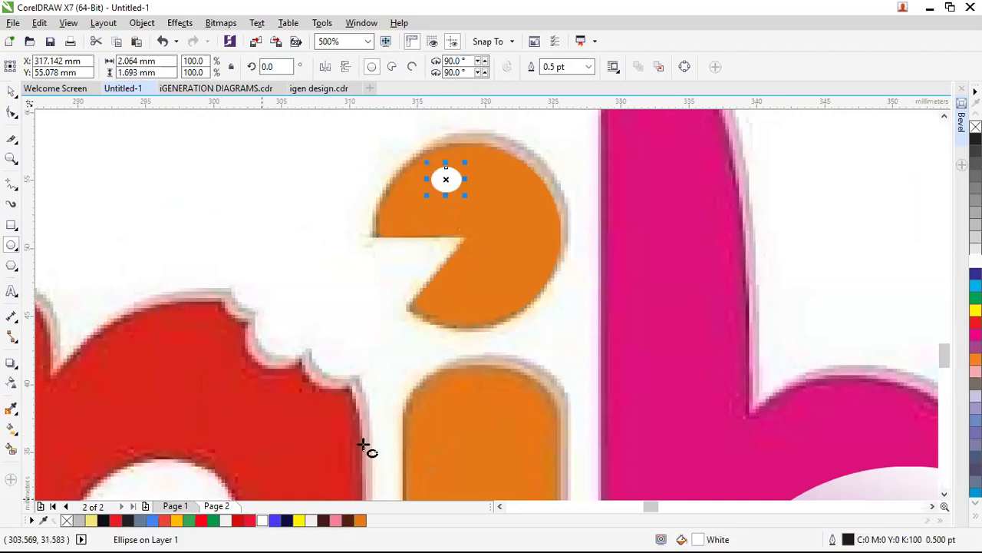
# Move the orange pie and its white eye together off the original dot to the empty area above the n.
pyautogui.scroll(-2, 504, 230)
pyautogui.scroll(-4, 405, 158)
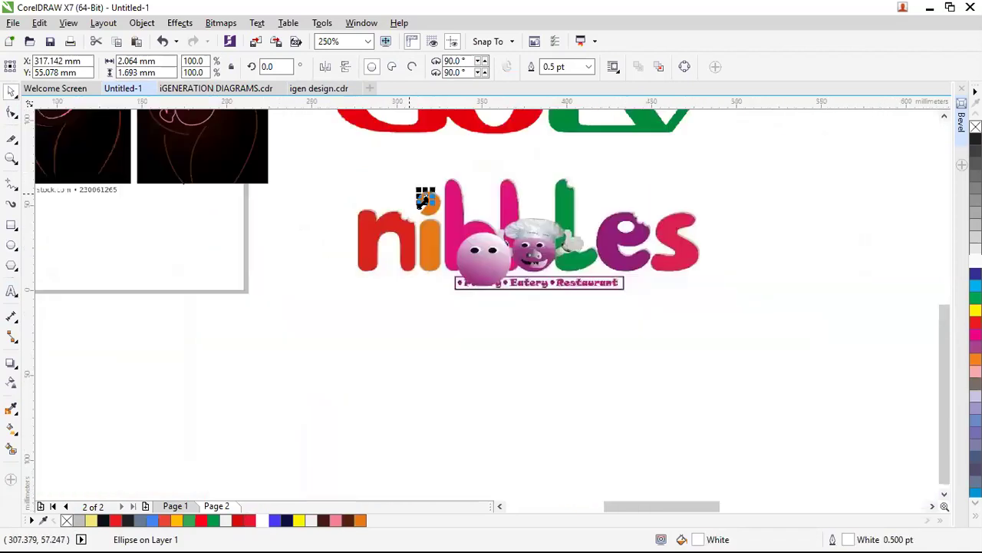
pyautogui.keyDown('shift'); pyautogui.click(428, 202); pyautogui.keyUp('shift')
pyautogui.moveTo(430, 199); pyautogui.dragTo(388, 188)
pyautogui.scroll(4, 445, 201)
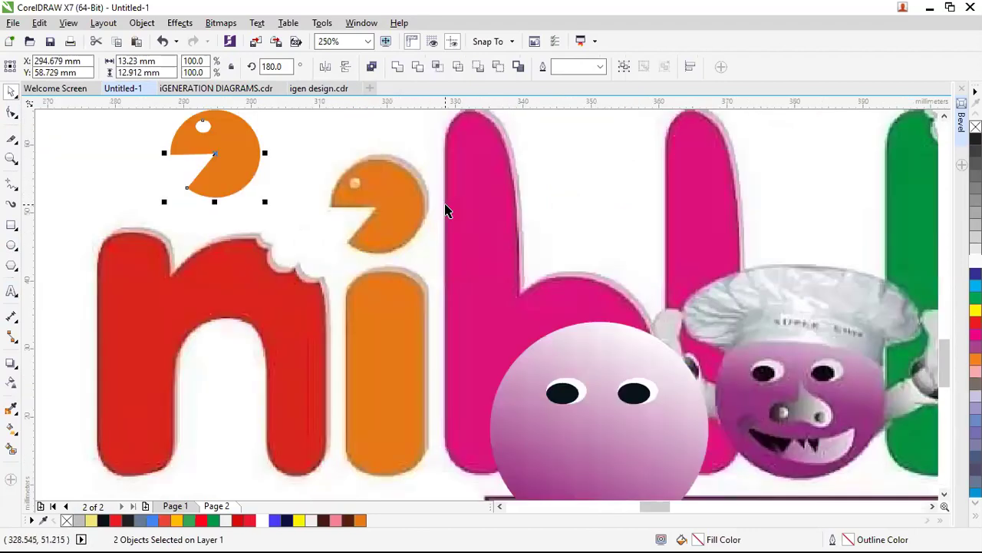
# Examine the mascot's face, hat and hand in the nibbles logo, and the letter shapes of the GOtv logo above it.
pyautogui.scroll(-2, 444, 216)
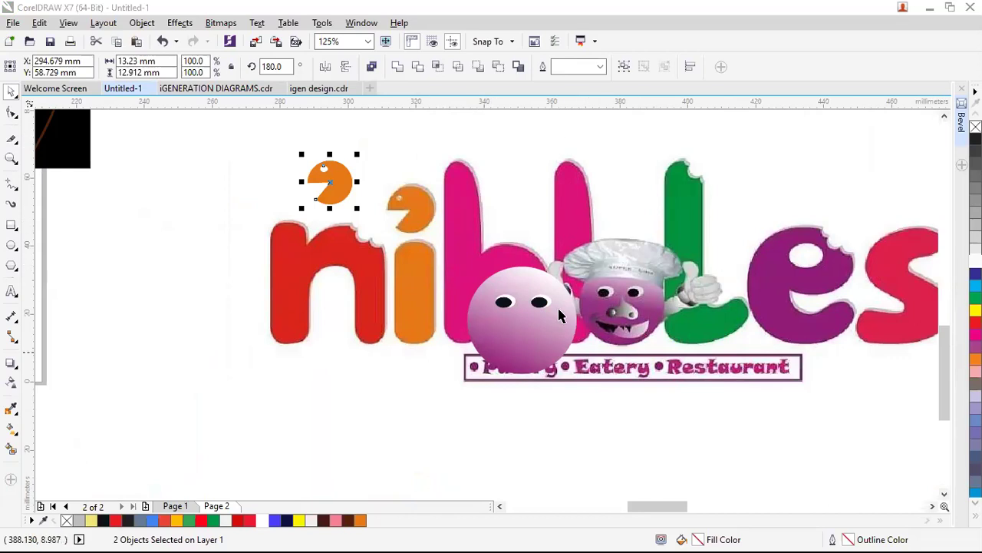
pyautogui.scroll(-1, 557, 307)
pyautogui.scroll(1, 465, 268)
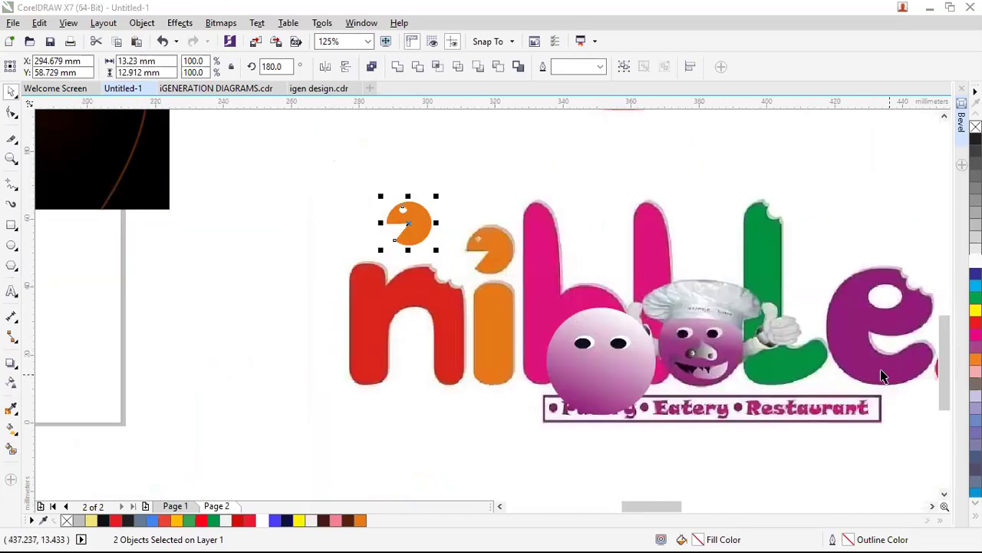
pyautogui.scroll(1, 835, 328)
pyautogui.scroll(1, 770, 330)
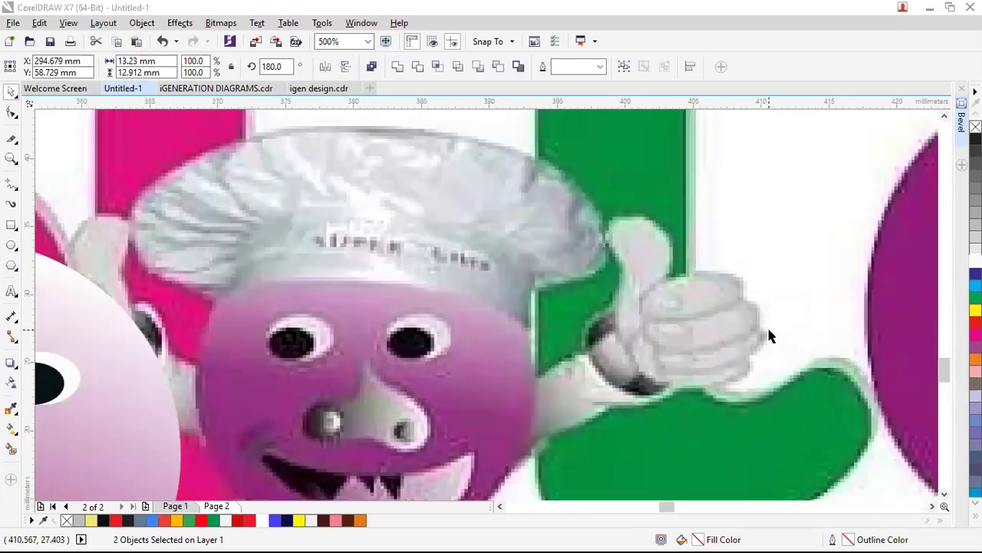
pyautogui.scroll(-1, 770, 334)
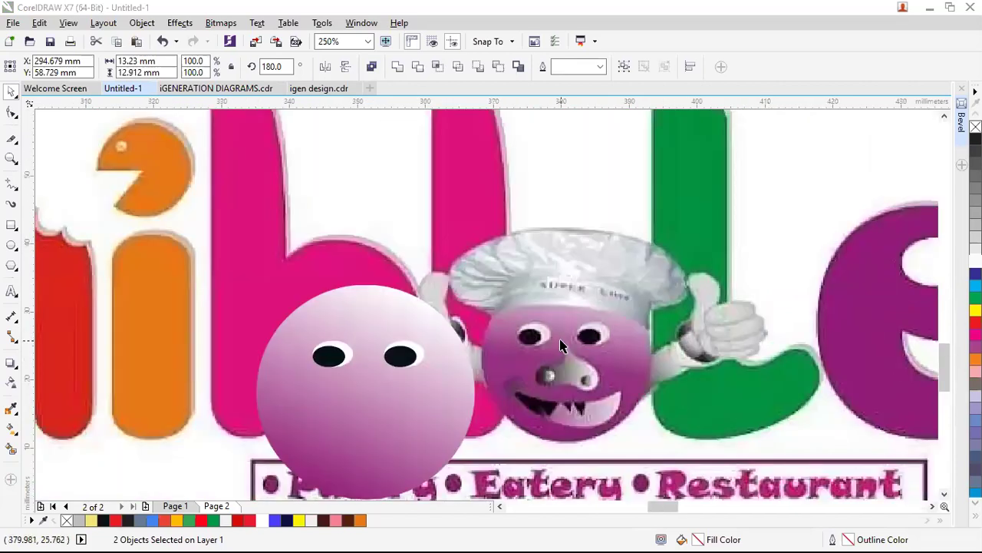
pyautogui.scroll(-2, 562, 345)
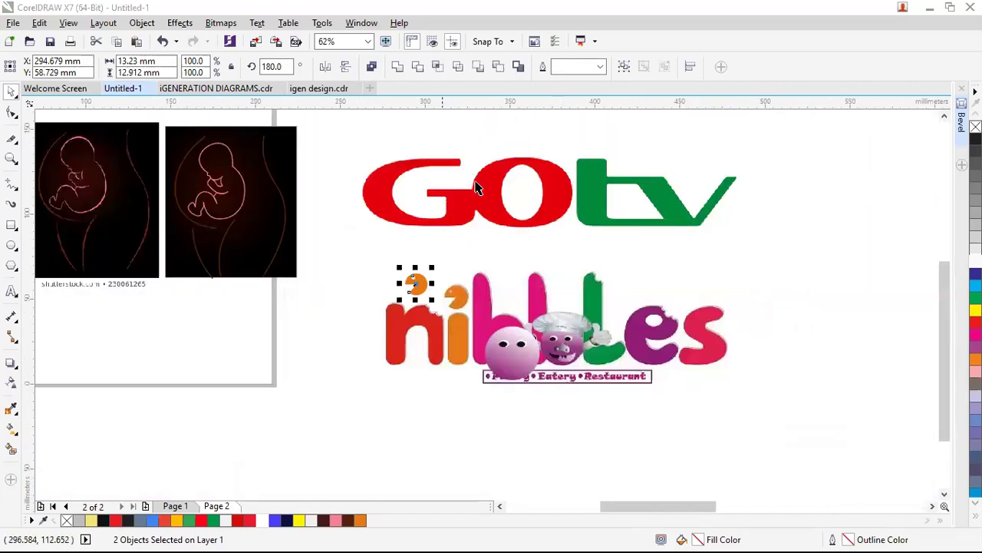
pyautogui.scroll(1, 471, 133)
pyautogui.scroll(-1, 546, 128)
pyautogui.scroll(1, 546, 128)
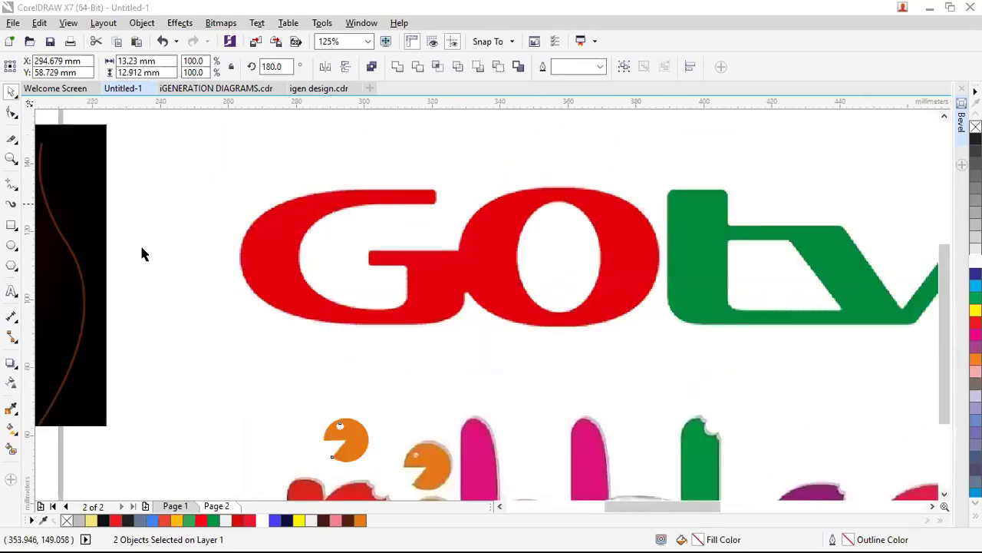
pyautogui.scroll(-2, 268, 207)
pyautogui.scroll(1, 430, 193)
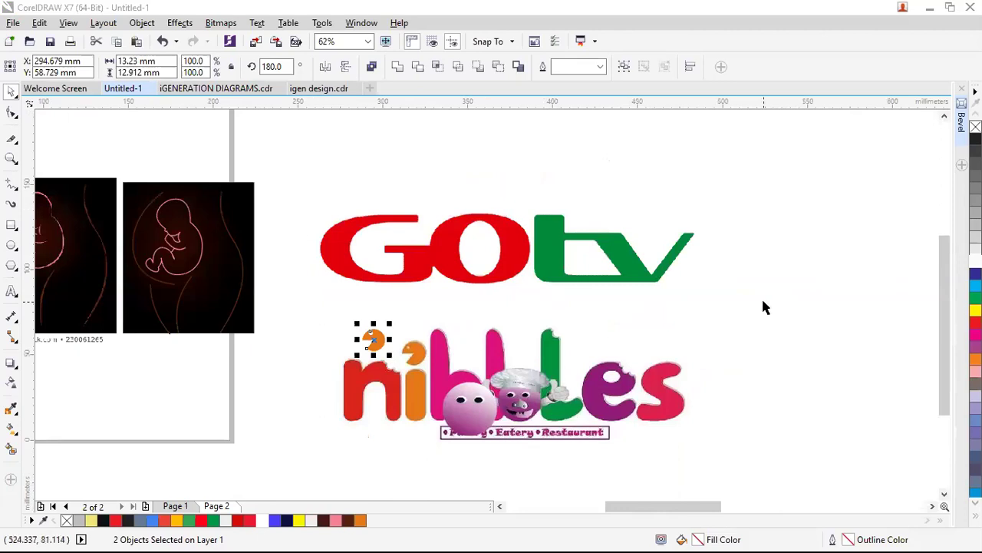
pyautogui.click(497, 298)
pyautogui.scroll(-1, 497, 298)
pyautogui.press('z')
pyautogui.moveTo(399, 238); pyautogui.dragTo(562, 293)
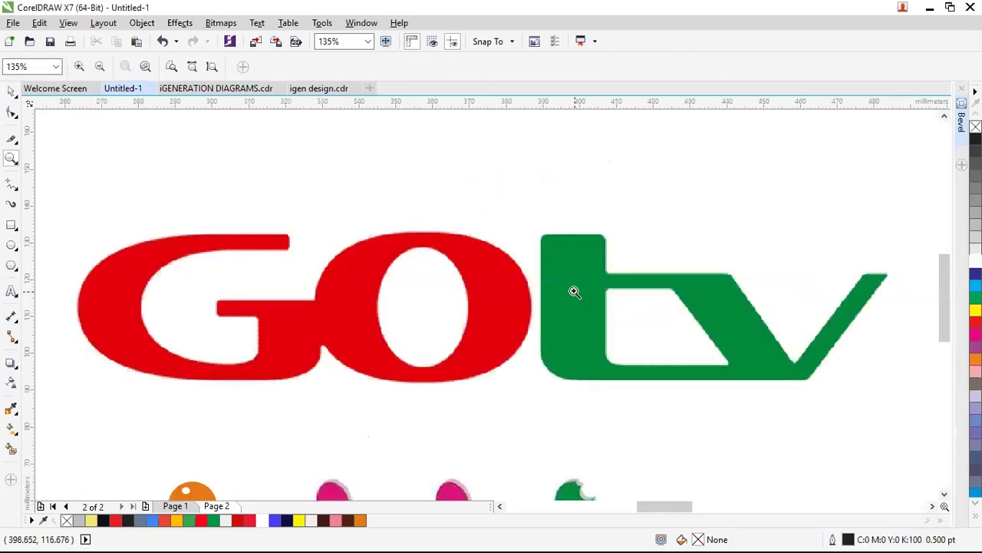
pyautogui.press('space')
pyautogui.click(8, 186)
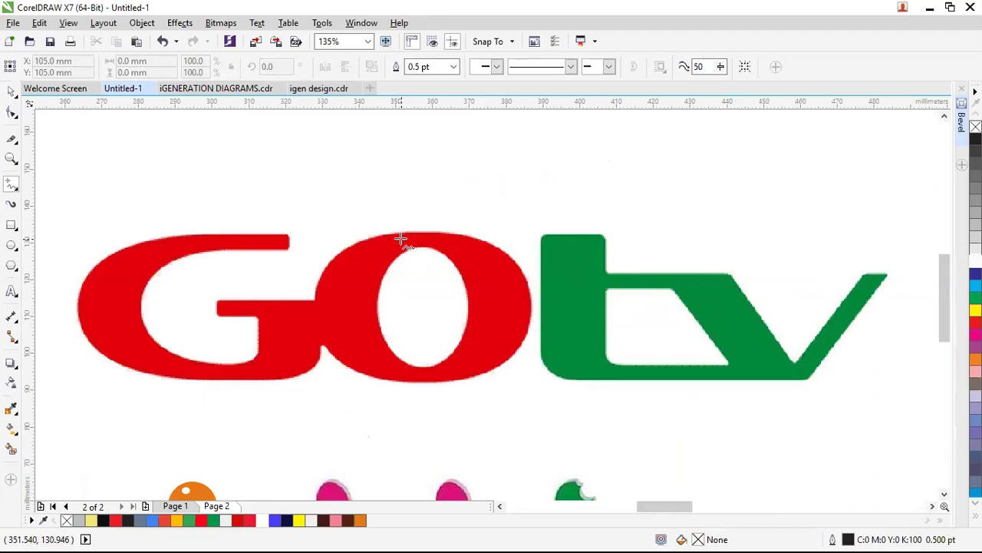
pyautogui.press('space')
# Convert the GOtv bitmap to vectors with Quick Trace and move the traced group to the empty area right of the original.
pyautogui.scroll(-5, 401, 240)
pyautogui.scroll(2, 389, 250)
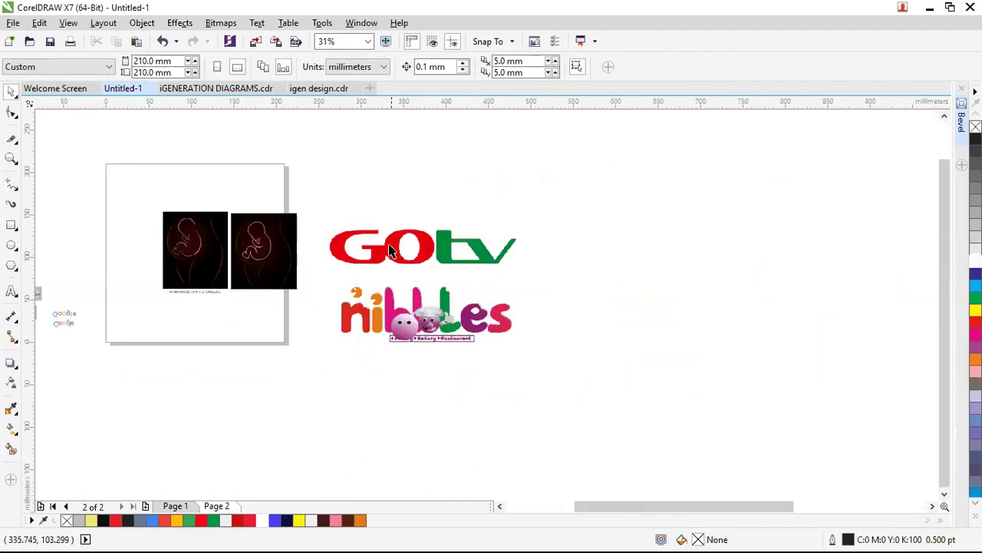
pyautogui.click(390, 247)
pyautogui.rightClick(454, 173)
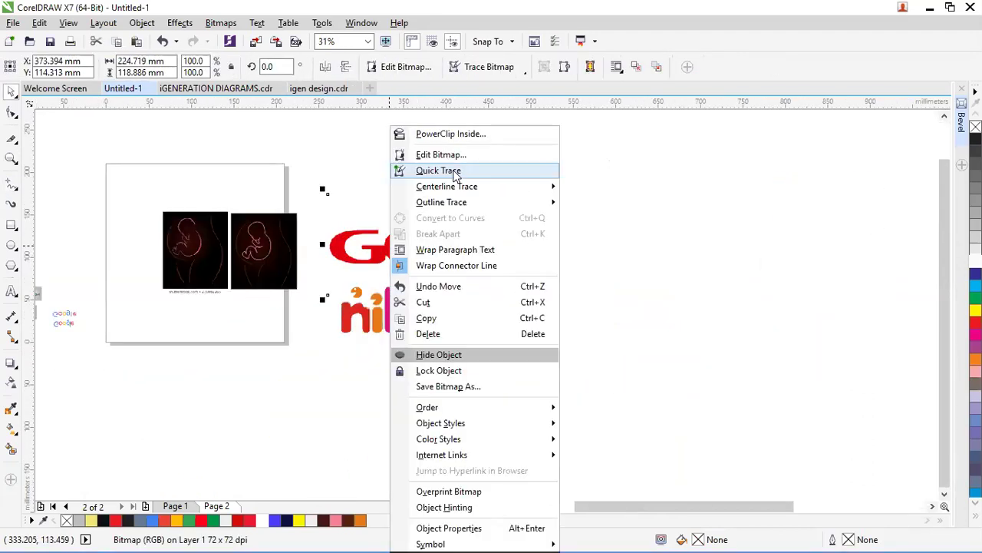
pyautogui.click(442, 251)
pyautogui.click(421, 247)
pyautogui.moveTo(417, 246); pyautogui.dragTo(702, 255)
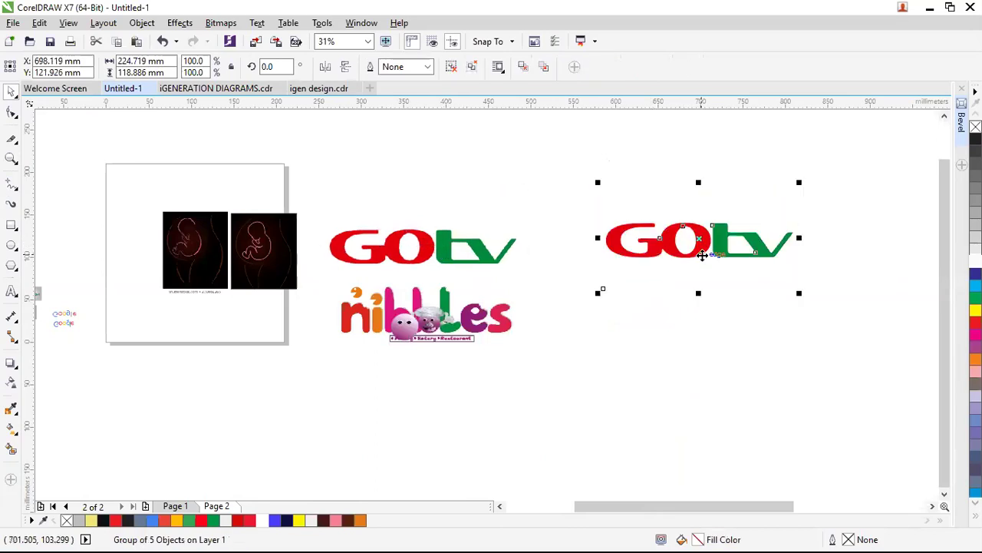
# Ungroup the traced GOtv logo and select its white background shape.
pyautogui.scroll(1, 822, 227)
pyautogui.click(822, 227)
pyautogui.click(722, 193)
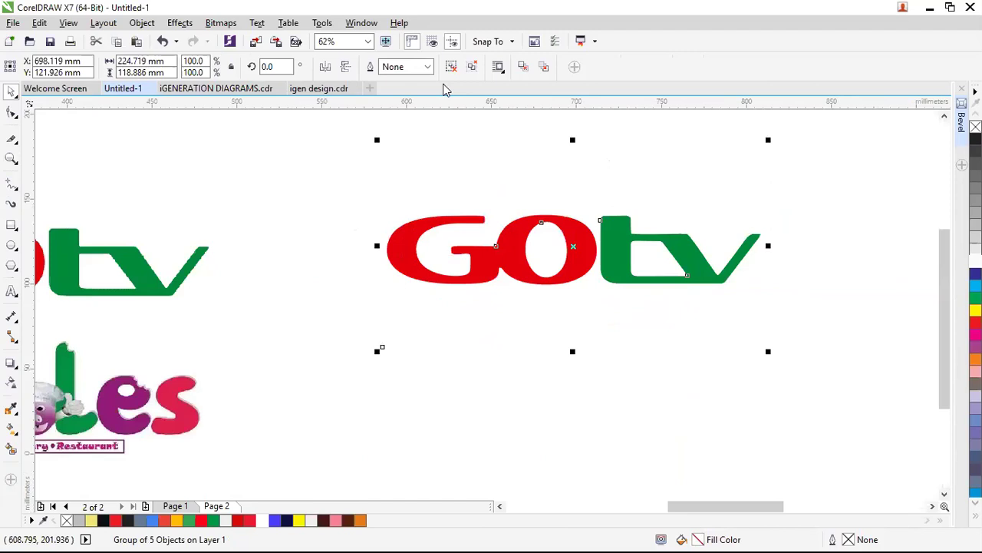
pyautogui.hotkey('ctrl', 'u')
pyautogui.click(392, 150)
pyautogui.click(392, 152)
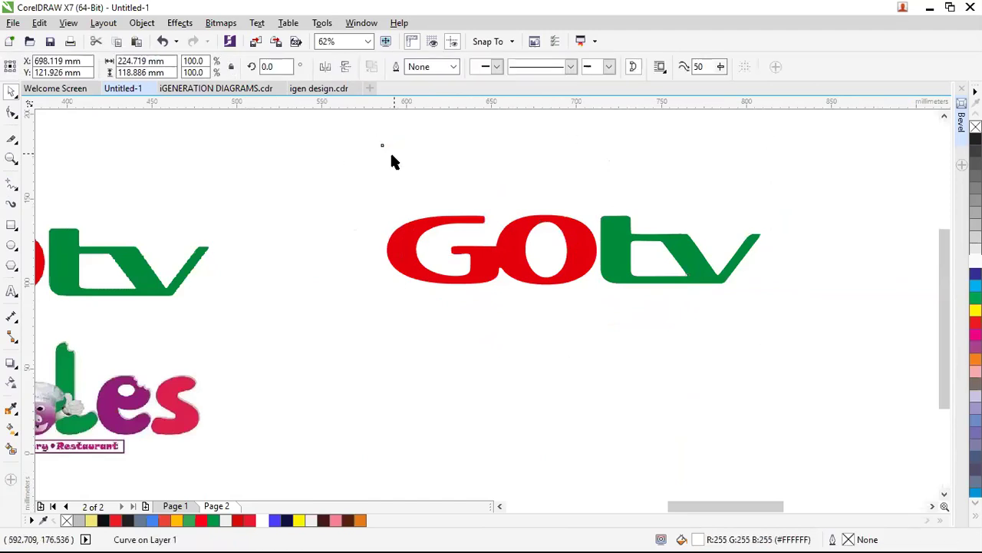
# Move the traced GOtv letter shapes back to just above the original bitmap logo.
pyautogui.click(541, 267)
pyautogui.moveTo(323, 149); pyautogui.dragTo(860, 355)
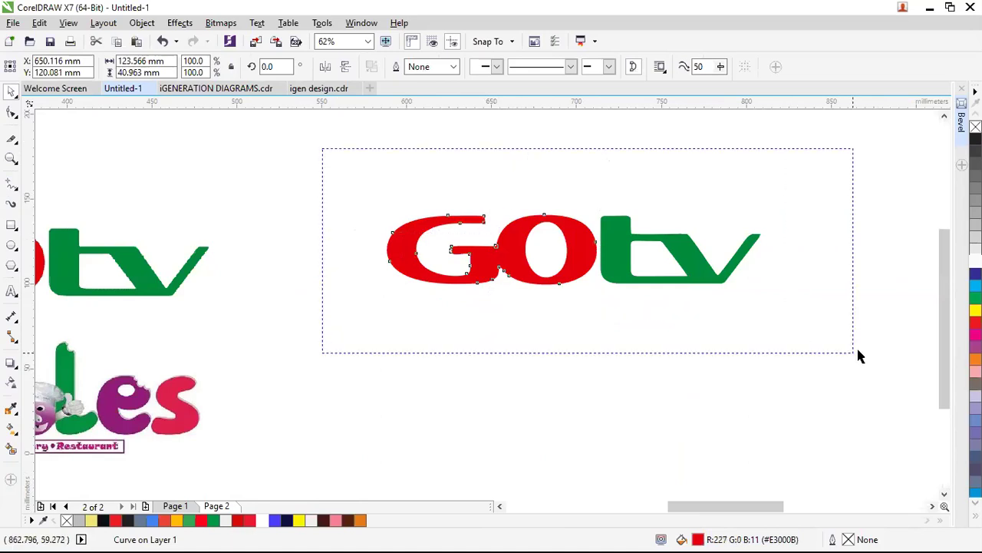
pyautogui.scroll(-2, 614, 278)
pyautogui.moveTo(600, 268); pyautogui.dragTo(336, 228)
pyautogui.click(274, 248)
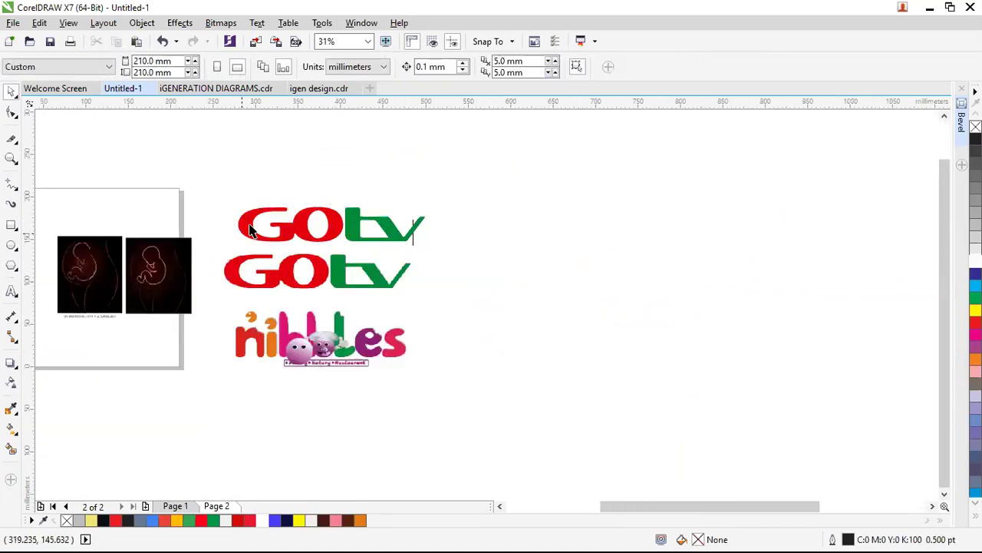
# Shift all the traced GOtv letter shapes so they line up vertically with the original logo beneath them.
pyautogui.scroll(2, 257, 224)
pyautogui.click(396, 235)
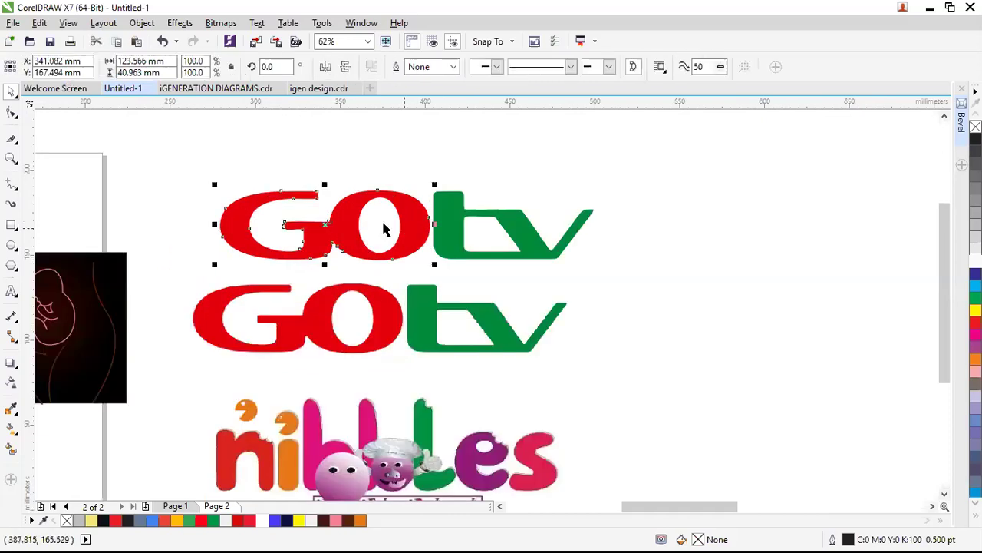
pyautogui.moveTo(173, 142); pyautogui.dragTo(656, 285)
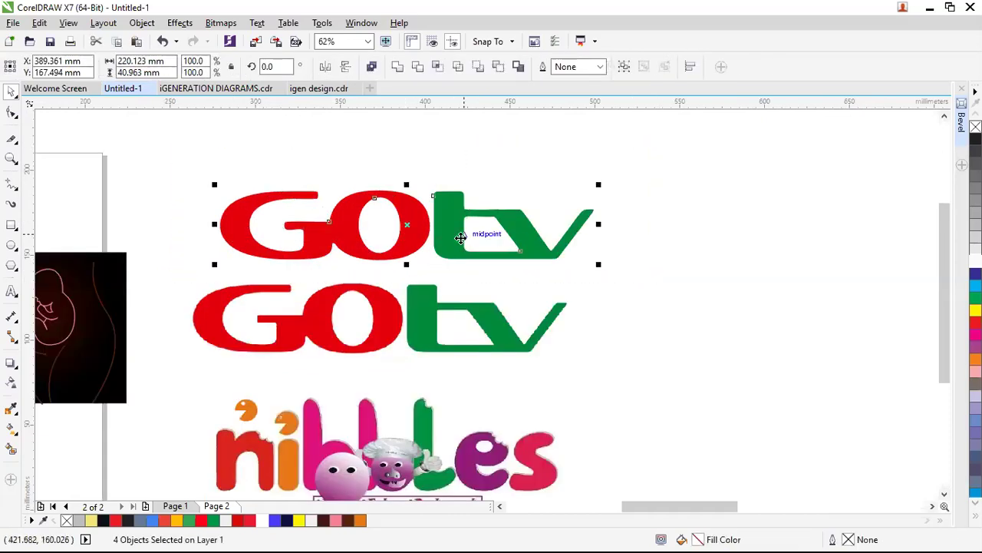
pyautogui.moveTo(454, 234); pyautogui.dragTo(427, 238)
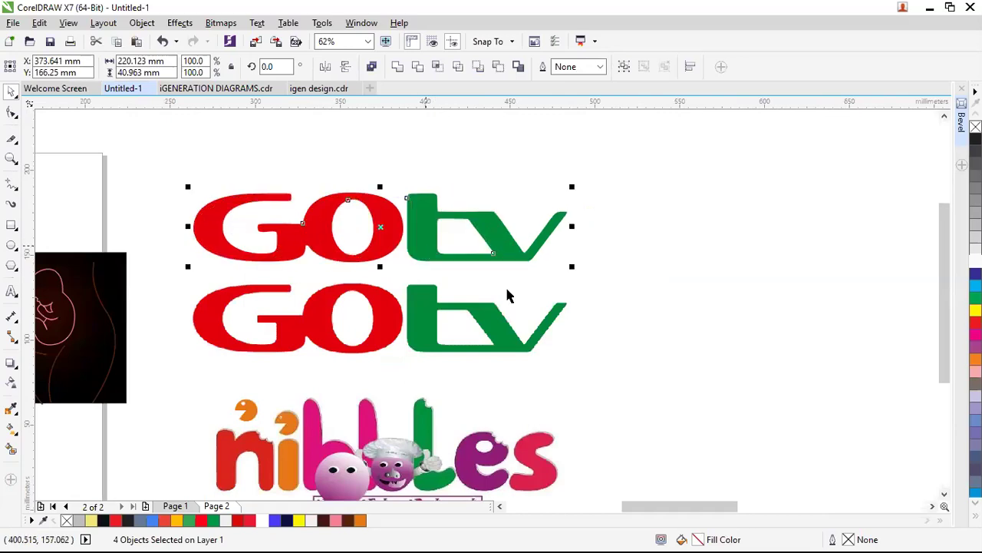
pyautogui.click(683, 287)
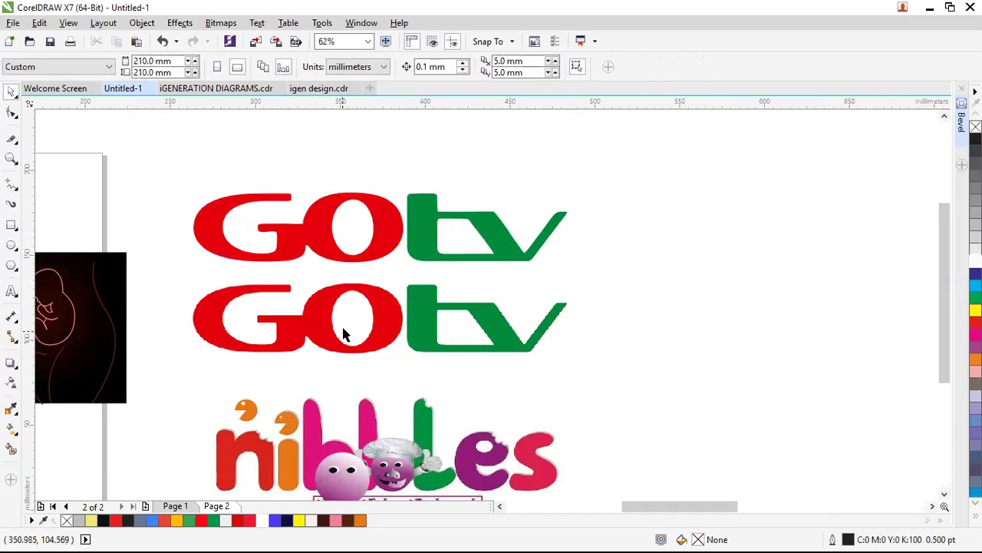
# Select all the traced GOtv letter shapes above the original bitmap logo and delete them.
pyautogui.click(253, 211)
pyautogui.moveTo(136, 144); pyautogui.dragTo(597, 288)
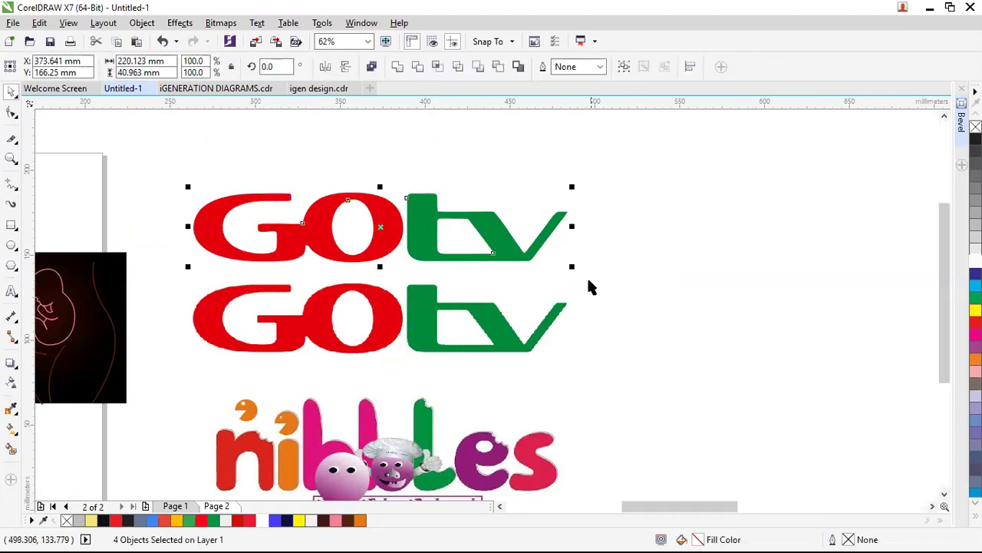
pyautogui.press('Delete')
# Start a straight-segment Freehand outline at the G's crossbar and run it around the top, outer side and bottom of the O.
pyautogui.scroll(3, 259, 352)
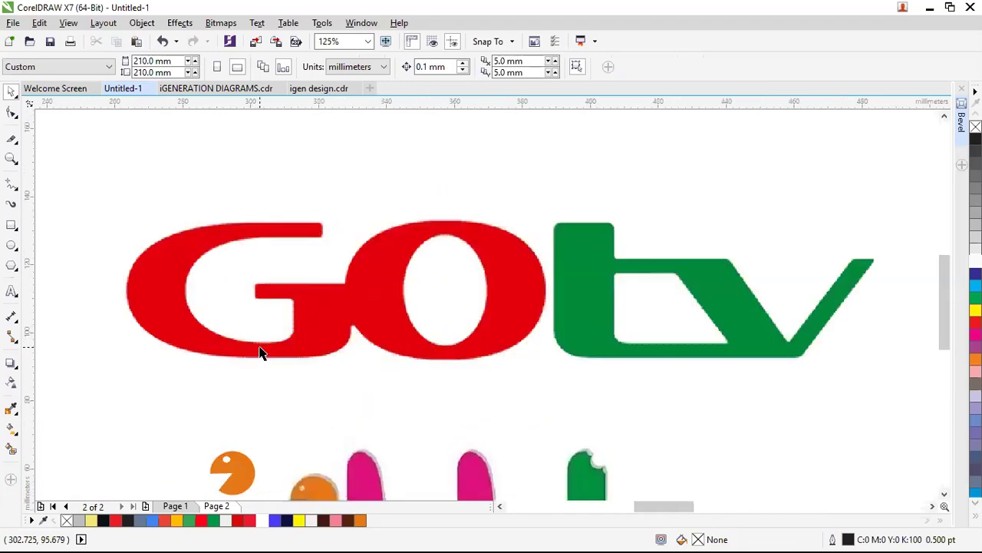
pyautogui.click(12, 184)
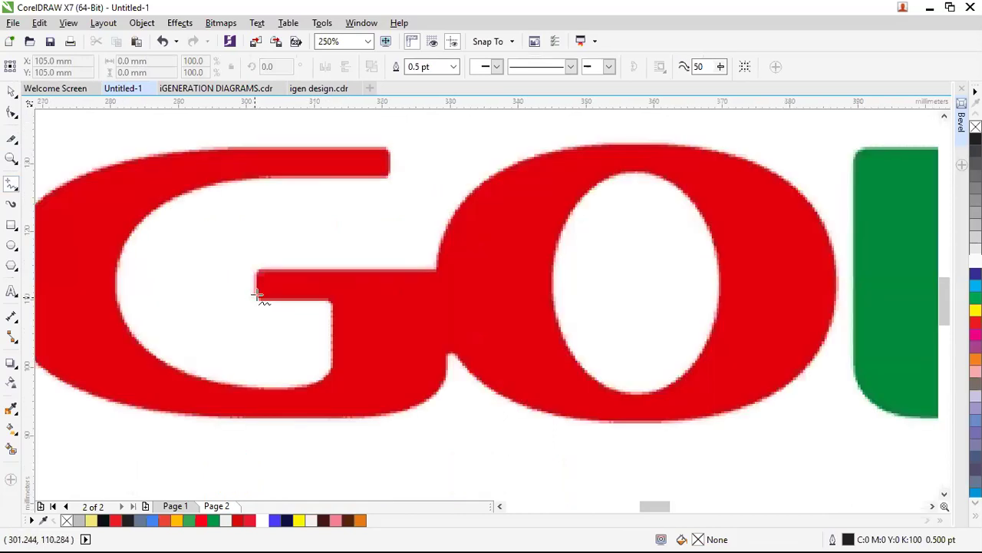
pyautogui.scroll(1, 254, 297)
pyautogui.click(256, 295)
pyautogui.click(257, 271)
pyautogui.click(256, 270)
pyautogui.click(440, 267)
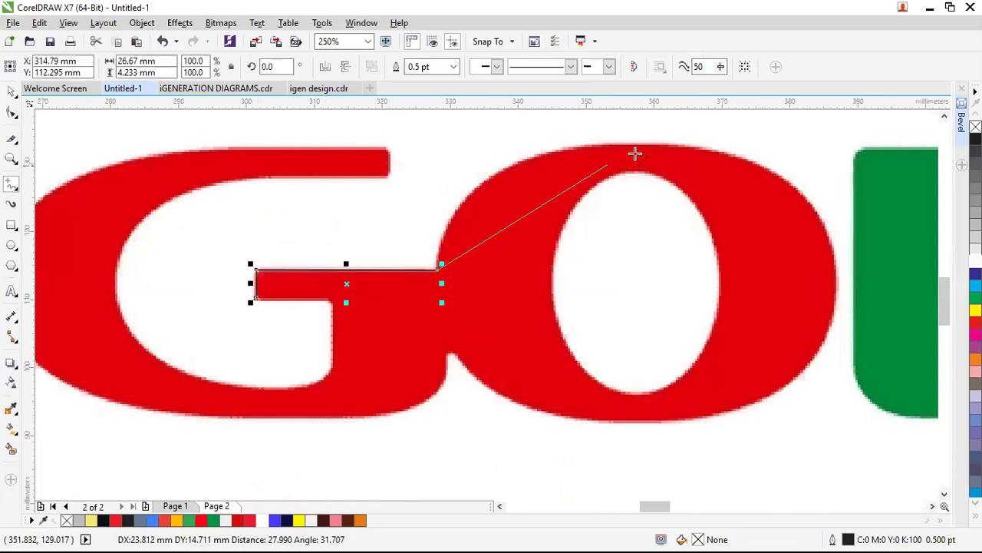
pyautogui.click(654, 143)
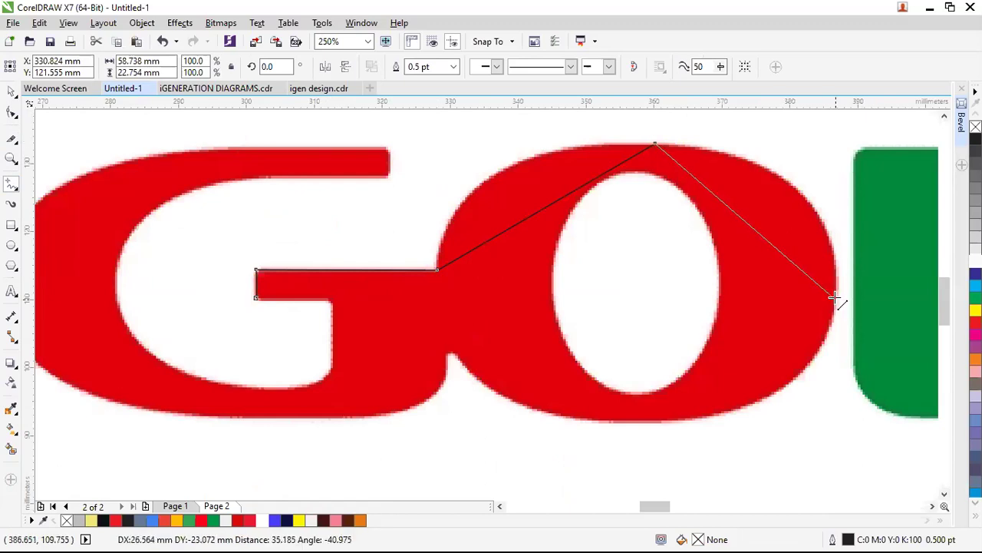
pyautogui.click(835, 299)
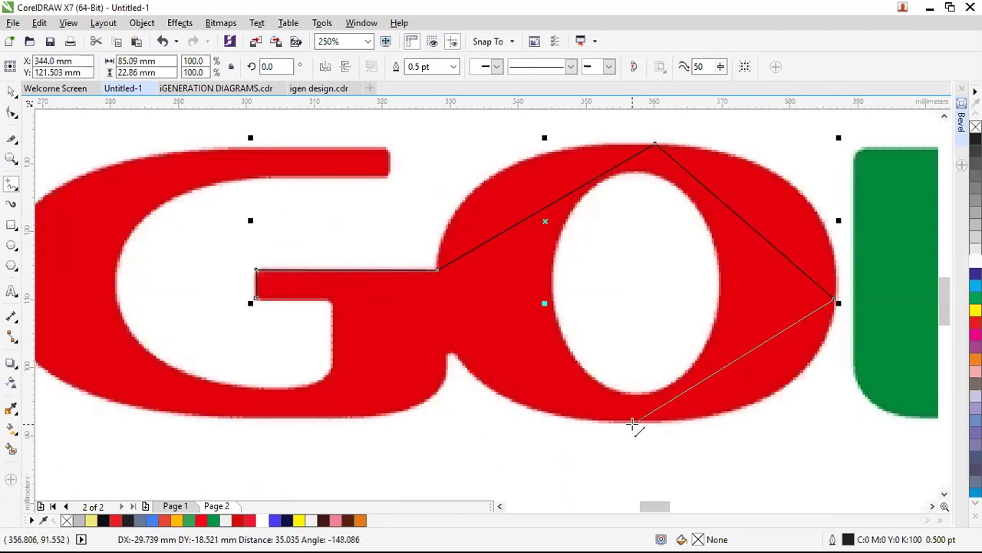
pyautogui.click(629, 423)
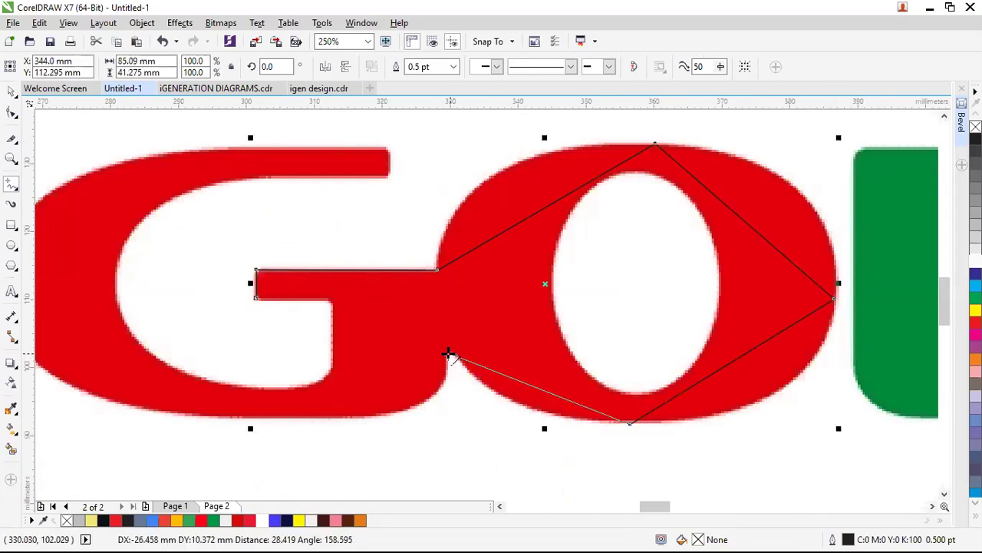
# Continue the outline from the notch between the letters around the G's outer edge to the upper corner of its top arm.
pyautogui.click(448, 355)
pyautogui.click(370, 418)
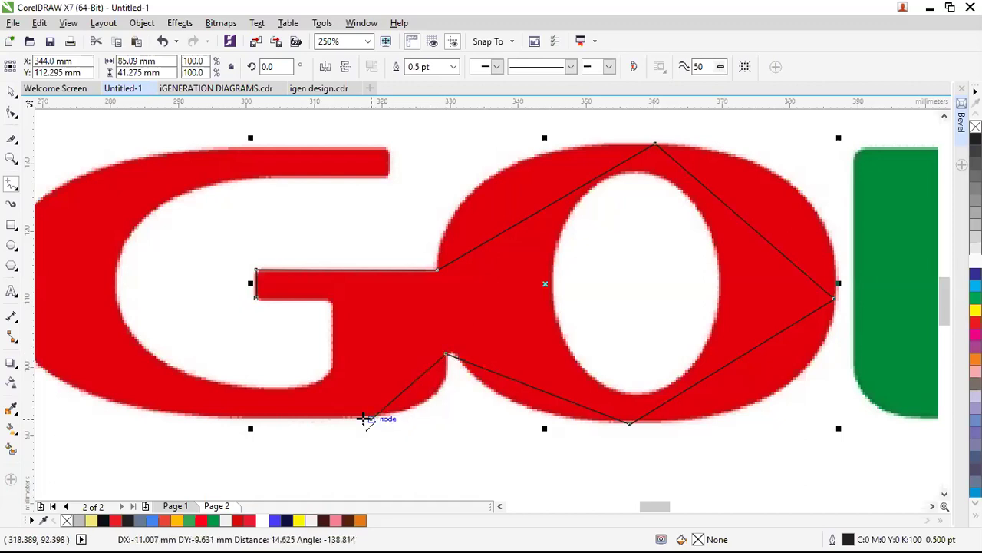
pyautogui.click(213, 413)
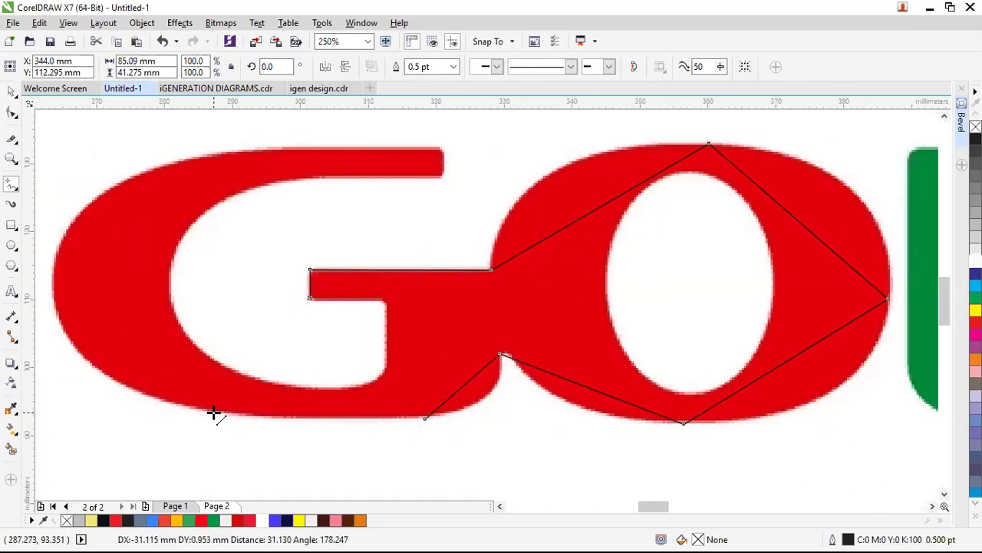
pyautogui.click(128, 254)
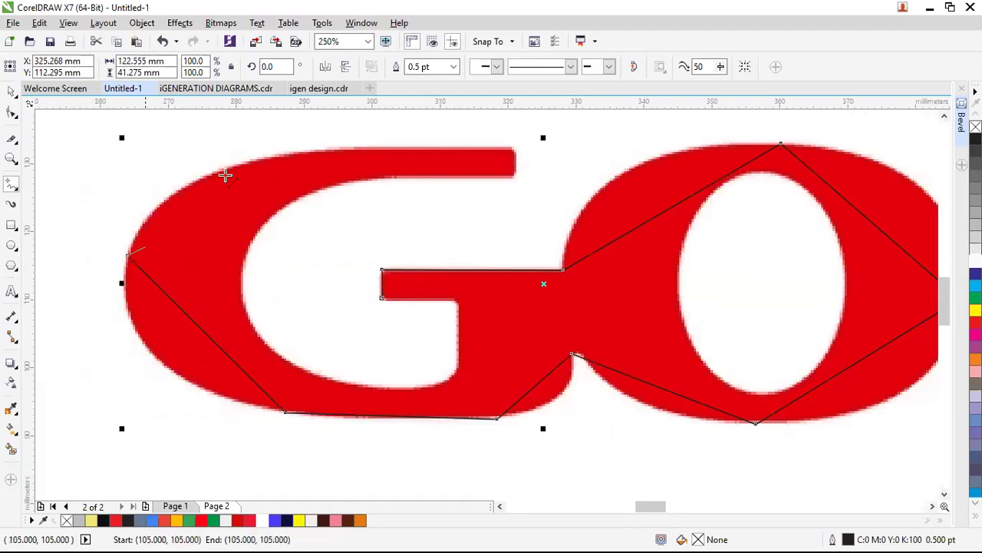
pyautogui.click(352, 148)
pyautogui.click(512, 147)
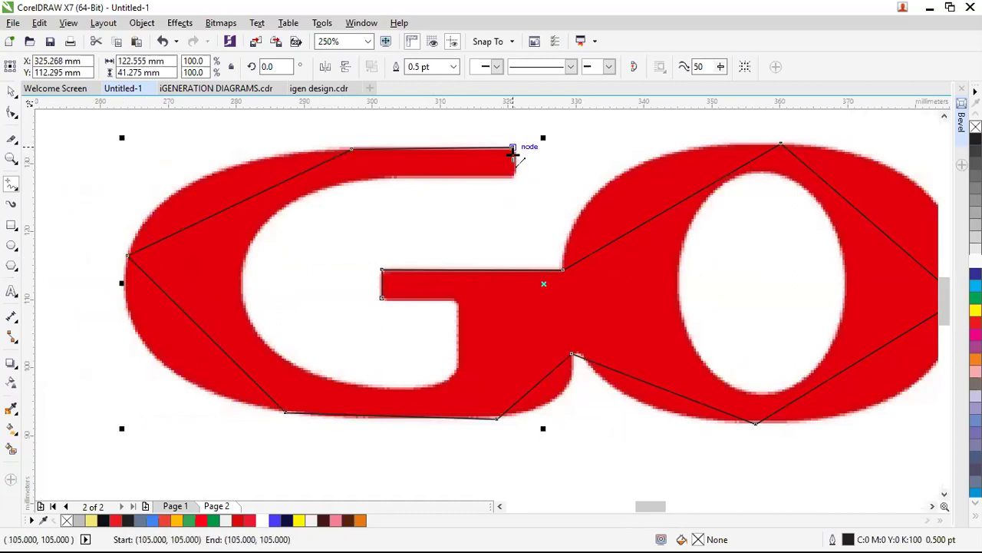
# Trace the end of the G's top arm and its inner edge with straight segments, closing the outline at the crossbar start point.
pyautogui.click(513, 177)
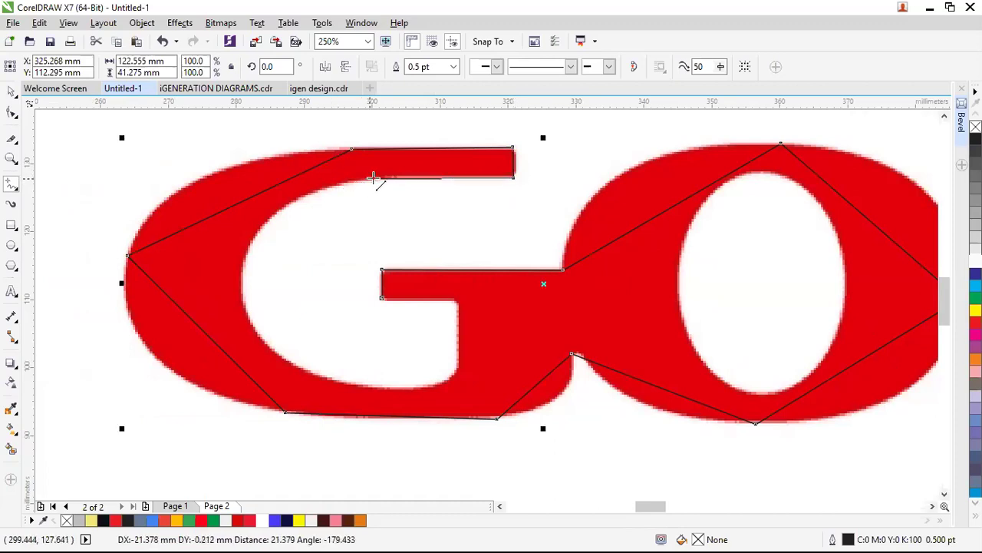
pyautogui.click(374, 178)
pyautogui.click(242, 300)
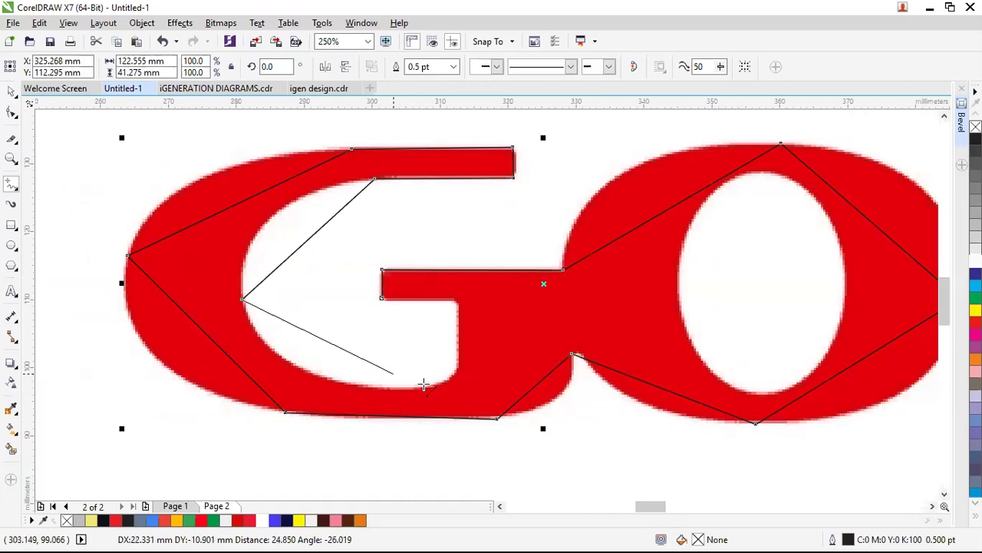
pyautogui.click(391, 388)
pyautogui.click(458, 358)
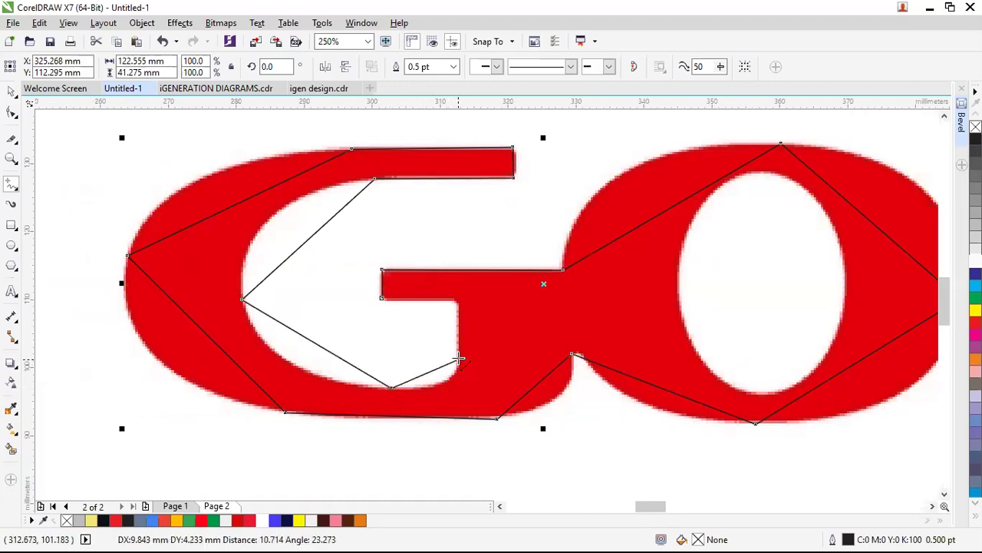
pyautogui.click(458, 299)
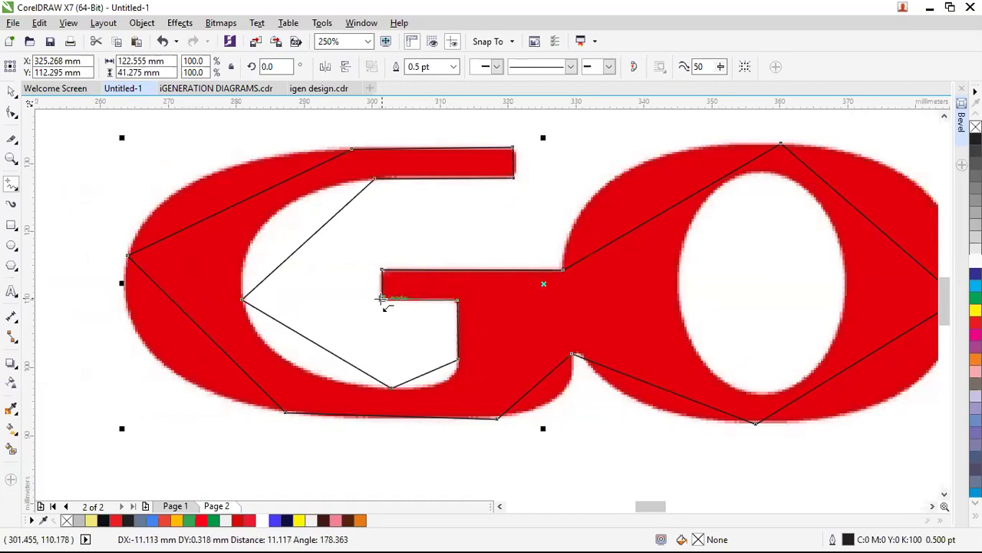
# Convert the outline segment at the G's upper-left outer edge to a curve and bend it onto the bitmap edge.
pyautogui.scroll(-2, 341, 315)
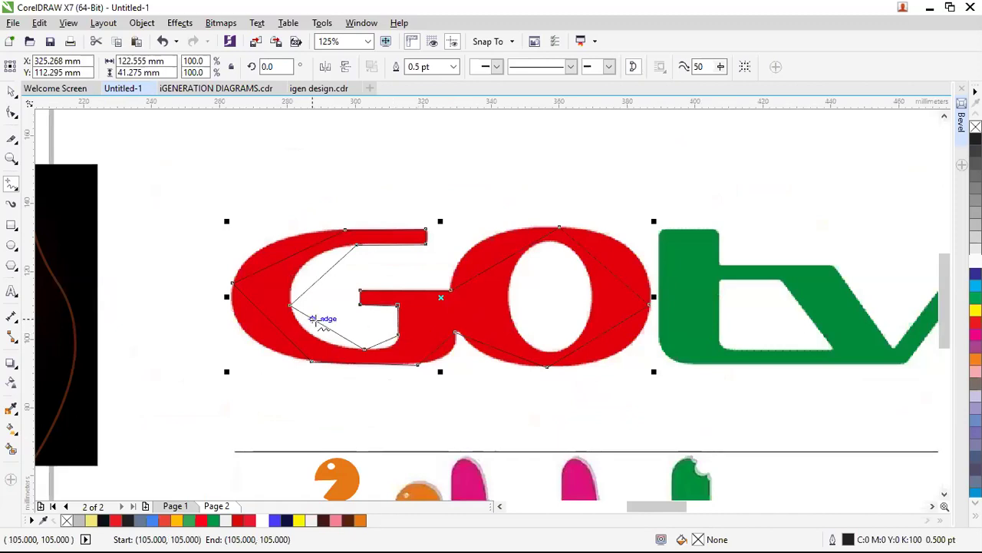
pyautogui.scroll(2, 415, 346)
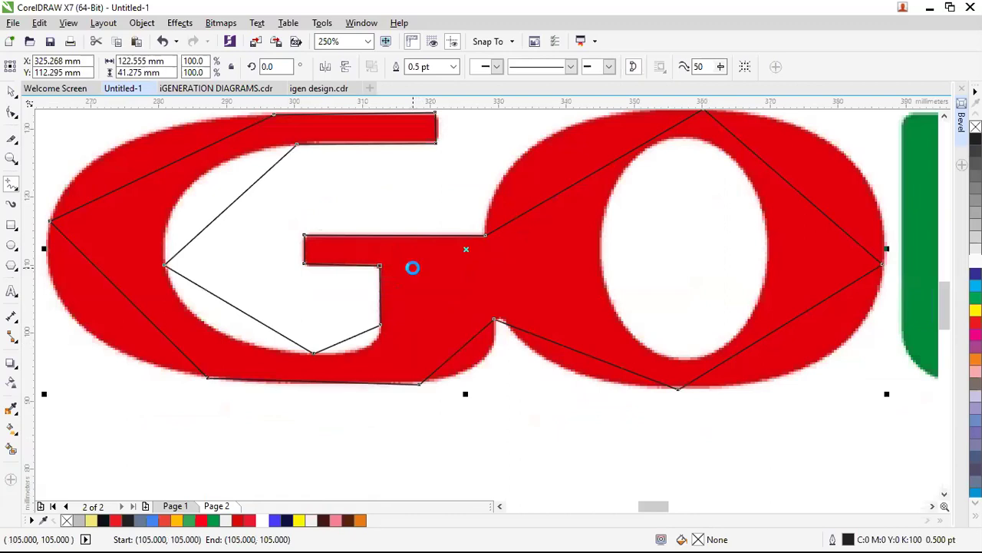
pyautogui.scroll(-2, 412, 267)
pyautogui.scroll(2, 453, 179)
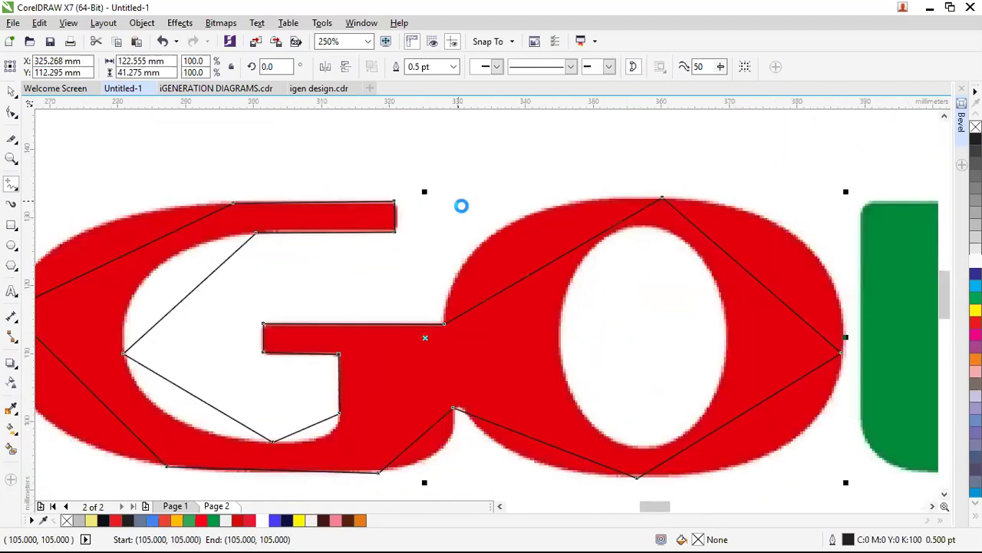
pyautogui.scroll(-2, 373, 258)
pyautogui.scroll(2, 371, 257)
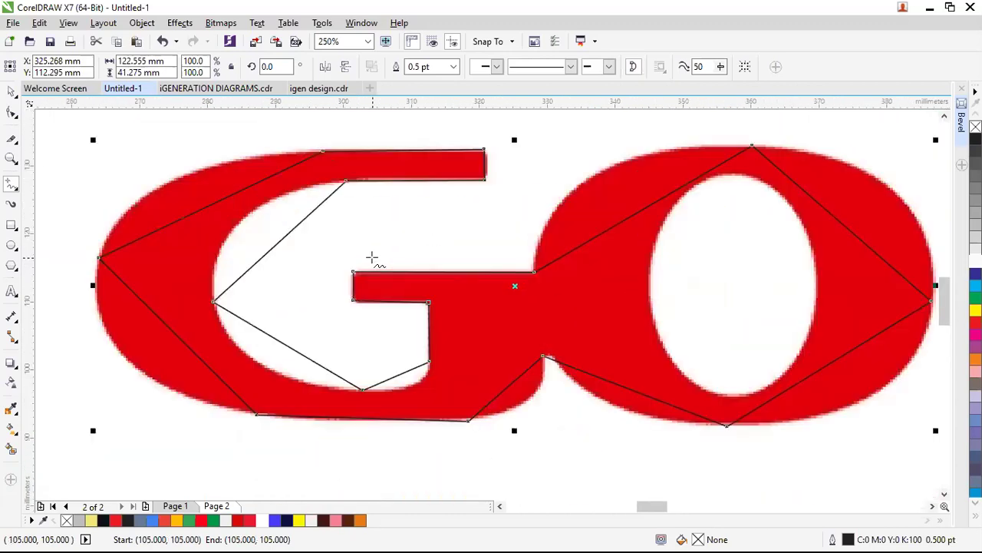
pyautogui.click(11, 113)
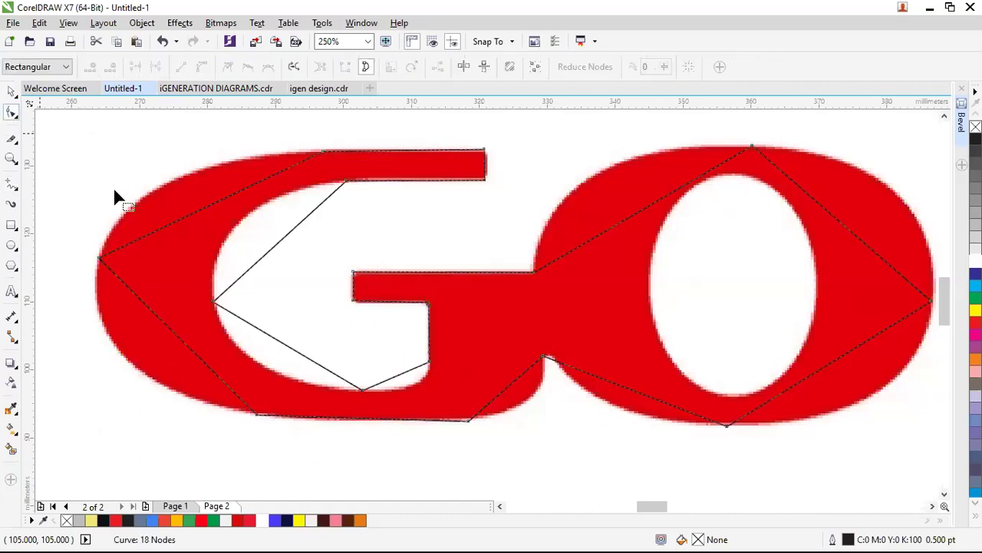
pyautogui.click(216, 201)
pyautogui.rightClick(275, 260)
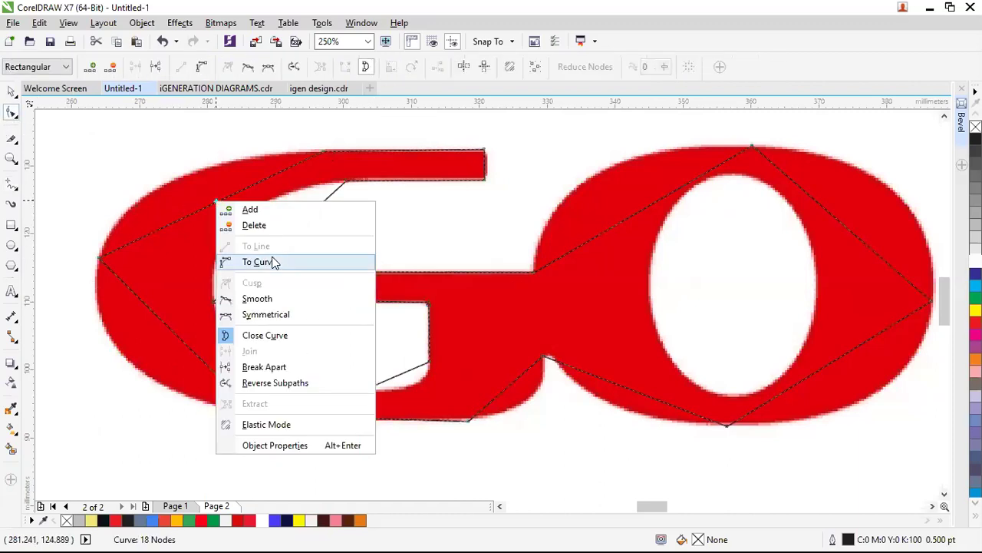
pyautogui.click(273, 262)
pyautogui.moveTo(213, 203); pyautogui.dragTo(178, 182)
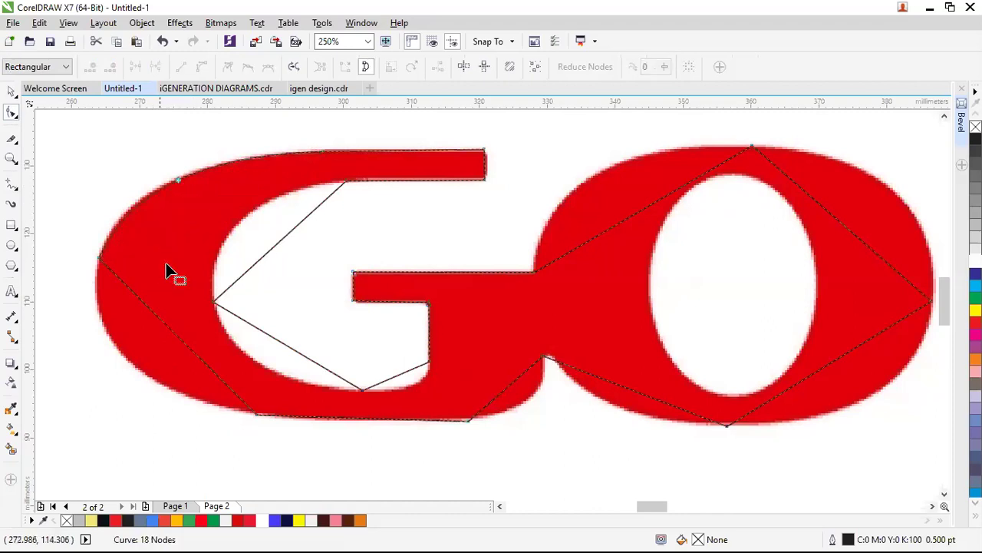
# Convert the G's lower-left outer segment to a curve and bend it to follow the letter's edge.
pyautogui.click(194, 350)
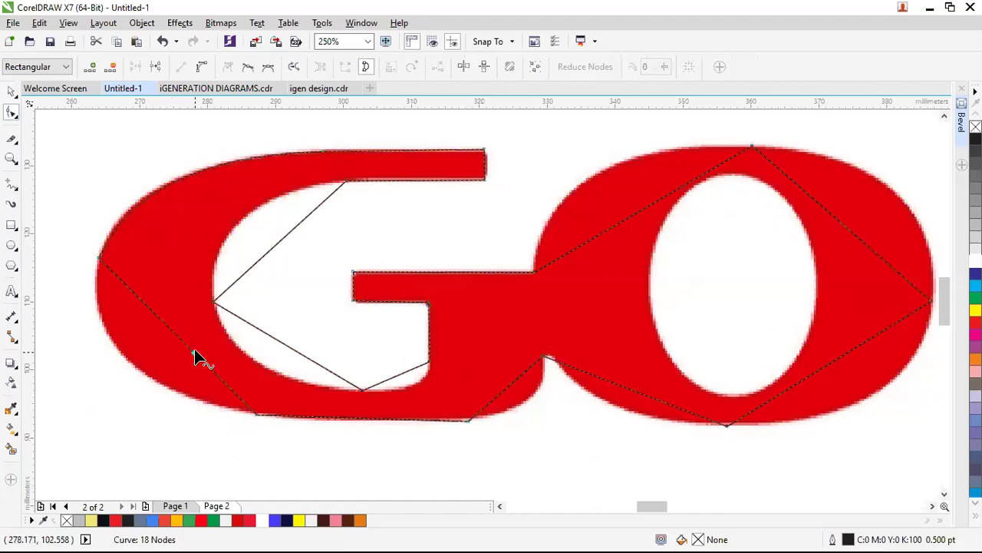
pyautogui.rightClick(194, 350)
pyautogui.click(231, 164)
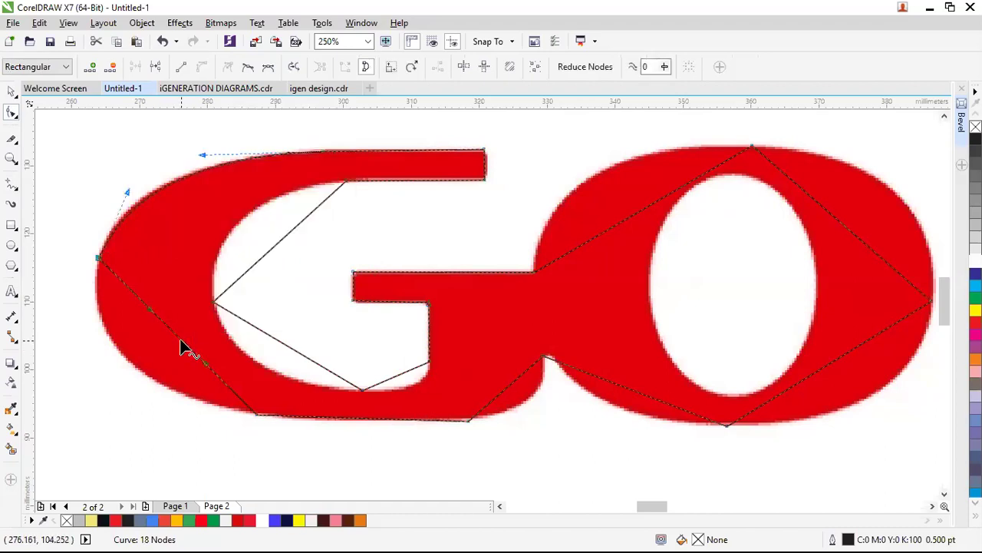
pyautogui.moveTo(182, 348); pyautogui.dragTo(132, 373)
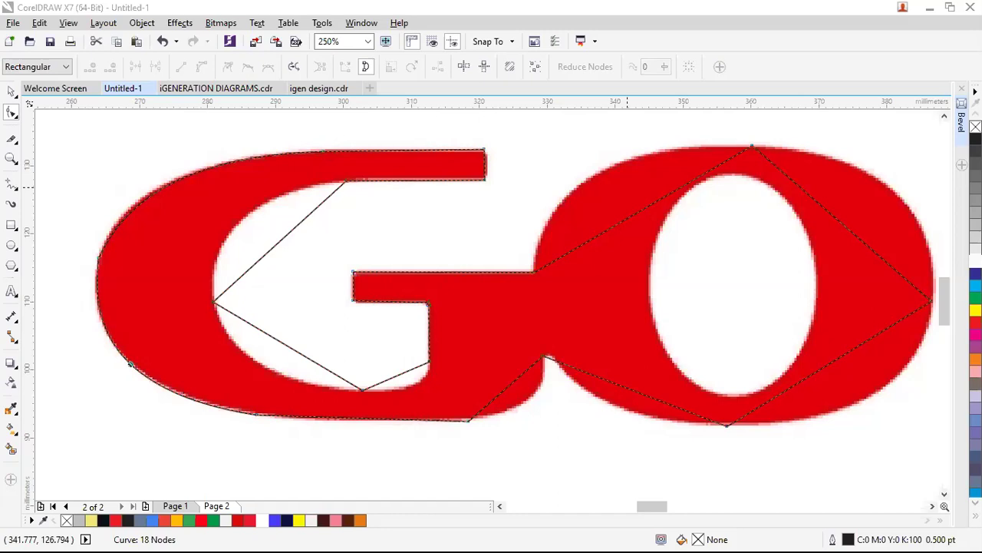
# Convert the upper and lower segments of the G's inner left edge to curves and bend both onto the letter's edge.
pyautogui.rightClick(267, 252)
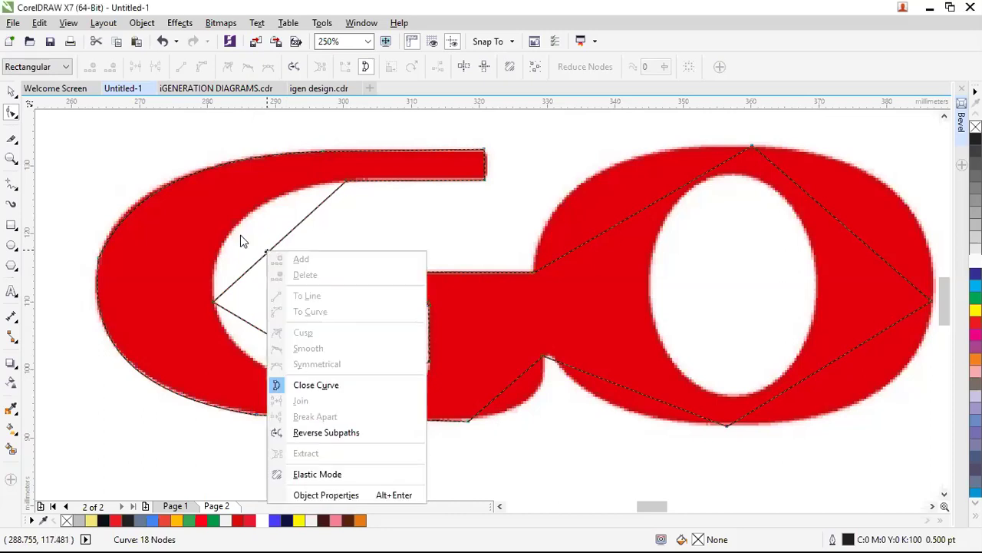
pyautogui.click(267, 253)
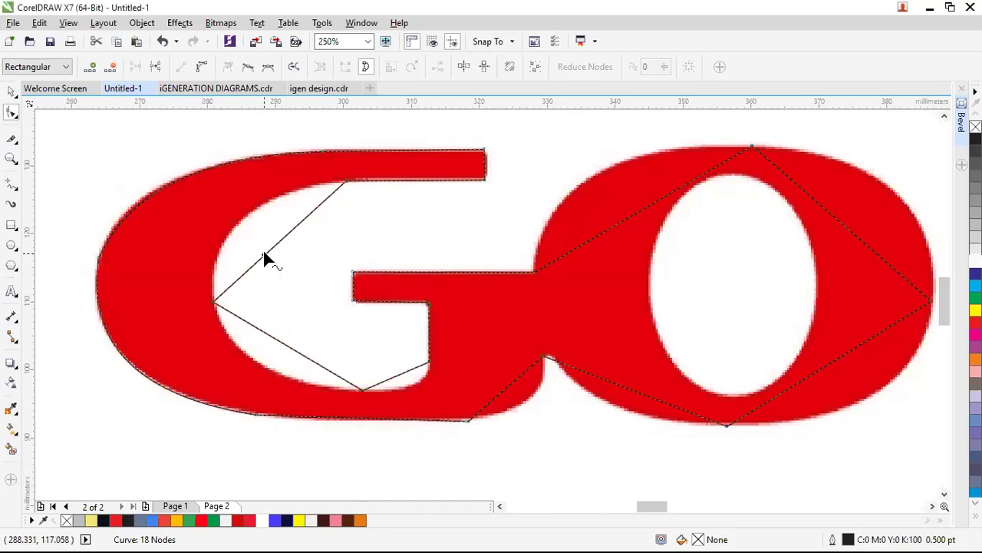
pyautogui.rightClick(264, 254)
pyautogui.click(307, 315)
pyautogui.moveTo(280, 238); pyautogui.dragTo(246, 221)
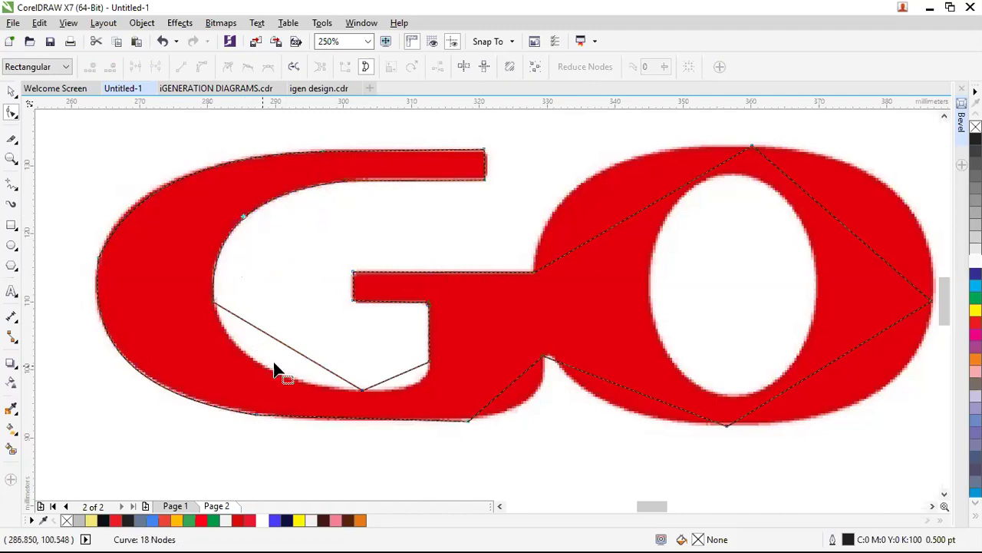
pyautogui.rightClick(290, 349)
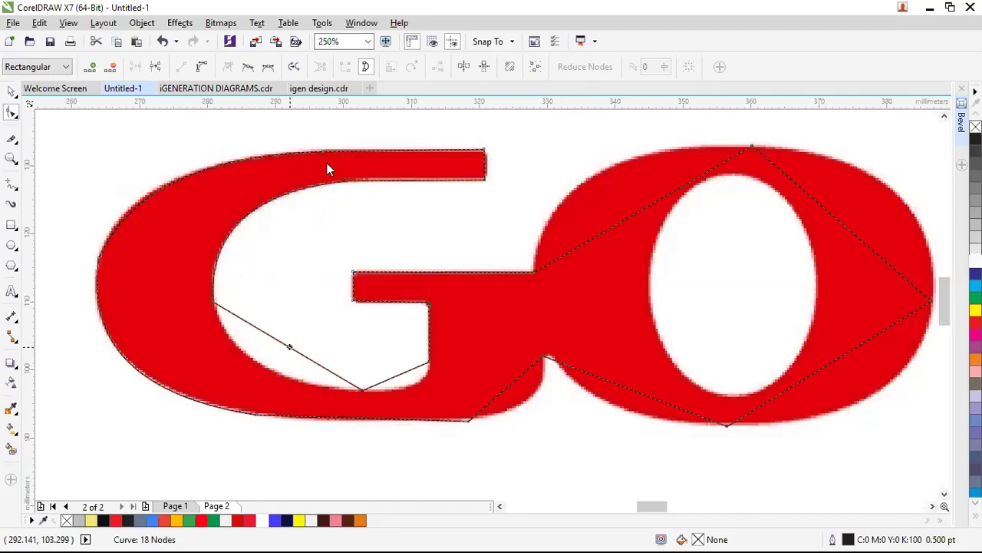
pyautogui.click(329, 157)
pyautogui.moveTo(287, 346); pyautogui.dragTo(256, 360)
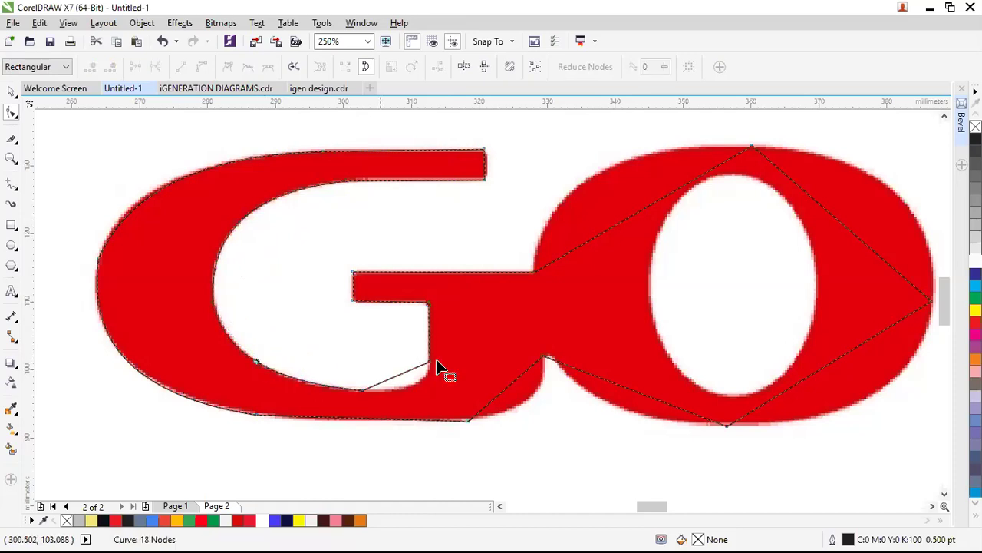
# Bend the short segment at the G's inner lower-right corner into a curve that matches the rounded edge.
pyautogui.scroll(2, 403, 377)
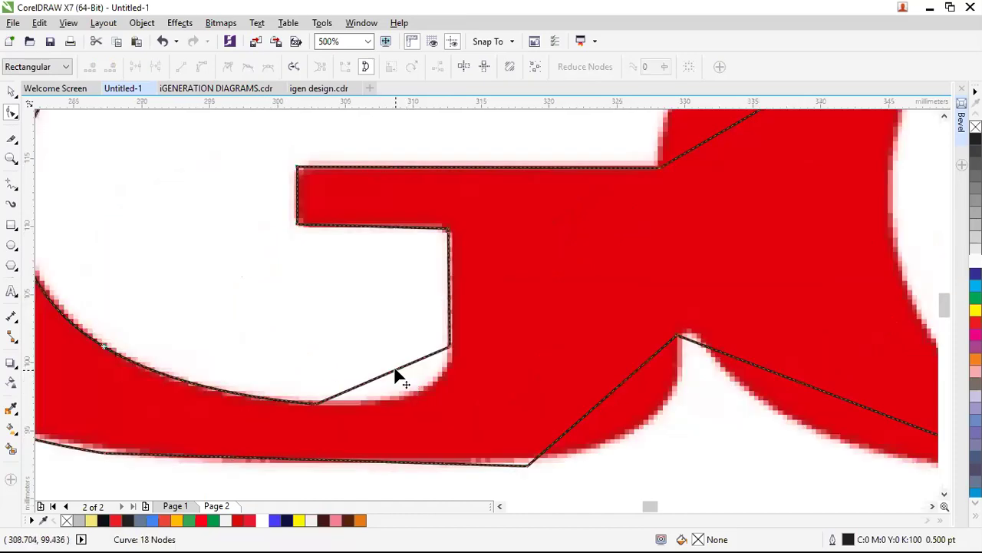
pyautogui.click(388, 377)
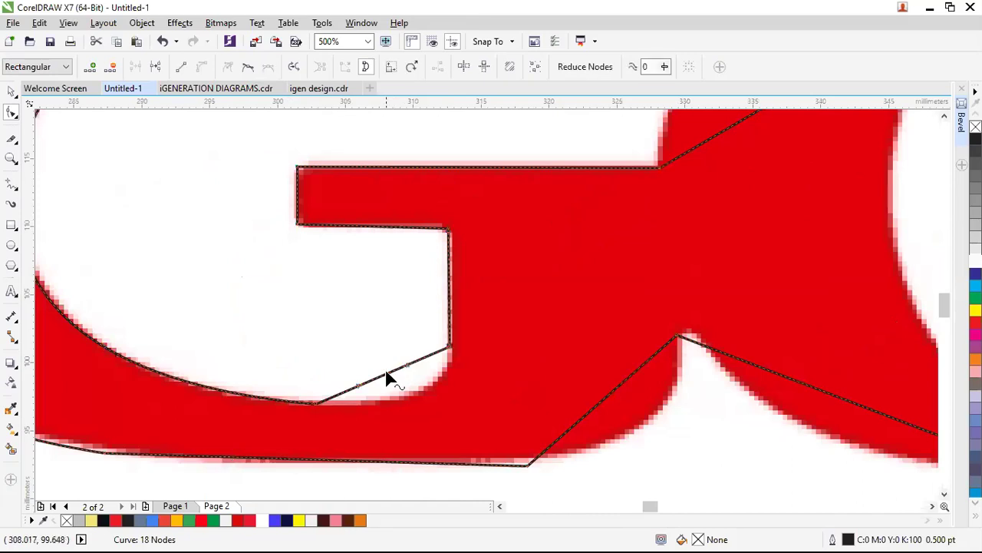
pyautogui.moveTo(387, 376); pyautogui.dragTo(421, 388)
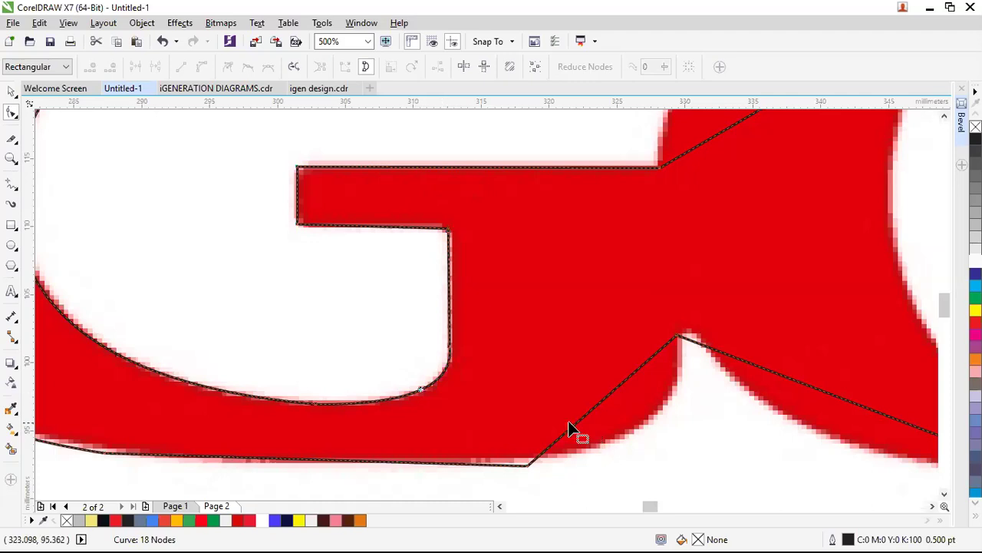
# Raise the node at the G's bottom edge onto the bitmap and curve the segment up to the notch beside the O.
pyautogui.moveTo(528, 462); pyautogui.dragTo(528, 462)
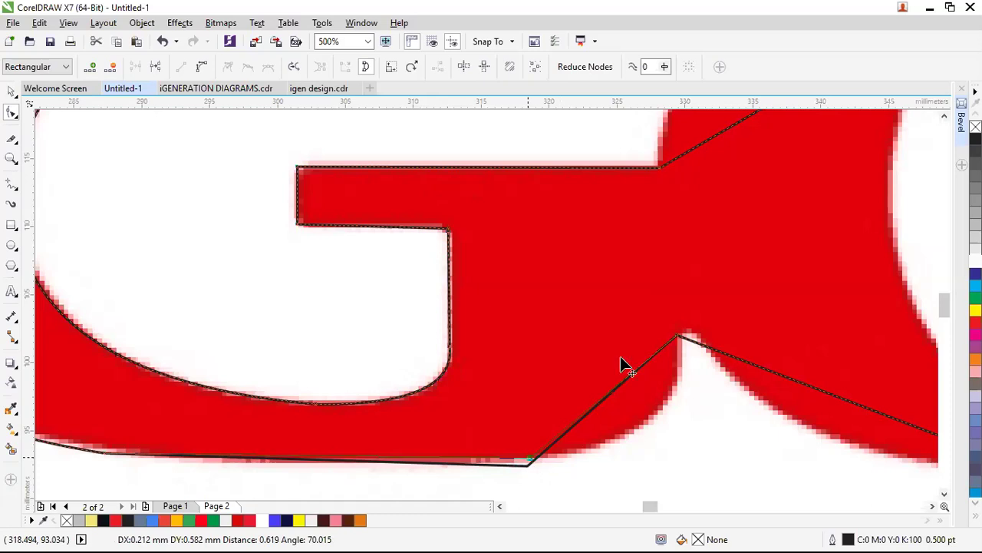
pyautogui.rightClick(592, 407)
pyautogui.press('Escape')
pyautogui.moveTo(630, 411); pyautogui.dragTo(653, 424)
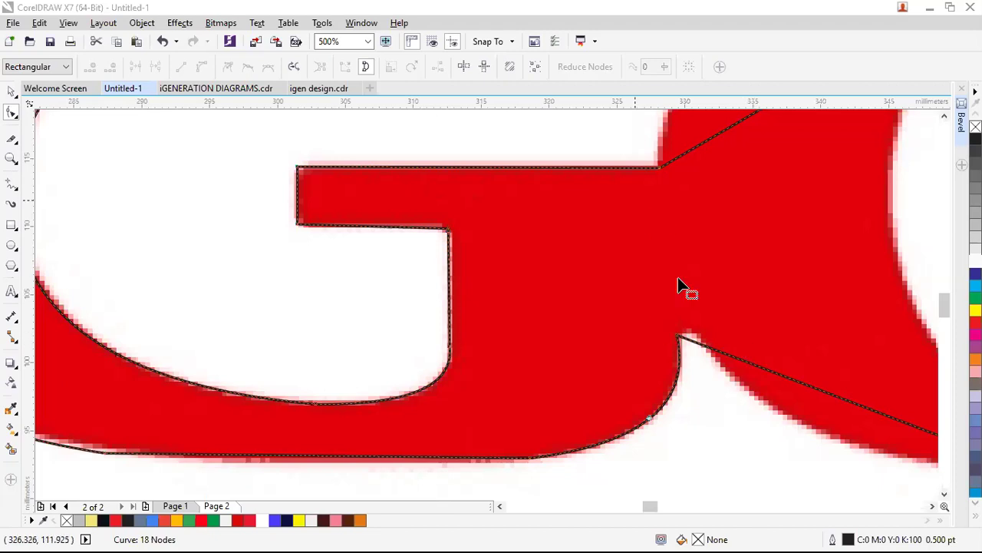
# Add a node on the segment beside the notch between G and O and move it to the notch's upper right corner.
pyautogui.scroll(-2, 472, 268)
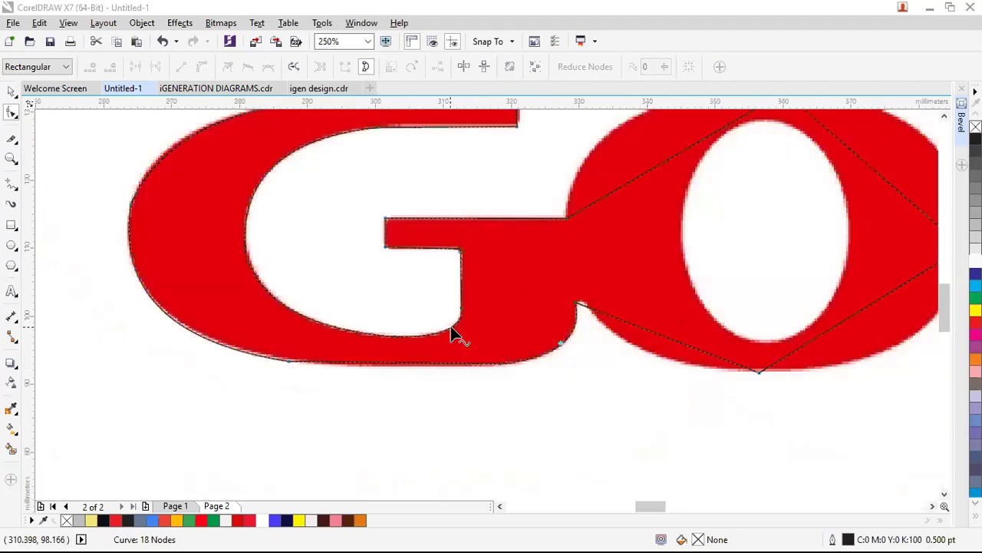
pyautogui.scroll(-1, 450, 327)
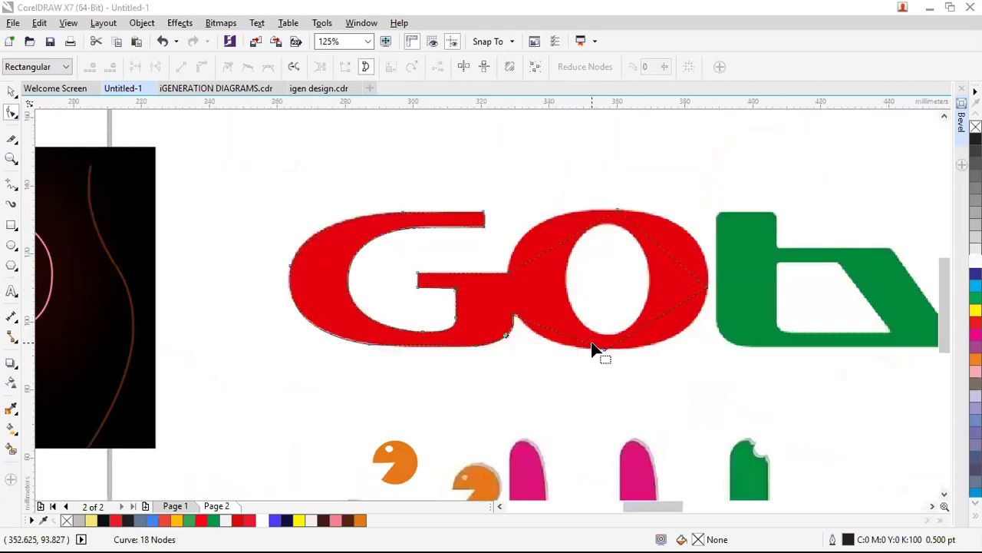
pyautogui.scroll(1, 521, 325)
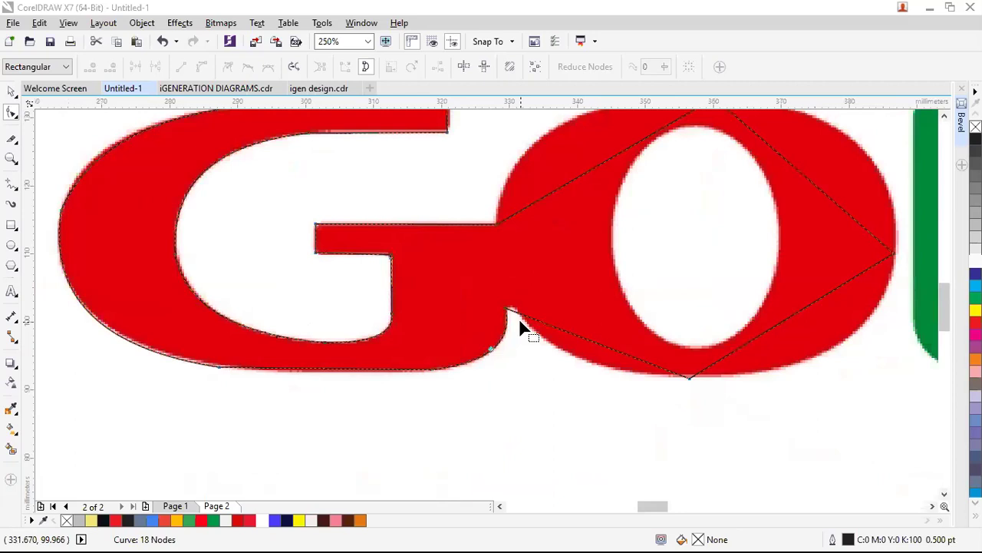
pyautogui.scroll(1, 519, 321)
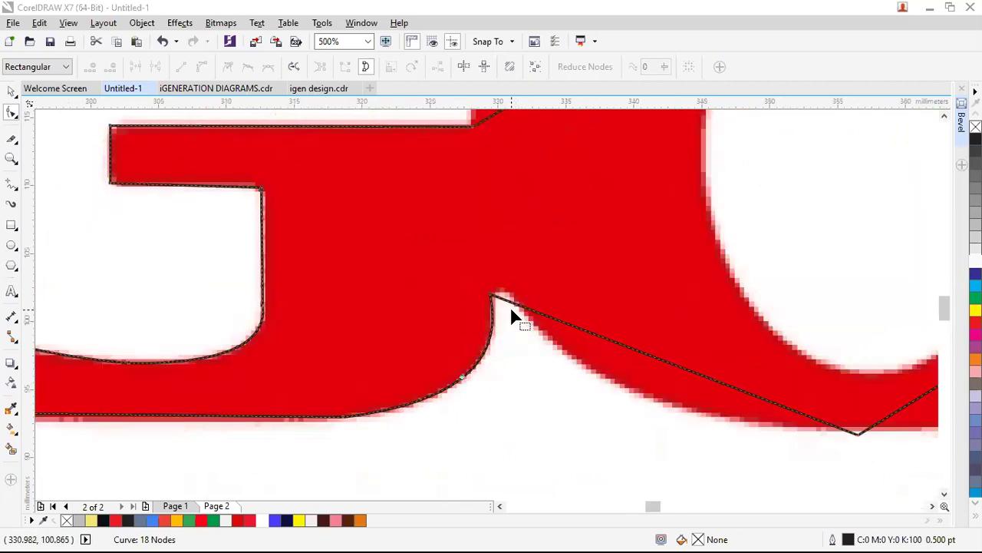
pyautogui.scroll(2, 509, 302)
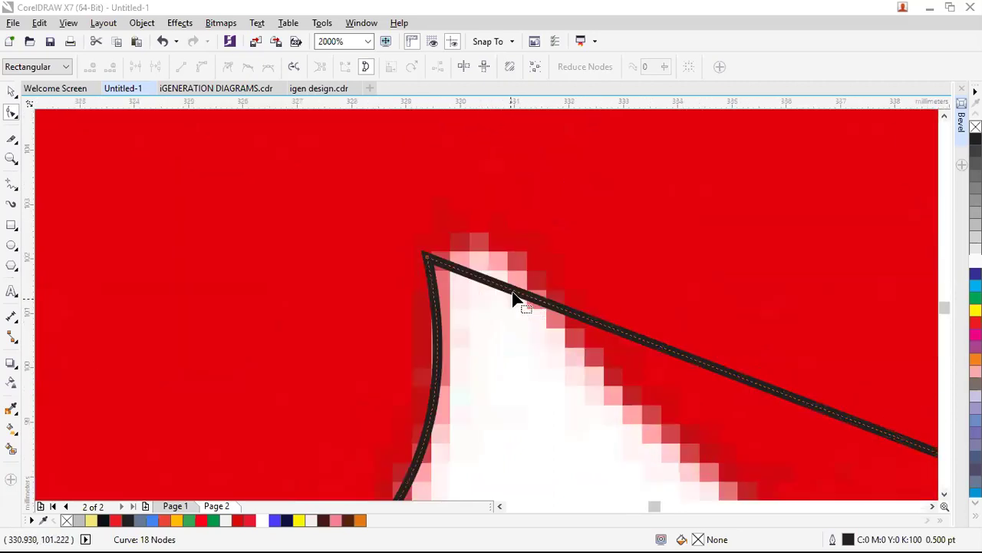
pyautogui.doubleClick(512, 295)
pyautogui.moveTo(512, 295); pyautogui.dragTo(505, 256)
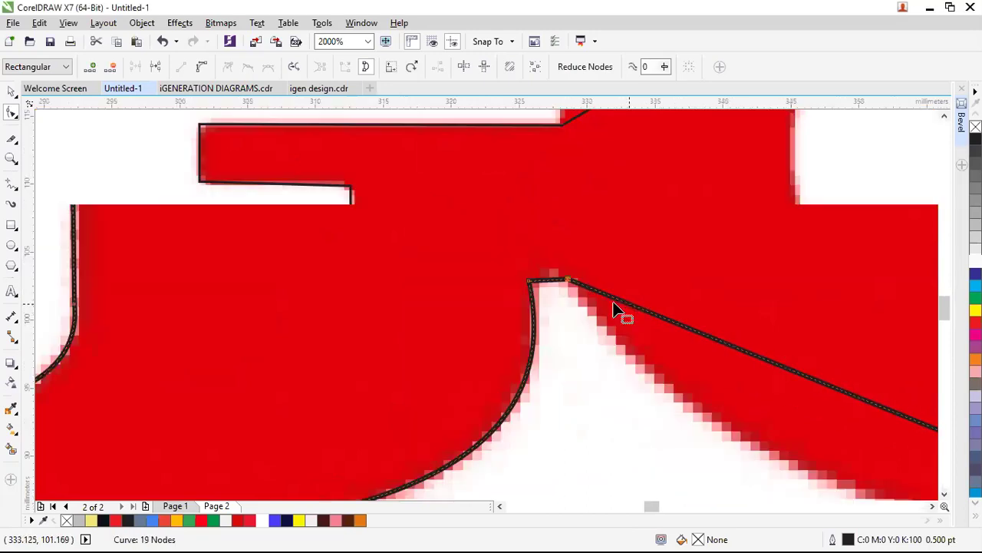
# Move the O's bottom node onto the bitmap edge, then convert the segment from the notch to a curve and bend it along the O.
pyautogui.scroll(-3, 621, 312)
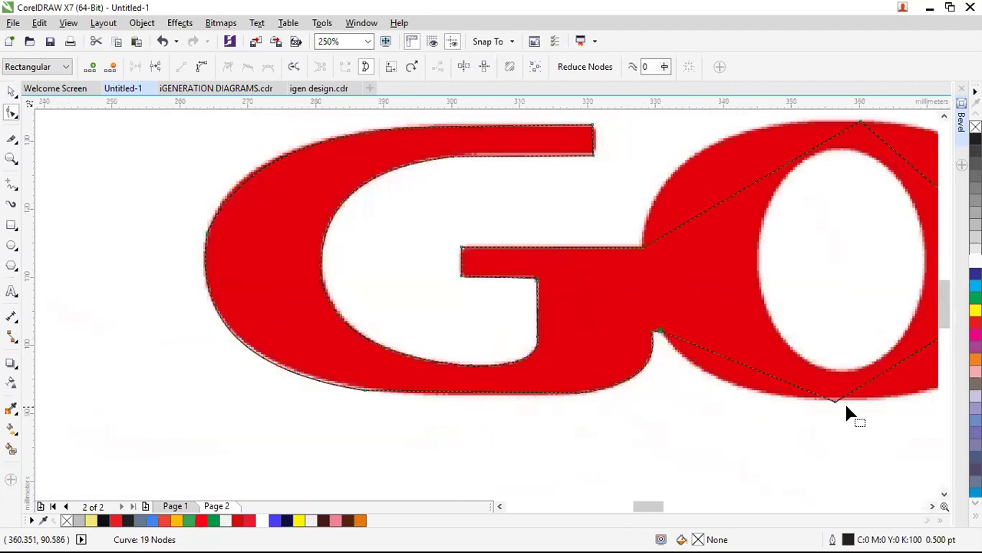
pyautogui.scroll(1, 847, 406)
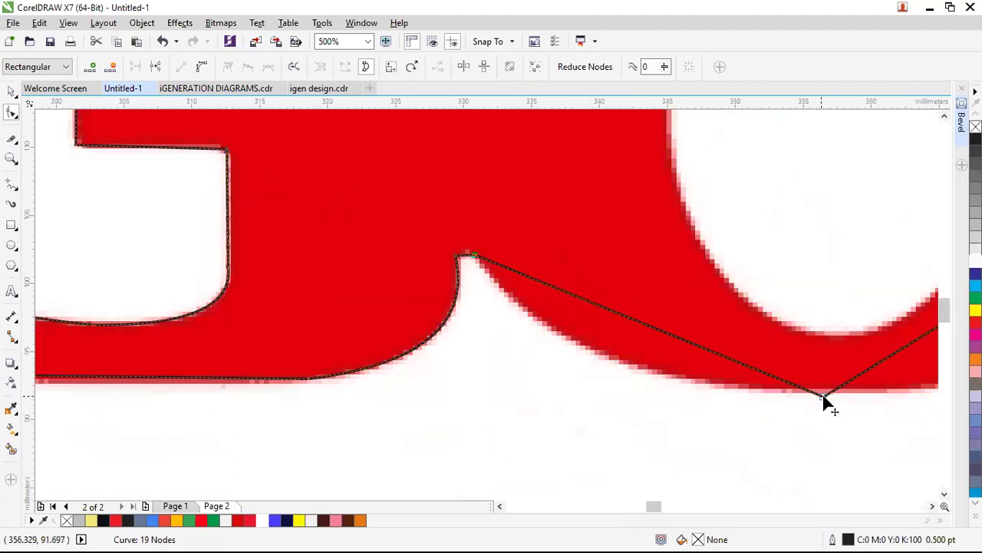
pyautogui.moveTo(817, 403); pyautogui.dragTo(822, 398)
pyautogui.click(669, 328)
pyautogui.rightClick(713, 148)
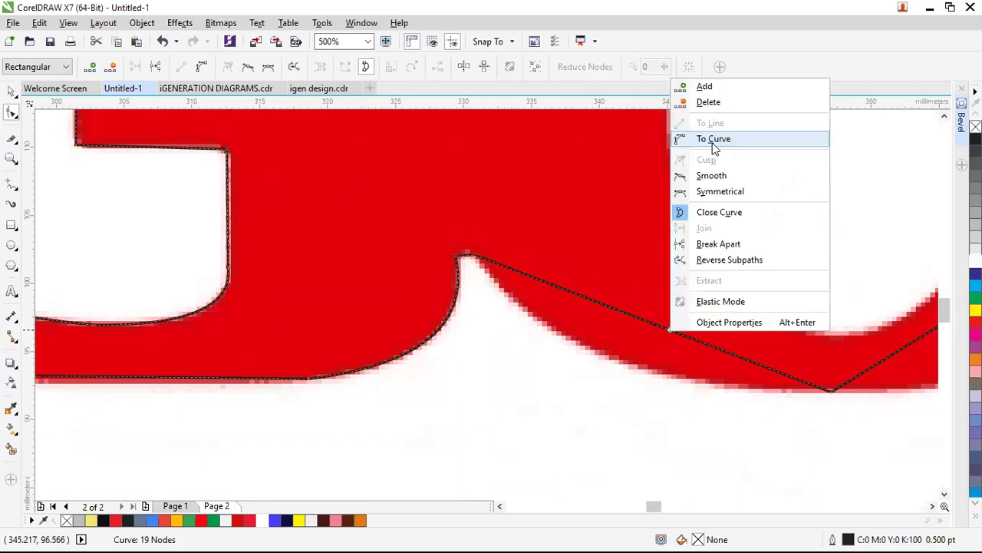
pyautogui.click(714, 147)
pyautogui.moveTo(661, 325); pyautogui.dragTo(585, 371)
# Convert the O's lower-right outer segment to a curve and bend it to follow the letter's edge.
pyautogui.scroll(-4, 868, 362)
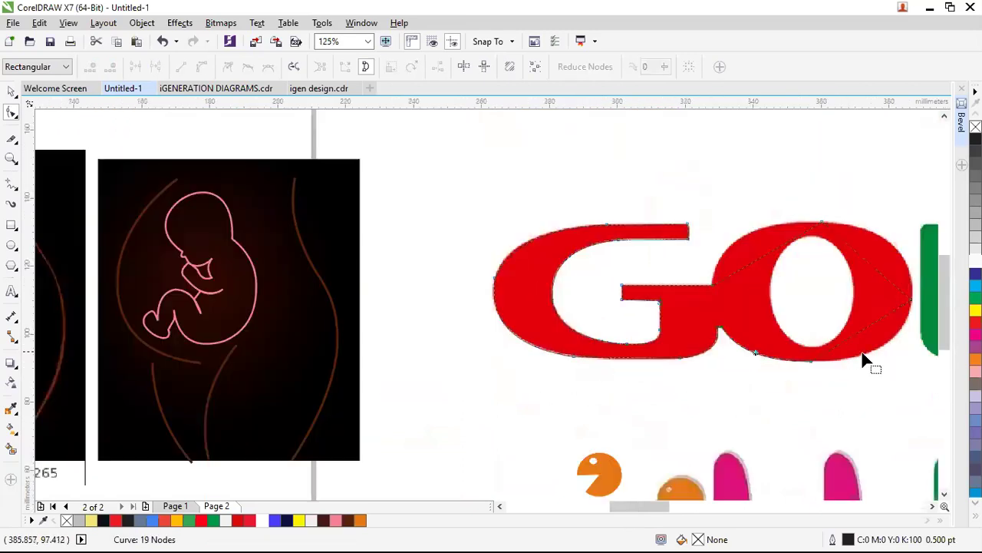
pyautogui.scroll(2, 934, 310)
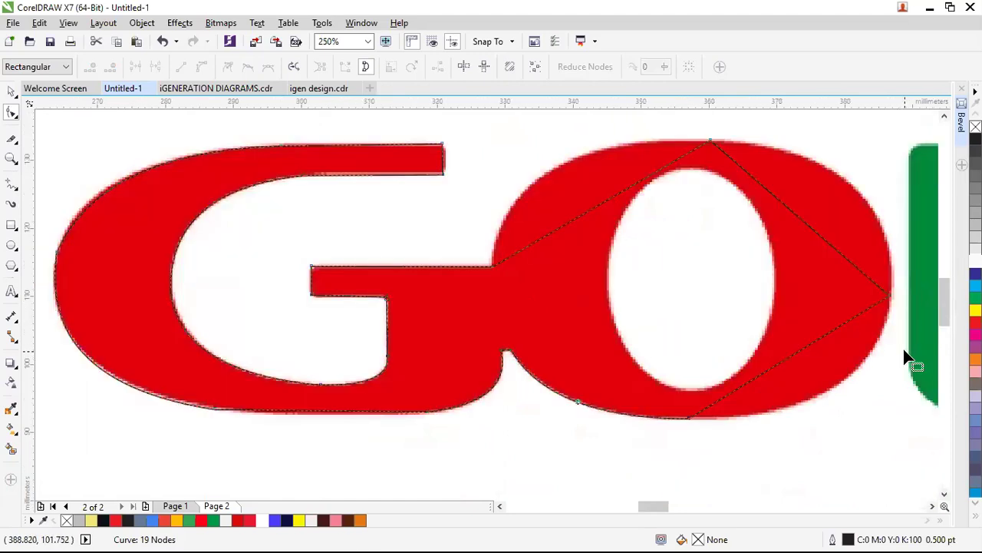
pyautogui.scroll(2, 923, 371)
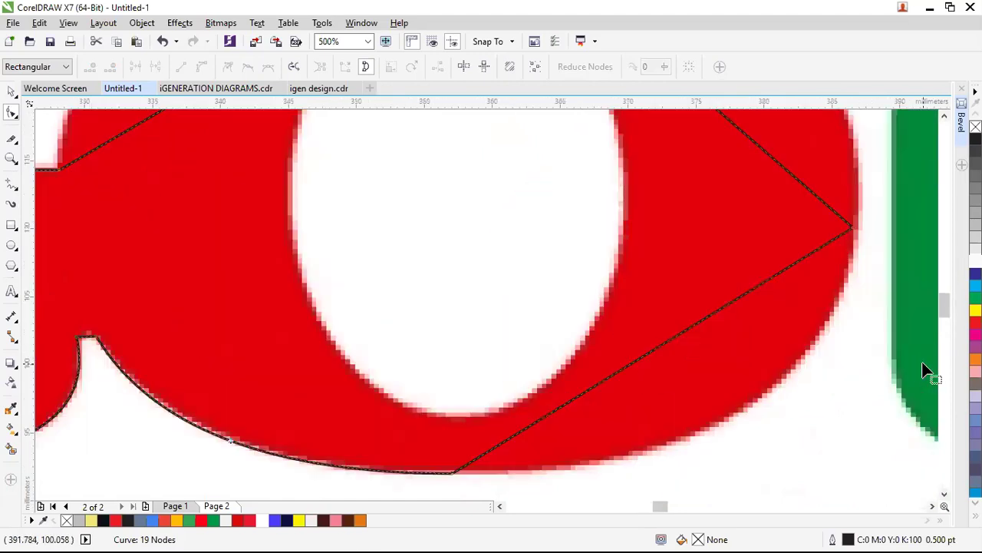
pyautogui.rightClick(667, 339)
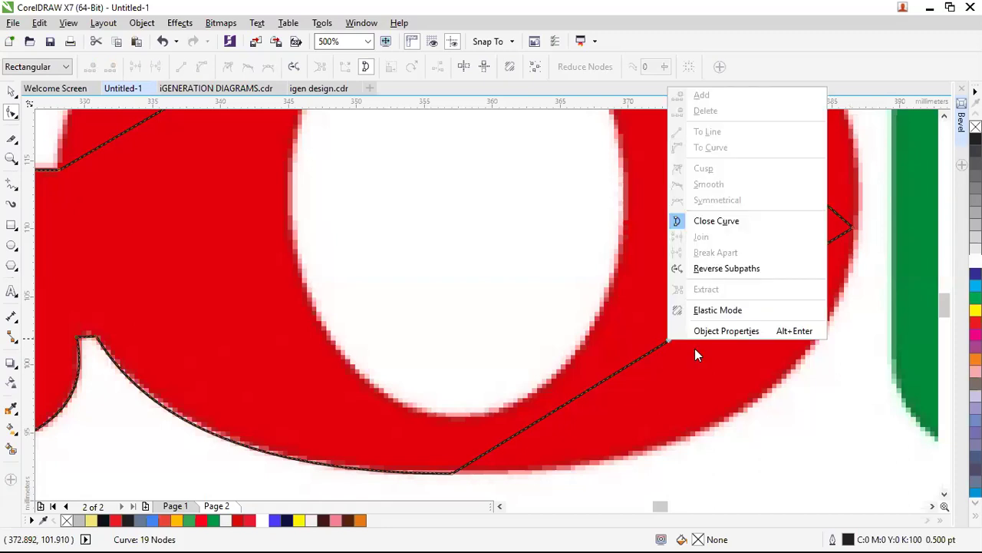
pyautogui.click(645, 357)
pyautogui.rightClick(643, 355)
pyautogui.click(698, 164)
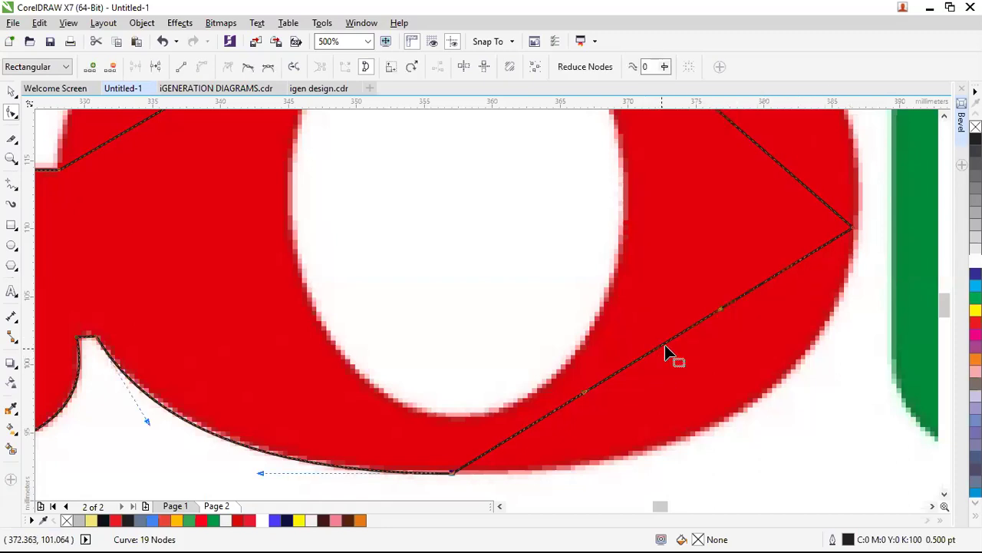
pyautogui.moveTo(664, 351); pyautogui.dragTo(752, 407)
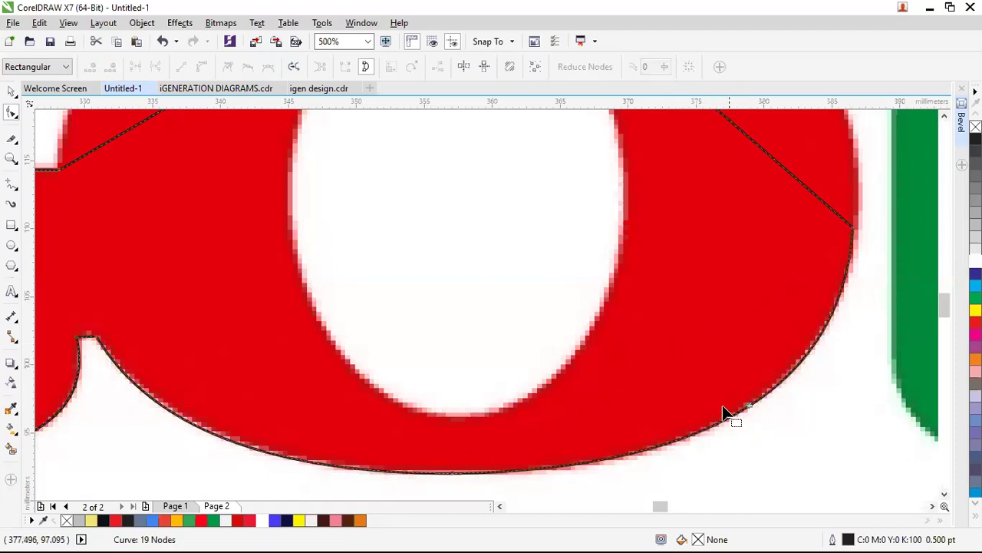
# Convert the O's upper-right outer segment to a curve and bend it onto the letter's edge.
pyautogui.scroll(-3, 726, 414)
pyautogui.scroll(3, 746, 174)
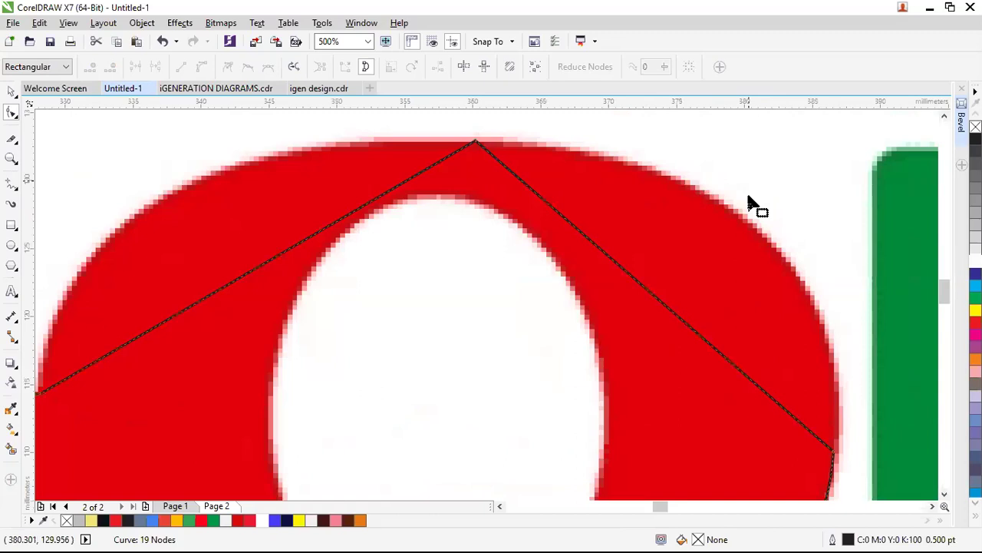
pyautogui.click(655, 297)
pyautogui.rightClick(655, 297)
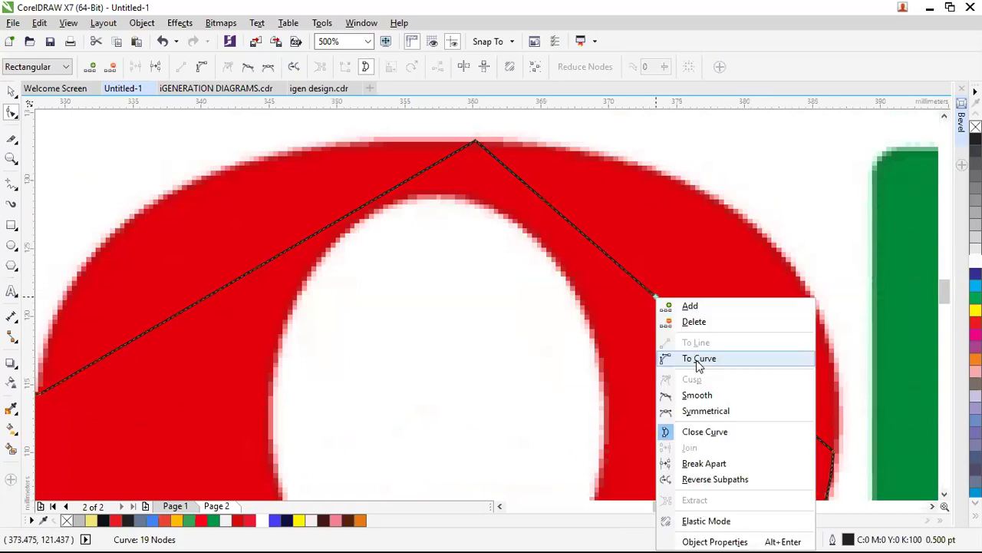
pyautogui.click(664, 305)
pyautogui.moveTo(738, 261); pyautogui.dragTo(759, 234)
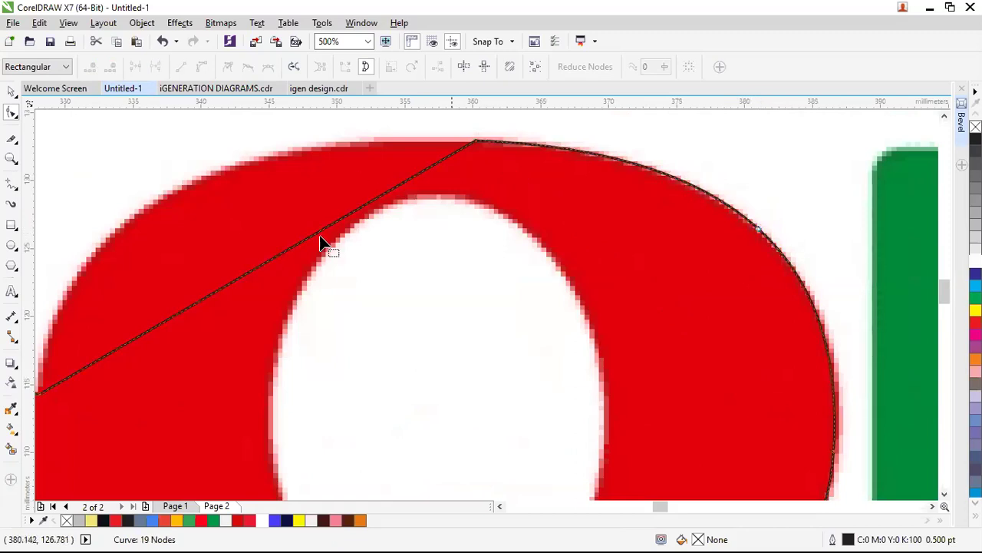
# Convert the O's upper-left outer segment to a curve and bend it along the edge down to the G's crossbar.
pyautogui.scroll(-2, 223, 270)
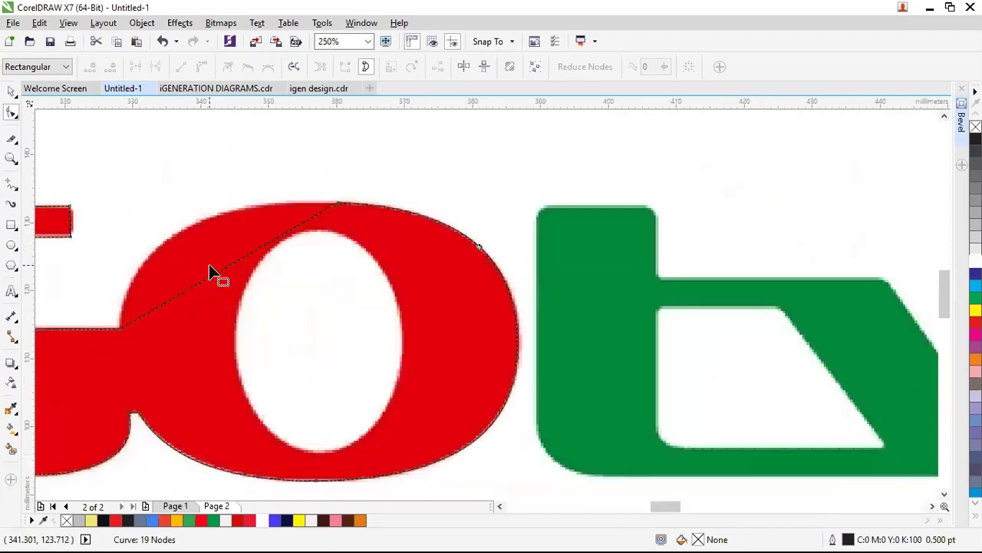
pyautogui.scroll(2, 138, 275)
pyautogui.click(302, 269)
pyautogui.rightClick(301, 266)
pyautogui.click(343, 330)
pyautogui.moveTo(324, 254); pyautogui.dragTo(229, 184)
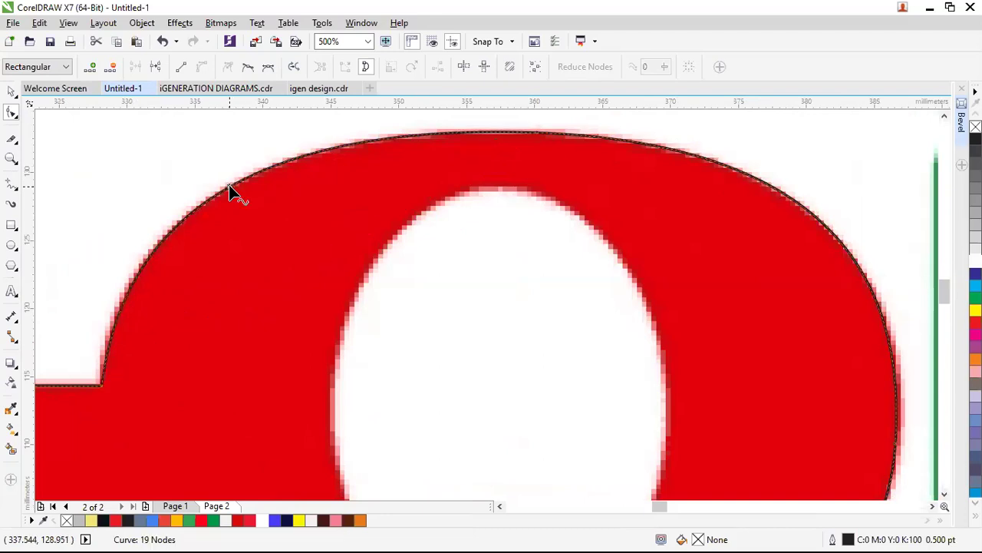
# Adjust the node at the left end of the G's bottom edge so the outline sits closer to the bitmap.
pyautogui.scroll(-2, 376, 246)
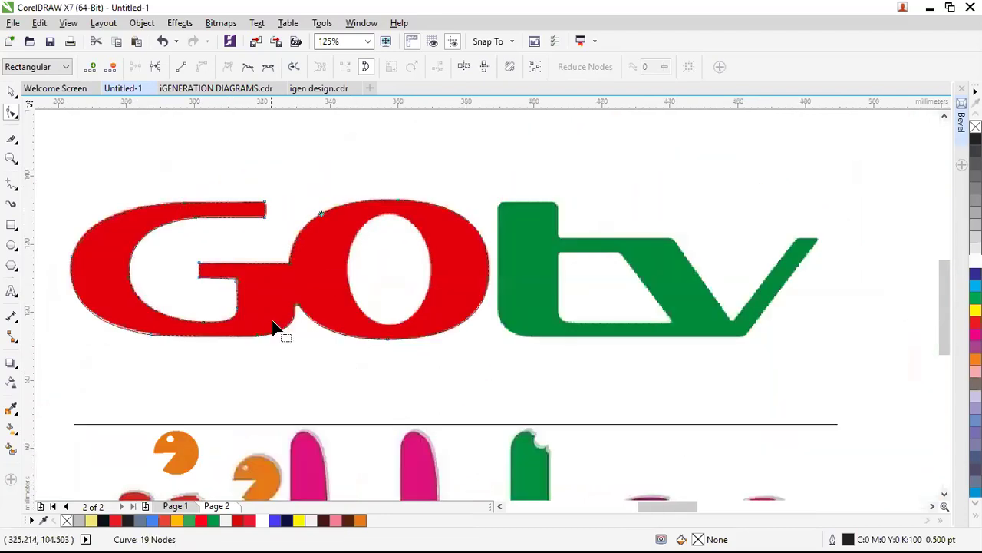
pyautogui.scroll(1, 83, 353)
pyautogui.click(204, 338)
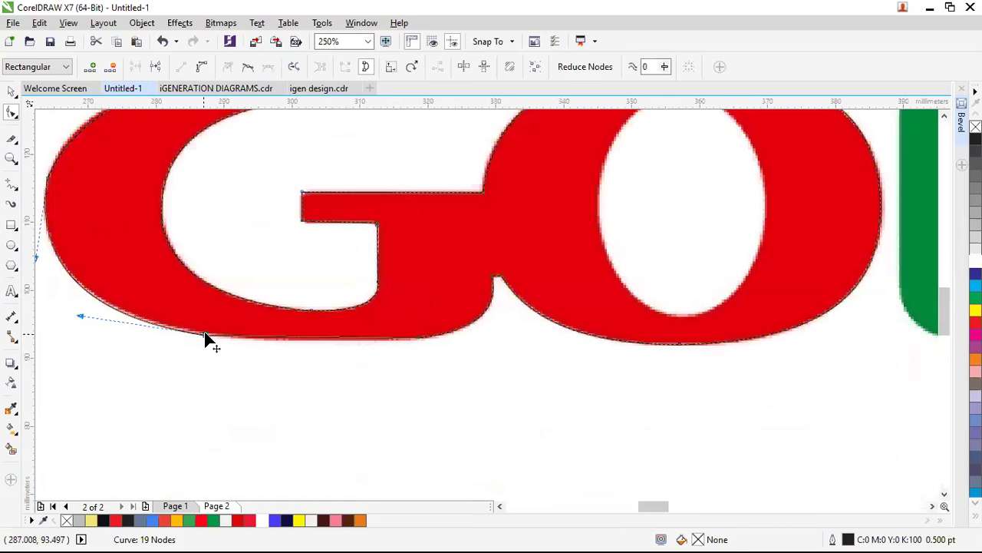
pyautogui.scroll(1, 202, 337)
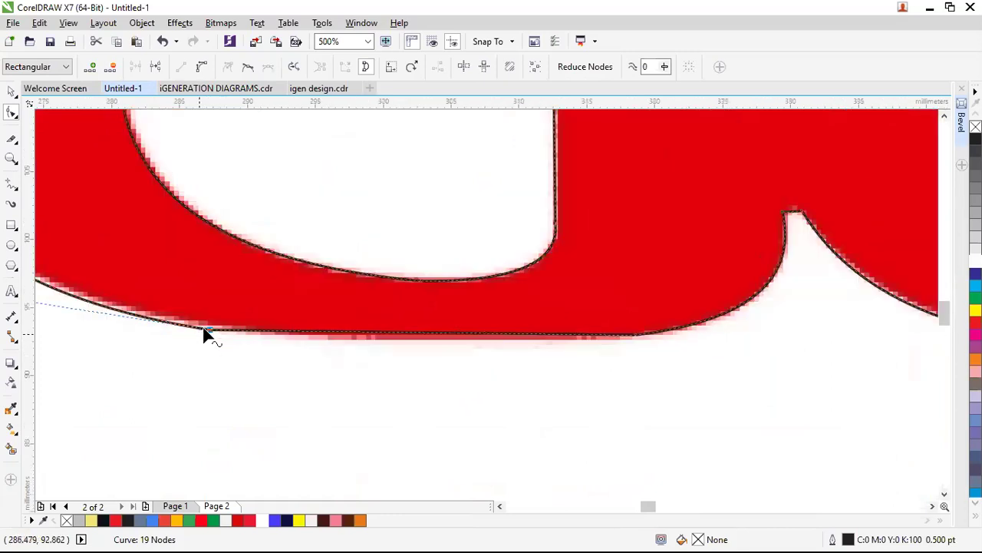
pyautogui.moveTo(215, 329); pyautogui.dragTo(214, 332)
pyautogui.scroll(-1, 298, 312)
pyautogui.scroll(-1, 435, 354)
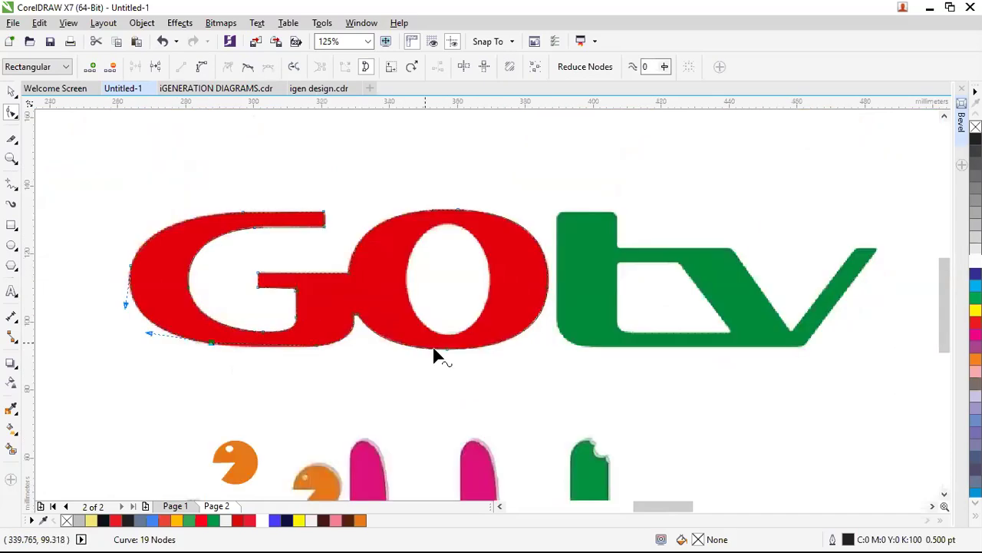
# Draw a closed two-node Freehand line about 32.6 mm tall from the top to the bottom of the O's inner oval.
pyautogui.scroll(1, 492, 270)
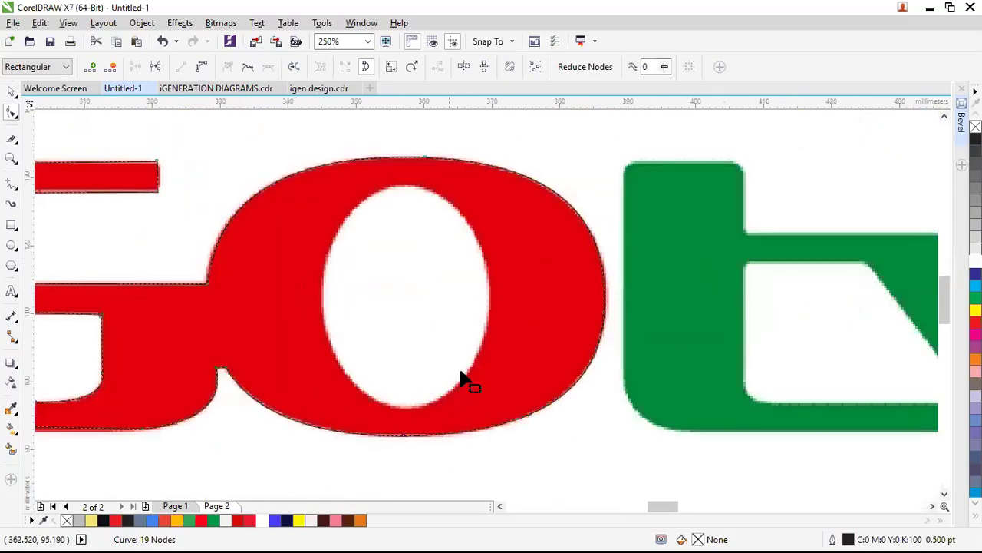
pyautogui.click(12, 182)
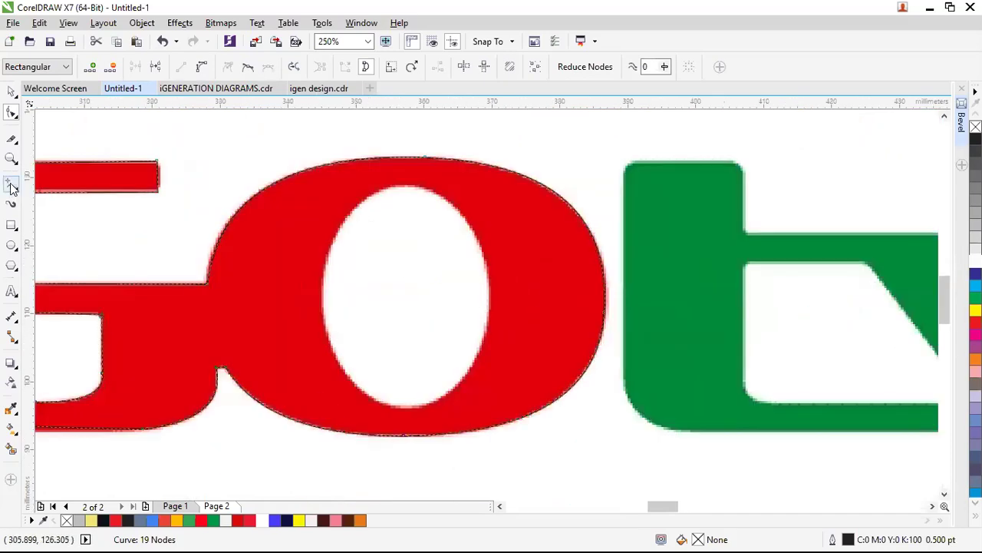
pyautogui.click(406, 186)
pyautogui.click(405, 410)
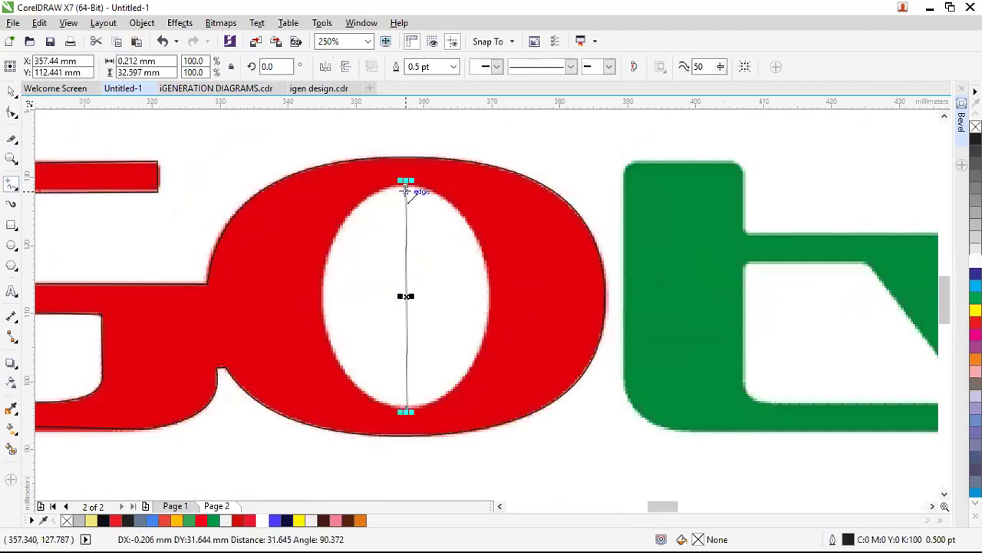
# Convert one of the line's segments to a curve and try to bend it onto the right edge of the O's inner oval.
pyautogui.click(11, 112)
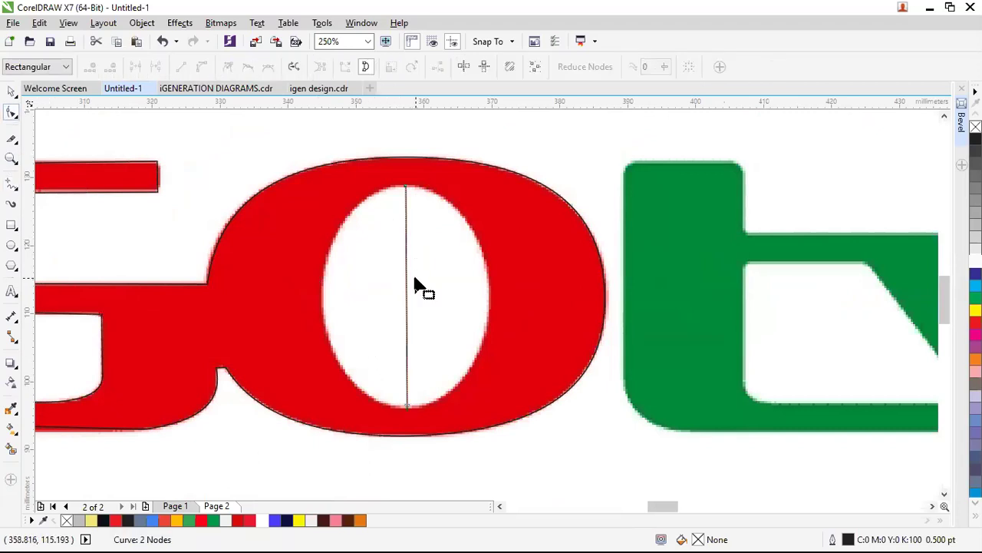
pyautogui.scroll(2, 417, 285)
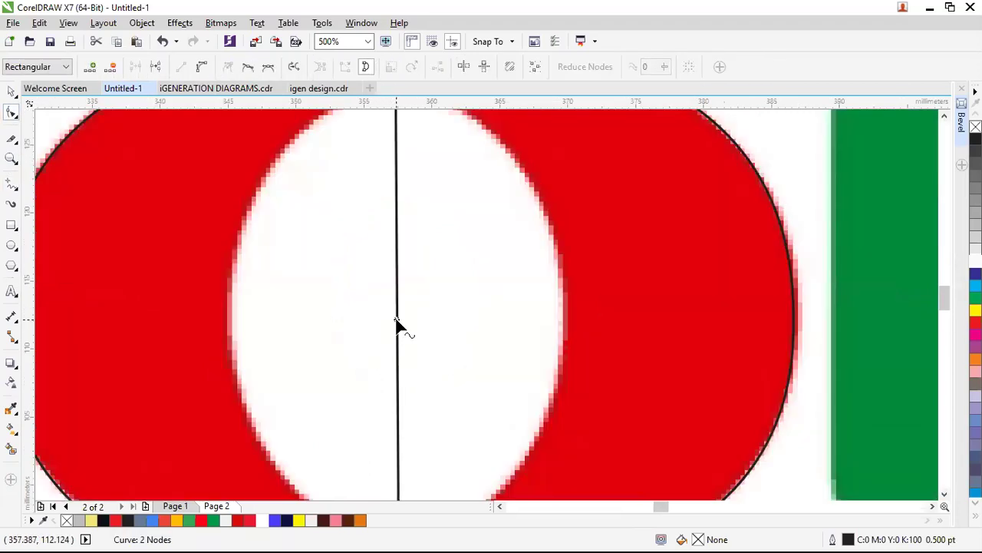
pyautogui.rightClick(397, 322)
pyautogui.click(438, 127)
pyautogui.moveTo(397, 310); pyautogui.dragTo(563, 311)
pyautogui.scroll(-2, 497, 319)
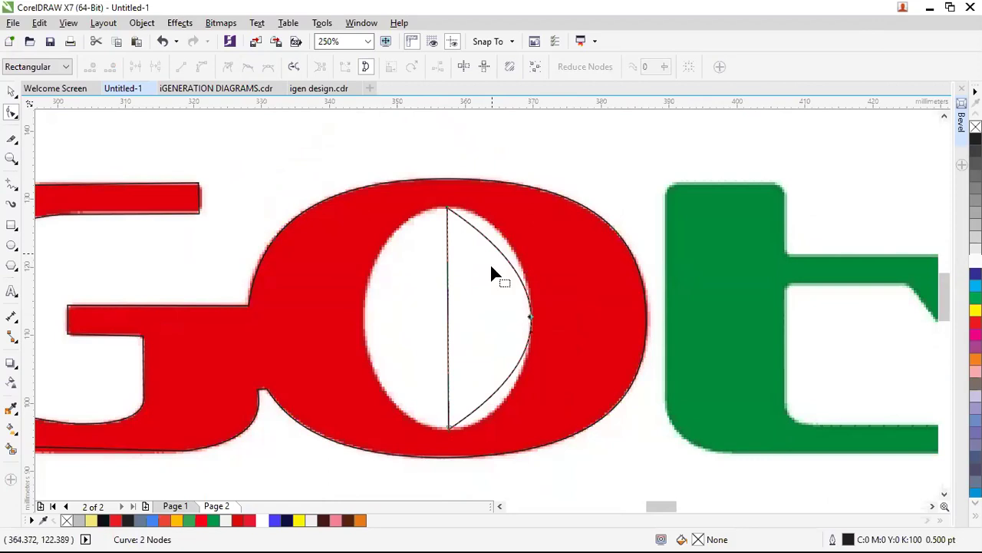
# Add a node at the widest point of the bent segment, then delete the whole trial shape inside the O.
pyautogui.scroll(2, 535, 333)
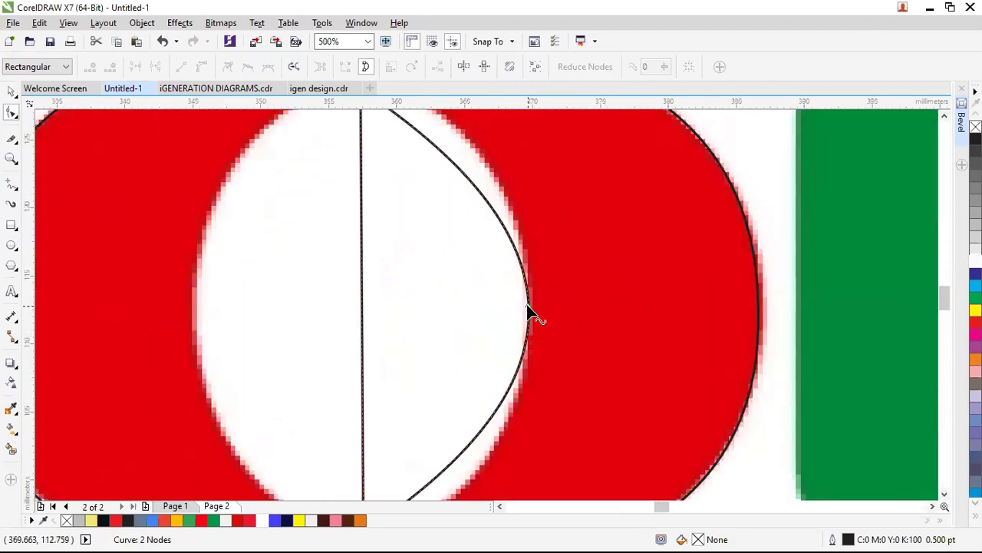
pyautogui.doubleClick(528, 304)
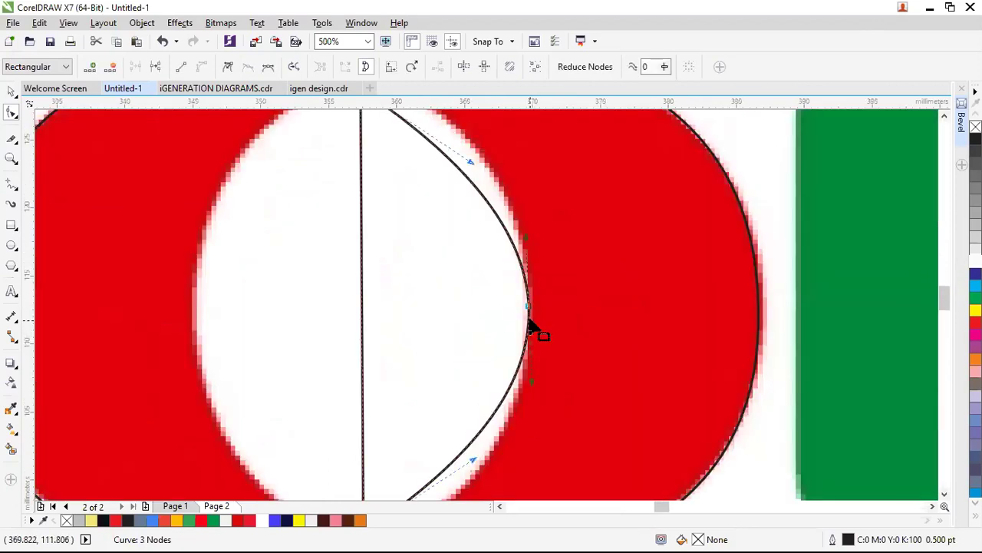
pyautogui.scroll(-2, 528, 327)
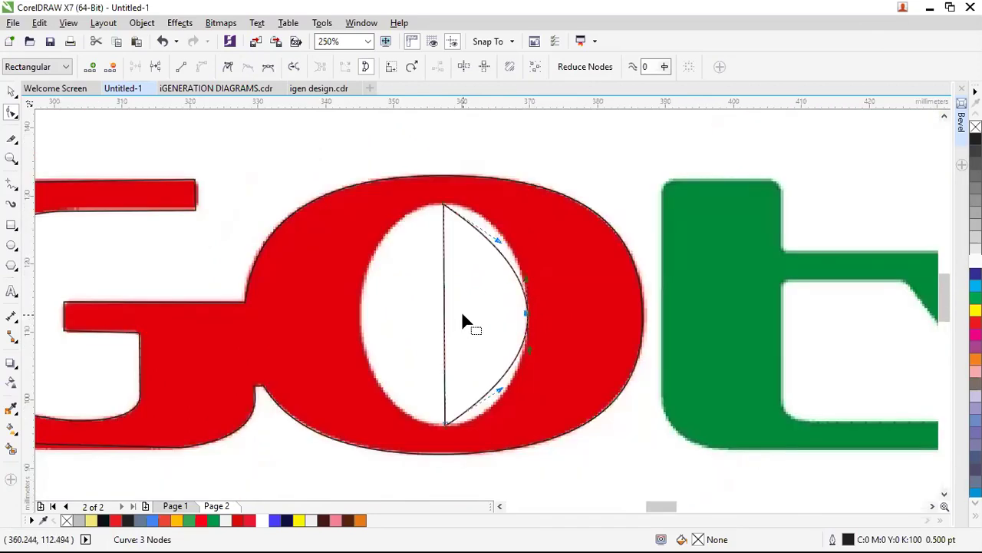
pyautogui.press('space')
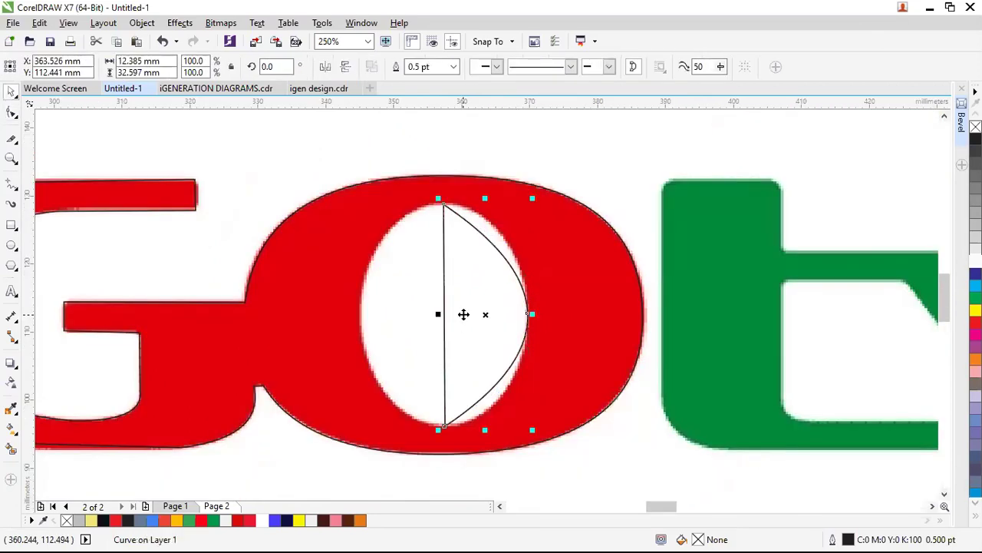
pyautogui.press('Delete')
# Draw a closed four-node Freehand diamond about 24.6 by 32.4 mm touching the extremes of the O's inner oval.
pyautogui.click(11, 185)
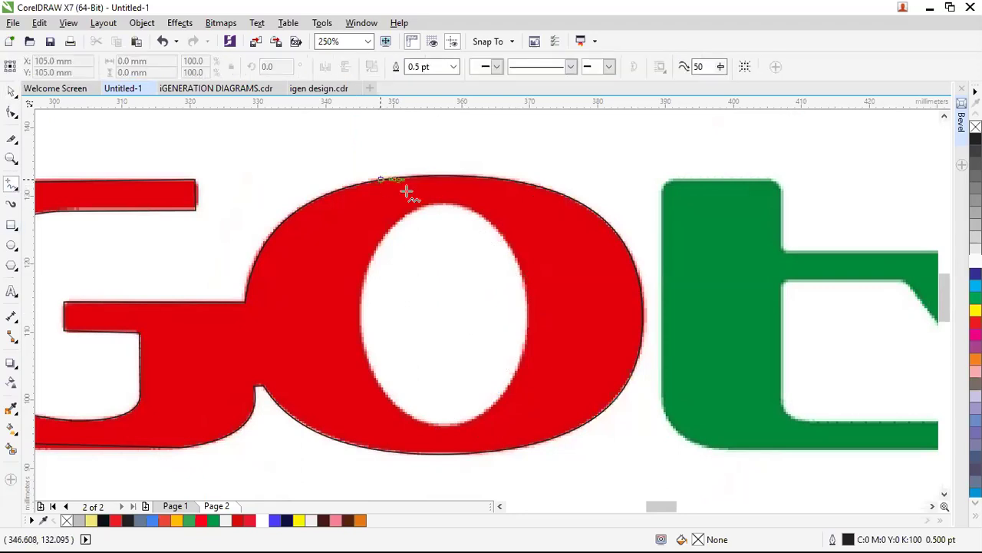
pyautogui.click(444, 205)
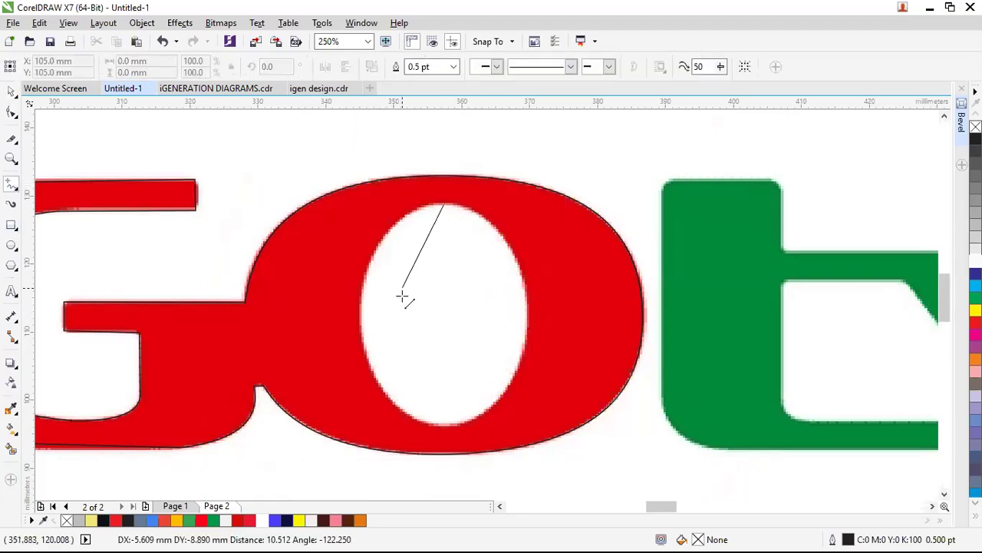
pyautogui.click(358, 322)
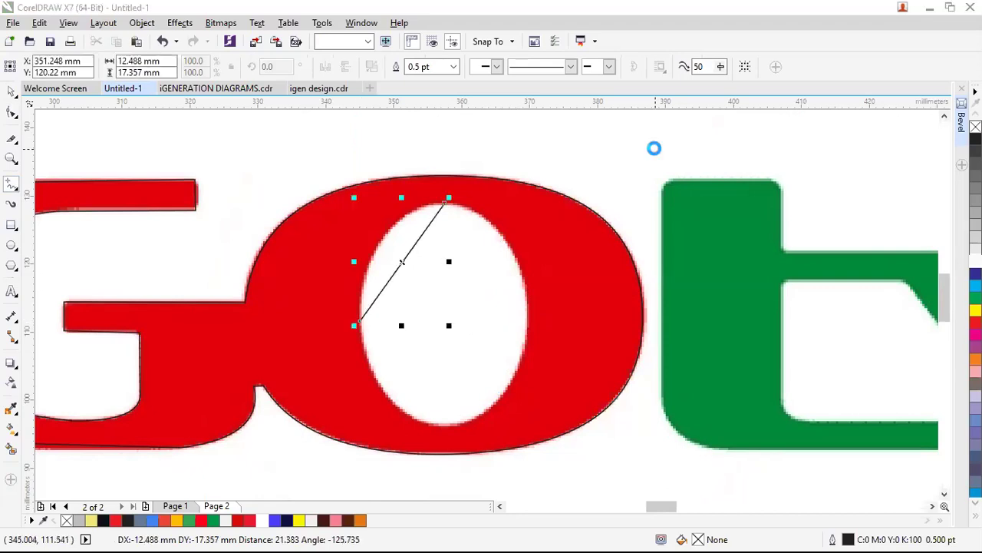
pyautogui.click(359, 323)
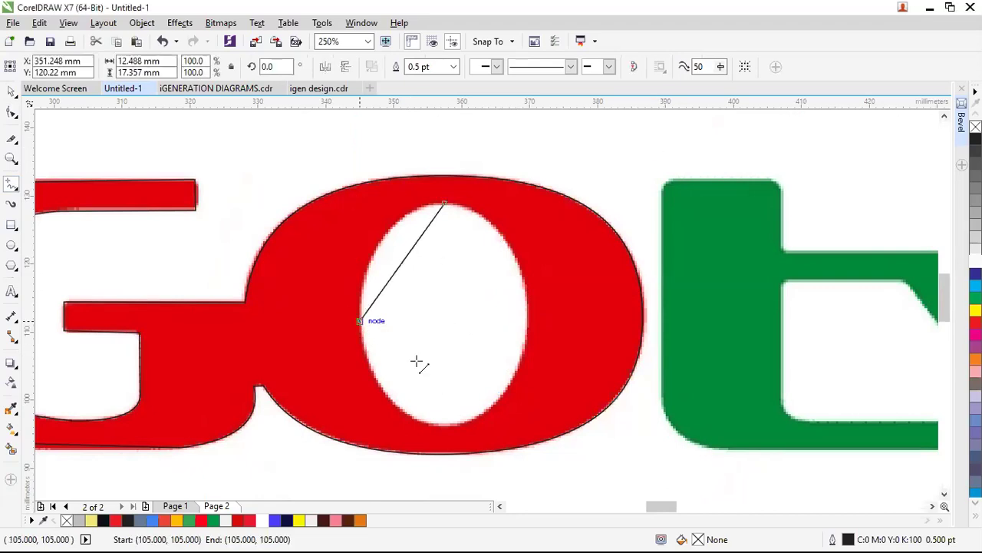
pyautogui.click(451, 423)
pyautogui.click(451, 422)
pyautogui.click(527, 310)
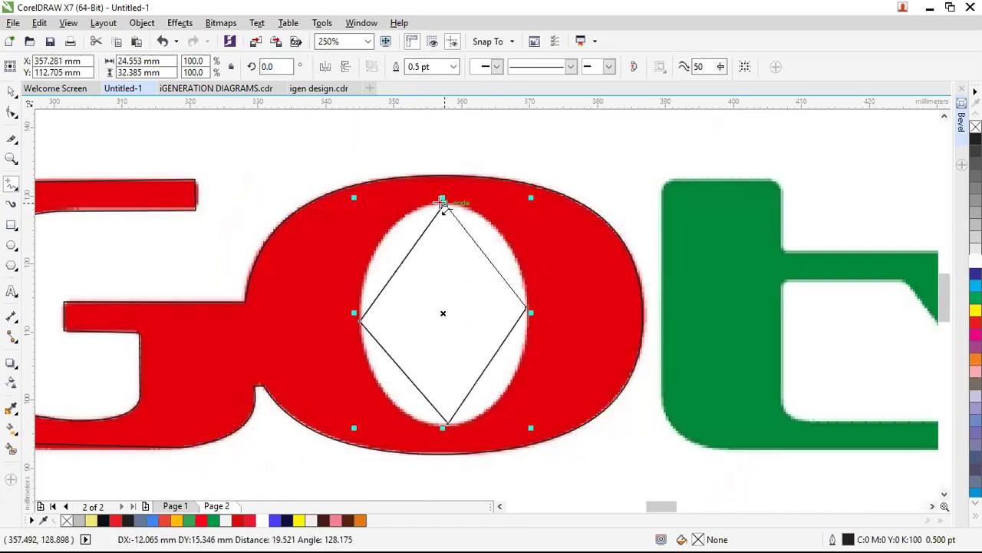
pyautogui.click(443, 199)
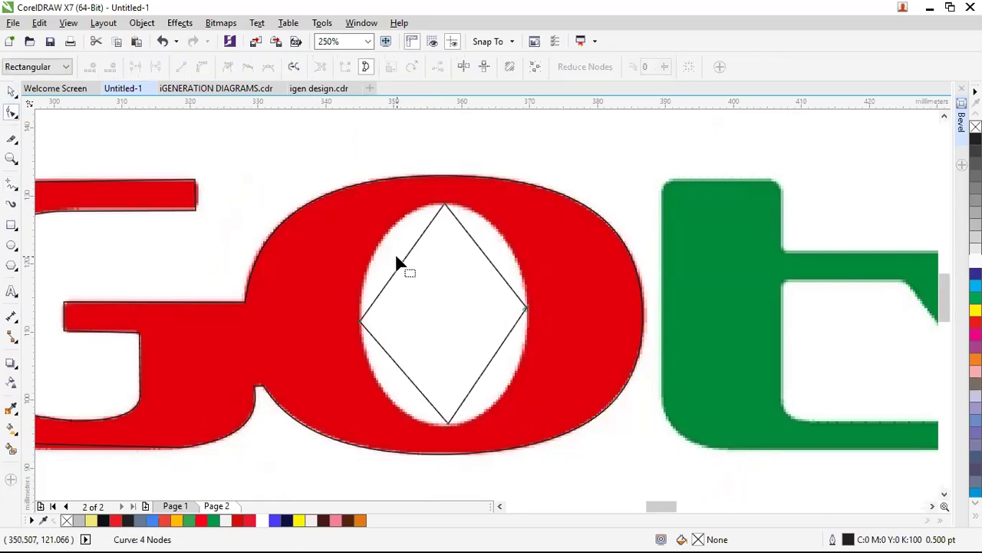
# Convert the diamond's upper-left segment to a curve and bend it onto the edge of the O's inner oval.
pyautogui.scroll(2, 399, 265)
pyautogui.click(396, 282)
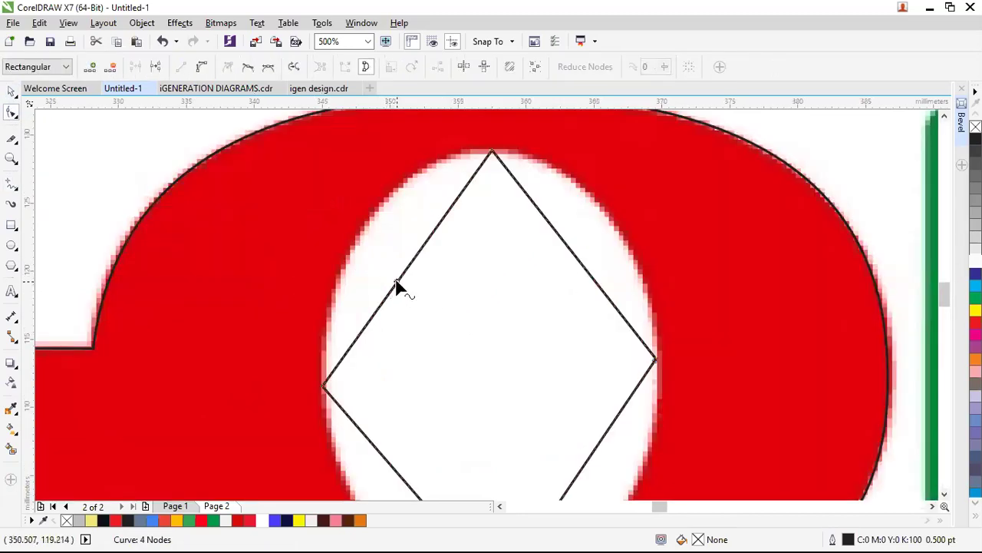
pyautogui.rightClick(396, 282)
pyautogui.click(431, 342)
pyautogui.moveTo(390, 277); pyautogui.dragTo(364, 224)
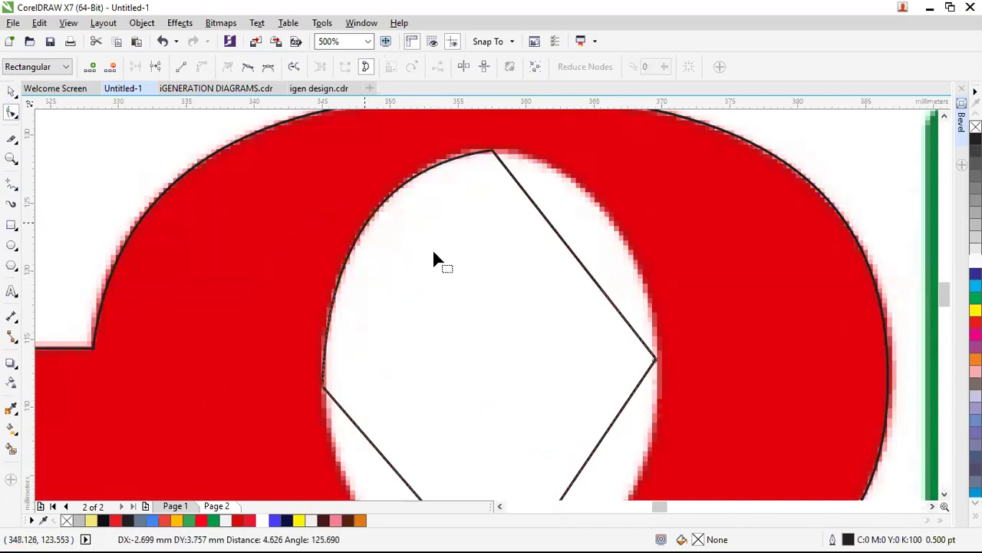
# Convert the diamond's upper-right segment to a curve and bend it onto the oval's edge.
pyautogui.click(603, 295)
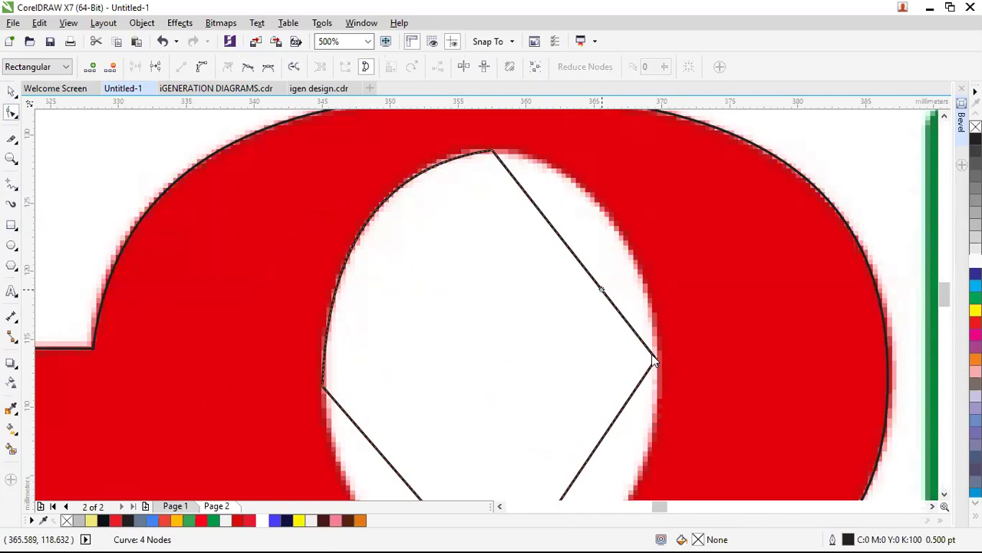
pyautogui.click(575, 259)
pyautogui.moveTo(574, 259); pyautogui.dragTo(610, 221)
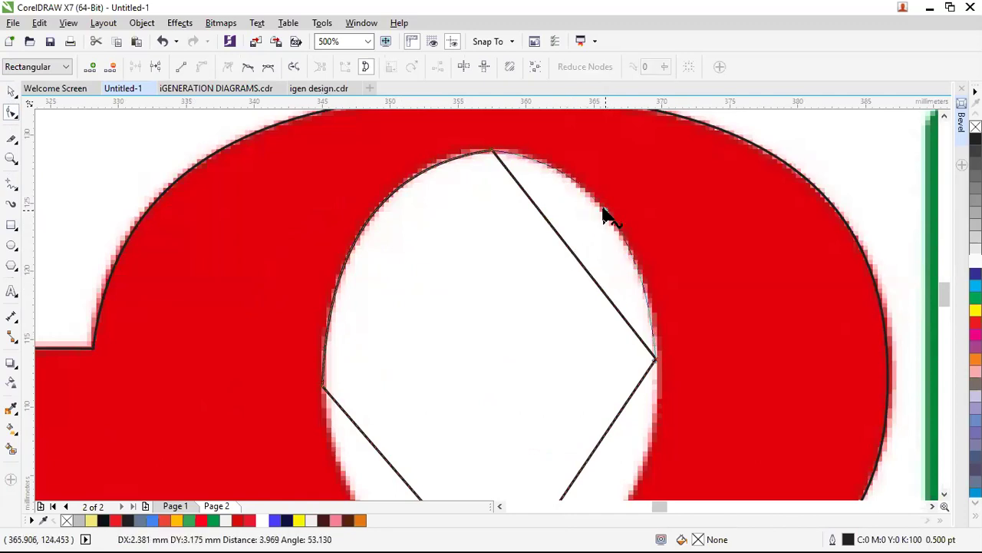
pyautogui.moveTo(606, 216); pyautogui.dragTo(607, 217)
# Convert the lower-right segment inside the O to a curve and bend it onto the oval's edge.
pyautogui.scroll(-2, 522, 307)
pyautogui.scroll(2, 537, 361)
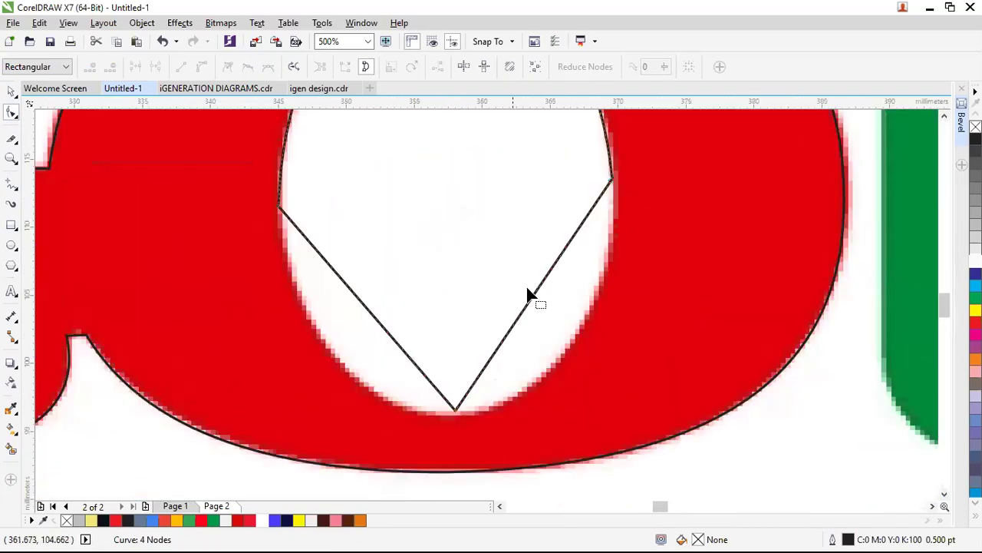
pyautogui.click(534, 300)
pyautogui.rightClick(532, 296)
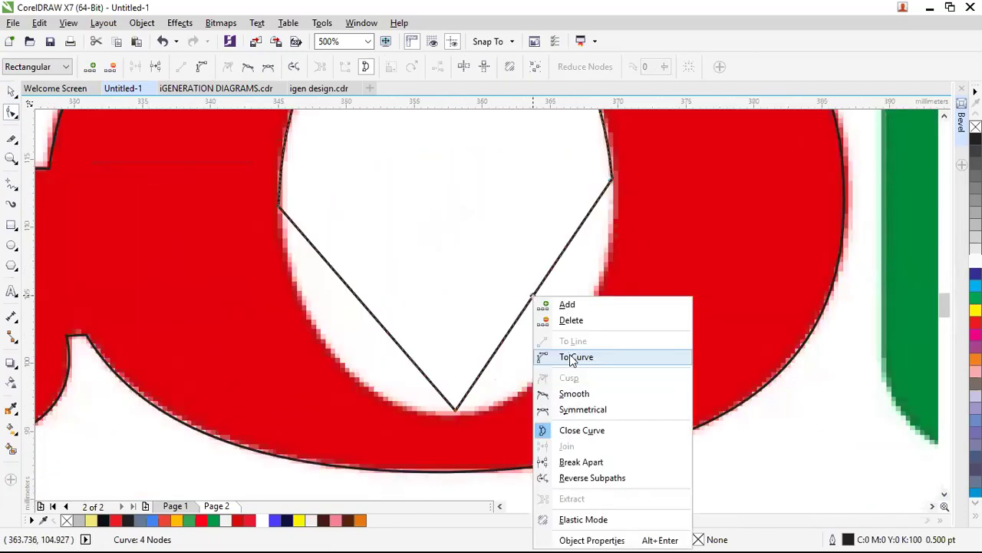
pyautogui.press('Return')
pyautogui.moveTo(546, 294); pyautogui.dragTo(573, 342)
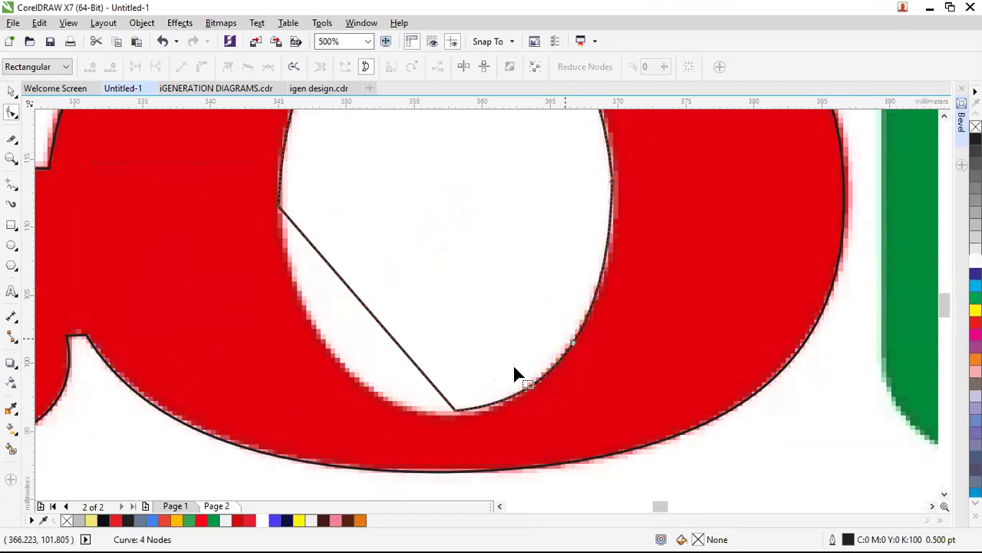
# Convert the lower-left segment inside the O to a curve, bend it onto the oval's edge, and deselect the finished shape.
pyautogui.rightClick(357, 298)
pyautogui.click(410, 355)
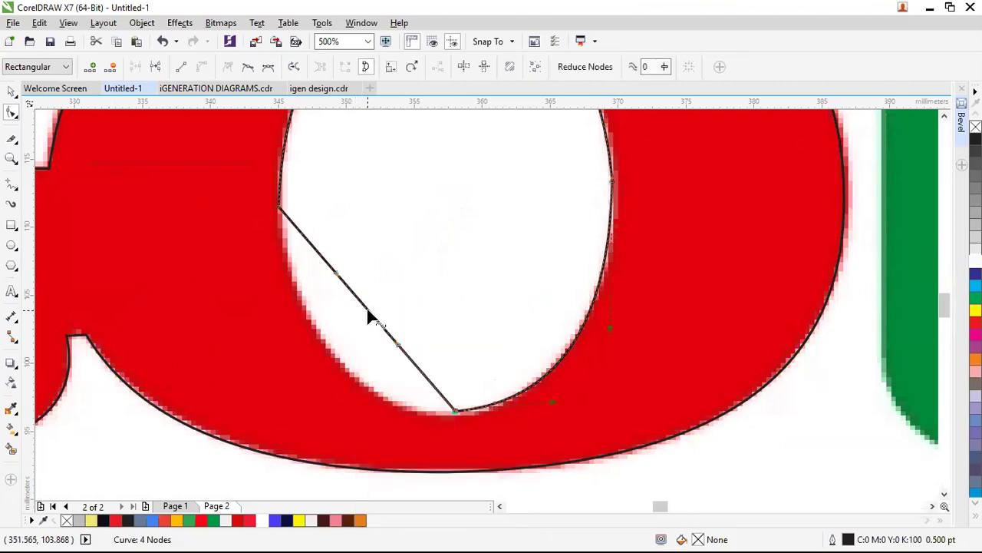
pyautogui.moveTo(367, 311); pyautogui.dragTo(343, 338)
pyautogui.scroll(-2, 343, 337)
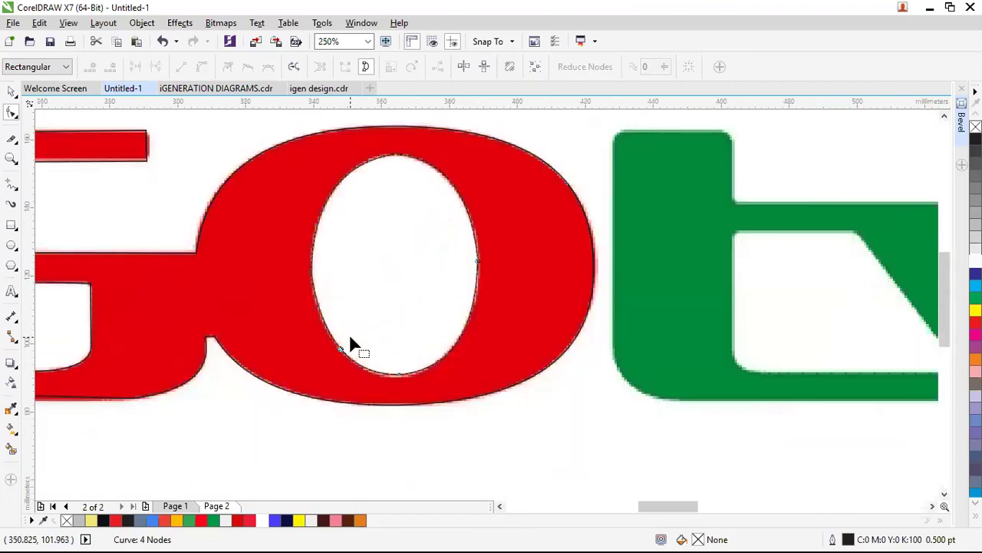
pyautogui.scroll(-1, 379, 323)
pyautogui.press('space')
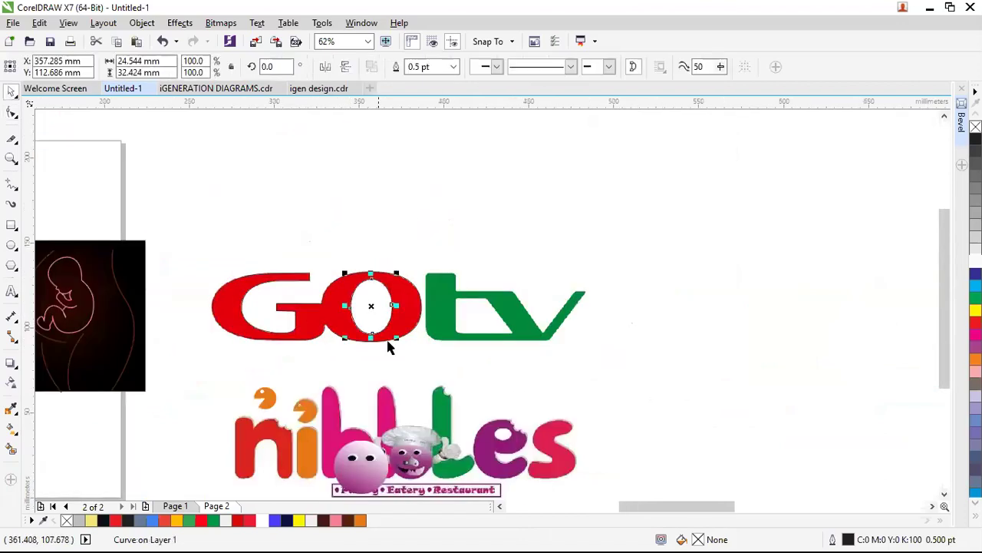
pyautogui.click(422, 169)
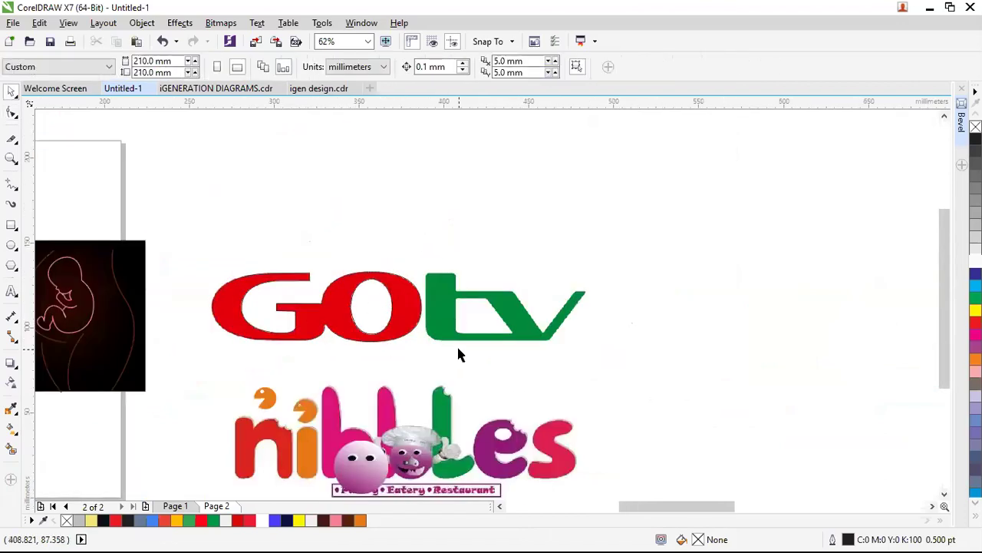
# Start a Freehand outline of the green tv from the t's inner corner along the crossbar and V notch to the v's upper-right tip.
pyautogui.scroll(1, 431, 346)
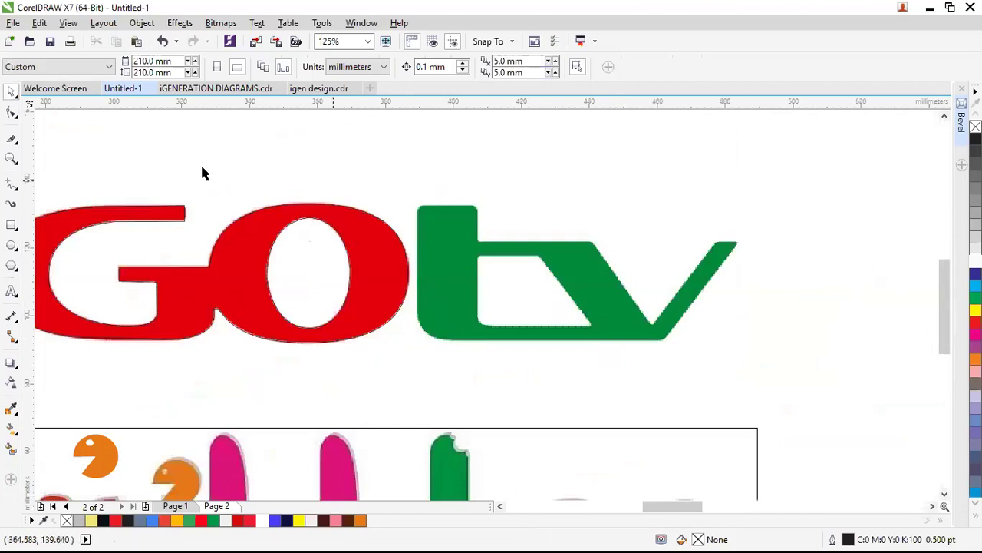
pyautogui.press('z')
pyautogui.moveTo(709, 316); pyautogui.dragTo(759, 361)
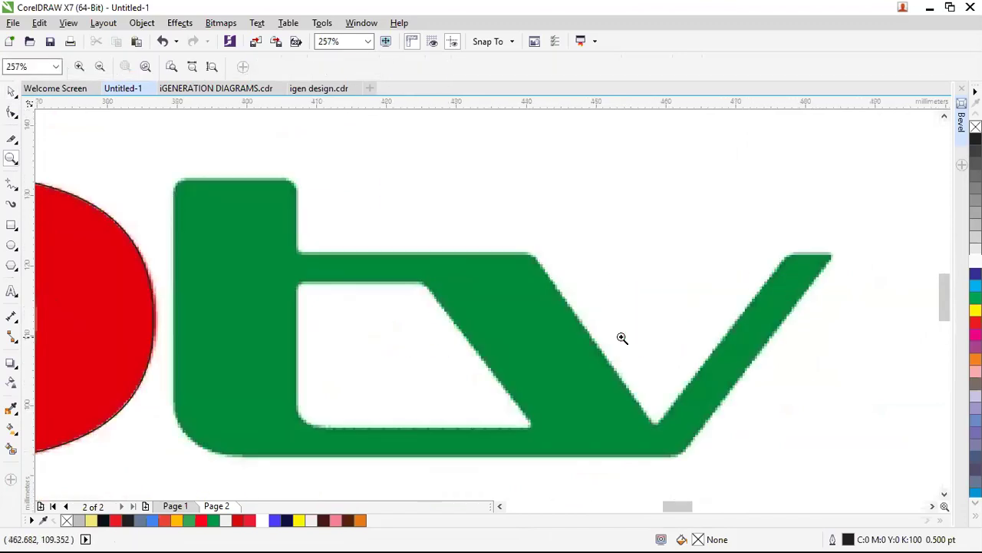
pyautogui.click(11, 184)
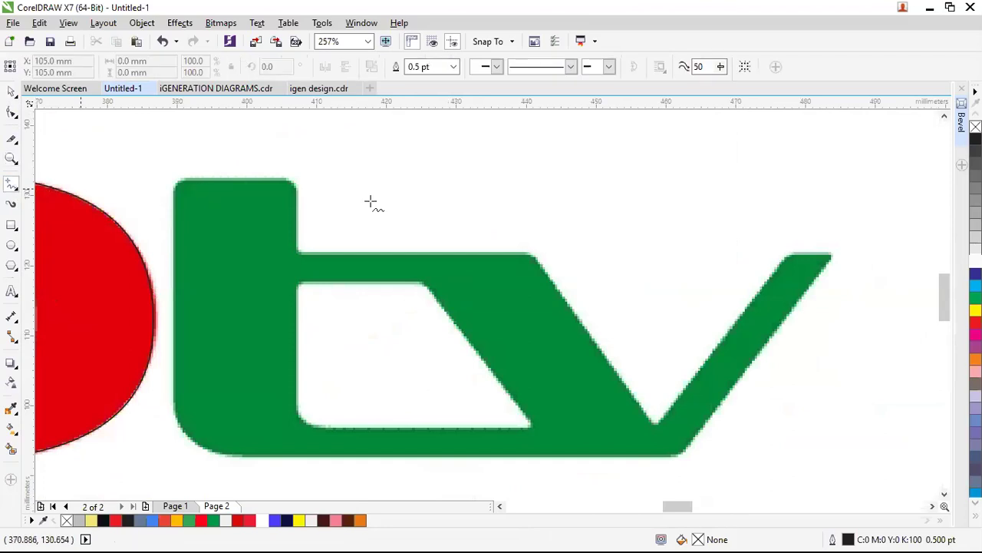
pyautogui.click(301, 247)
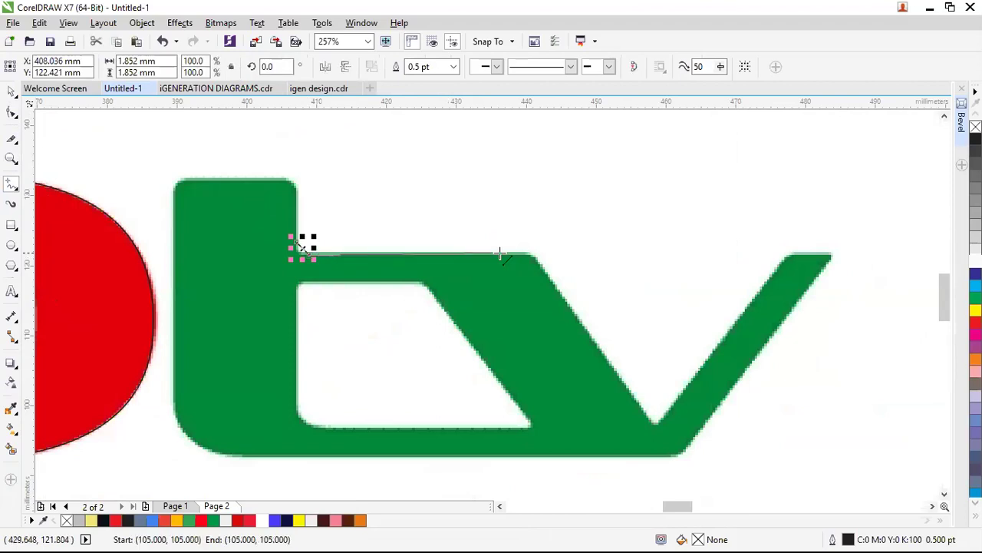
pyautogui.click(533, 253)
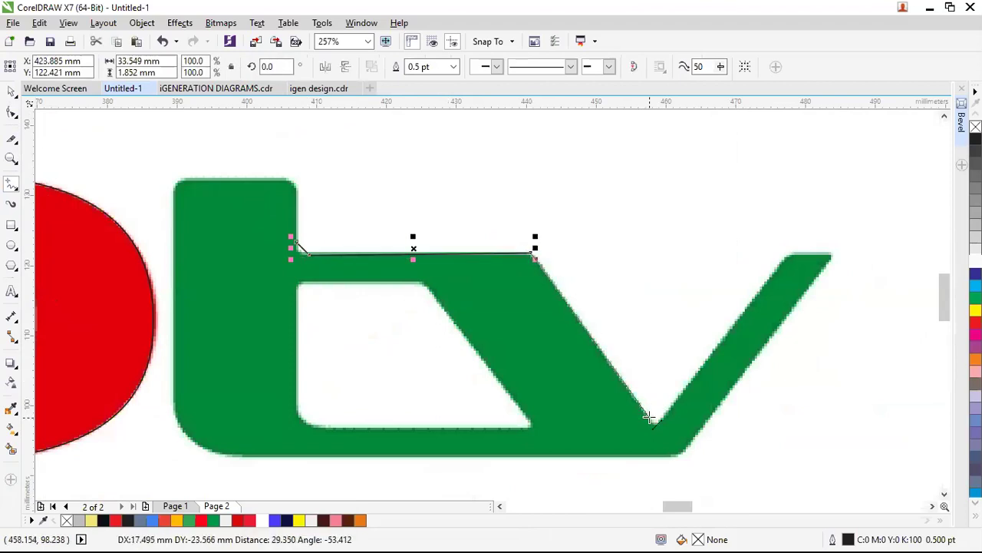
pyautogui.click(650, 419)
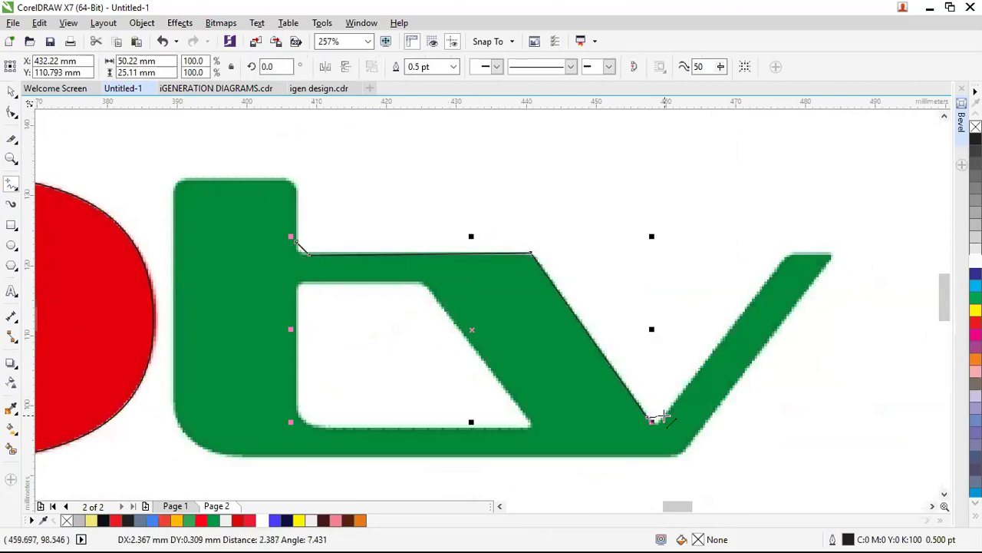
pyautogui.click(668, 420)
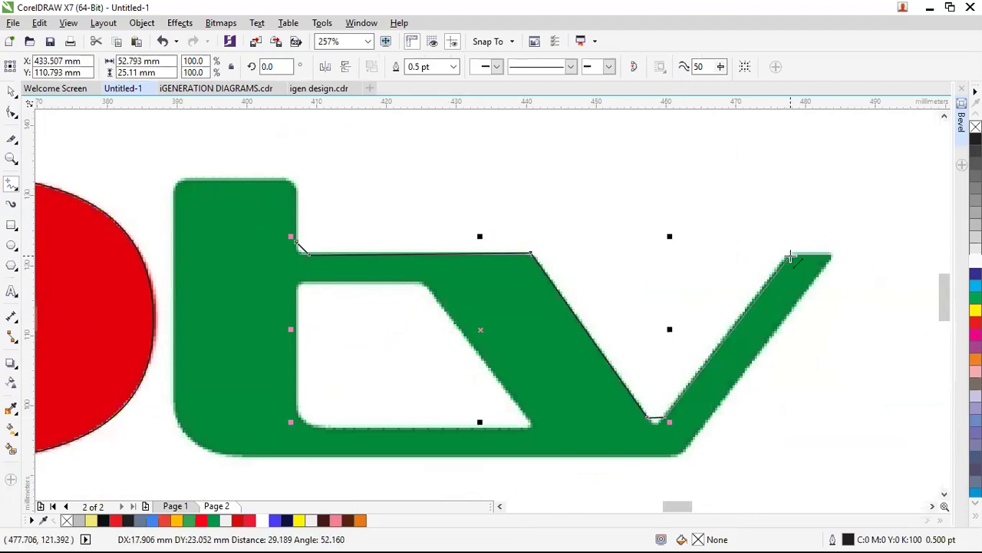
pyautogui.click(791, 254)
pyautogui.click(832, 255)
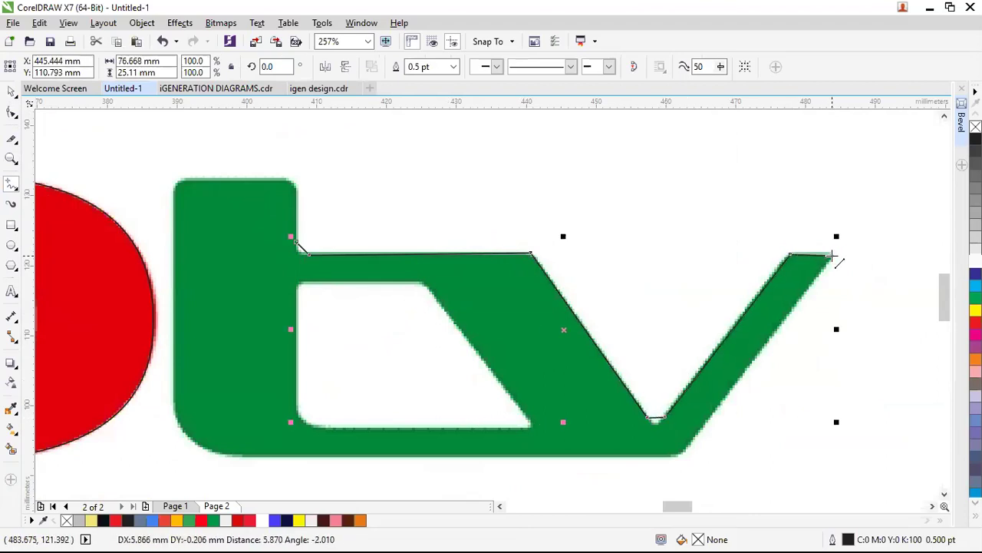
# Continue the outline down the v, along the base and around the t's stem, closing it at about 94.2 by 40.1 mm.
pyautogui.click(688, 446)
pyautogui.click(664, 456)
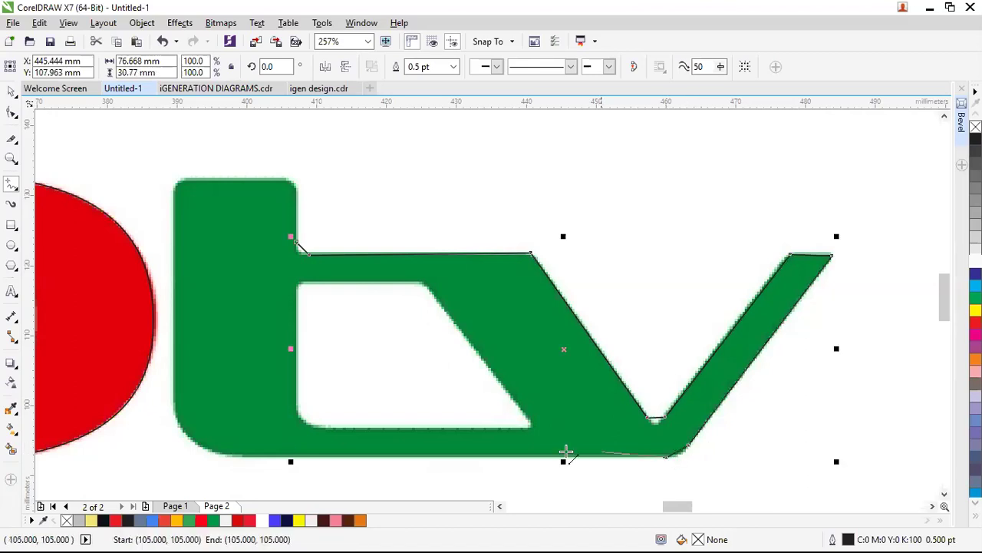
pyautogui.click(235, 456)
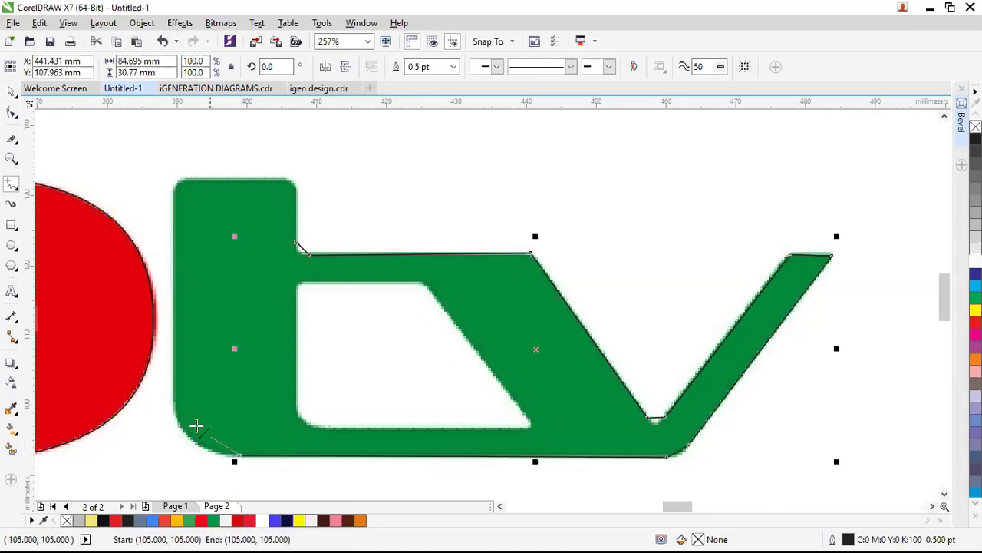
pyautogui.click(175, 404)
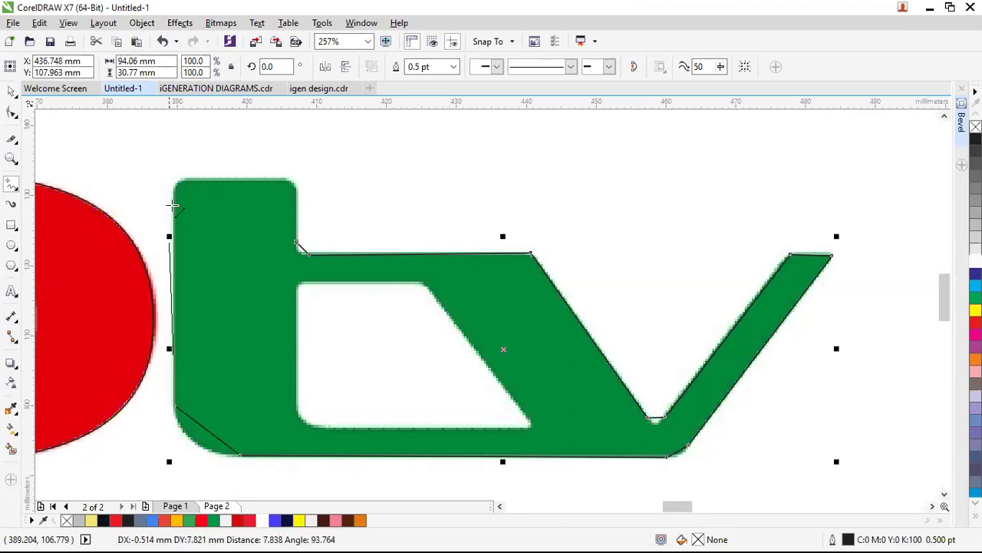
pyautogui.click(175, 195)
pyautogui.click(191, 177)
pyautogui.click(287, 178)
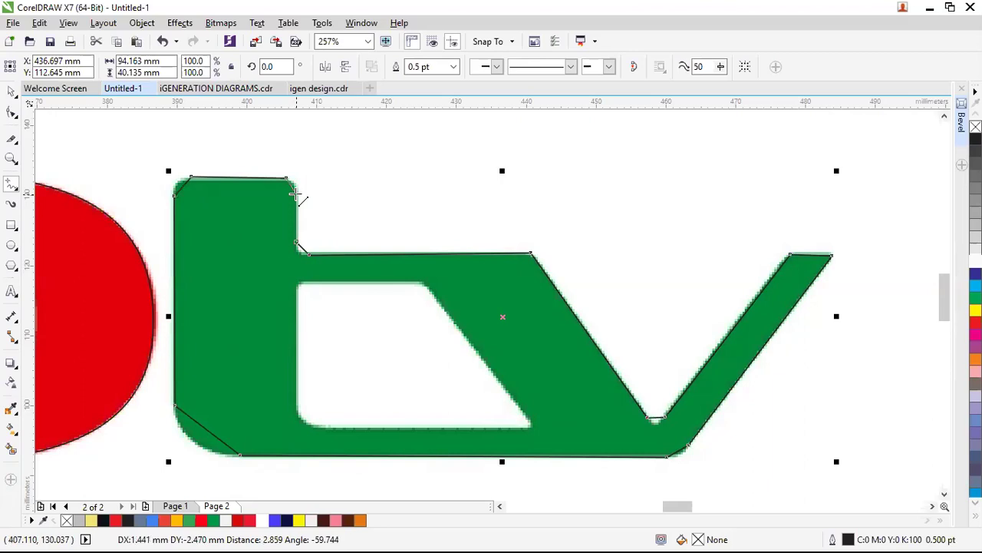
pyautogui.click(296, 193)
pyautogui.click(297, 244)
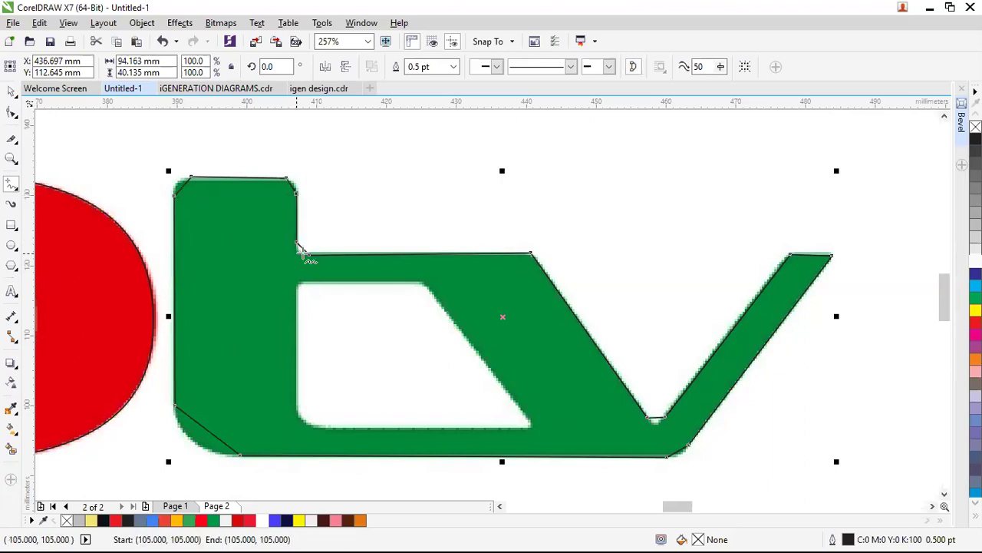
# Draw a closed straight-segment Freehand outline about 32.5 by 20.9 mm around the white opening inside the tv.
pyautogui.click(310, 282)
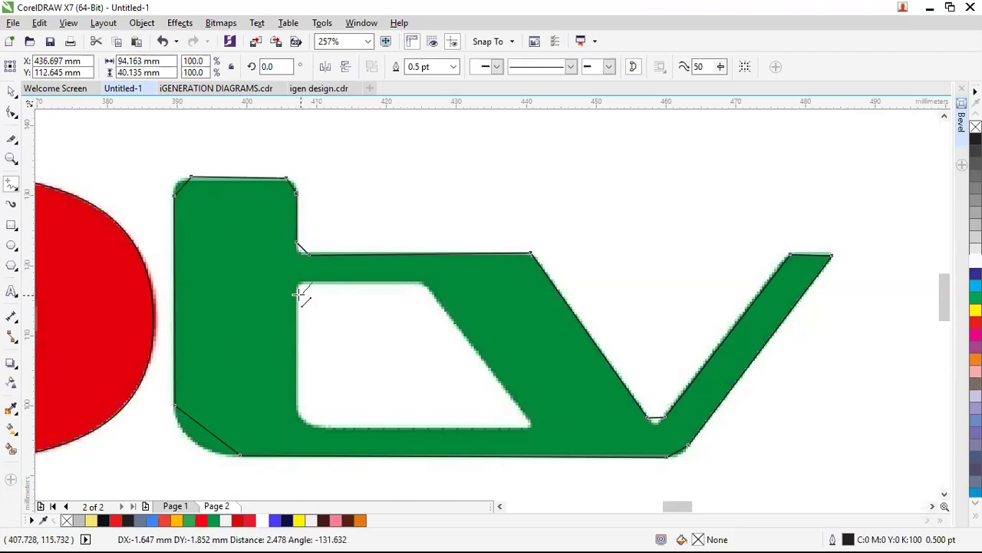
pyautogui.click(301, 294)
pyautogui.moveTo(298, 295); pyautogui.dragTo(331, 428)
pyautogui.moveTo(331, 428); pyautogui.dragTo(428, 290)
pyautogui.moveTo(428, 290); pyautogui.dragTo(311, 284)
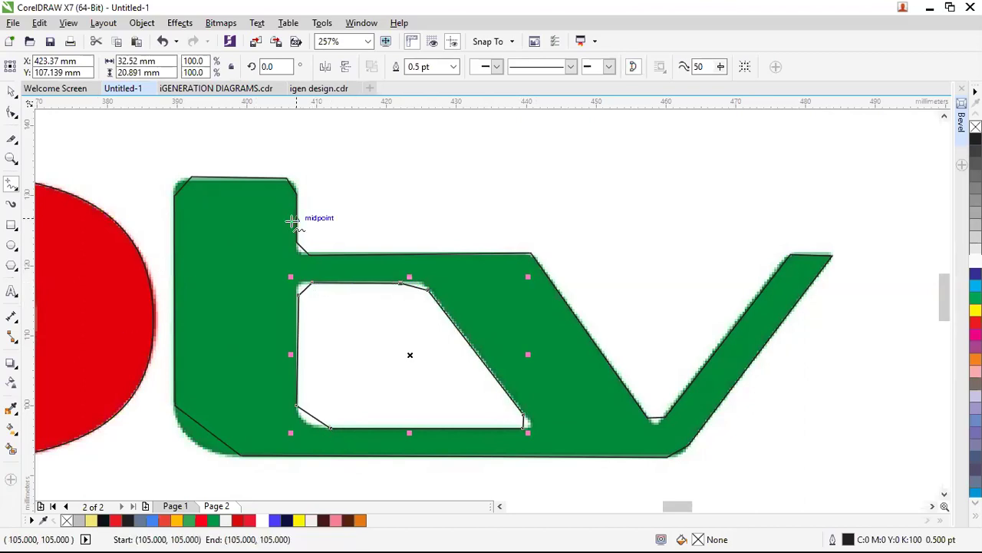
# Convert the diagonal segment at the t's top-left corner to a curve and bend it outward to match the rounded corner.
pyautogui.scroll(2, 163, 174)
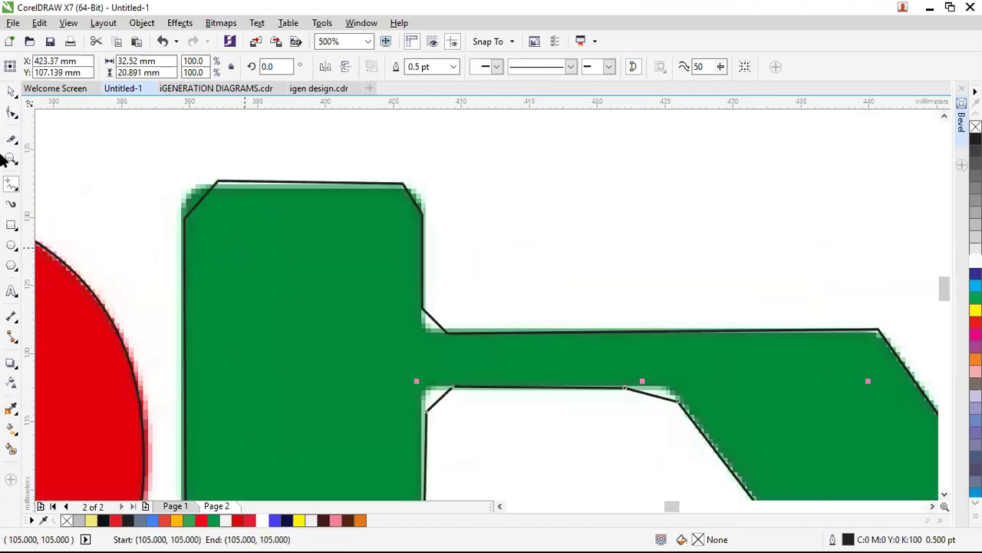
pyautogui.click(11, 113)
pyautogui.scroll(2, 206, 238)
pyautogui.click(195, 230)
pyautogui.rightClick(196, 231)
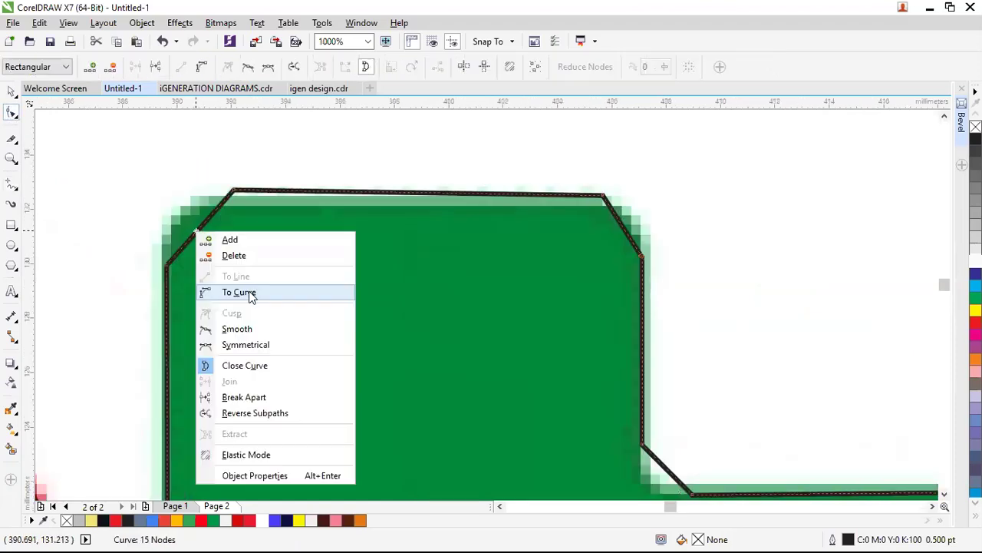
pyautogui.click(250, 296)
pyautogui.moveTo(202, 227); pyautogui.dragTo(182, 210)
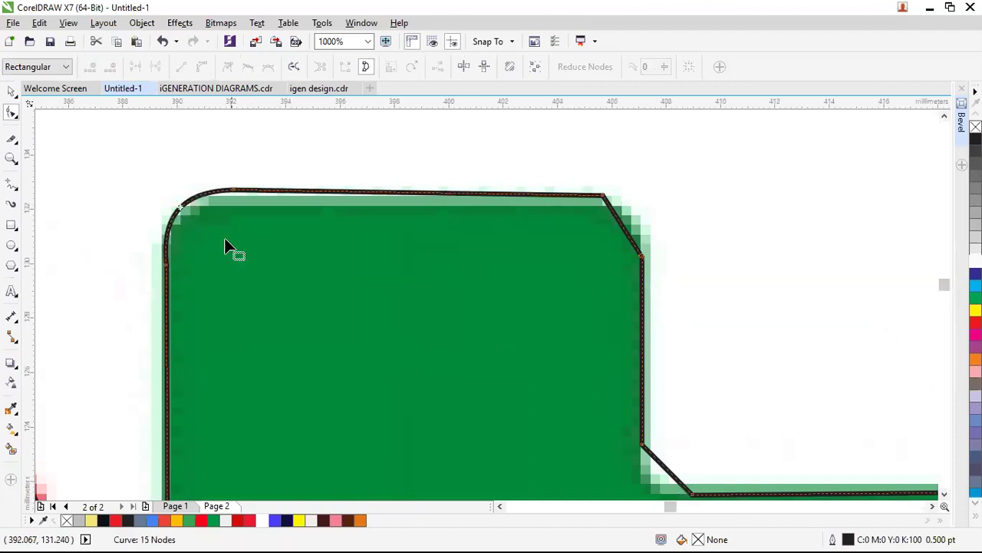
# Convert the diagonal segment at the t's top-right corner to a curve and bend it outward to match the rounded corner.
pyautogui.scroll(-2, 266, 287)
pyautogui.scroll(-1, 344, 258)
pyautogui.scroll(3, 357, 265)
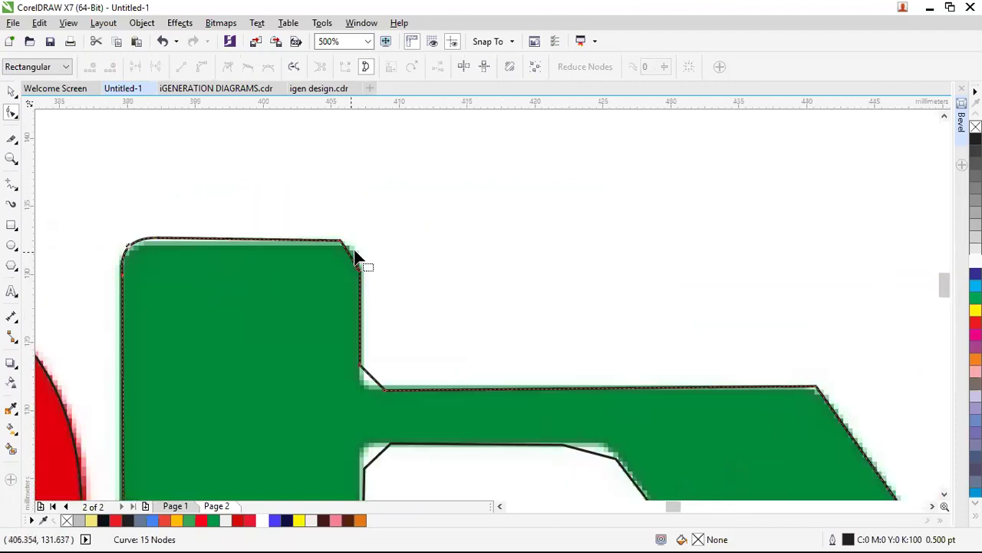
pyautogui.click(340, 263)
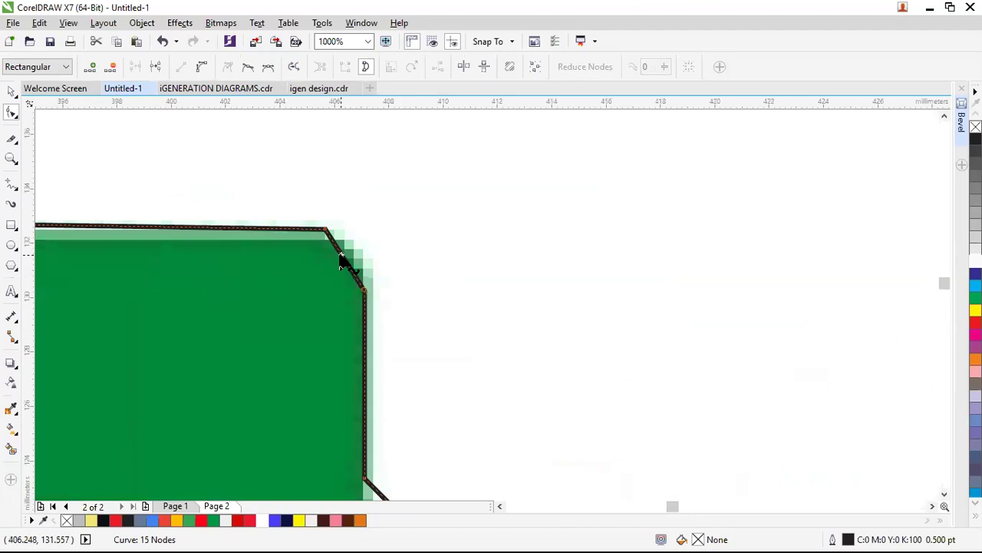
pyautogui.scroll(1, 345, 270)
pyautogui.moveTo(340, 261); pyautogui.dragTo(366, 268)
# Curve the diagonal segment where the t's stem meets the top of the crossbar, bending it inward to follow the green edge.
pyautogui.scroll(-2, 367, 269)
pyautogui.scroll(-1, 377, 397)
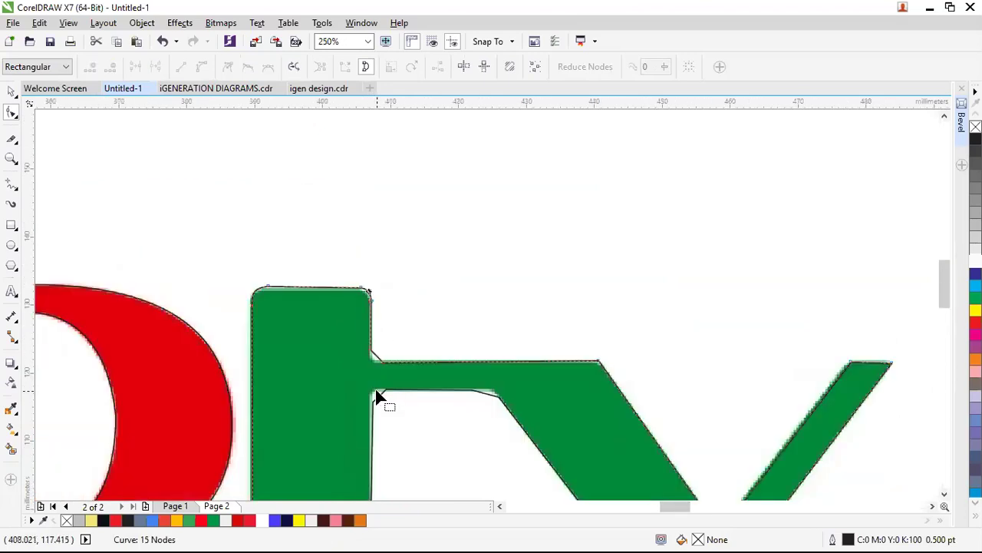
pyautogui.scroll(3, 377, 353)
pyautogui.click(379, 294)
pyautogui.rightClick(377, 292)
pyautogui.moveTo(377, 292); pyautogui.dragTo(350, 325)
pyautogui.scroll(-2, 360, 311)
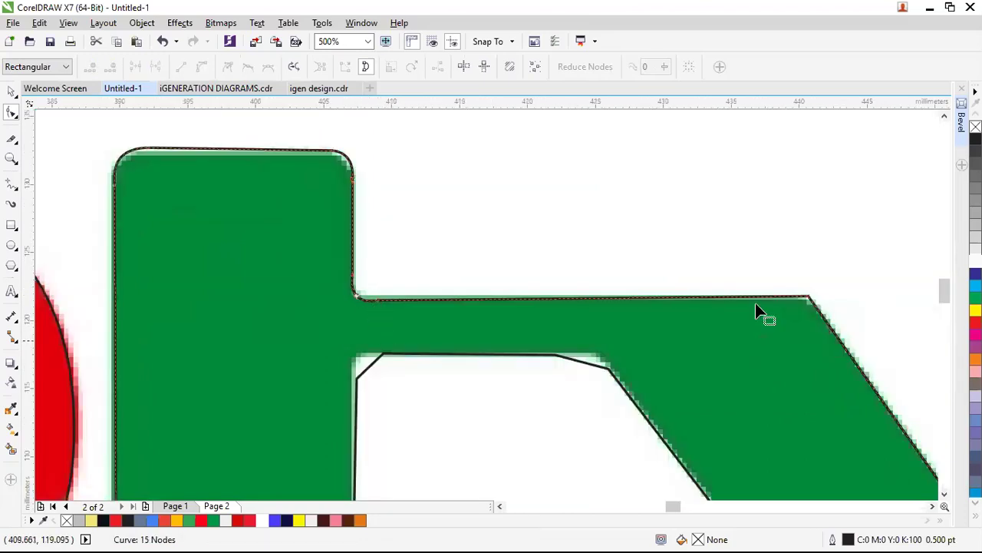
# Convert the diagonal at the inner opening's top-left corner to a curve and bend it outward to the green edge.
pyautogui.scroll(-1, 733, 326)
pyautogui.scroll(2, 558, 357)
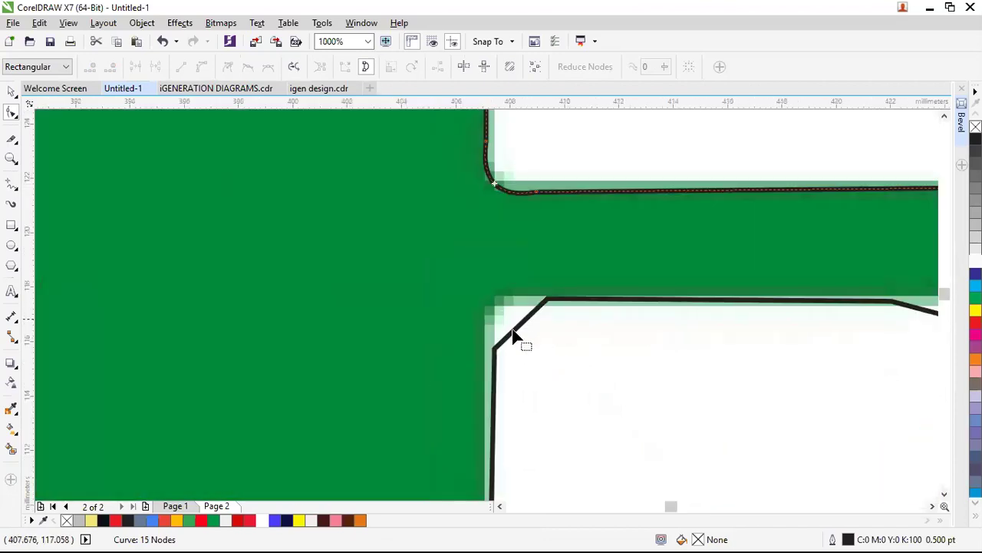
pyautogui.click(519, 332)
pyautogui.rightClick(519, 331)
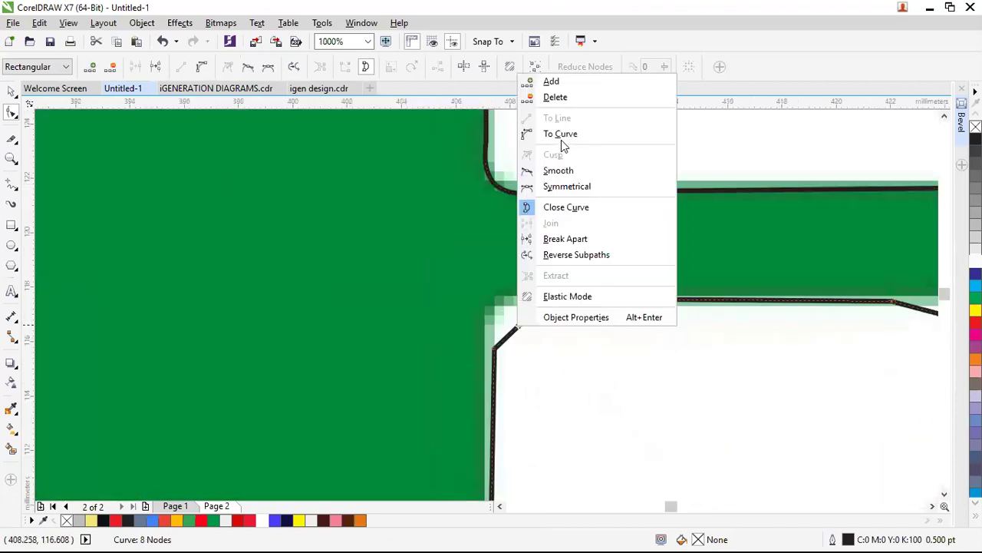
pyautogui.click(561, 140)
pyautogui.moveTo(522, 329); pyautogui.dragTo(502, 313)
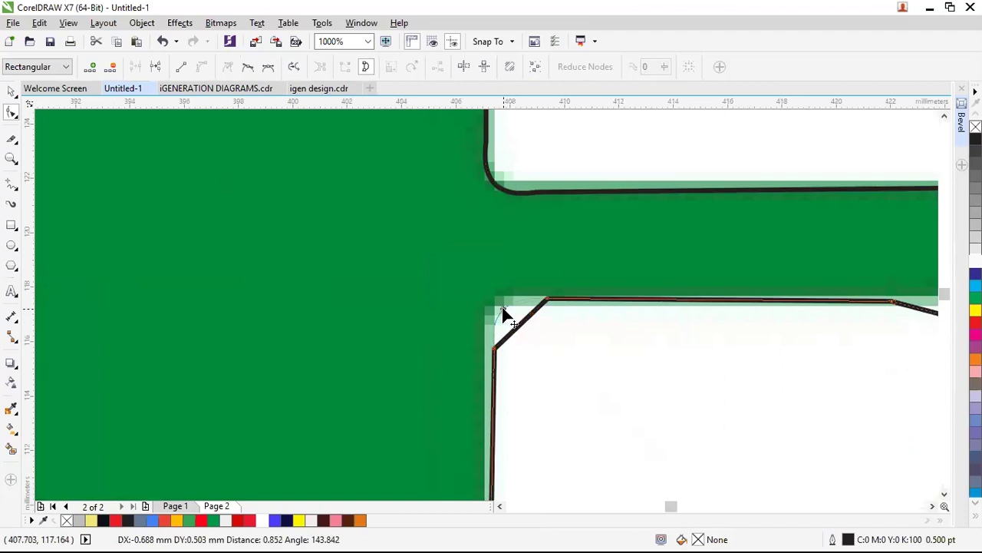
pyautogui.scroll(-3, 527, 322)
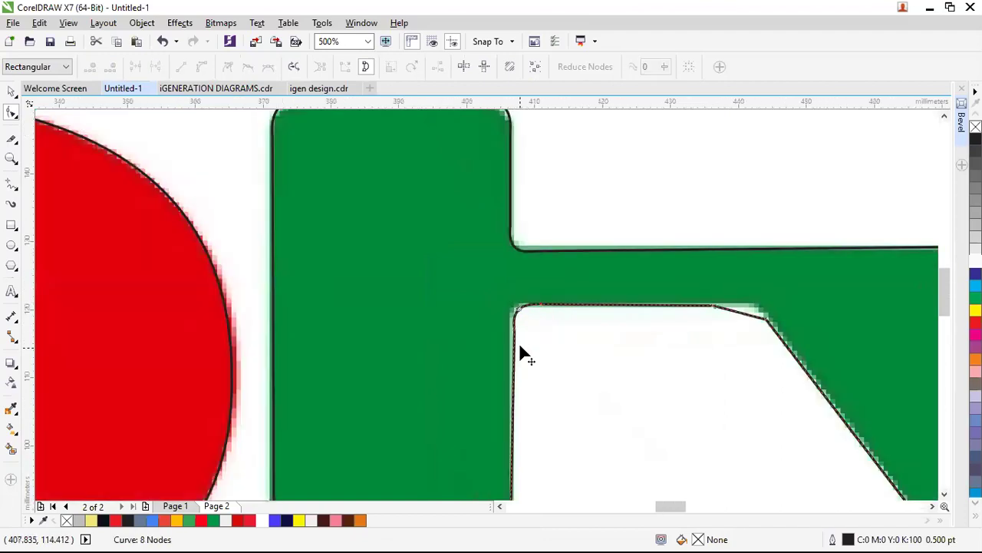
pyautogui.scroll(3, 520, 345)
pyautogui.moveTo(519, 292); pyautogui.dragTo(519, 287)
# Curve the short segment at the opening's upper-right corner and adjust its end node's handle to smooth the bend.
pyautogui.scroll(-1, 671, 302)
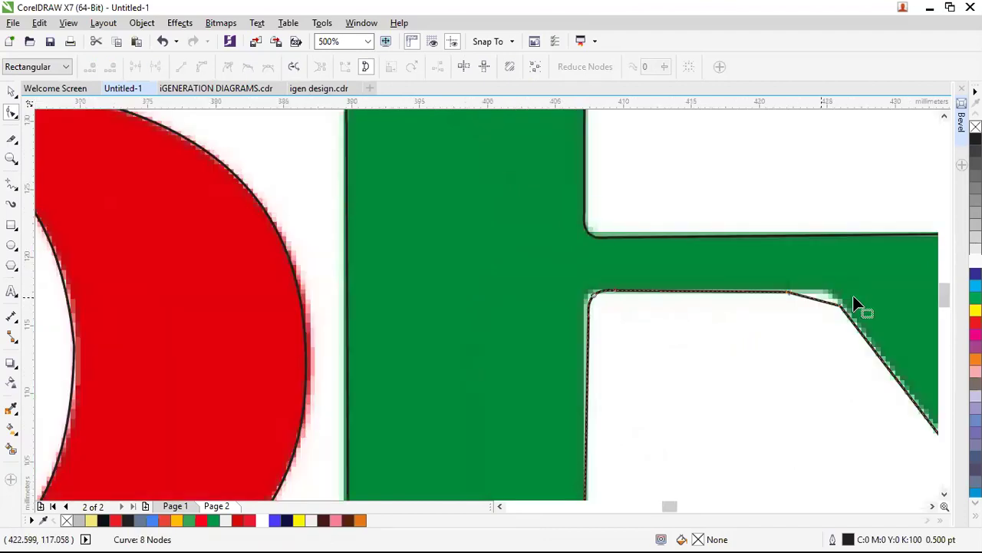
pyautogui.scroll(2, 858, 303)
pyautogui.click(723, 313)
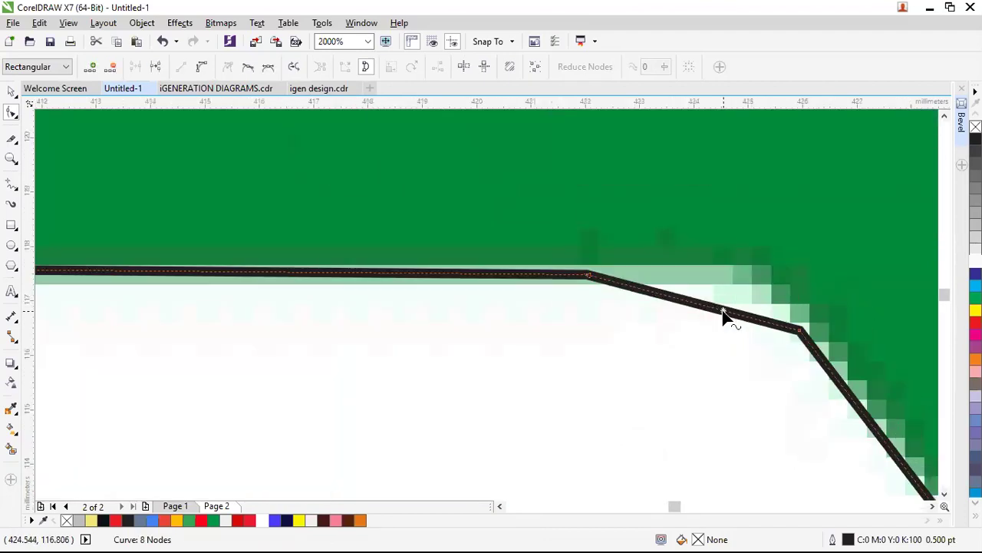
pyautogui.moveTo(706, 314); pyautogui.dragTo(695, 295)
pyautogui.scroll(-3, 693, 296)
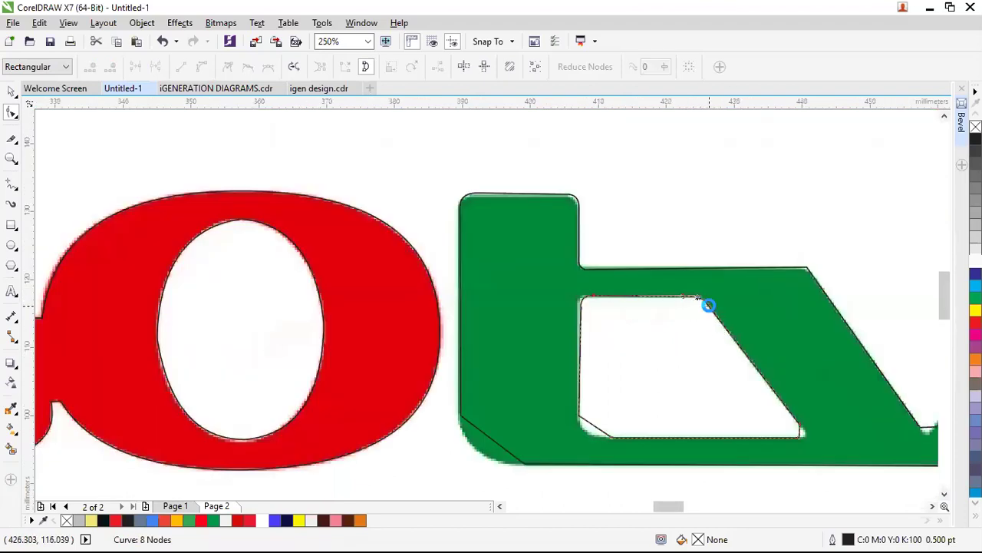
pyautogui.scroll(4, 707, 304)
pyautogui.click(668, 263)
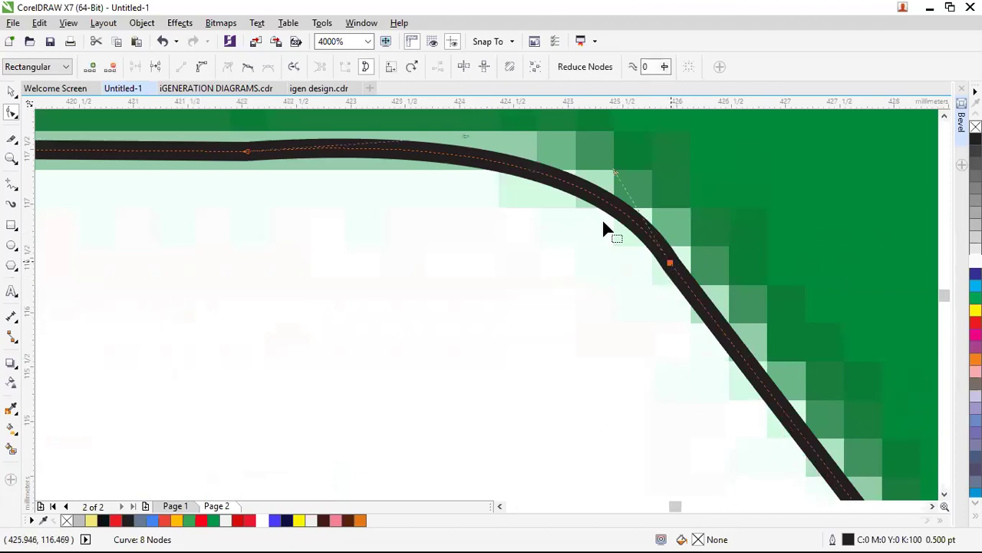
pyautogui.moveTo(620, 179); pyautogui.dragTo(629, 238)
# Curve the short segment at the opening's lower-right corner outward and adjust its node handles to fit the rounded tip.
pyautogui.scroll(-4, 620, 281)
pyautogui.scroll(3, 719, 388)
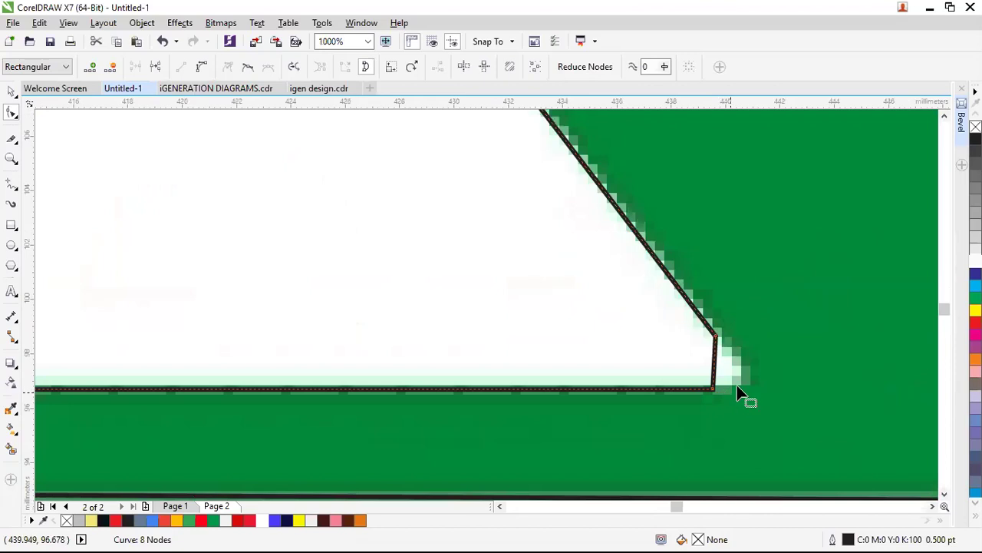
pyautogui.click(691, 355)
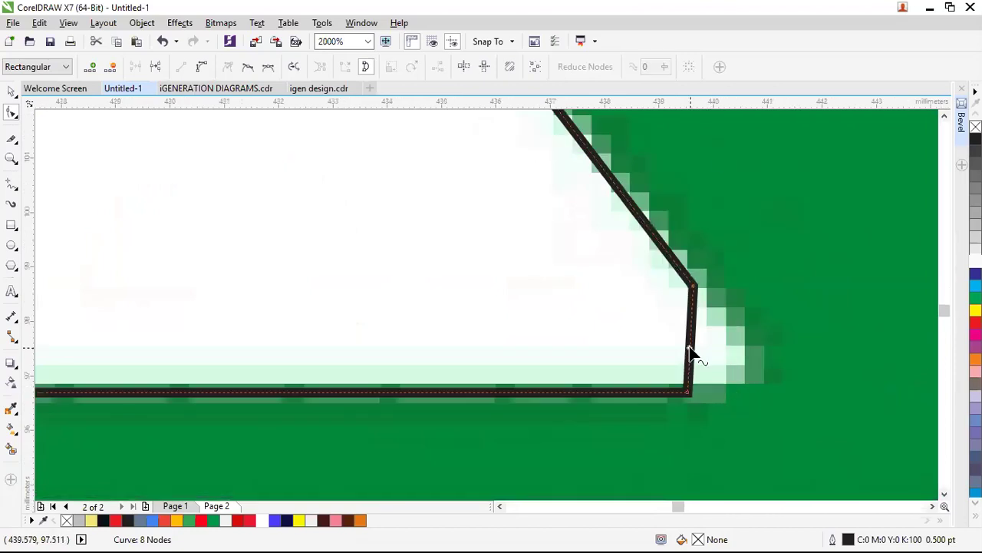
pyautogui.moveTo(693, 340); pyautogui.dragTo(741, 358)
pyautogui.scroll(-3, 694, 351)
pyautogui.scroll(4, 695, 355)
pyautogui.click(764, 299)
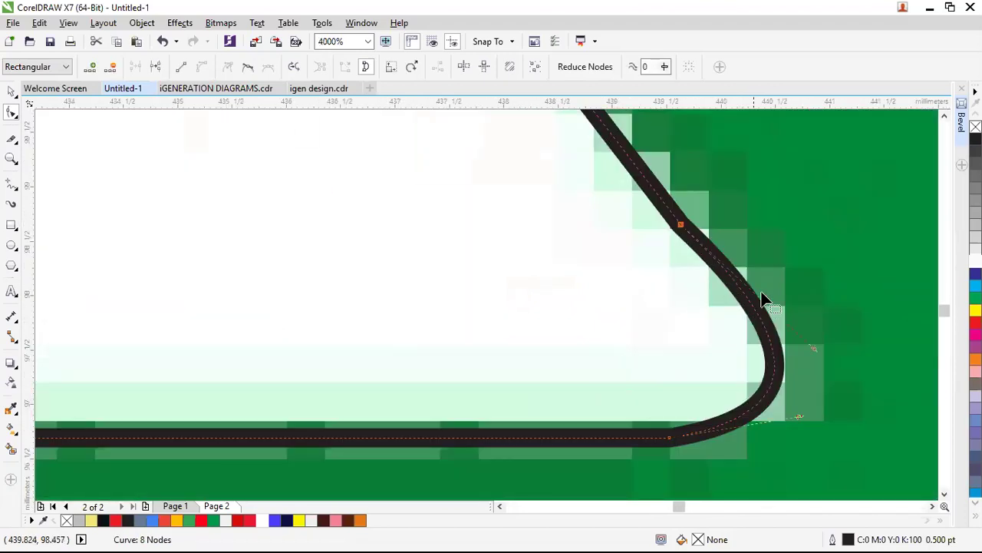
pyautogui.moveTo(813, 348); pyautogui.dragTo(778, 397)
pyautogui.scroll(-2, 805, 399)
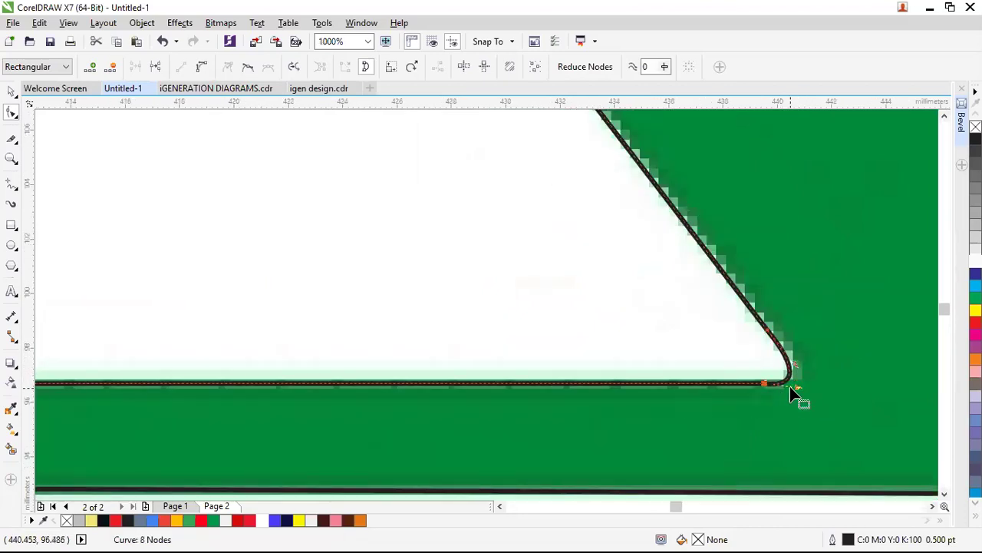
pyautogui.scroll(1, 798, 391)
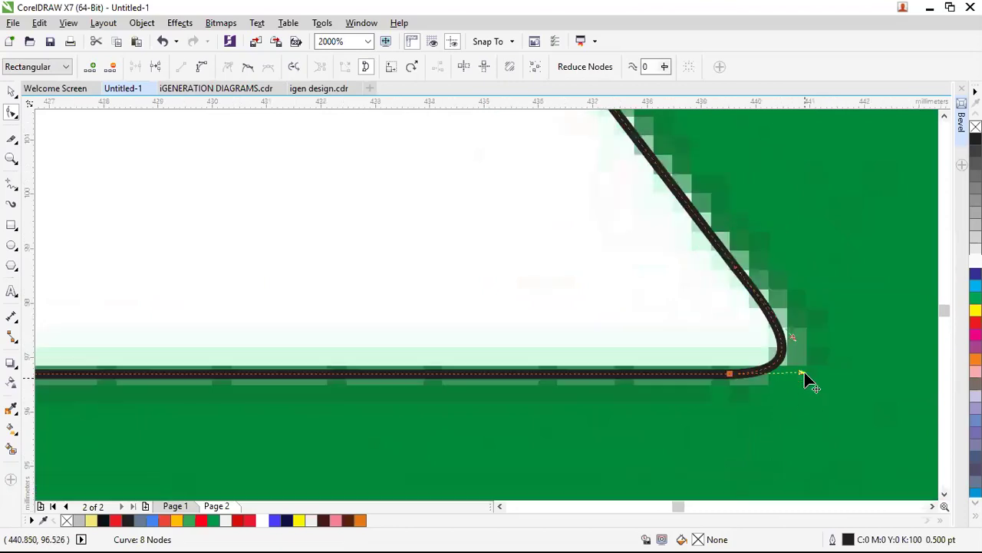
# Convert the diagonal at the opening's bottom-left corner to a curve and bend it outward onto the rounded green edge.
pyautogui.scroll(-4, 660, 382)
pyautogui.scroll(4, 487, 379)
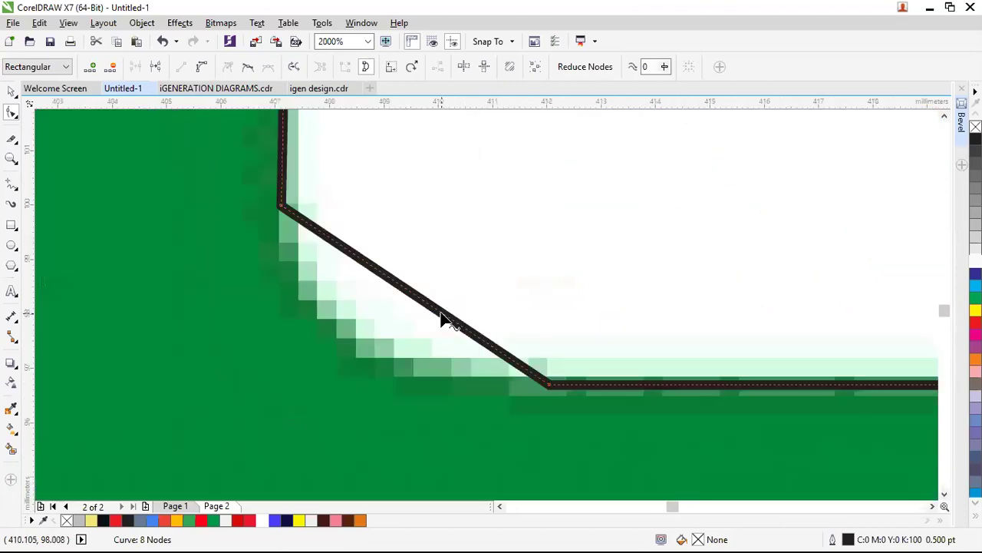
pyautogui.rightClick(440, 314)
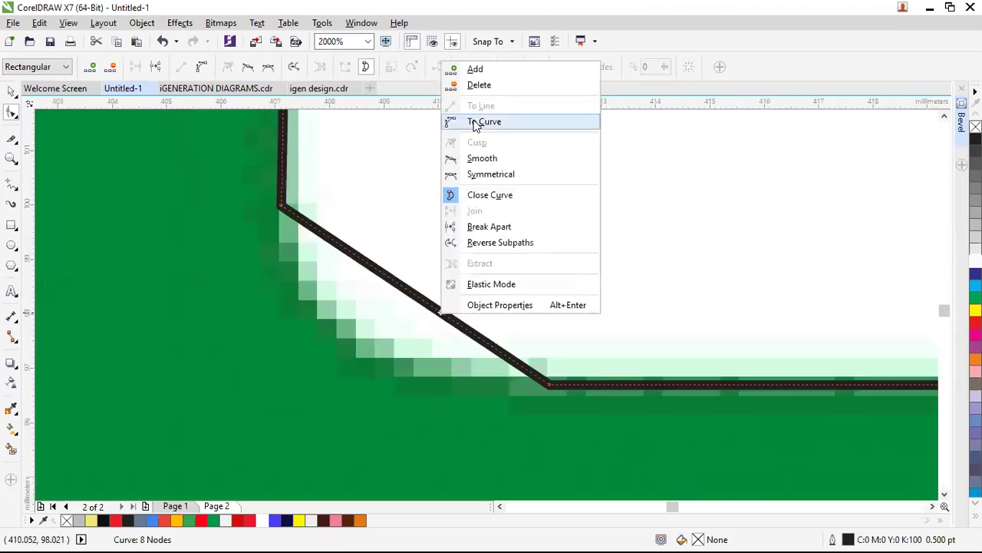
pyautogui.click(461, 120)
pyautogui.moveTo(396, 313); pyautogui.dragTo(352, 341)
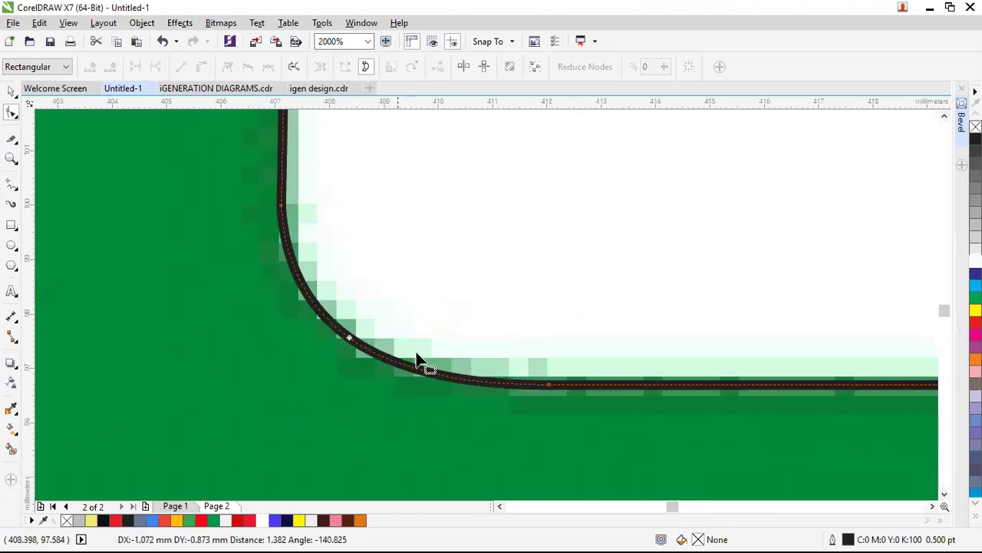
# Curve the long diagonal at the t's outer bottom-left corner and bend it outward to match the large rounded corner.
pyautogui.scroll(-3, 452, 372)
pyautogui.scroll(2, 300, 364)
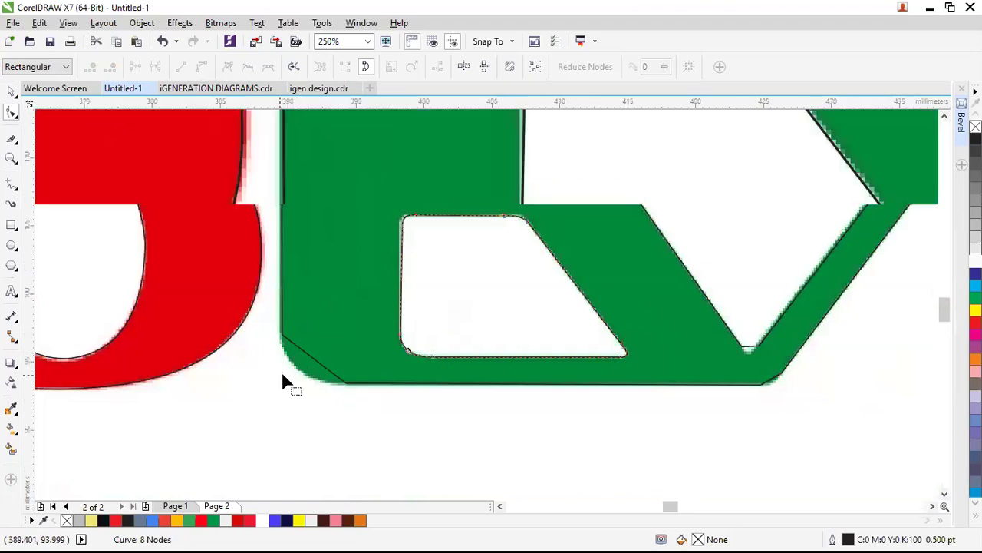
pyautogui.click(344, 339)
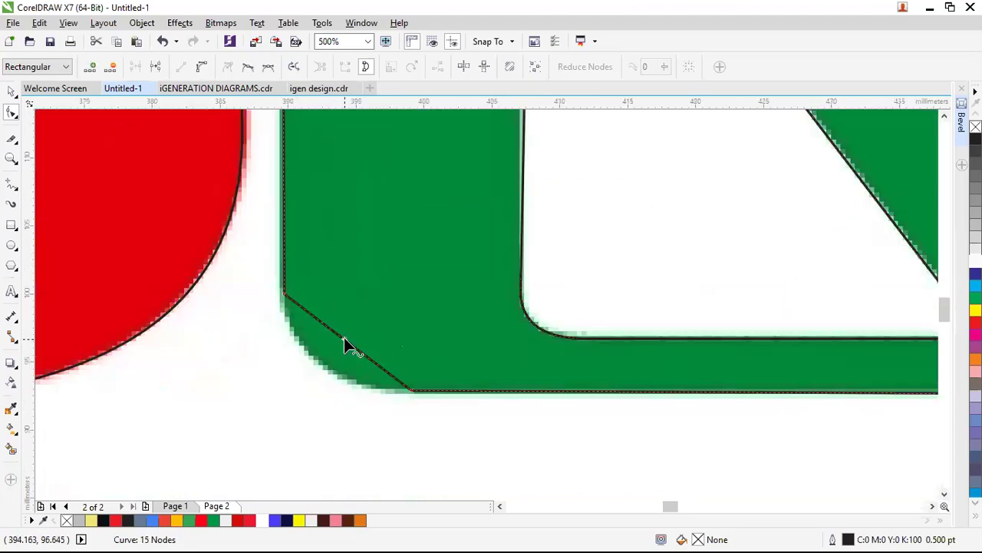
pyautogui.moveTo(342, 336); pyautogui.dragTo(330, 358)
# Convert the short segment at the bottom of the v's notch to a curve and bend it downward into a rounded valley.
pyautogui.scroll(-2, 319, 357)
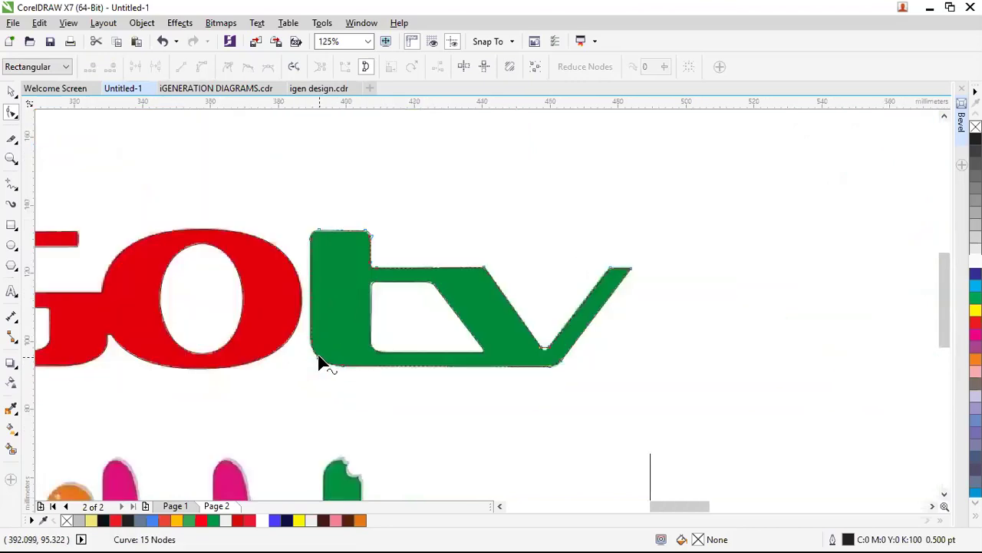
pyautogui.scroll(2, 559, 361)
pyautogui.scroll(2, 495, 324)
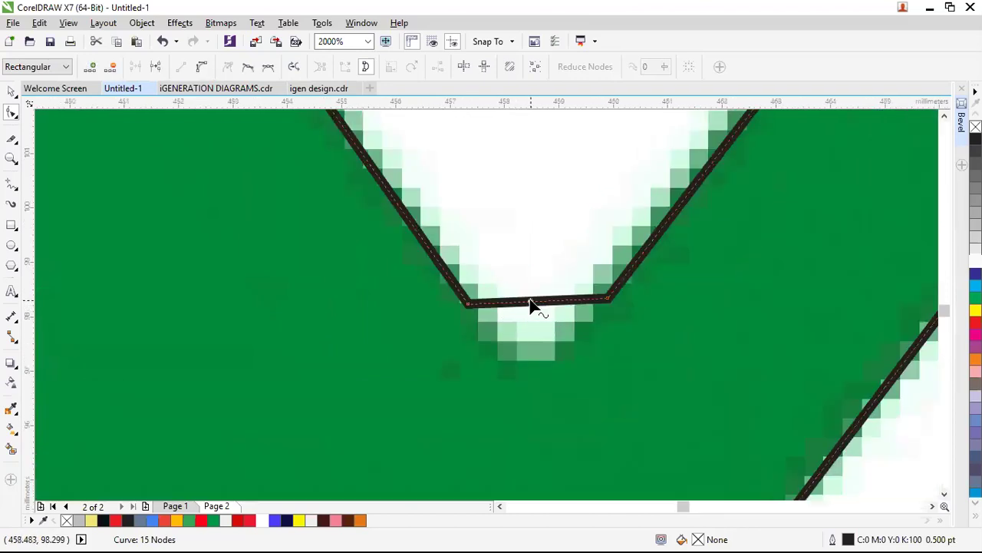
pyautogui.rightClick(530, 302)
pyautogui.click(571, 361)
pyautogui.scroll(1, 542, 309)
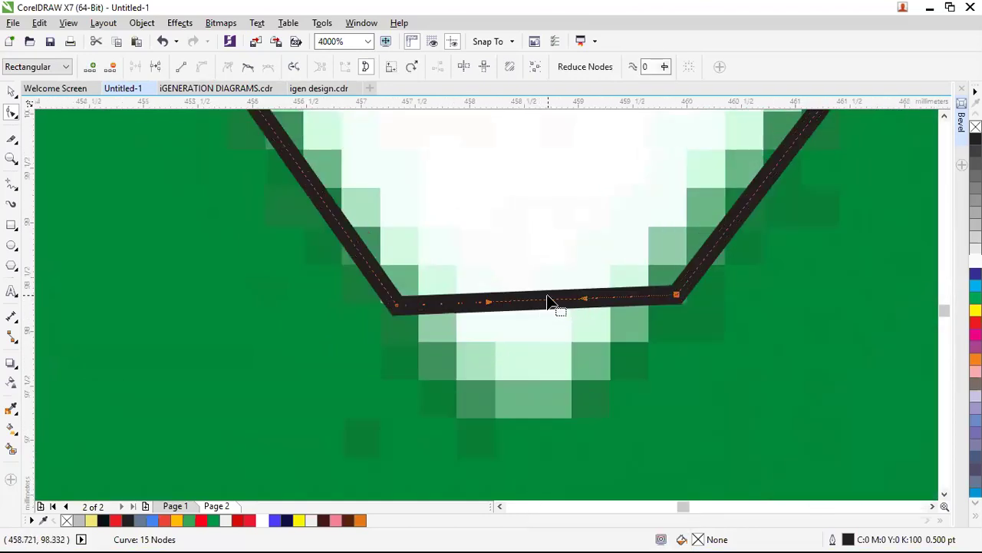
pyautogui.moveTo(544, 302); pyautogui.dragTo(535, 389)
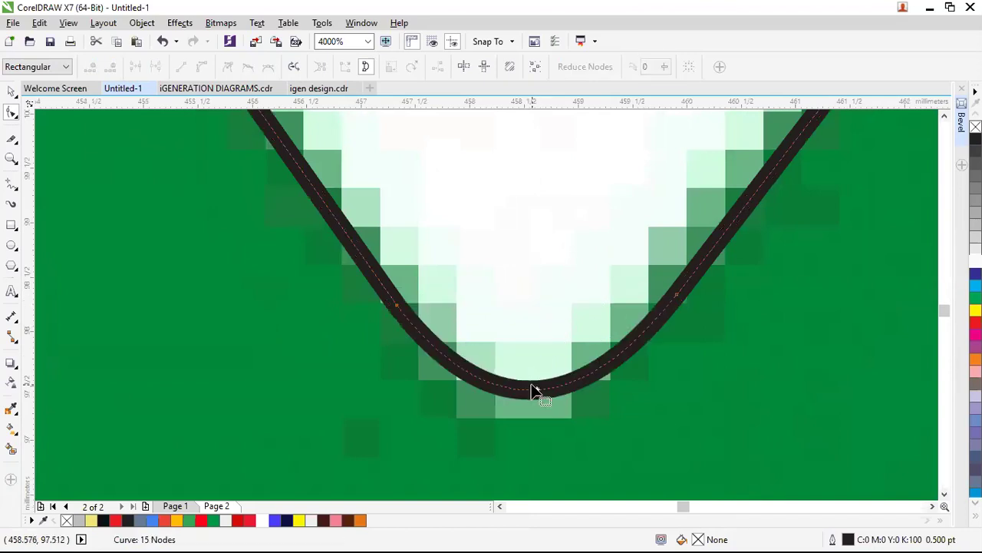
pyautogui.scroll(-2, 535, 389)
pyautogui.click(569, 369)
pyautogui.moveTo(544, 393); pyautogui.dragTo(536, 391)
# Convert the short diagonal at the v's bottom-right corner to a curve and bend it outward to match the rounded base.
pyautogui.scroll(-2, 636, 387)
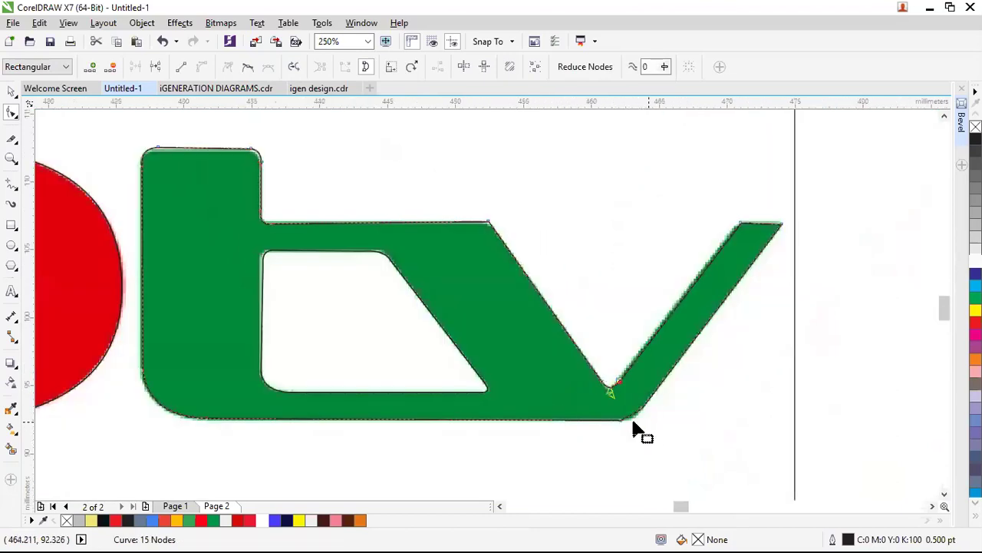
pyautogui.scroll(2, 634, 422)
pyautogui.press('Escape')
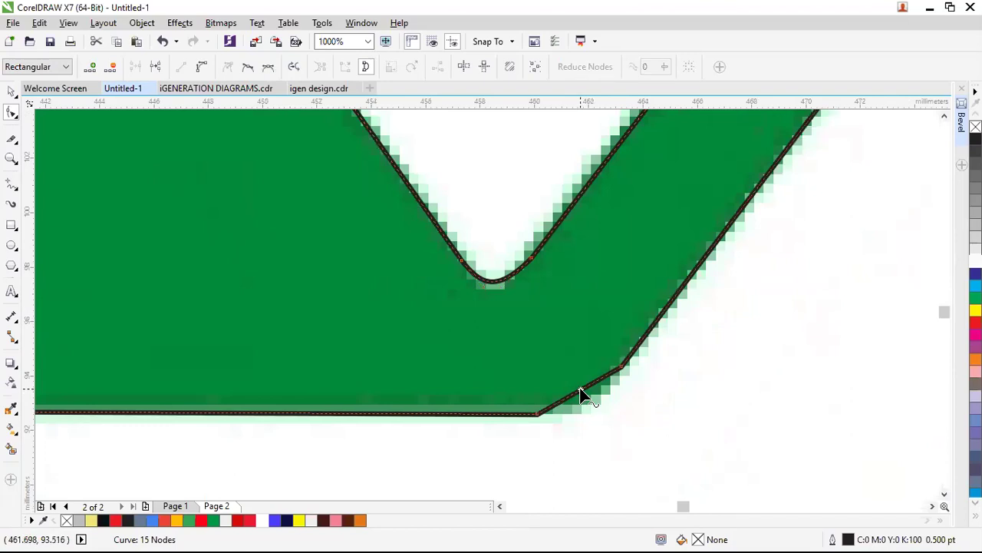
pyautogui.rightClick(621, 197)
pyautogui.click(623, 198)
pyautogui.scroll(1, 595, 414)
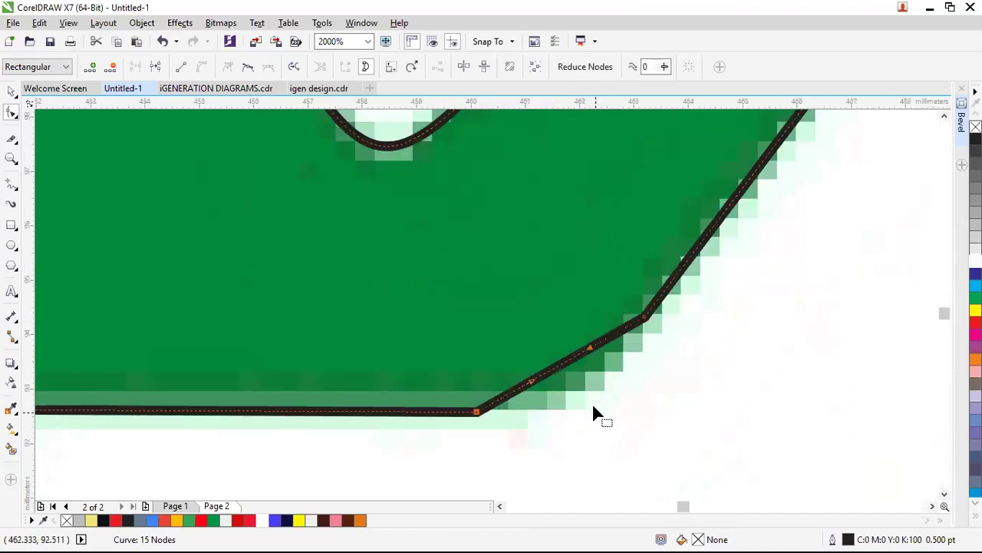
pyautogui.moveTo(555, 373); pyautogui.dragTo(571, 409)
pyautogui.scroll(-3, 612, 414)
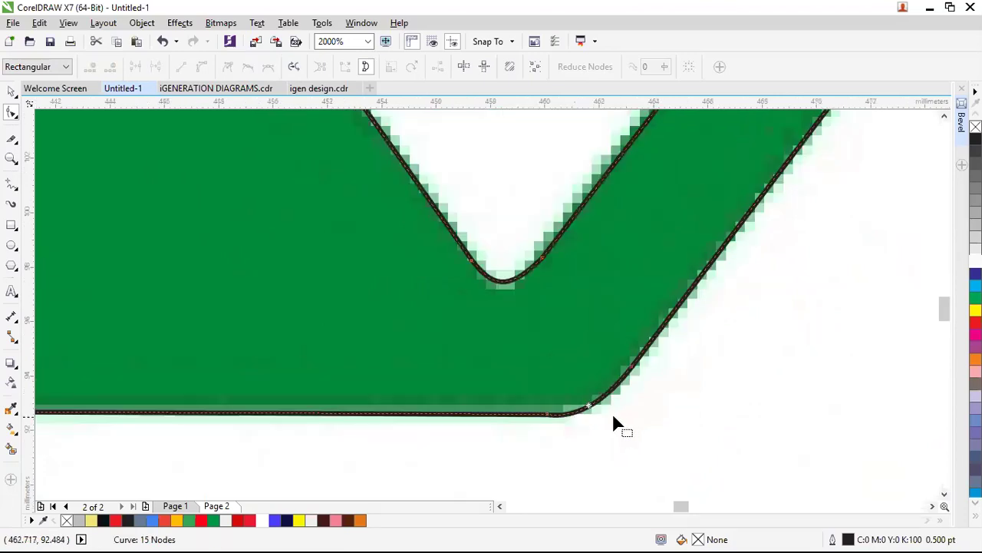
# Select all the traced GOtv outlines together and place them about 120 mm above the coloured logo image.
pyautogui.scroll(-1, 691, 314)
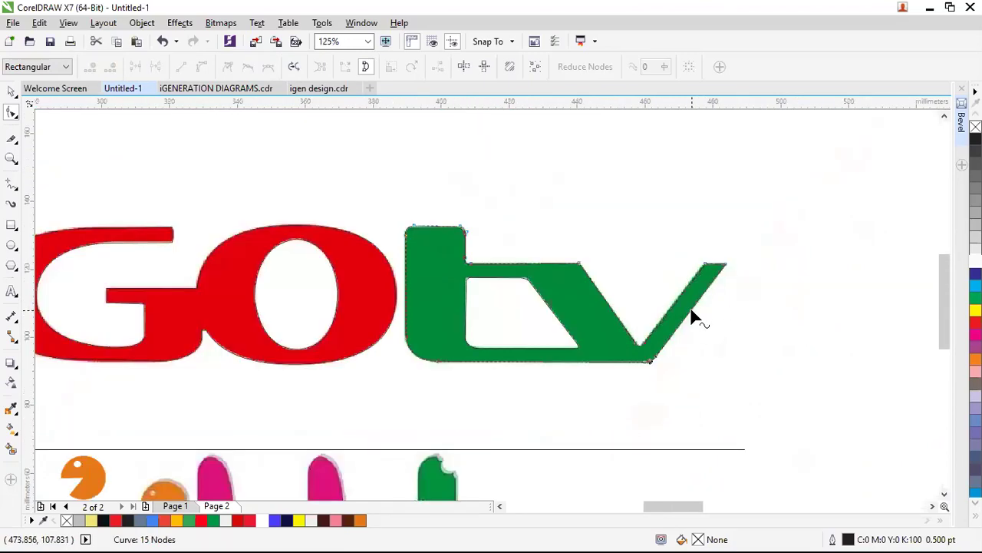
pyautogui.press('space')
pyautogui.click(833, 337)
pyautogui.scroll(-2, 624, 375)
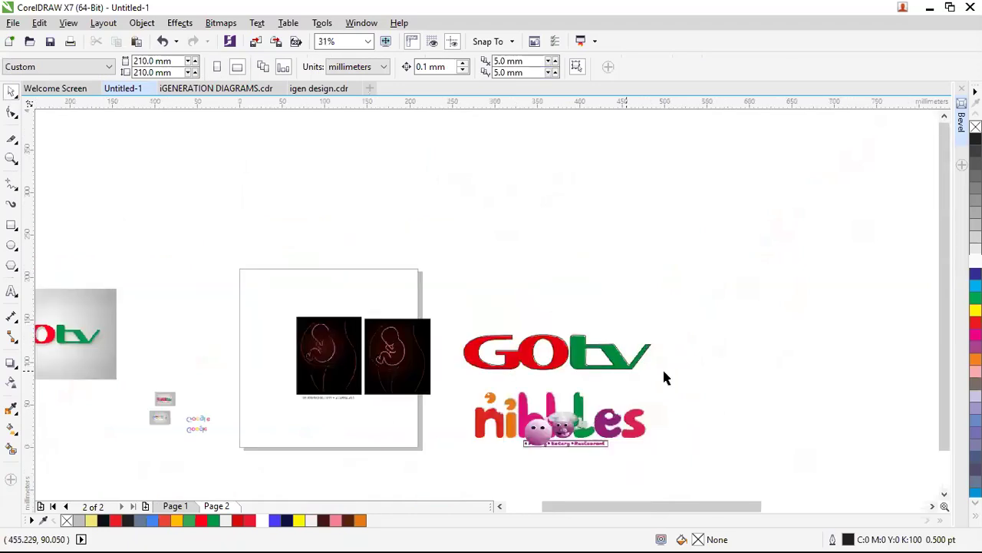
pyautogui.scroll(2, 603, 391)
pyautogui.scroll(-2, 605, 388)
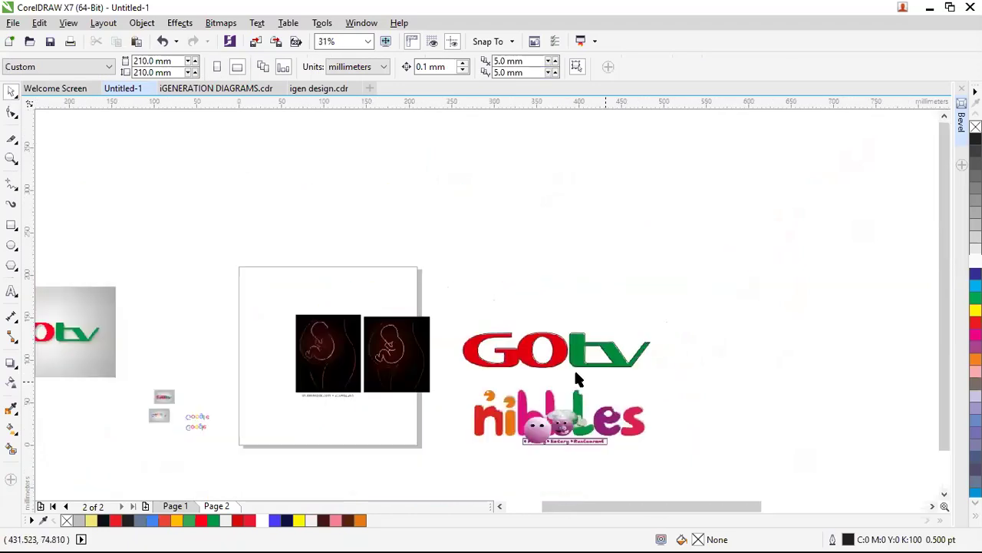
pyautogui.moveTo(453, 267); pyautogui.dragTo(653, 379)
pyautogui.moveTo(587, 349); pyautogui.dragTo(582, 301)
pyautogui.click(707, 309)
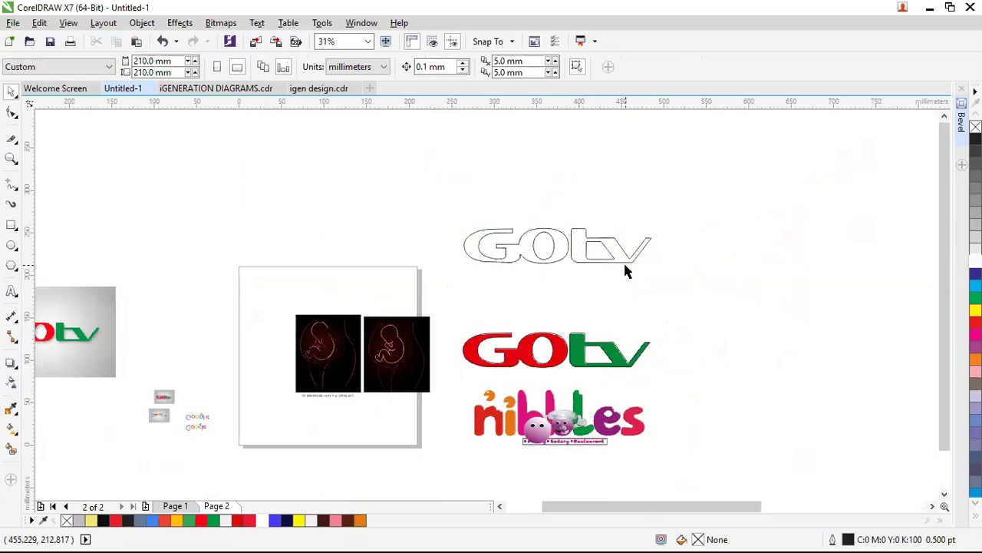
pyautogui.scroll(1, 564, 270)
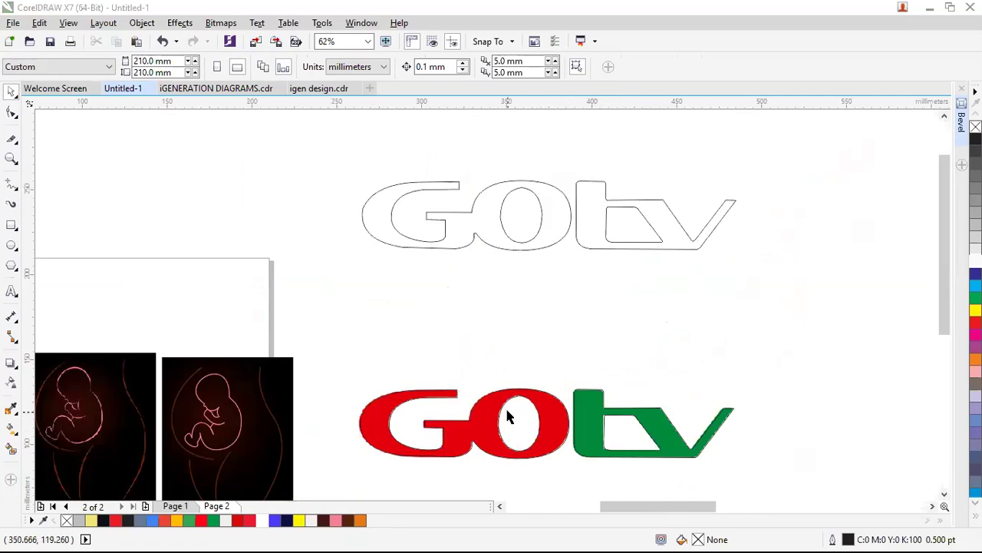
pyautogui.click(494, 238)
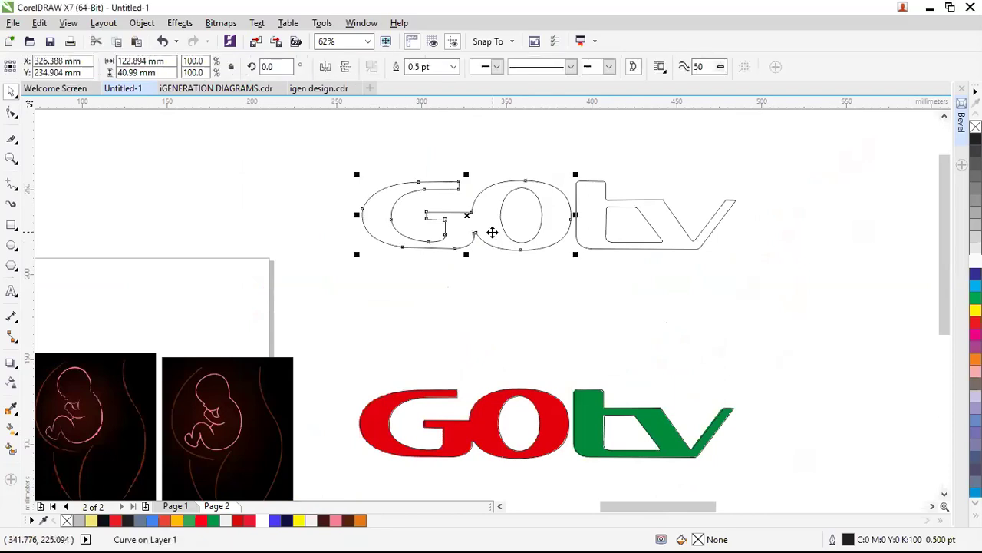
pyautogui.click(540, 229)
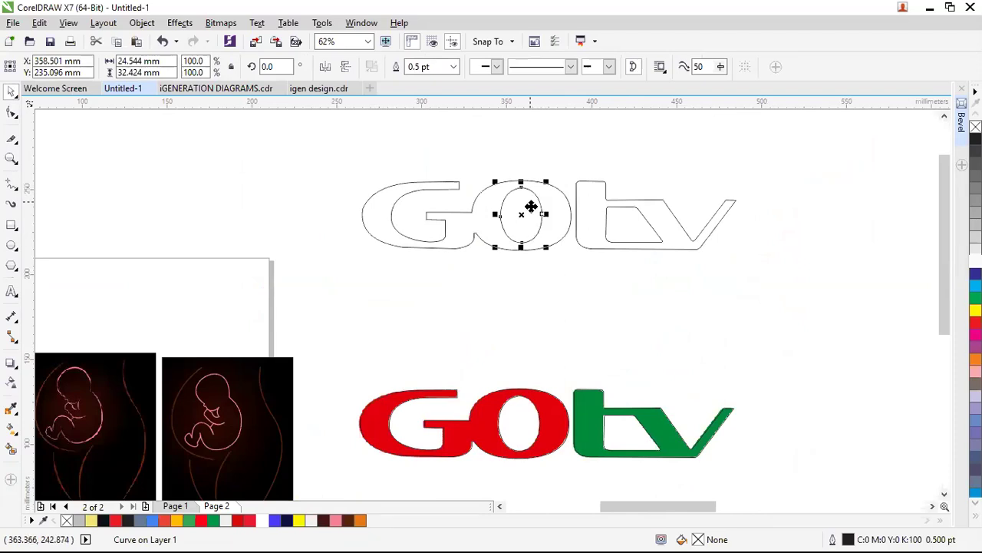
pyautogui.click(580, 297)
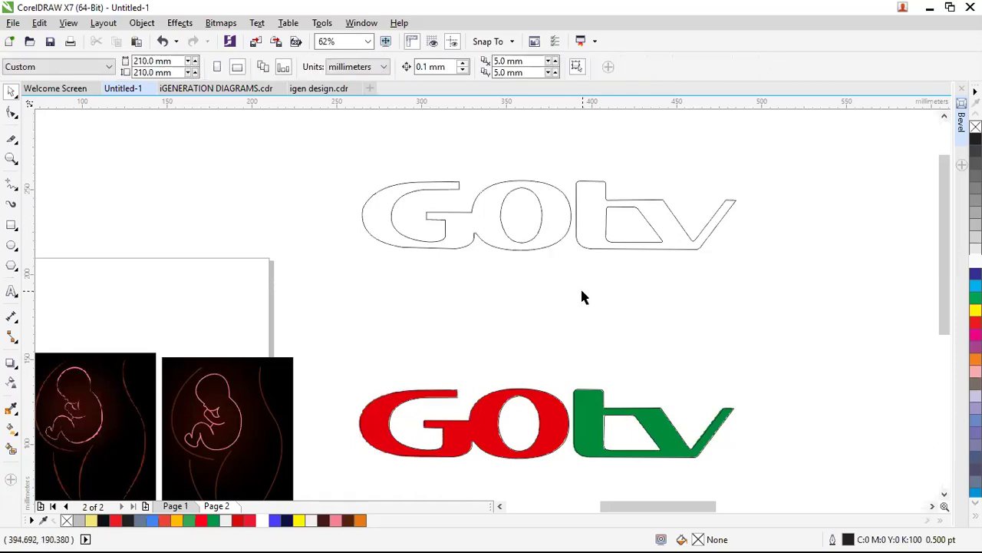
# Sample the red from the G of the source logo image with the Color Eyedropper, adding it to the document palette.
pyautogui.click(476, 241)
pyautogui.keyDown('shift'); pyautogui.click(469, 237); pyautogui.keyUp('shift')
pyautogui.hotkey('ctrl', 'l')
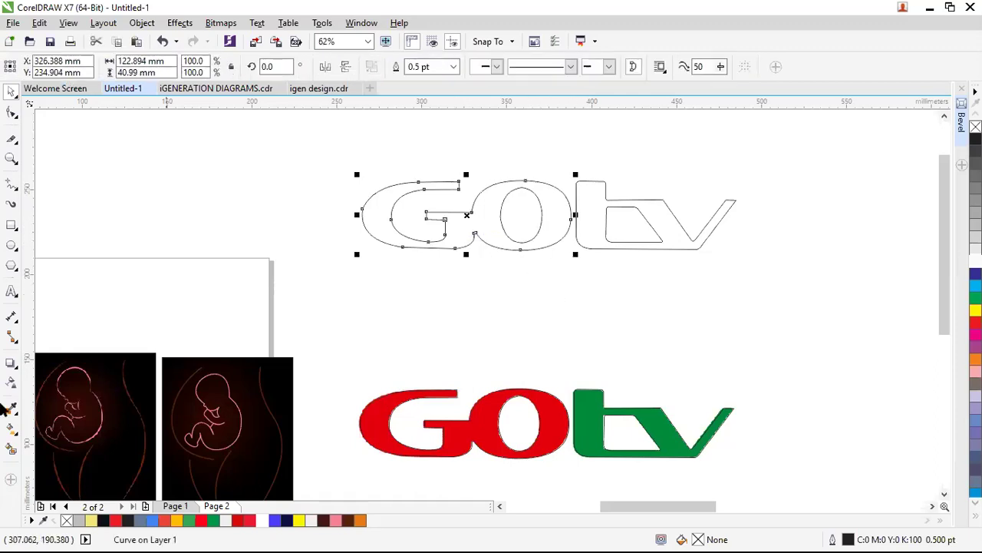
pyautogui.click(15, 409)
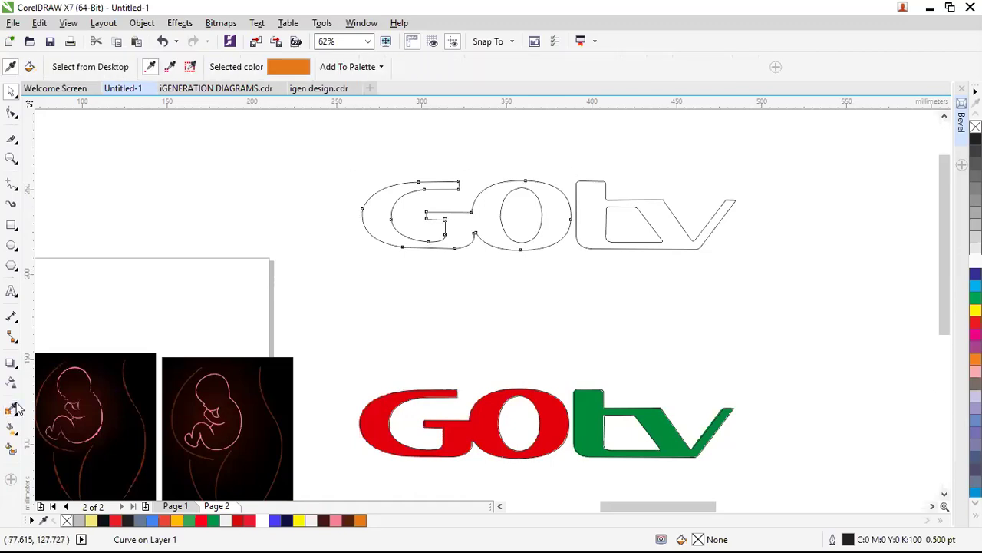
pyautogui.click(400, 418)
pyautogui.click(378, 230)
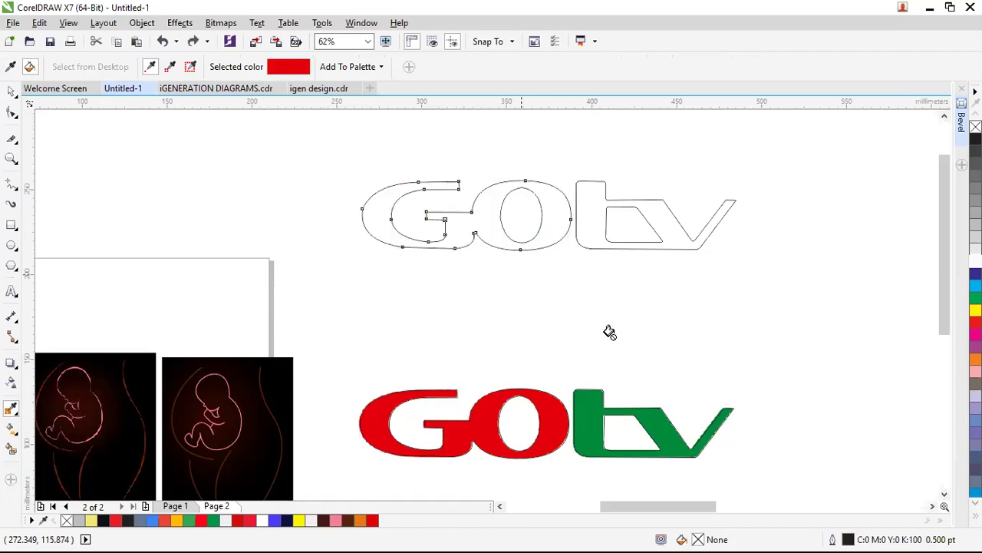
# Trim the O's inner oval out of the GO outline and fill the result with the sampled red, R227 G0 B11.
pyautogui.press('space')
pyautogui.press('Tab')
pyautogui.moveTo(339, 152); pyautogui.dragTo(577, 278)
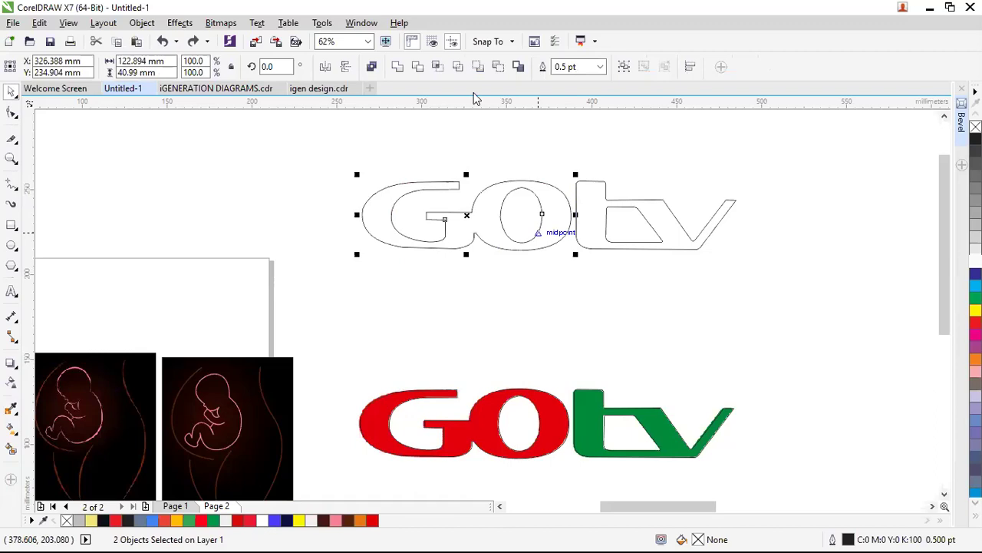
pyautogui.click(418, 69)
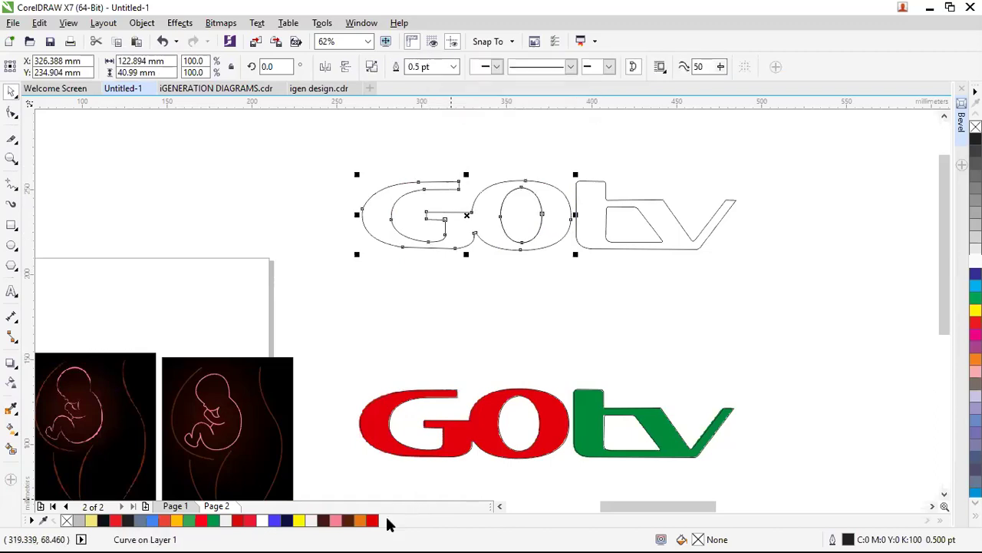
pyautogui.click(373, 521)
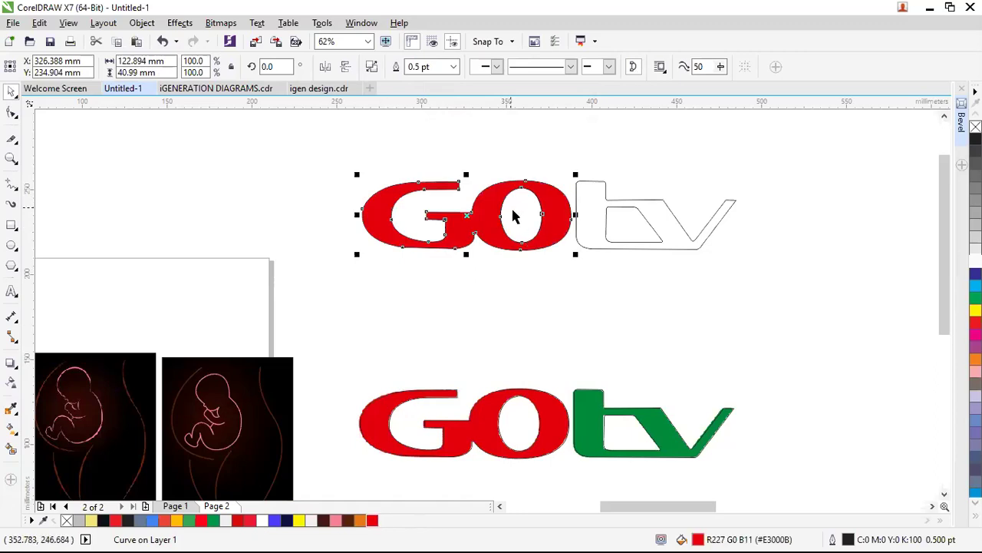
# Trim the inner window out of the tv outline and fill the letters with green sampled from the source logo image.
pyautogui.click(564, 327)
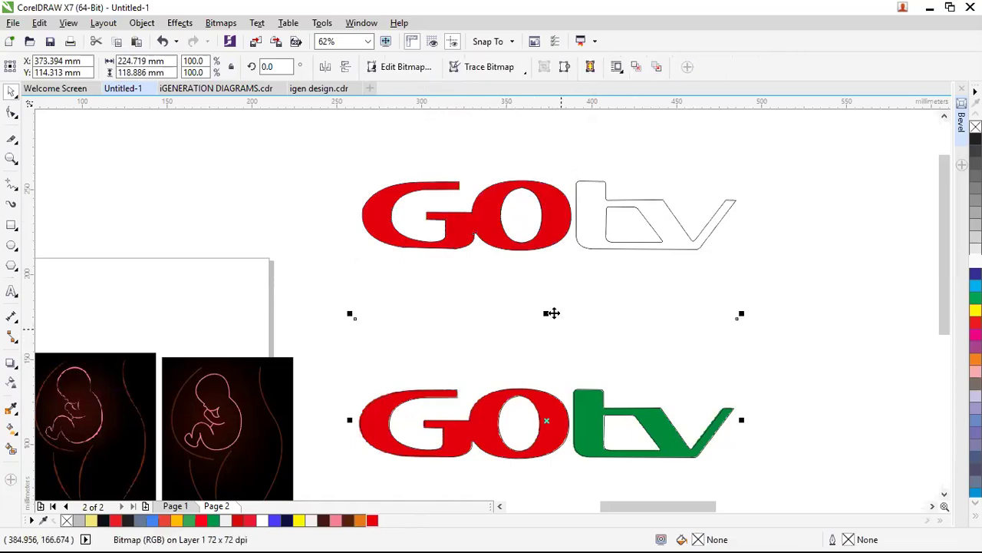
pyautogui.click(515, 224)
pyautogui.moveTo(568, 156); pyautogui.dragTo(767, 278)
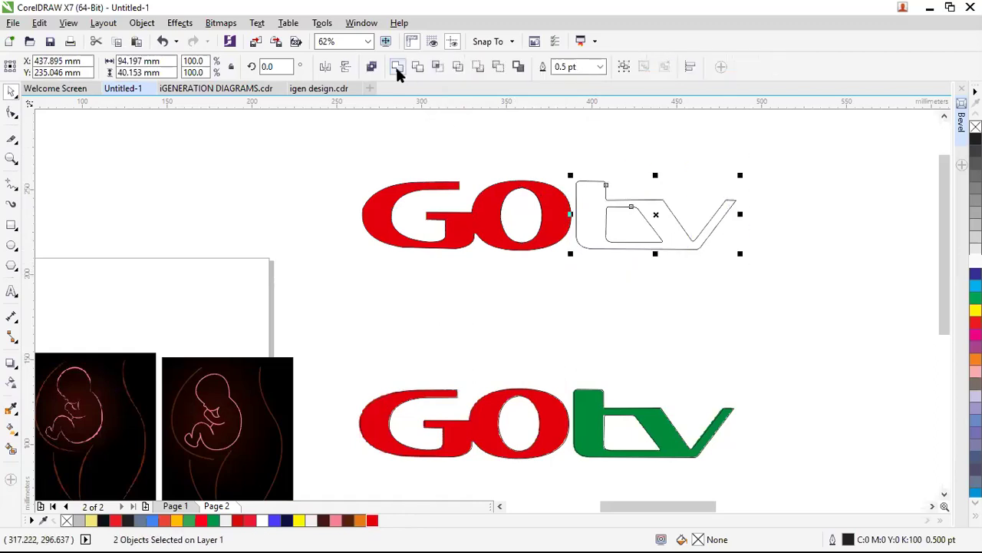
pyautogui.click(423, 68)
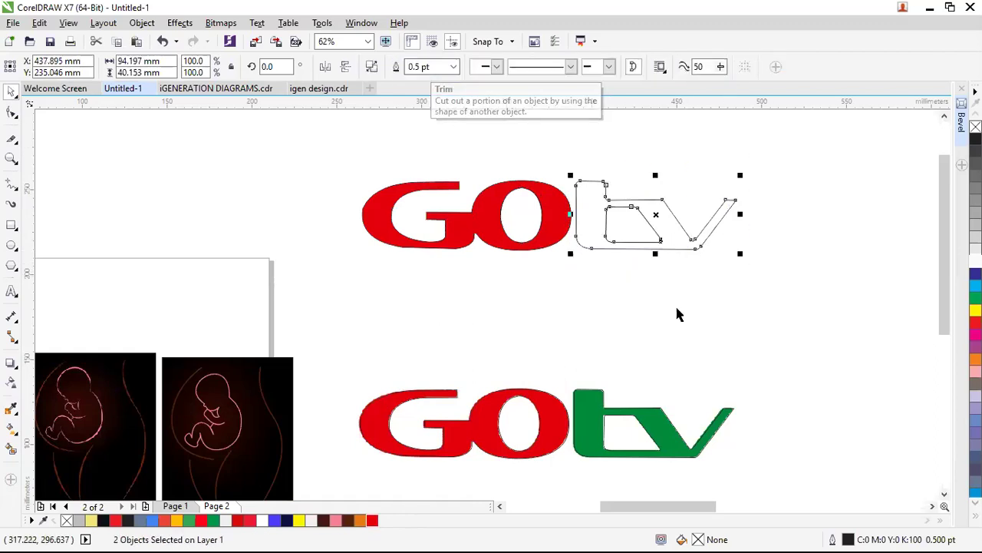
pyautogui.press('Escape')
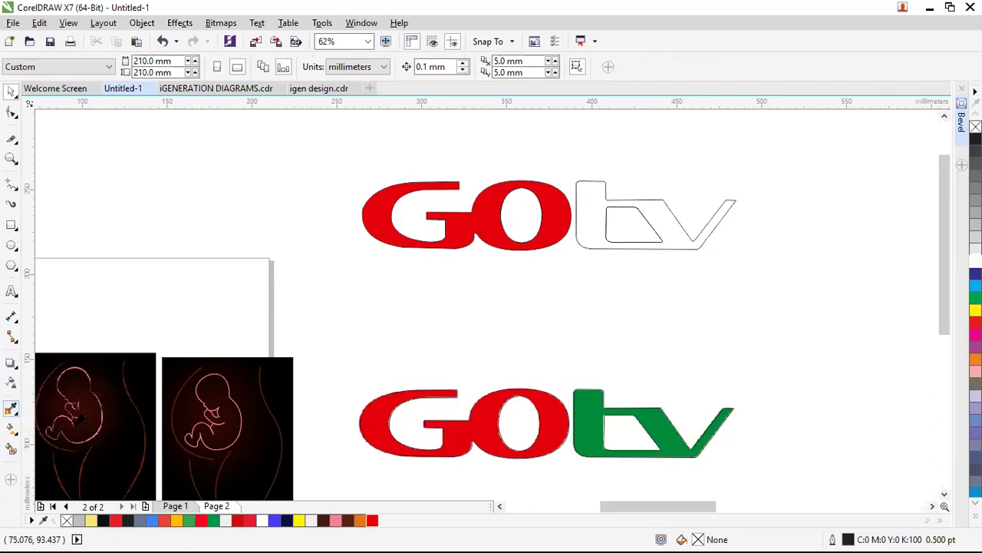
pyautogui.click(614, 232)
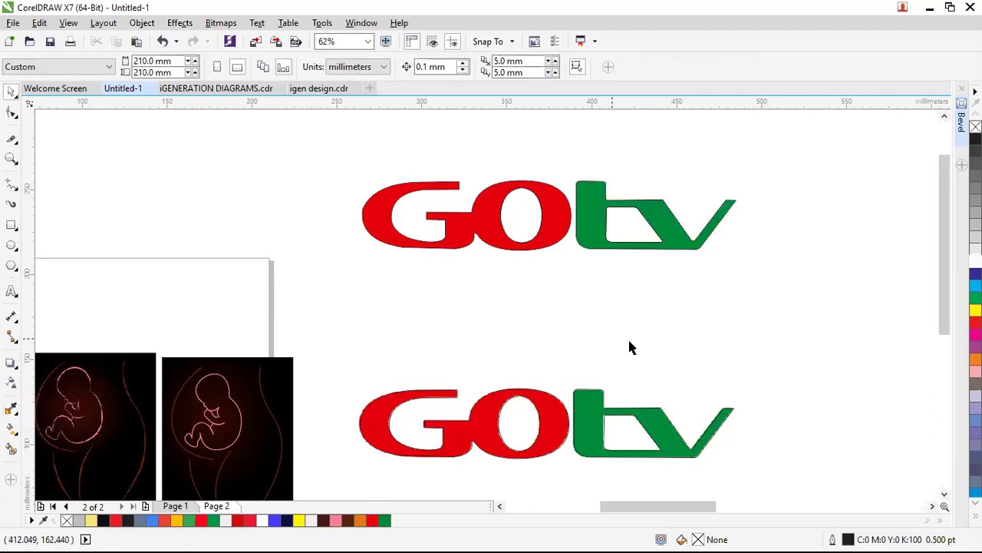
# Select all parts of the filled vector GOtv logo and remove their outlines.
pyautogui.moveTo(307, 132); pyautogui.dragTo(778, 285)
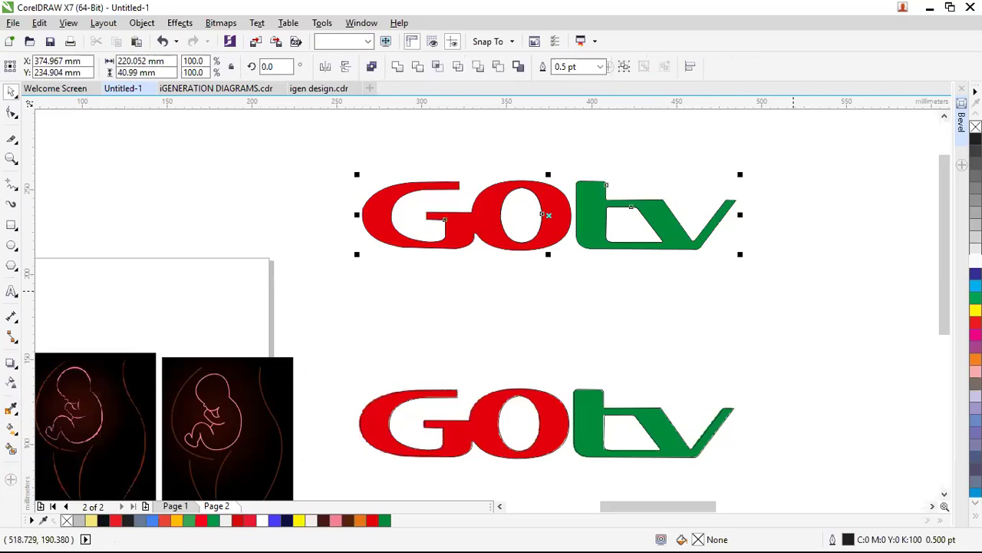
pyautogui.rightClick(67, 522)
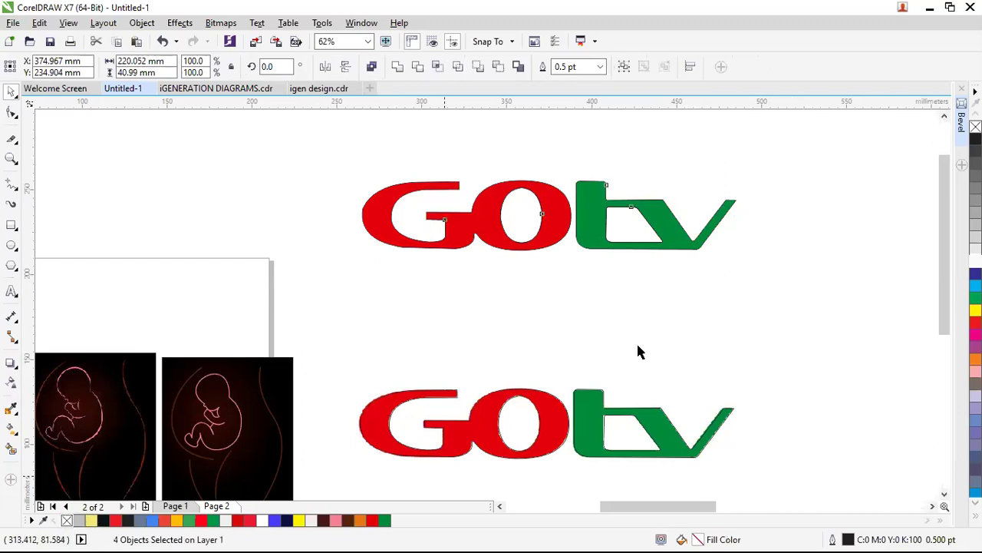
pyautogui.click(778, 340)
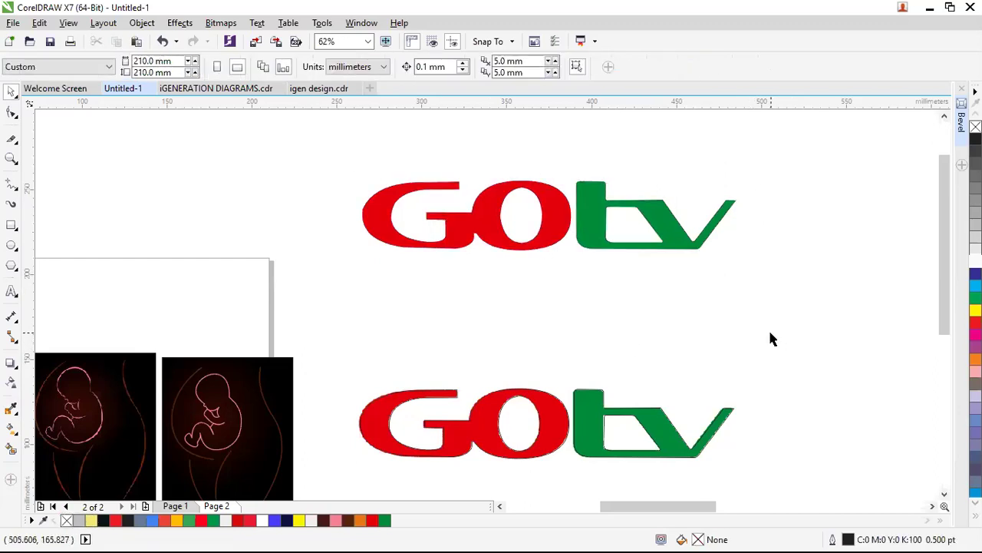
# Move the set of GOtv outlines lying over the source image up into the gap between the two coloured logos.
pyautogui.moveTo(329, 311); pyautogui.dragTo(757, 487)
pyautogui.moveTo(602, 442); pyautogui.dragTo(585, 326)
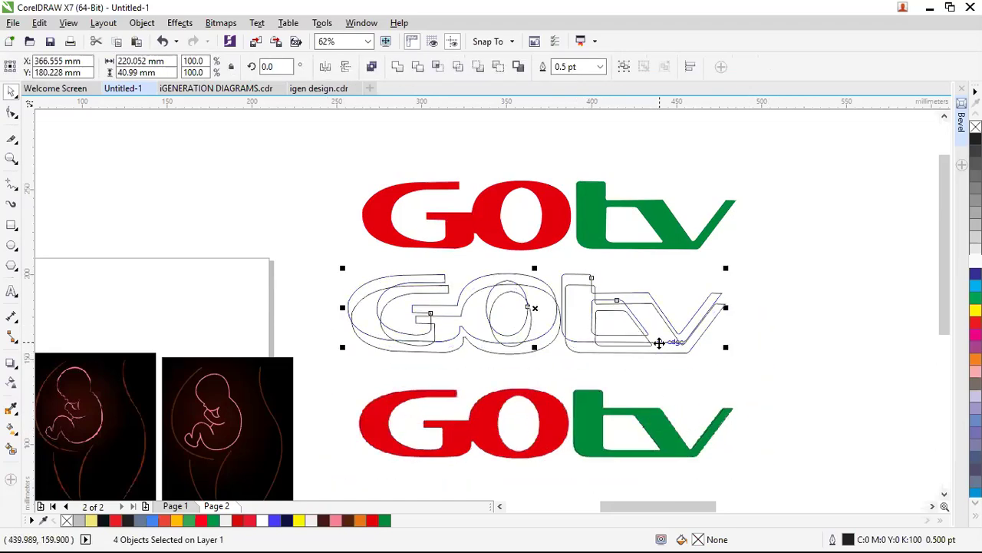
pyautogui.moveTo(659, 343); pyautogui.dragTo(658, 343)
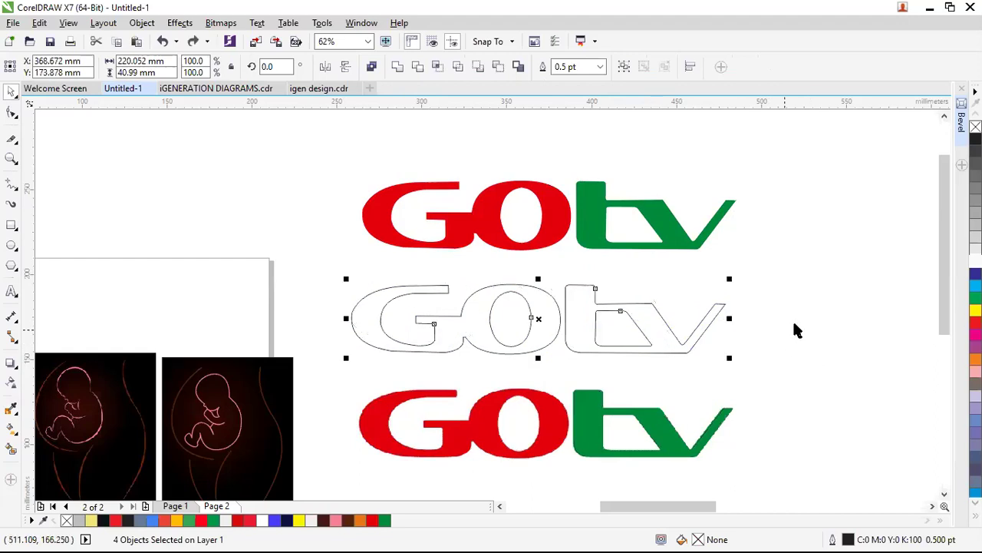
# Try filling the middle logo's tv outline green and its inner window white, and undo both fills.
pyautogui.click(637, 333)
pyautogui.click(566, 318)
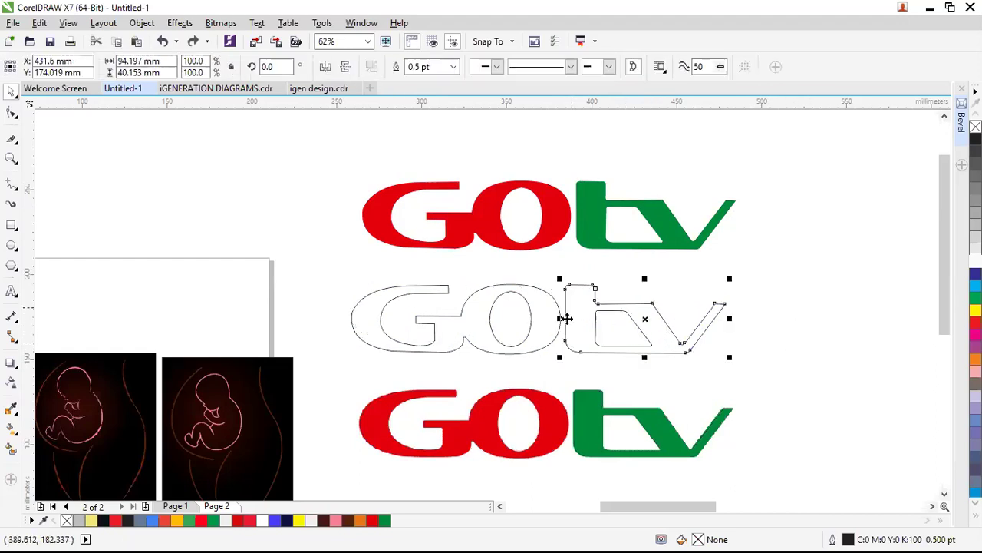
pyautogui.click(385, 520)
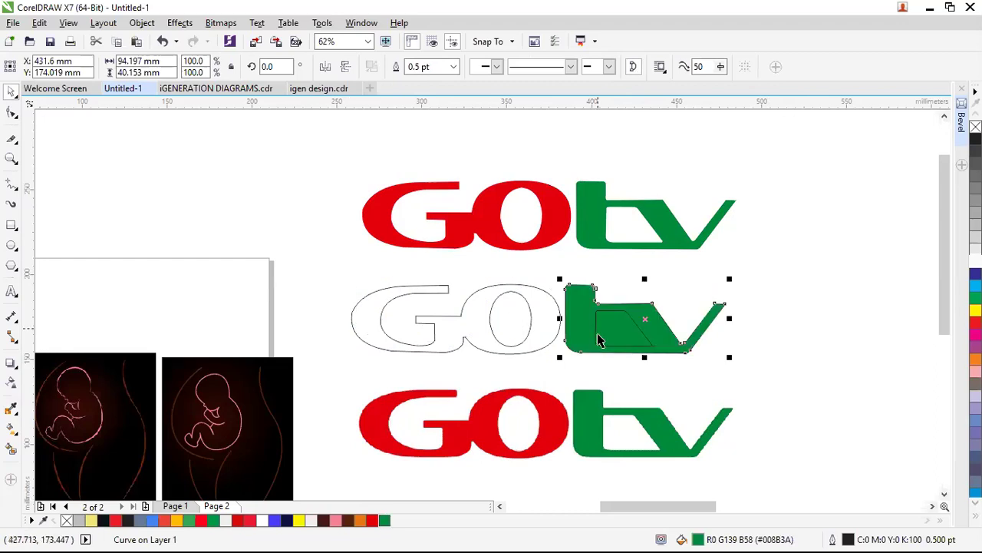
pyautogui.scroll(2, 642, 315)
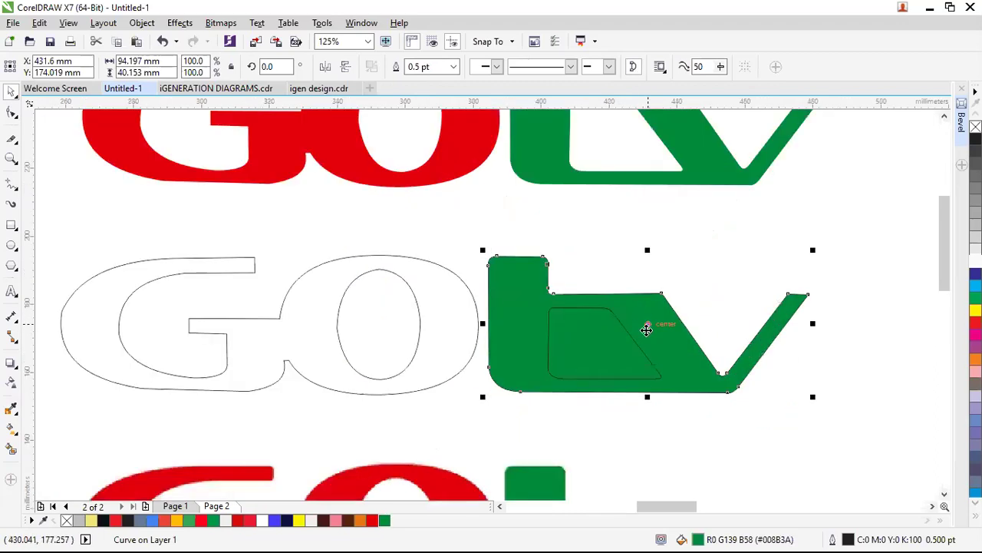
pyautogui.scroll(2, 676, 369)
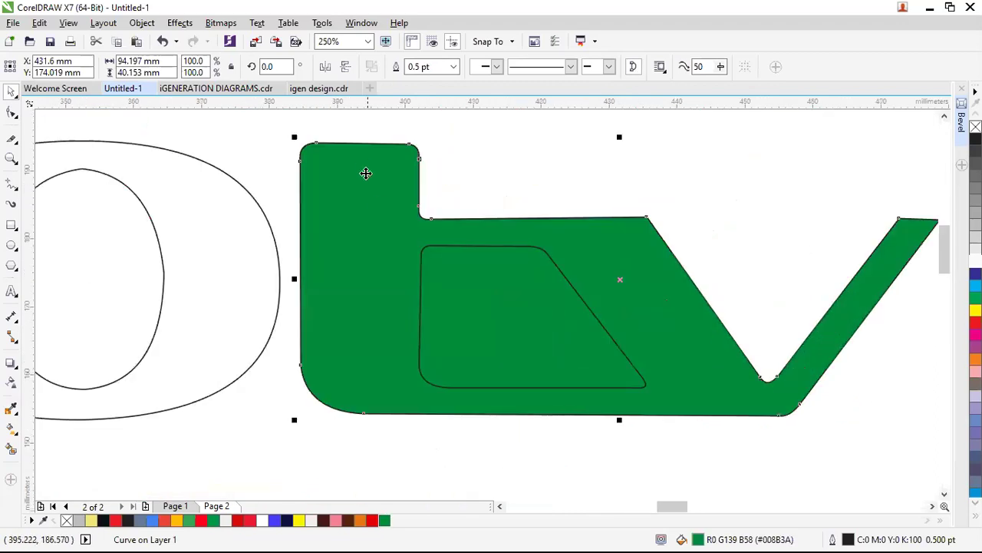
pyautogui.click(477, 341)
pyautogui.click(975, 262)
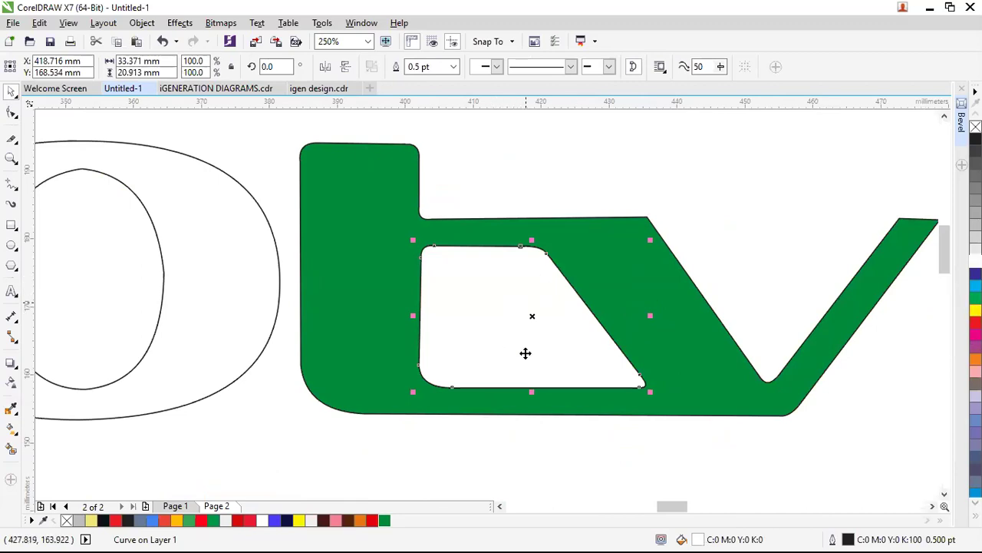
pyautogui.hotkey('ctrl', 'z')
pyautogui.hotkey('ctrl', 'z')
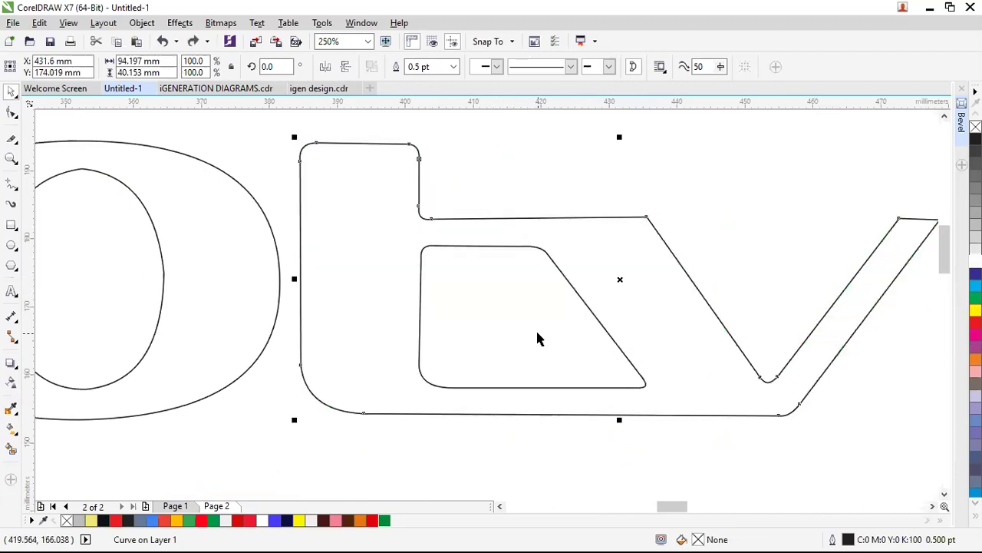
# Trim the inner window out of the middle logo's tv outline and fill the letters green, R0 G139 B58.
pyautogui.scroll(-2, 595, 338)
pyautogui.click(449, 226)
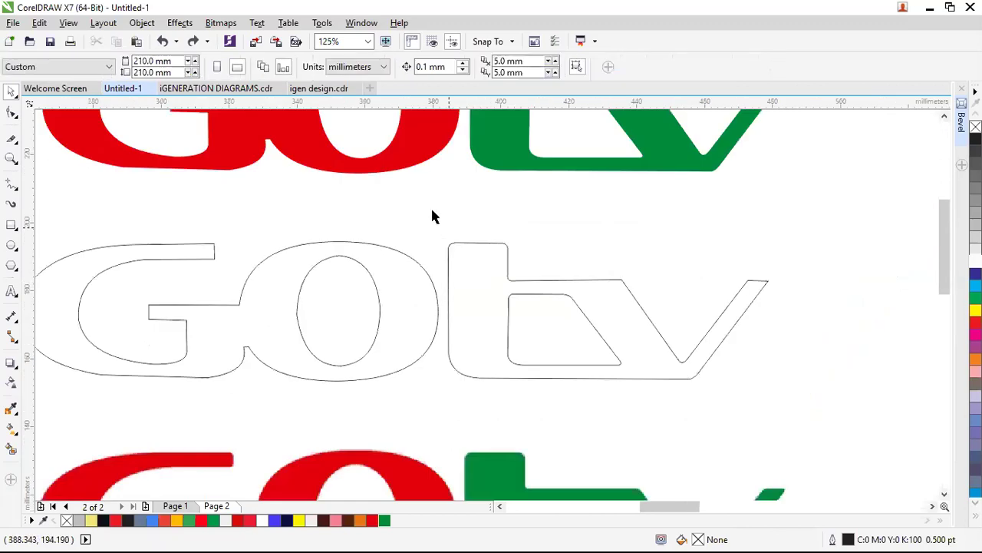
pyautogui.hotkey('ctrl', 'v')
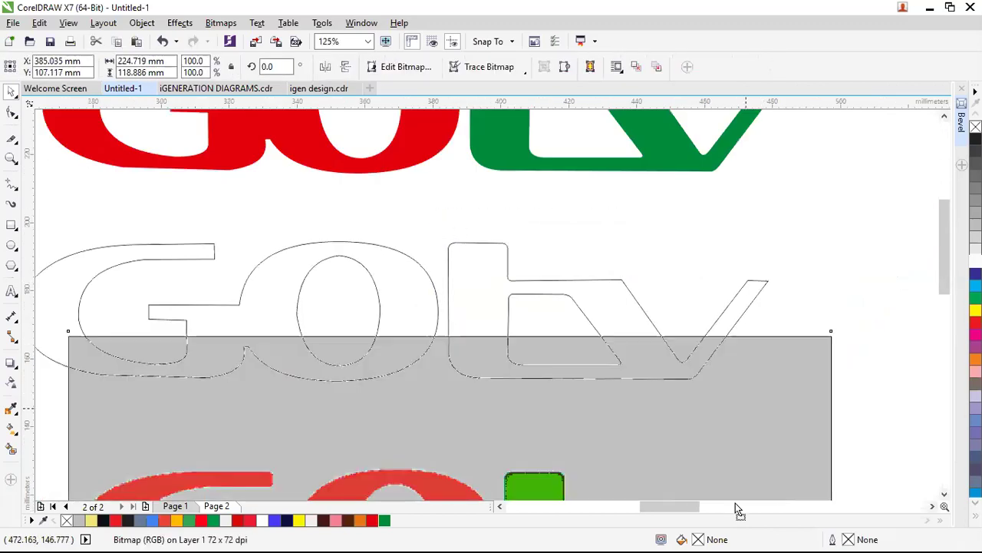
pyautogui.moveTo(449, 194); pyautogui.dragTo(797, 401)
pyautogui.click(418, 66)
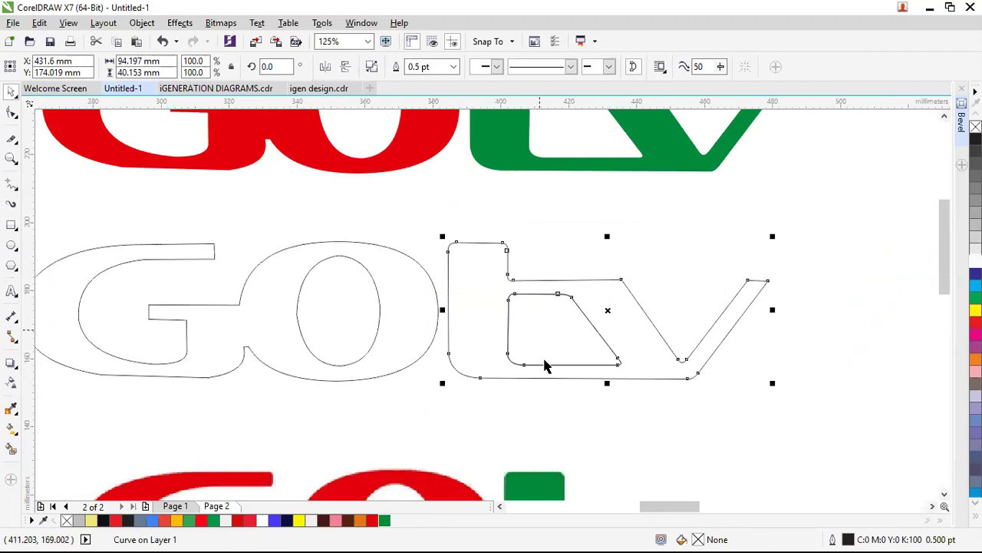
pyautogui.click(384, 521)
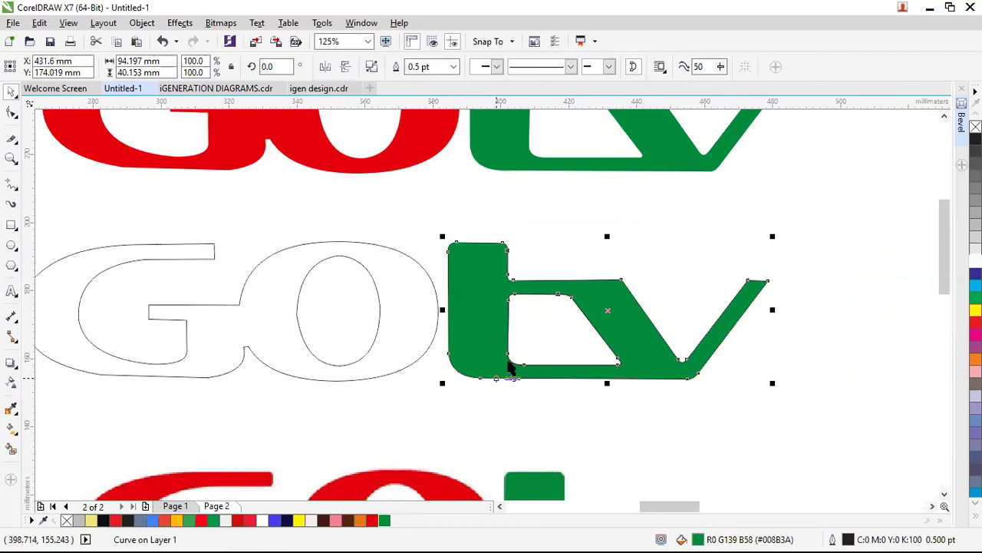
# Trim the oval out of the middle logo's GO outline and fill the letters red, R227 G0 B11.
pyautogui.click(844, 210)
pyautogui.click(408, 284)
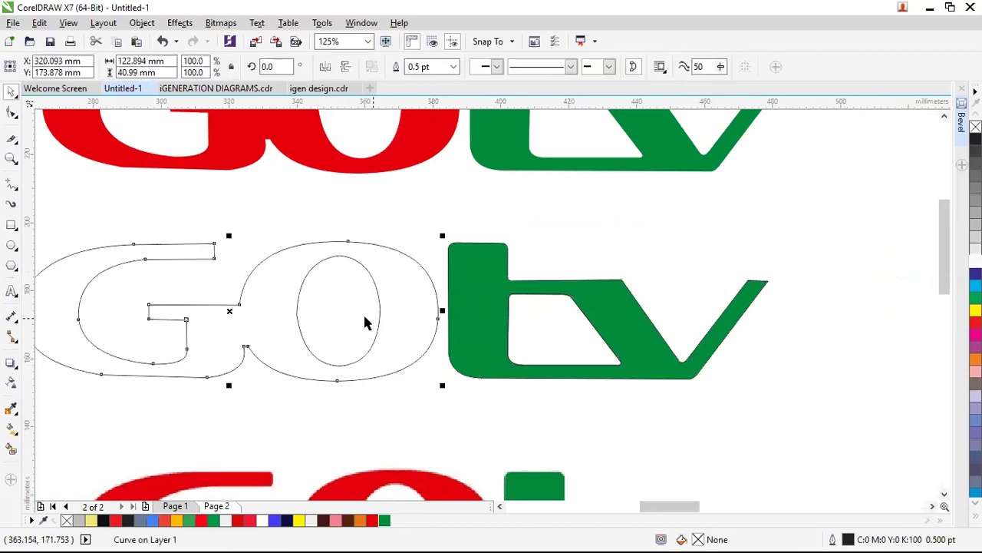
pyautogui.hotkey('ctrl', 'k')
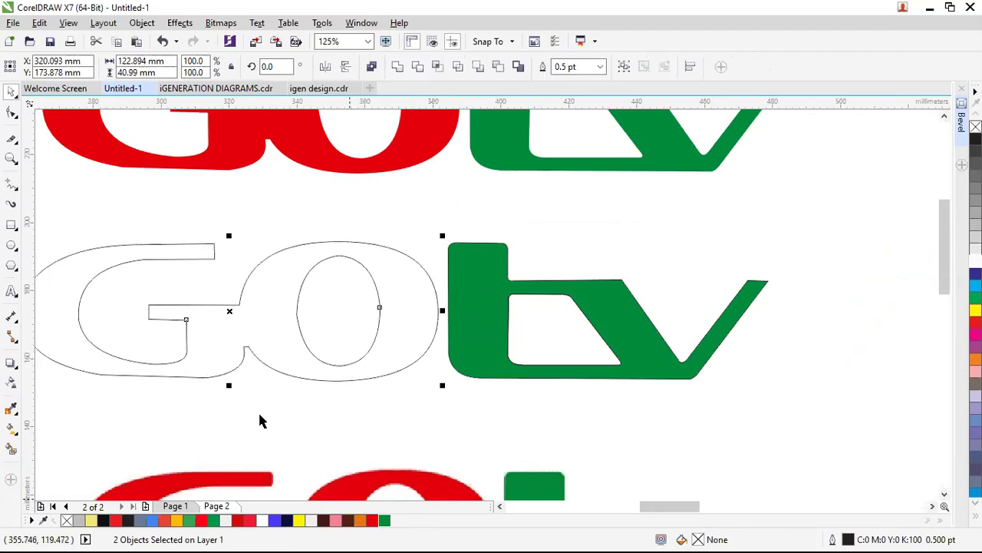
pyautogui.click(418, 67)
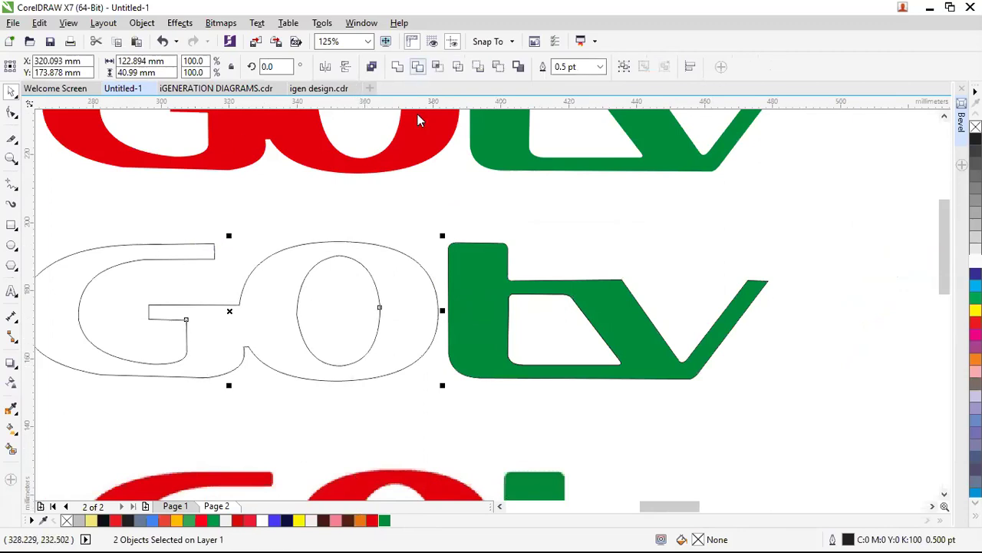
pyautogui.press('Return')
pyautogui.click(371, 521)
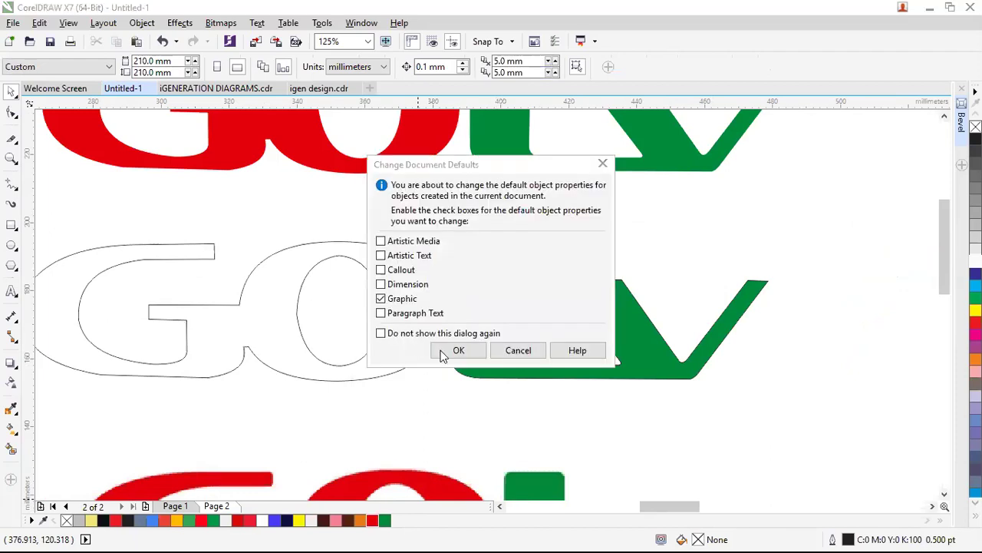
pyautogui.click(453, 352)
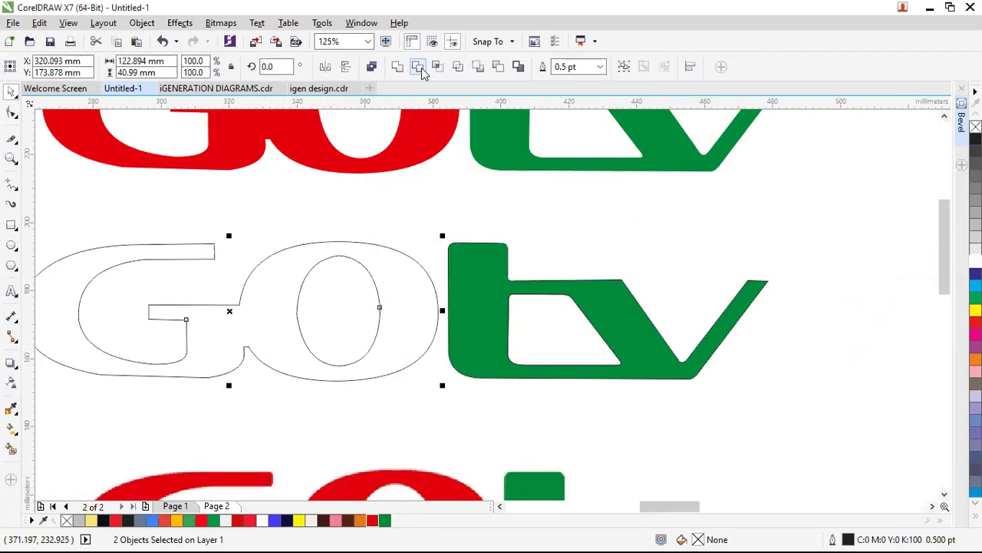
pyautogui.hotkey('ctrl', 'l')
pyautogui.click(372, 520)
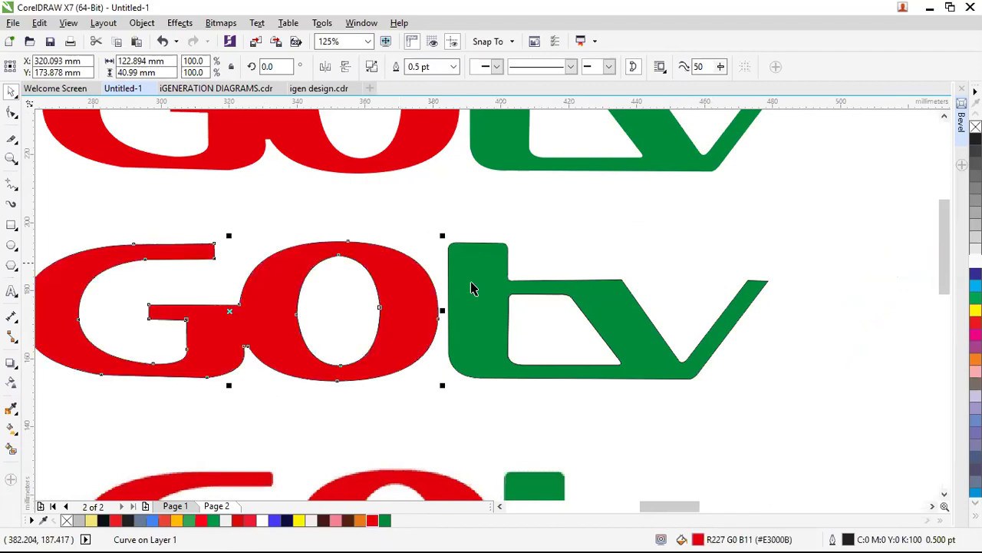
# Examine the top and middle coloured GOtv logos up close and compare them with the source logo below.
pyautogui.scroll(-2, 471, 284)
pyautogui.scroll(-3, 491, 298)
pyautogui.click(345, 178)
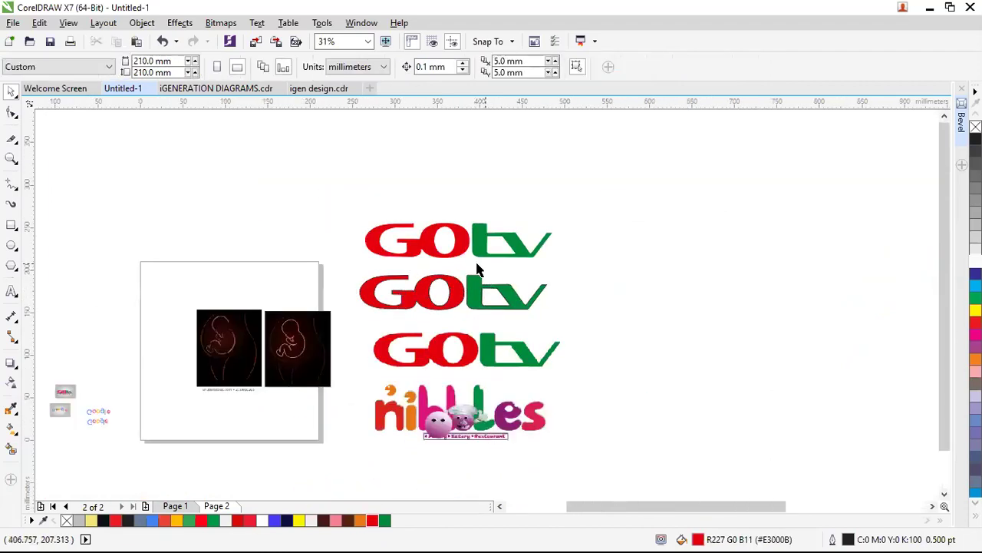
pyautogui.press('z')
pyautogui.moveTo(350, 180); pyautogui.dragTo(571, 281)
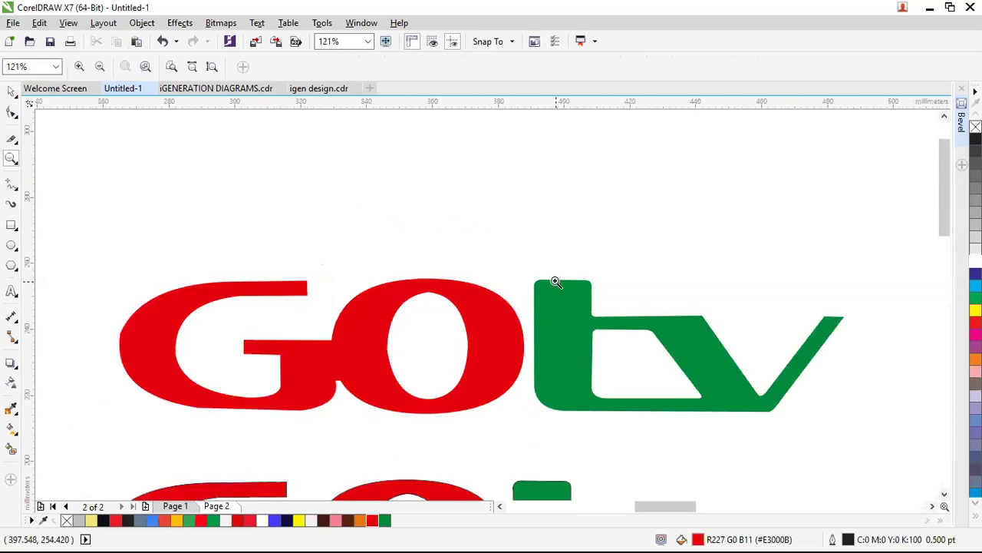
pyautogui.rightClick(553, 281)
pyautogui.moveTo(281, 241); pyautogui.dragTo(725, 390)
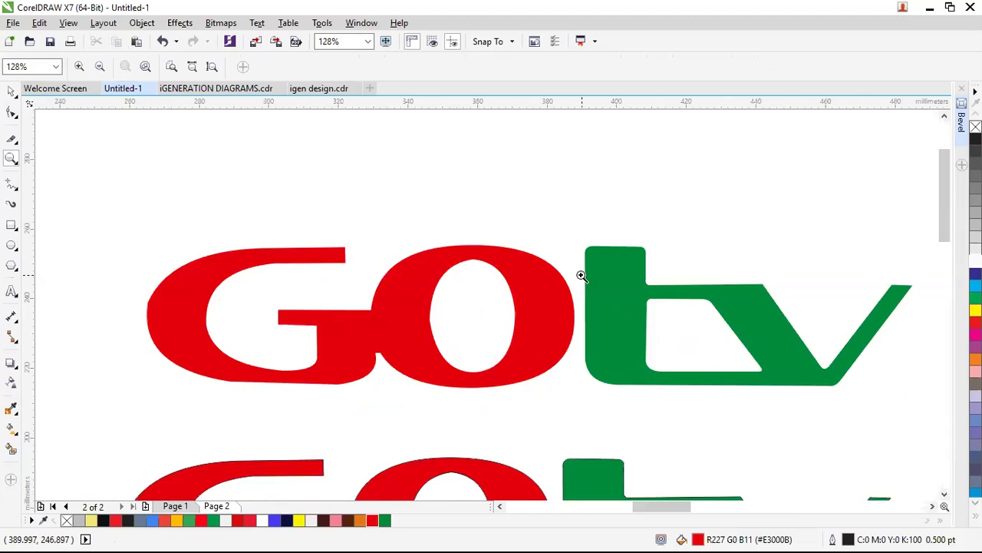
pyautogui.rightClick(404, 300)
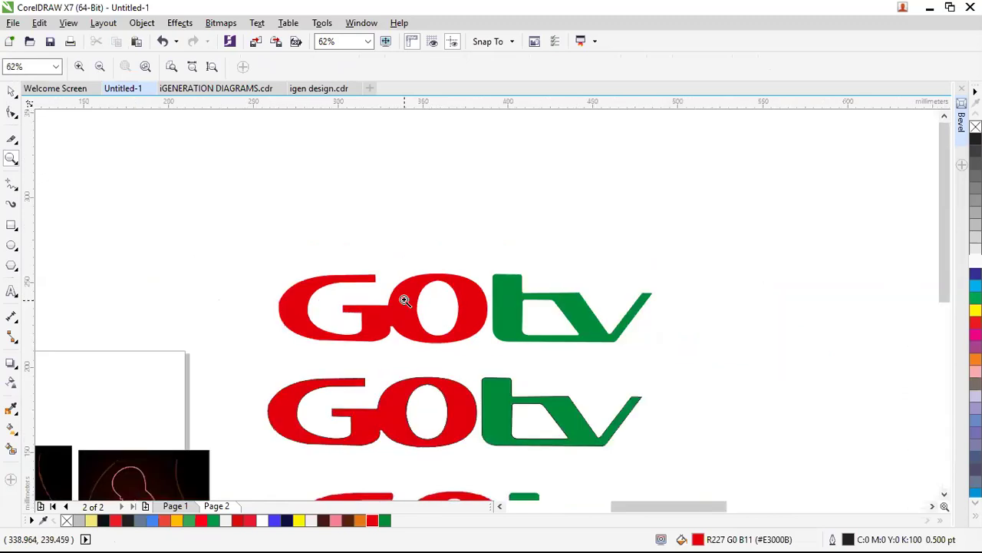
pyautogui.rightClick(423, 313)
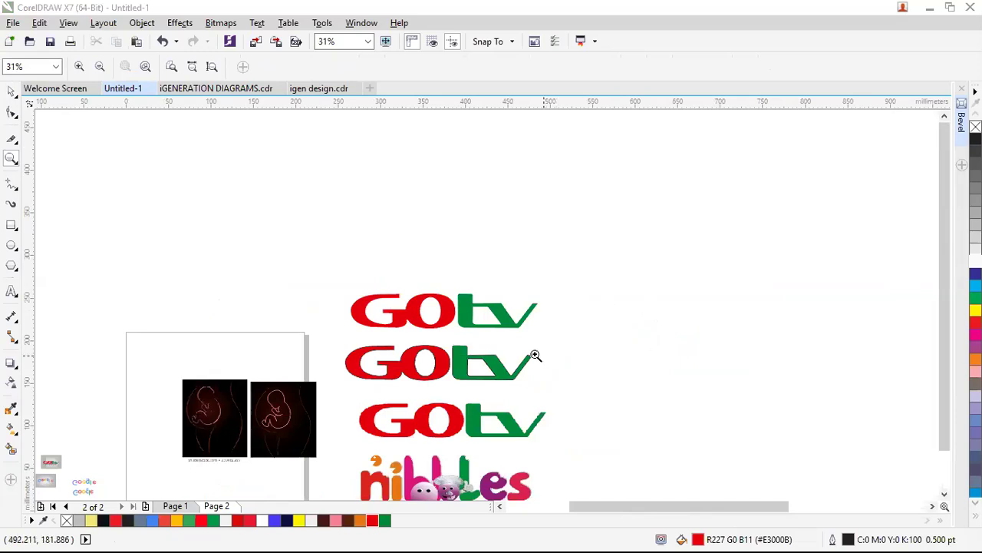
pyautogui.click(394, 405)
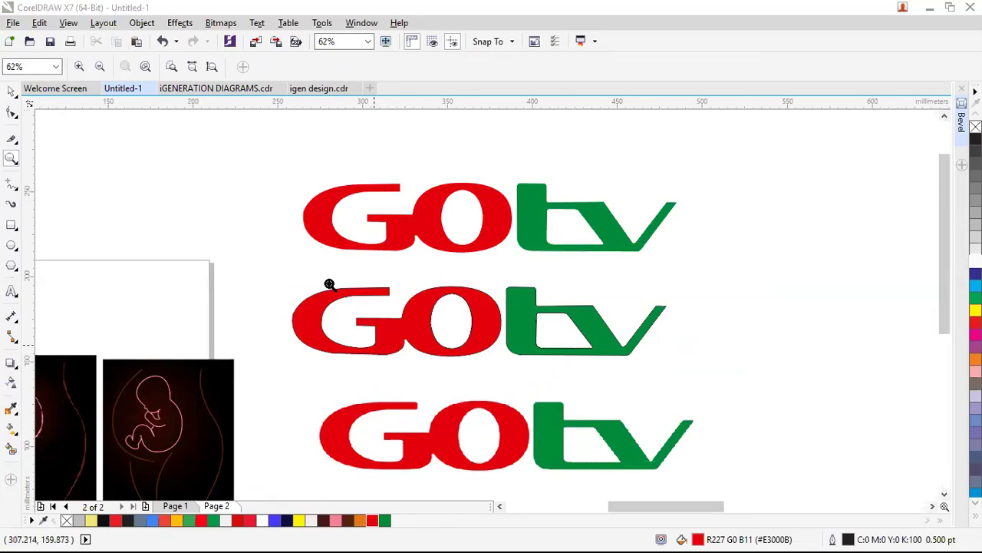
pyautogui.click(408, 304)
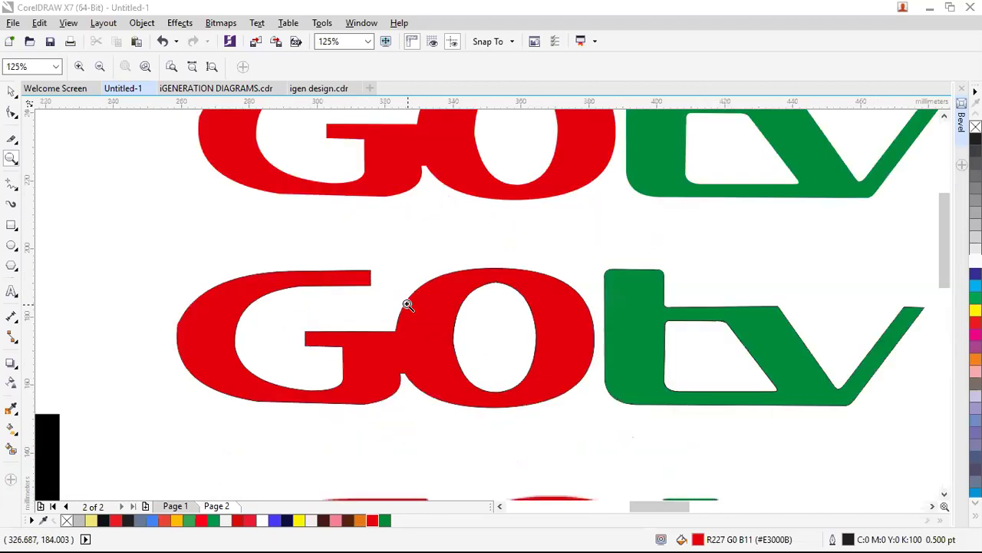
pyautogui.rightClick(408, 304)
pyautogui.rightClick(407, 304)
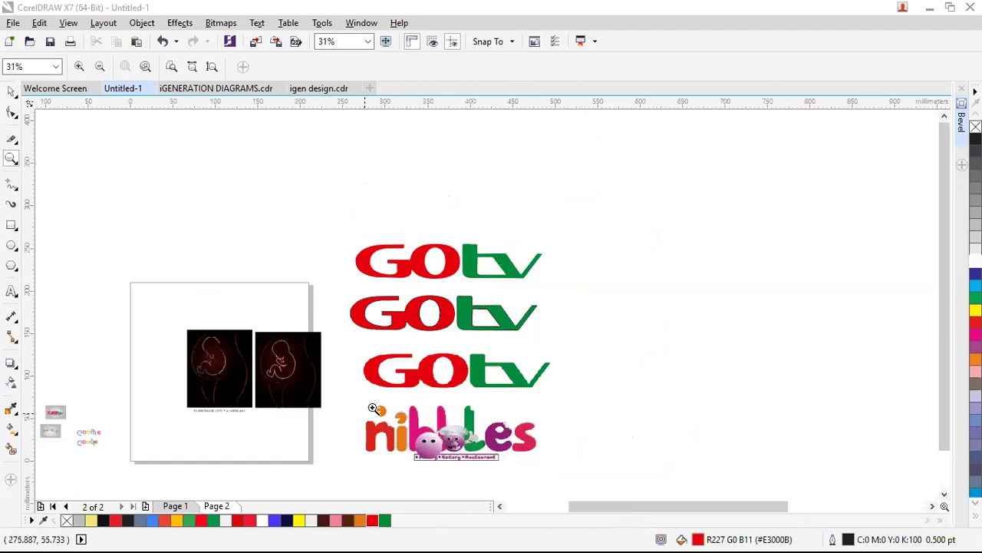
# Examine the small finished GOtv logo example on the grey gradient background, including its shadow and caption.
pyautogui.rightClick(340, 399)
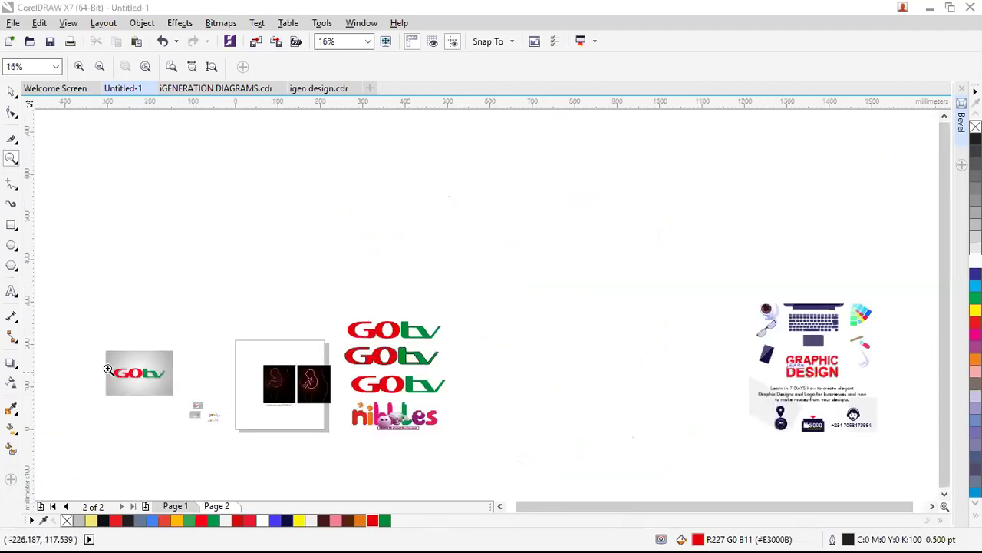
pyautogui.moveTo(228, 433); pyautogui.dragTo(182, 398)
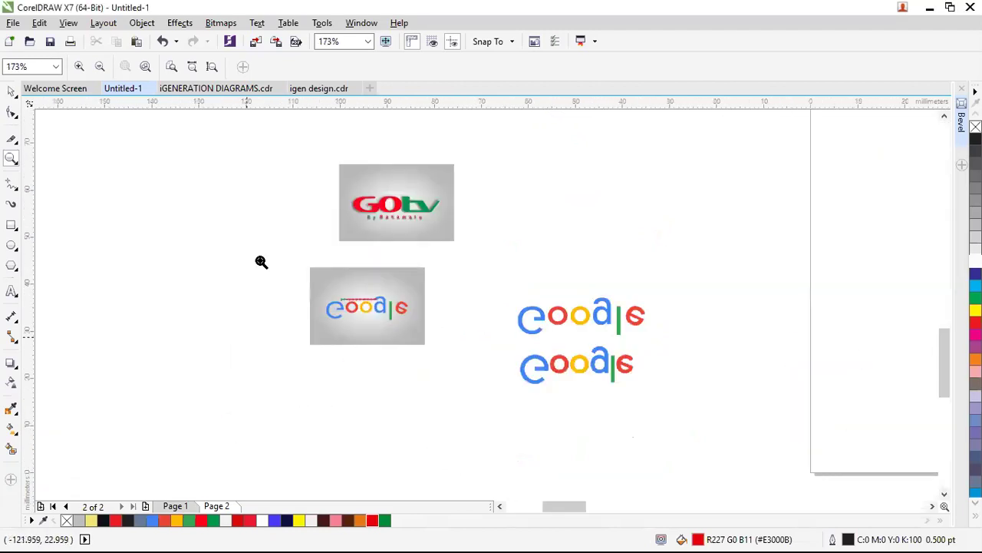
pyautogui.moveTo(472, 247); pyautogui.dragTo(471, 245)
pyautogui.click(734, 412)
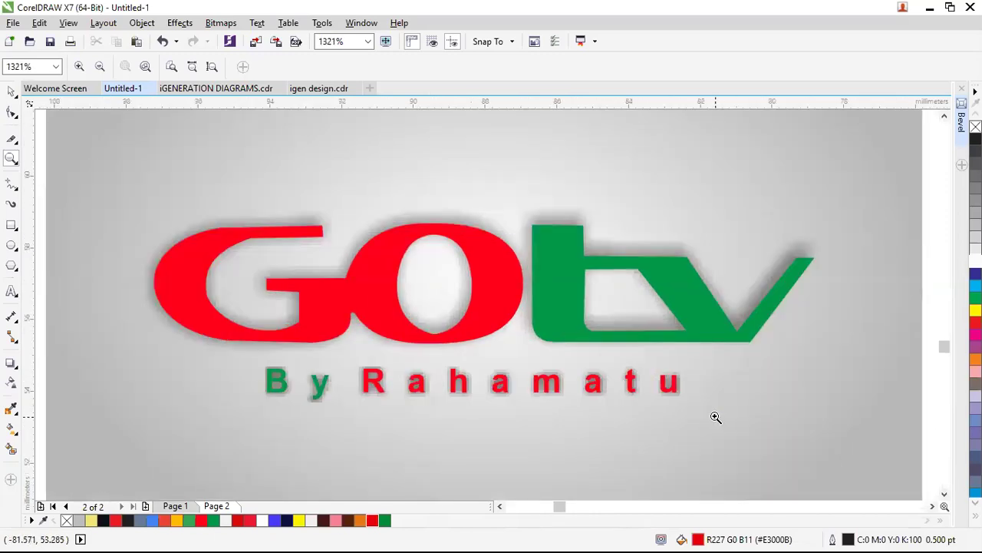
pyautogui.scroll(-2, 715, 417)
pyautogui.scroll(-2, 716, 416)
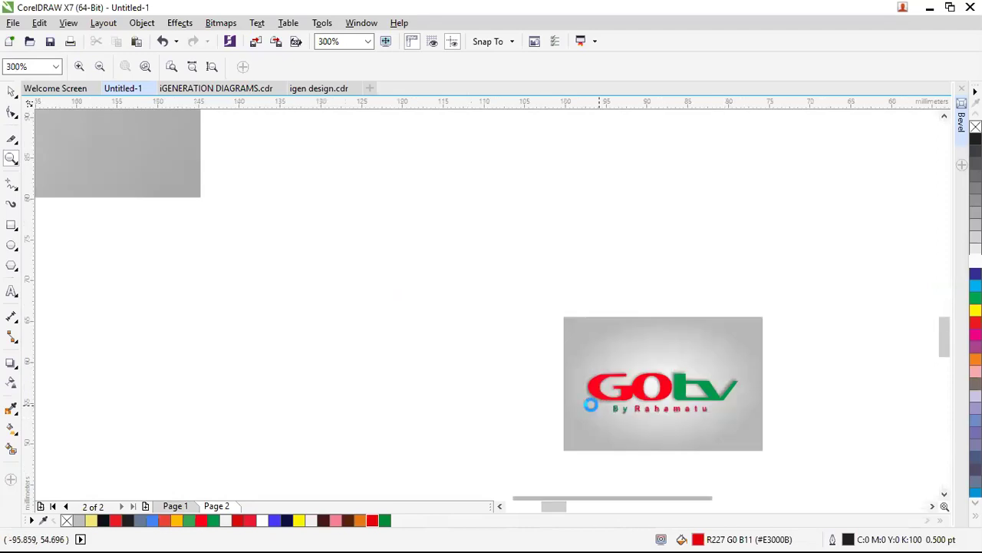
pyautogui.scroll(-3, 591, 400)
pyautogui.scroll(-4, 673, 348)
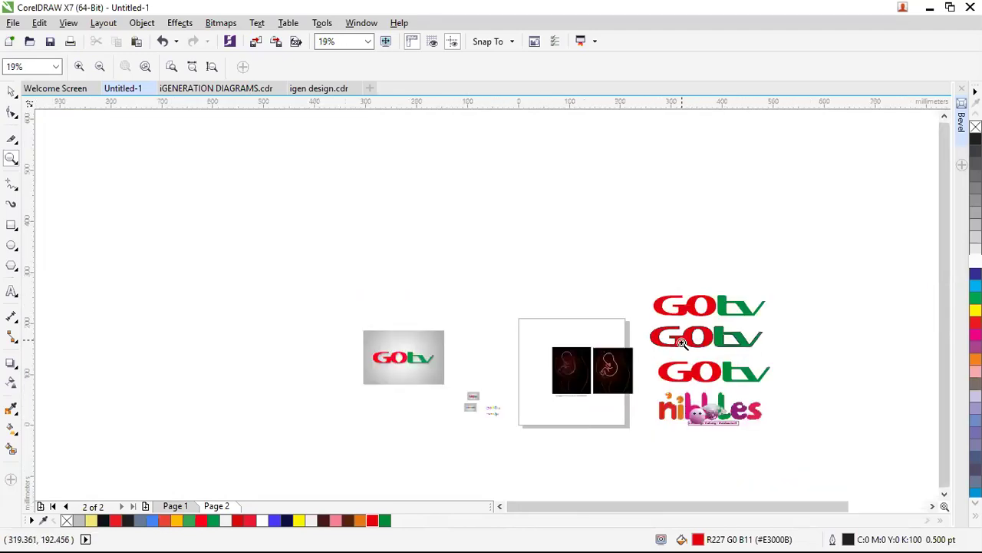
# Delete the middle outlined GOtv logo from between the top logo and the source image.
pyautogui.press('space')
pyautogui.moveTo(729, 330); pyautogui.dragTo(629, 351)
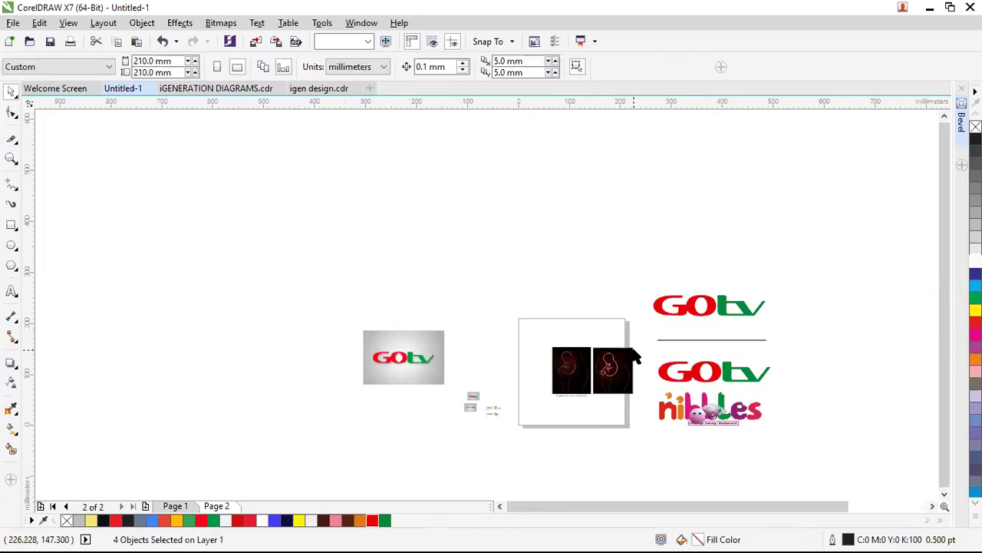
# Add a horizontal drop shadow to all letters of the top GOtv logo, with opacity 50 and feathering 15.
pyautogui.scroll(1, 721, 358)
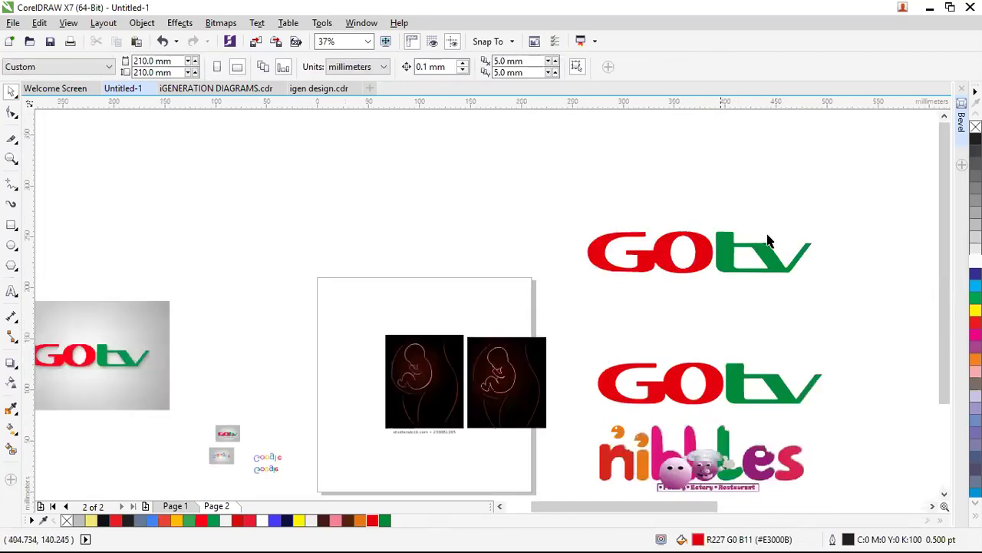
pyautogui.scroll(1, 775, 237)
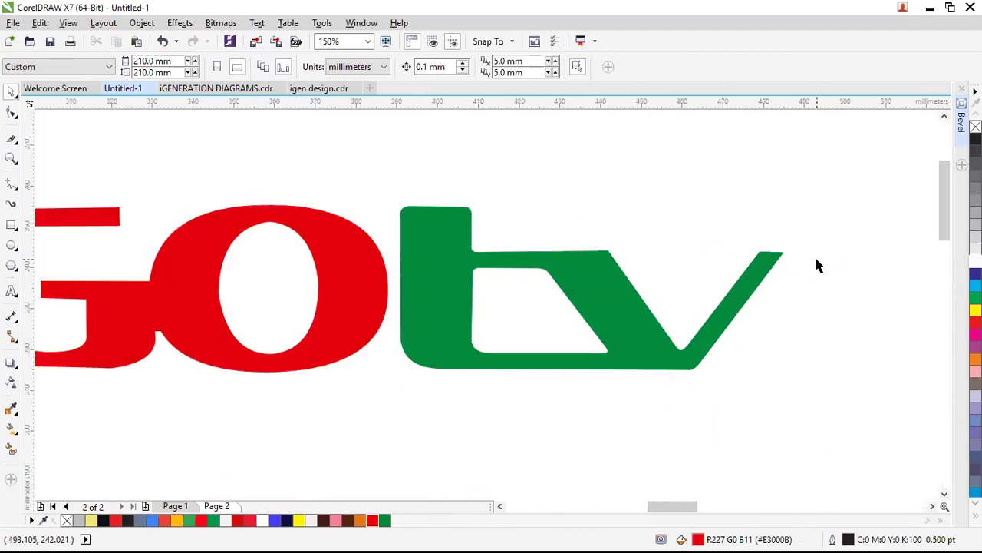
pyautogui.scroll(-1, 816, 260)
pyautogui.moveTo(280, 189); pyautogui.dragTo(849, 359)
pyautogui.click(9, 365)
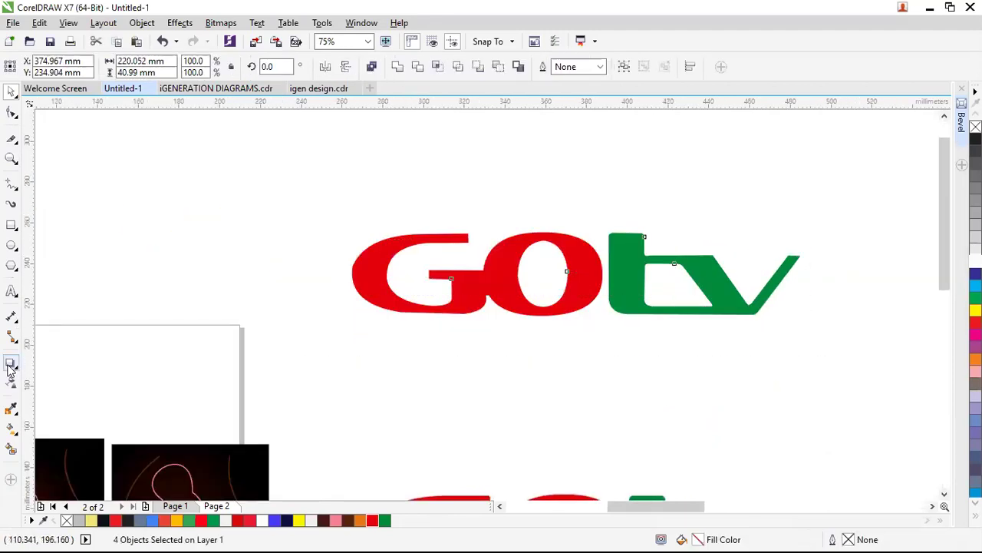
pyautogui.moveTo(368, 289); pyautogui.dragTo(798, 272)
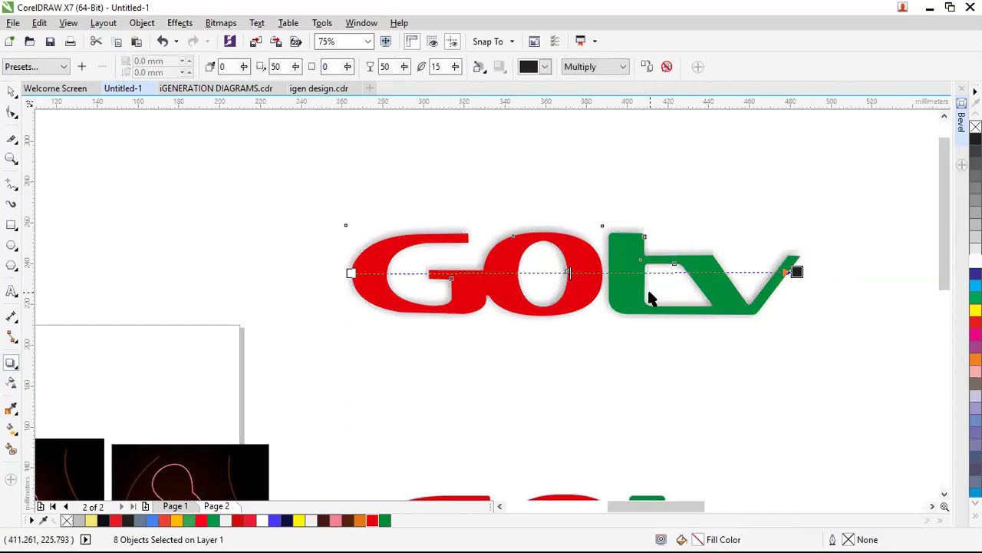
pyautogui.press('space')
pyautogui.press('z')
pyautogui.moveTo(279, 160); pyautogui.dragTo(871, 387)
pyautogui.press('space')
pyautogui.click(862, 423)
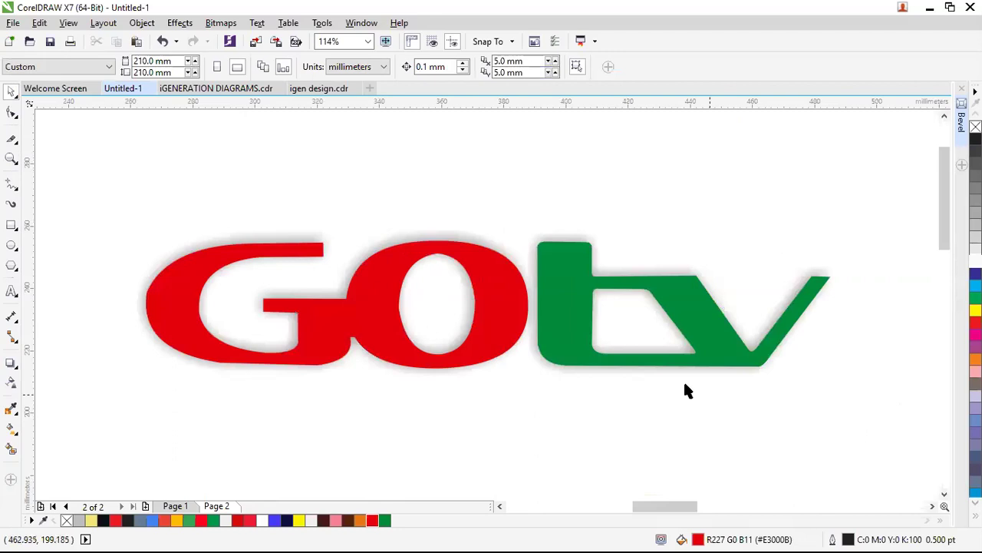
# Examine the graphic design course flyer as a whole and the round zoom badge in its lower part.
pyautogui.scroll(-3, 684, 390)
pyautogui.scroll(2, 719, 422)
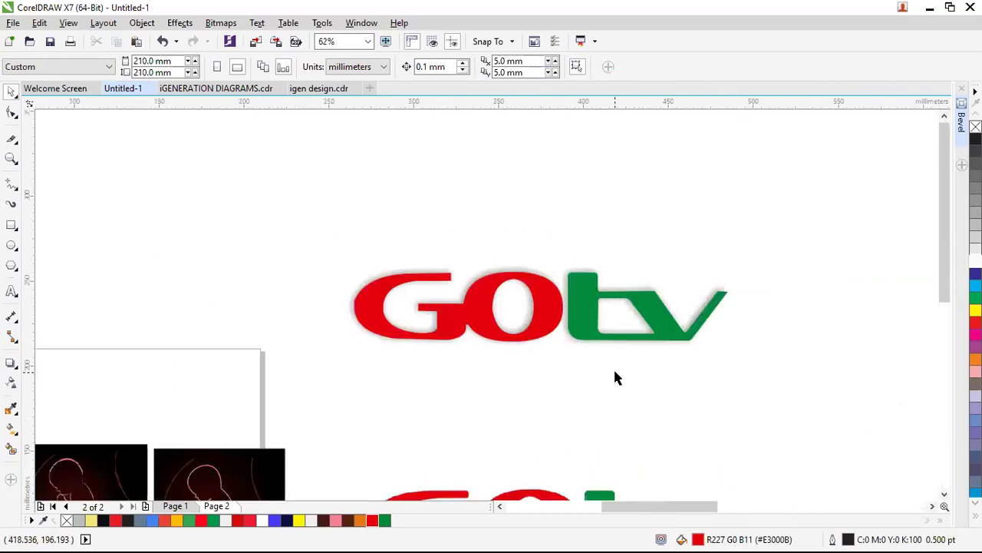
pyautogui.scroll(-3, 574, 247)
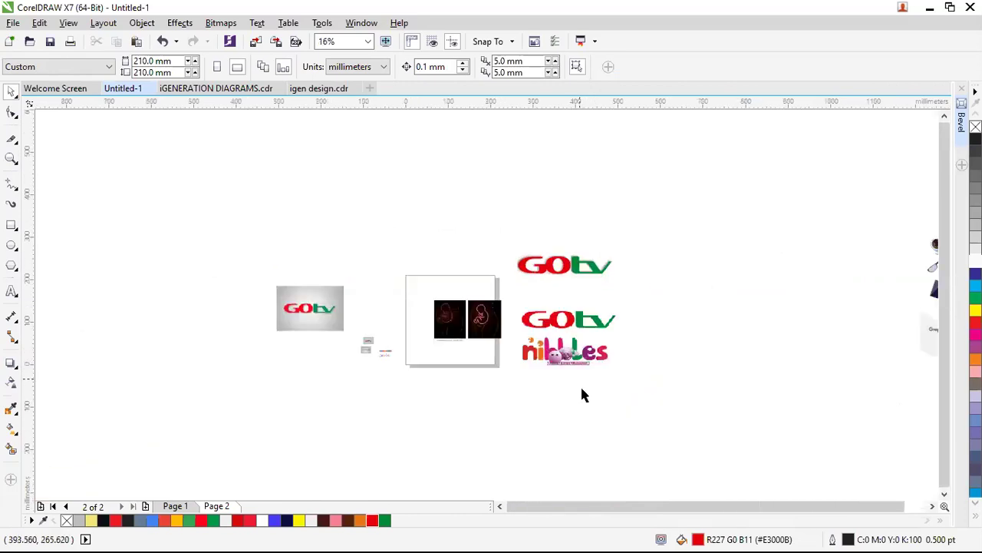
pyautogui.scroll(-1, 571, 305)
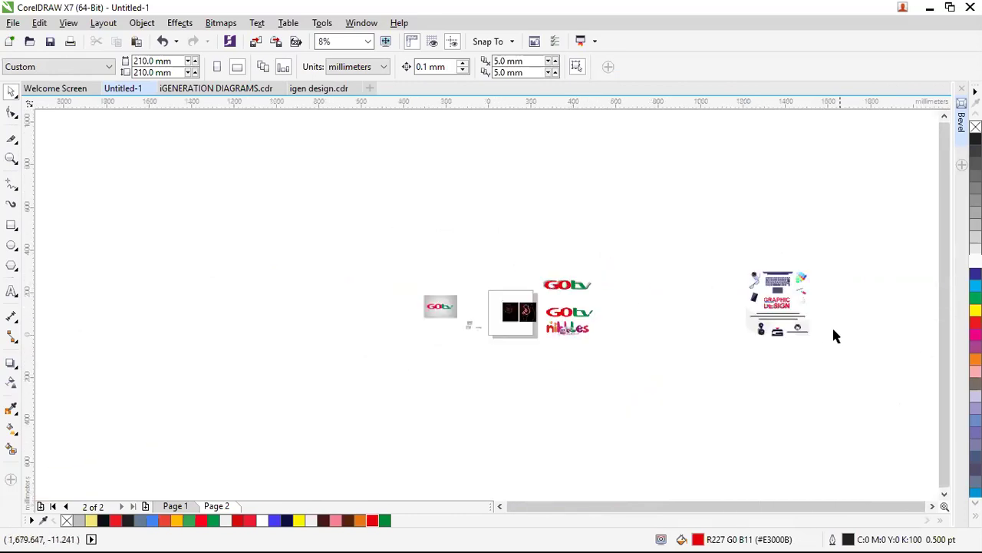
pyautogui.press('z')
pyautogui.moveTo(748, 258); pyautogui.dragTo(814, 349)
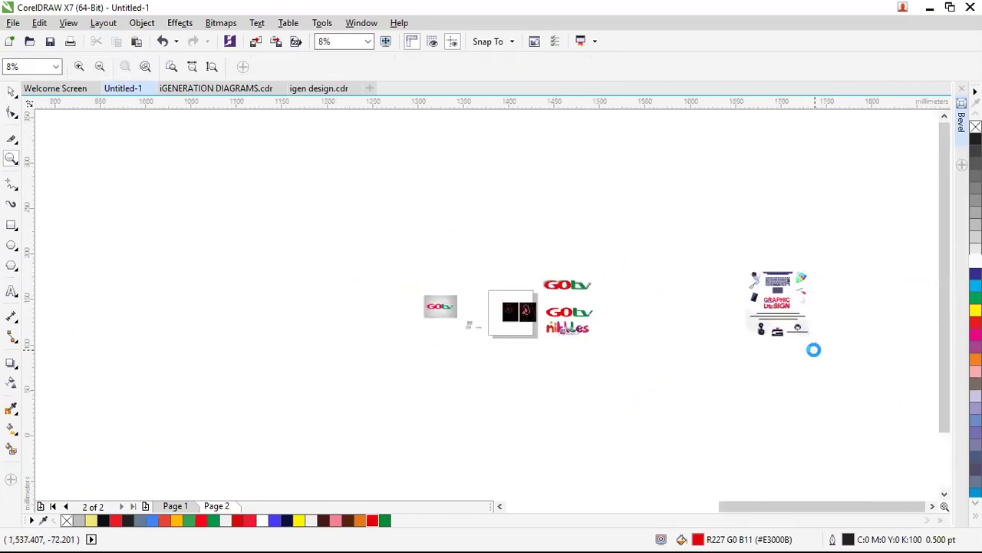
pyautogui.moveTo(330, 142); pyautogui.dragTo(590, 441)
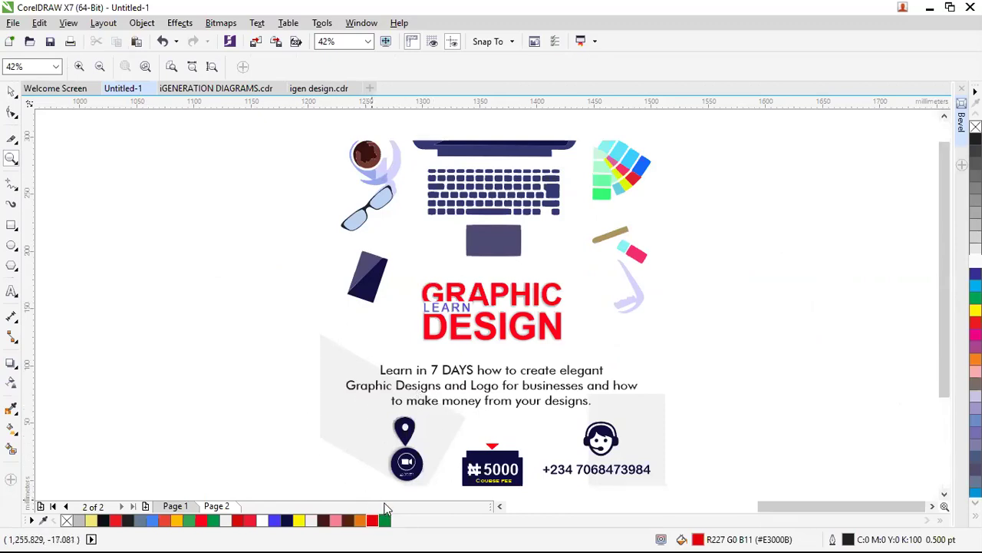
pyautogui.scroll(3, 464, 484)
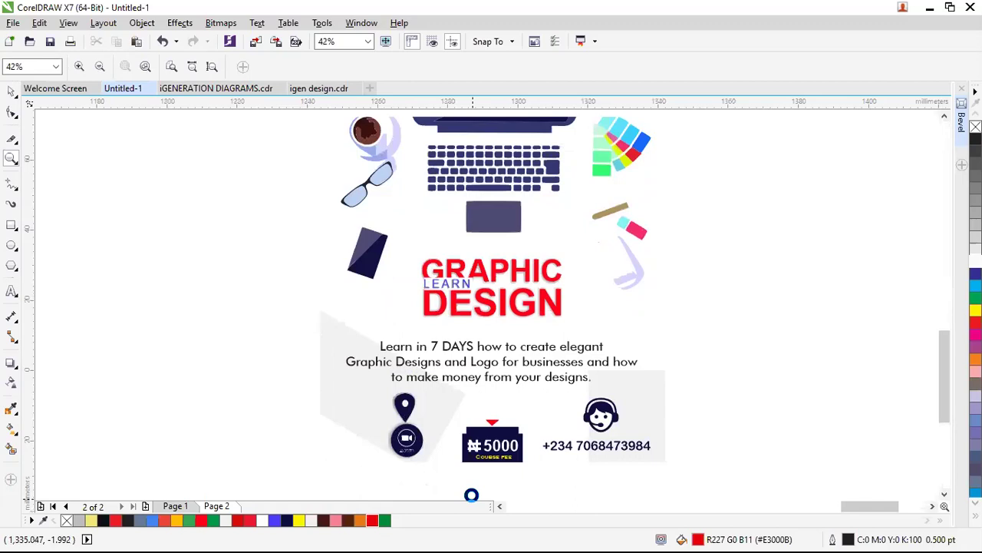
pyautogui.moveTo(396, 268); pyautogui.dragTo(544, 386)
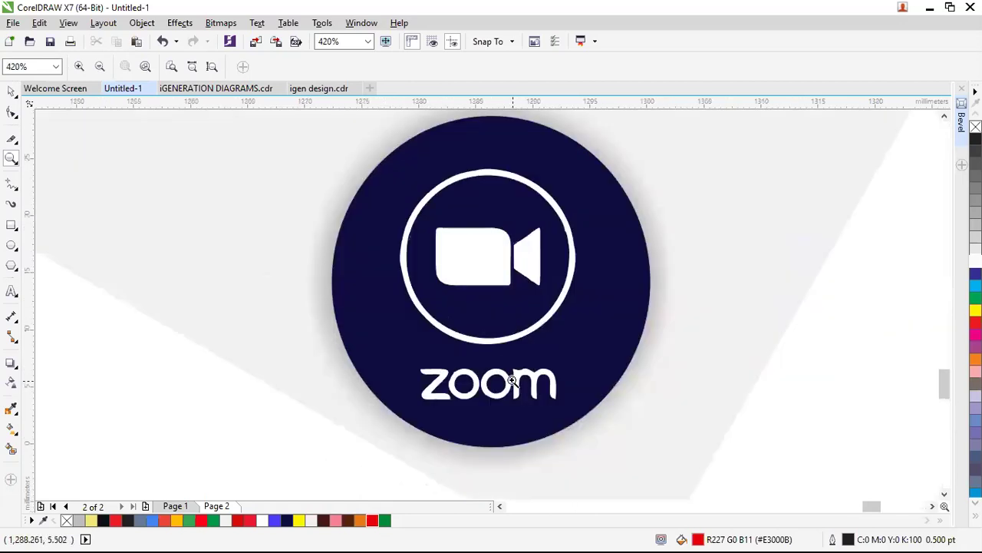
pyautogui.scroll(-5, 512, 382)
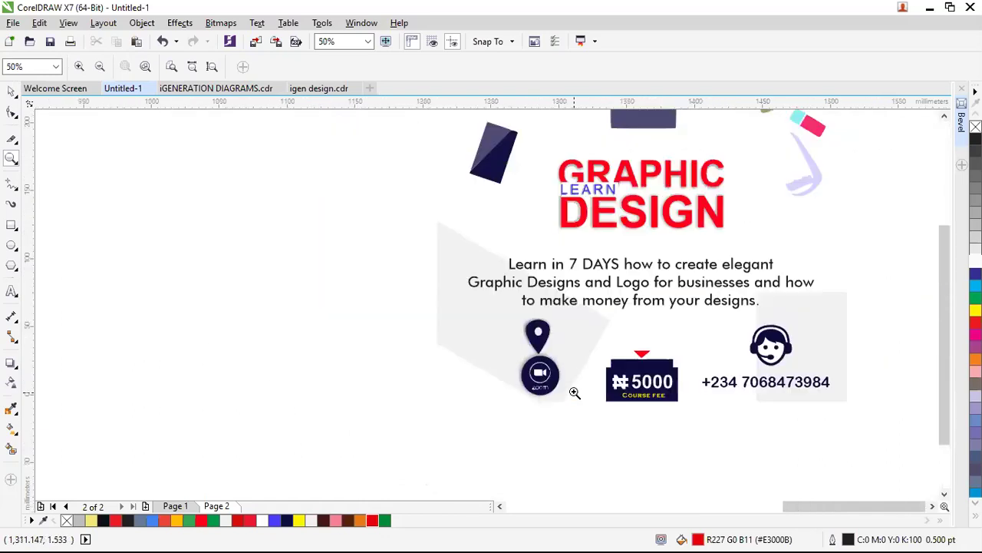
# Examine the flyer's headset icon and its glasses illustration up close as examples of traced shapes.
pyautogui.moveTo(714, 303); pyautogui.dragTo(828, 403)
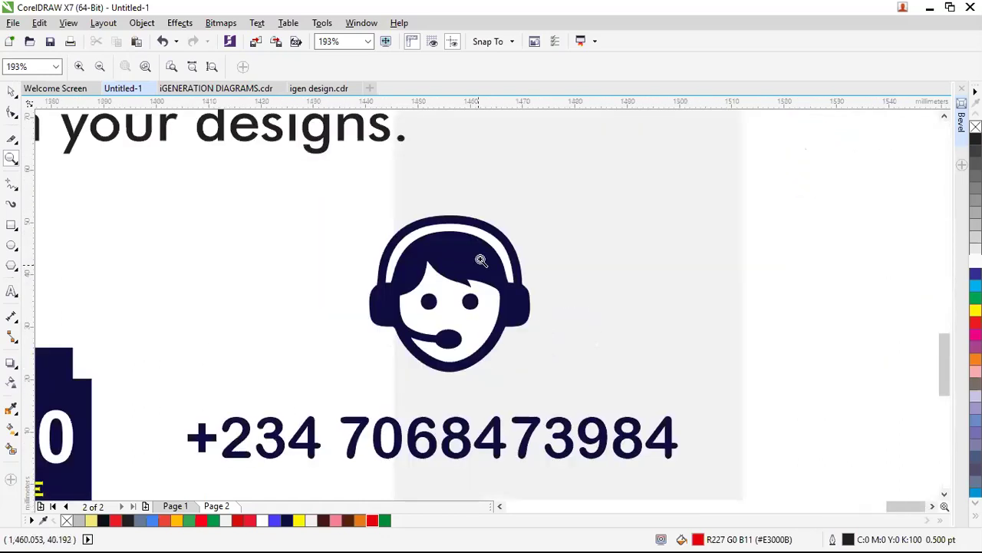
pyautogui.moveTo(312, 177); pyautogui.dragTo(577, 414)
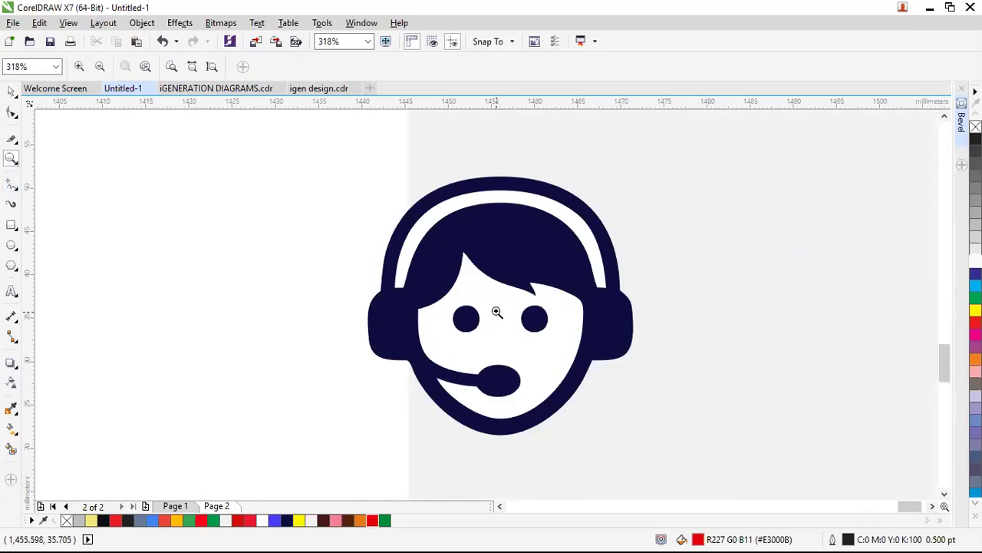
pyautogui.scroll(-3, 570, 314)
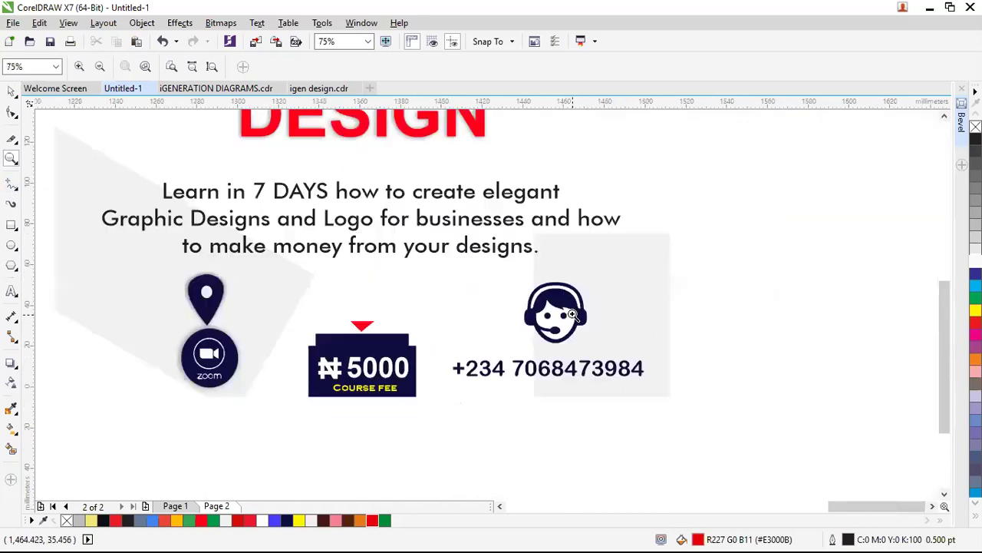
pyautogui.scroll(-1, 571, 315)
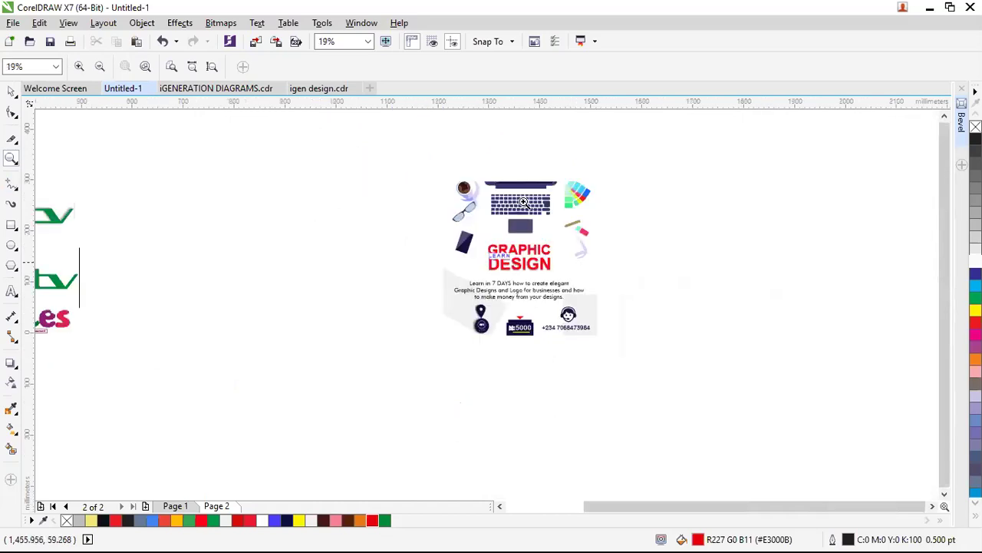
pyautogui.scroll(2, 598, 206)
pyautogui.scroll(-2, 596, 204)
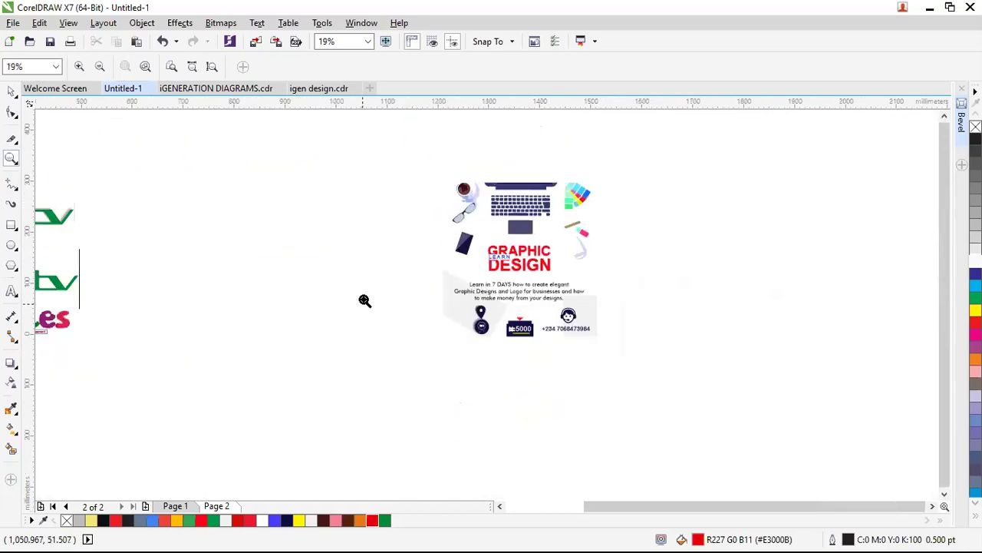
pyautogui.scroll(3, 467, 209)
pyautogui.scroll(2, 470, 207)
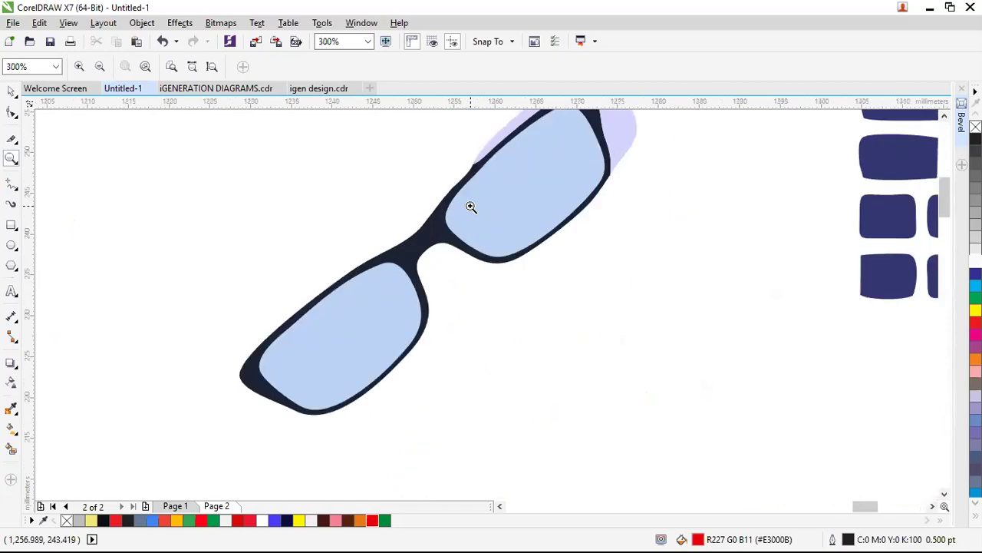
pyautogui.scroll(-2, 447, 230)
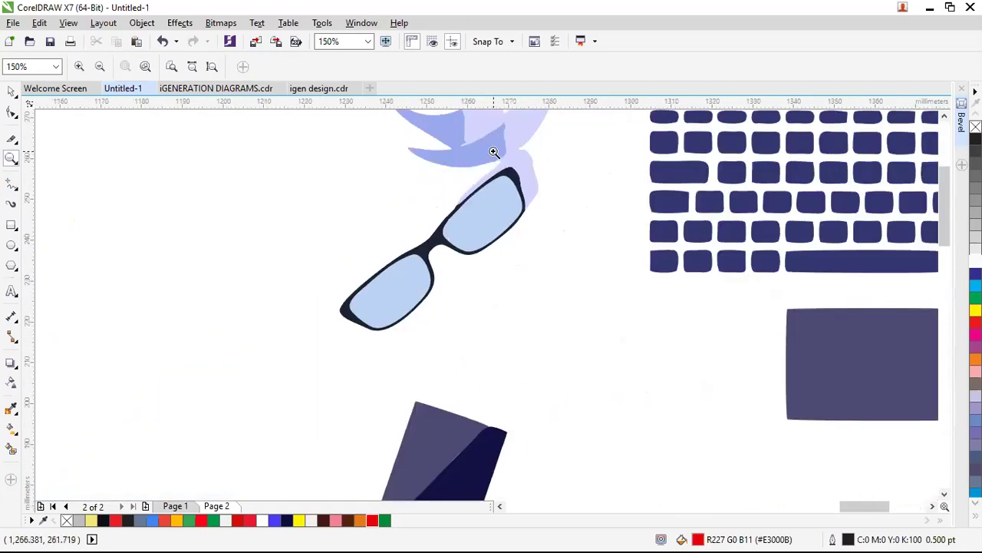
pyautogui.scroll(1, 493, 151)
pyautogui.scroll(-4, 494, 151)
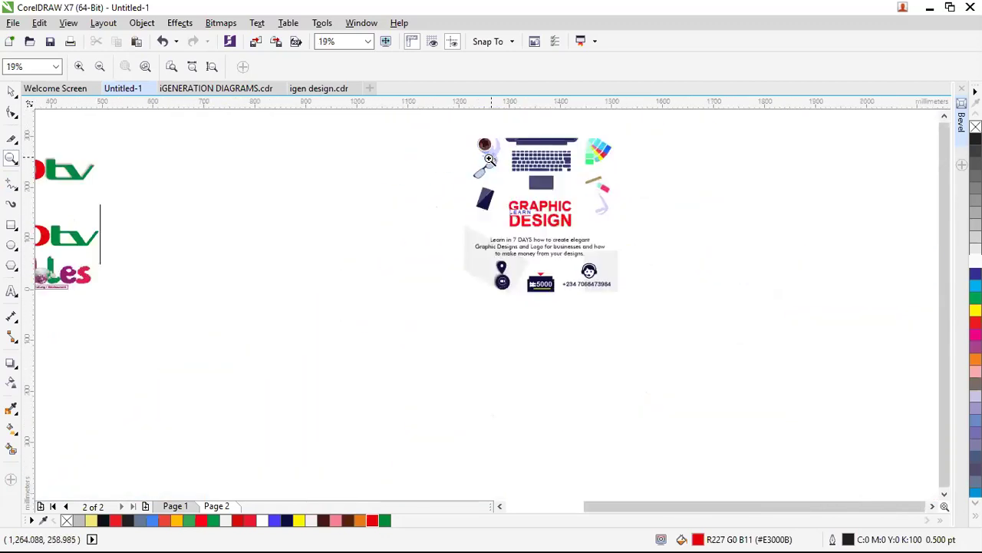
# Draw a rectangle about 246 × 232 mm beside the GOtv logos and color its fill and outline orange.
pyautogui.scroll(-1, 483, 289)
pyautogui.moveTo(238, 230); pyautogui.dragTo(318, 305)
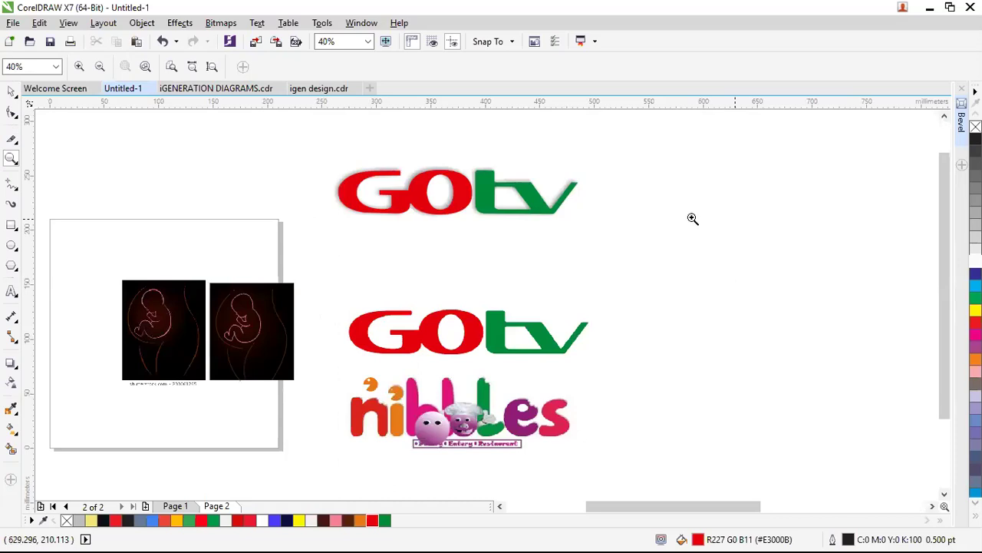
pyautogui.click(11, 225)
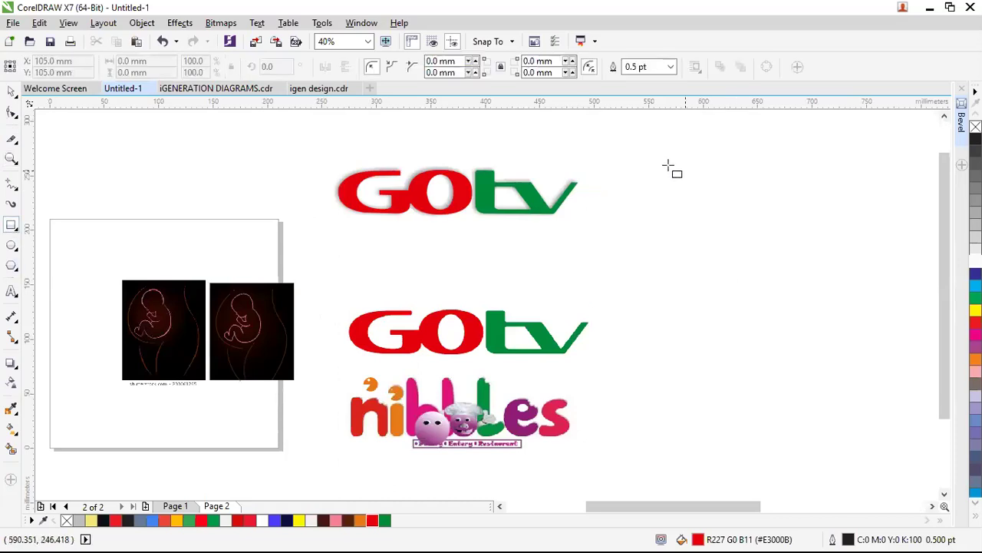
pyautogui.moveTo(637, 151); pyautogui.dragTo(905, 404)
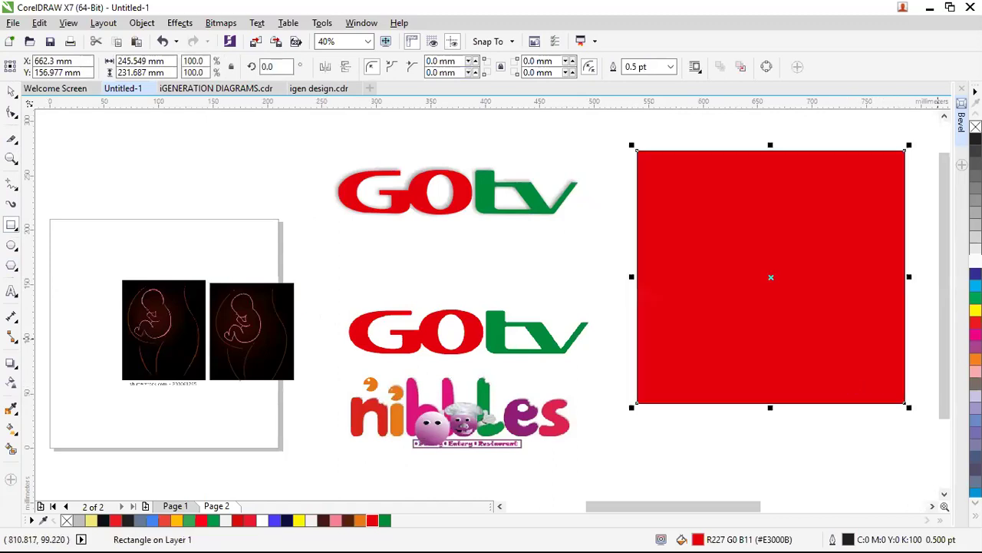
pyautogui.click(975, 358)
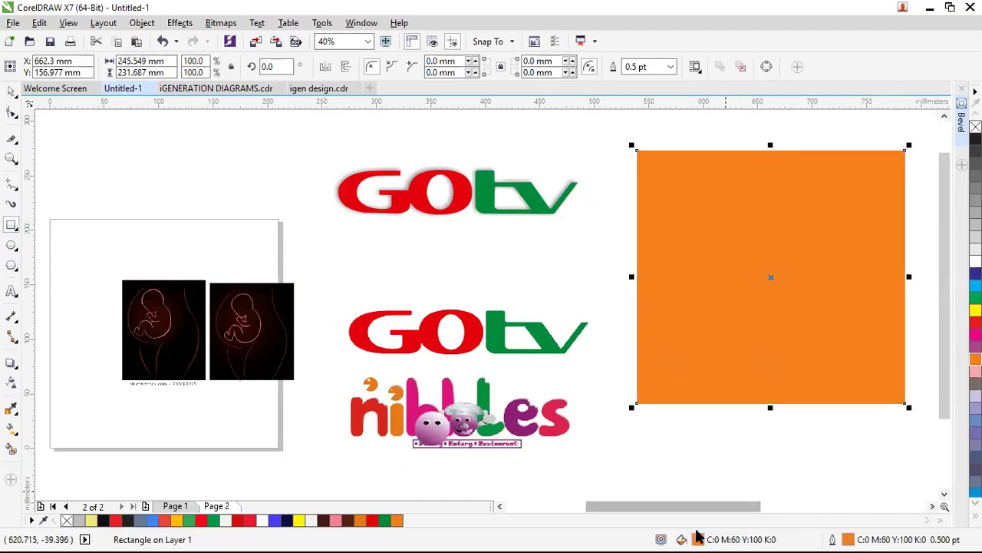
# Try removing the large rectangle's fill, and fill it with orange again.
pyautogui.hotkey('shift', 'F11')
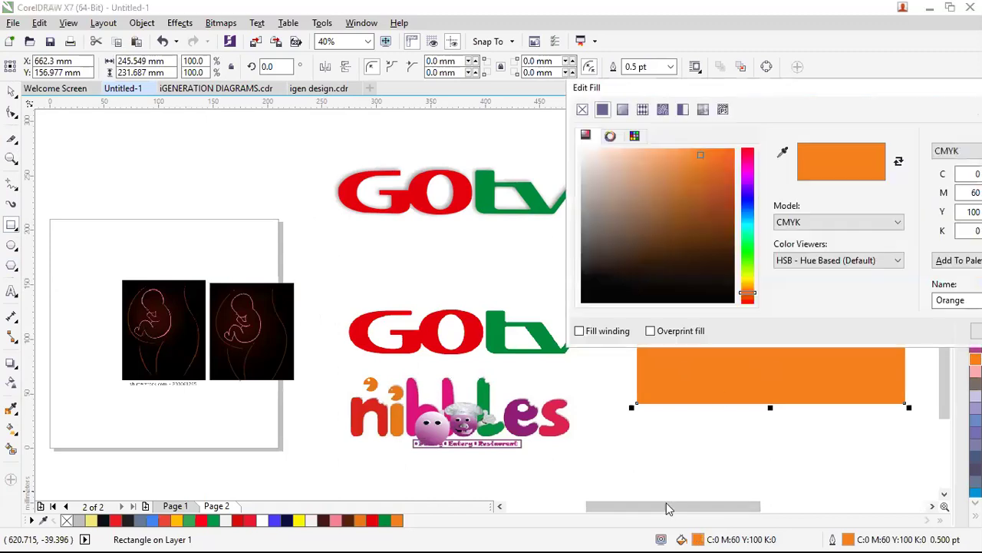
pyautogui.click(583, 109)
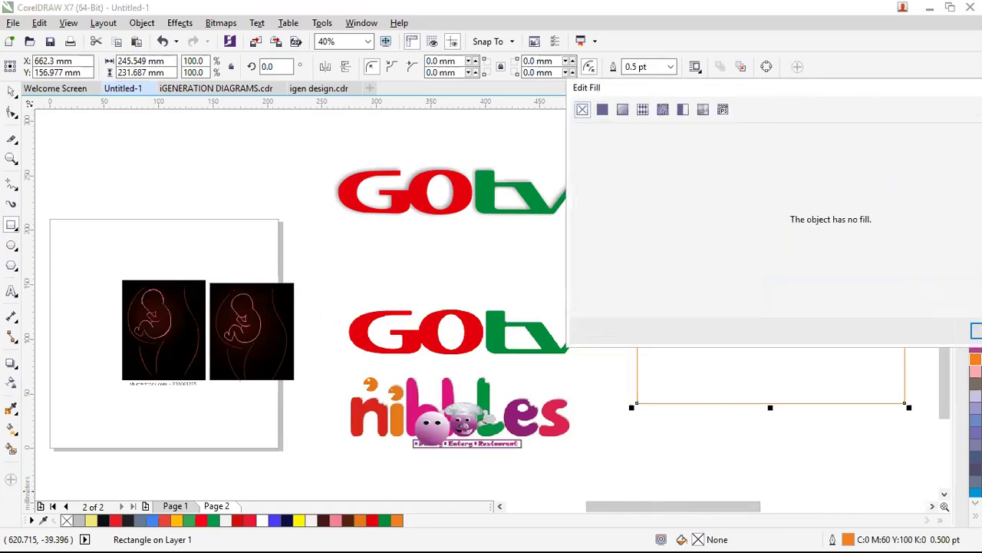
pyautogui.press('Return')
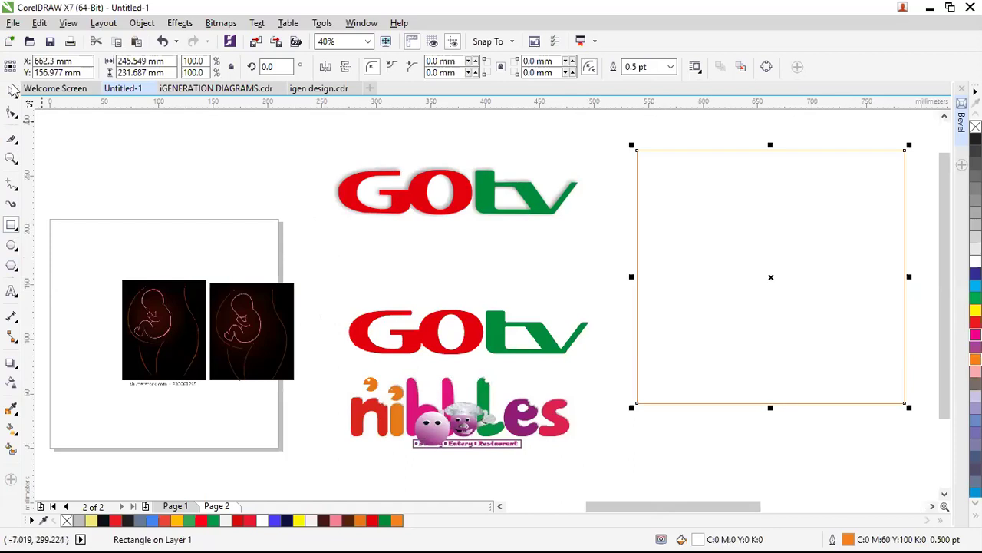
pyautogui.click(975, 359)
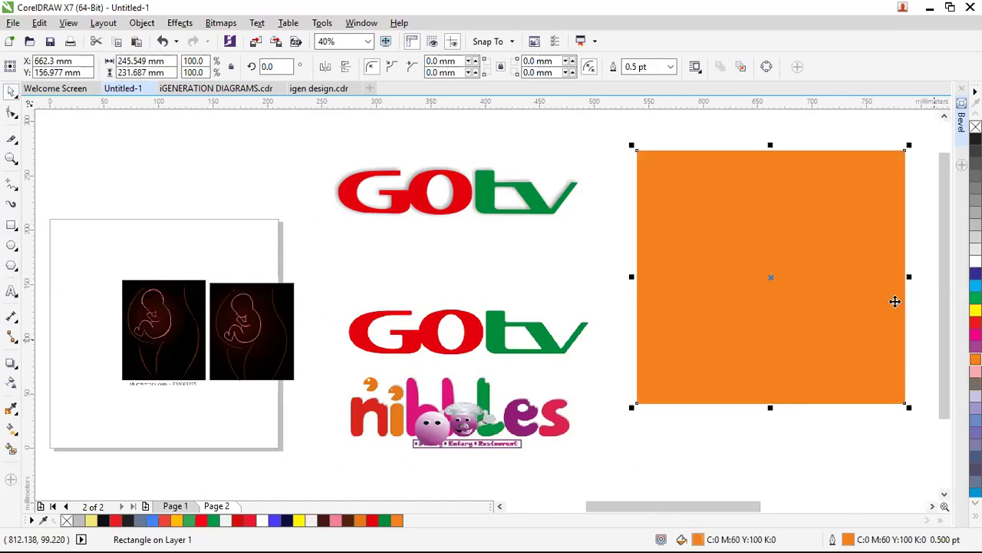
# Draw a square about 94 mm wide inside the orange rectangle's upper-right corner and fill it white.
pyautogui.click(12, 225)
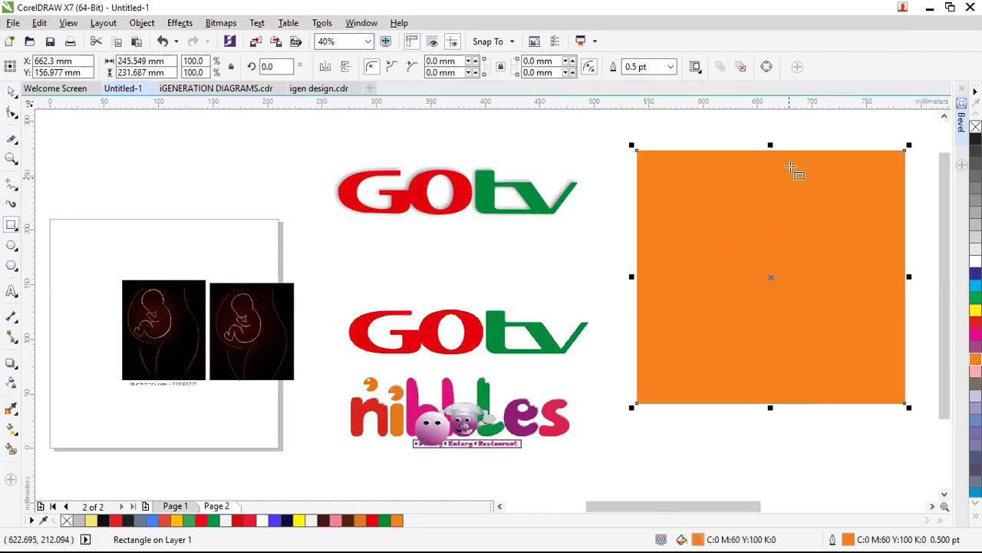
pyautogui.moveTo(784, 174); pyautogui.dragTo(887, 275)
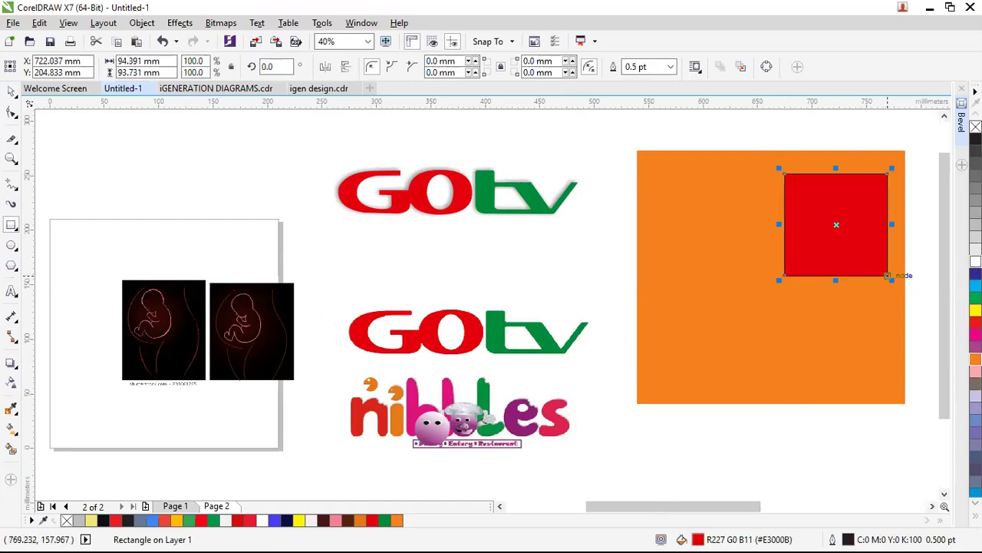
pyautogui.click(976, 261)
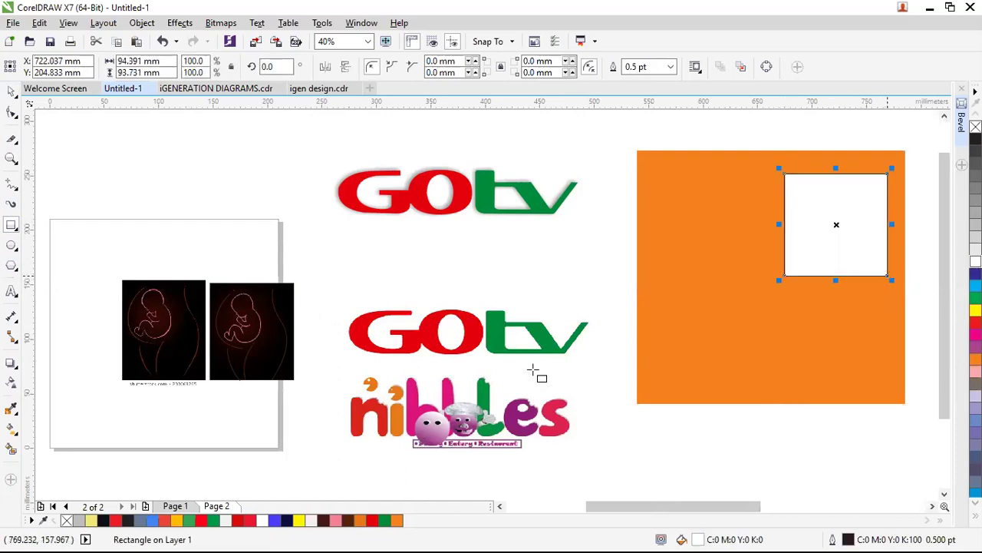
# Add the text "GTBank", enlarge it to about 203 mm wide and place it on the orange rectangle below the white square.
pyautogui.click(12, 292)
pyautogui.click(510, 333)
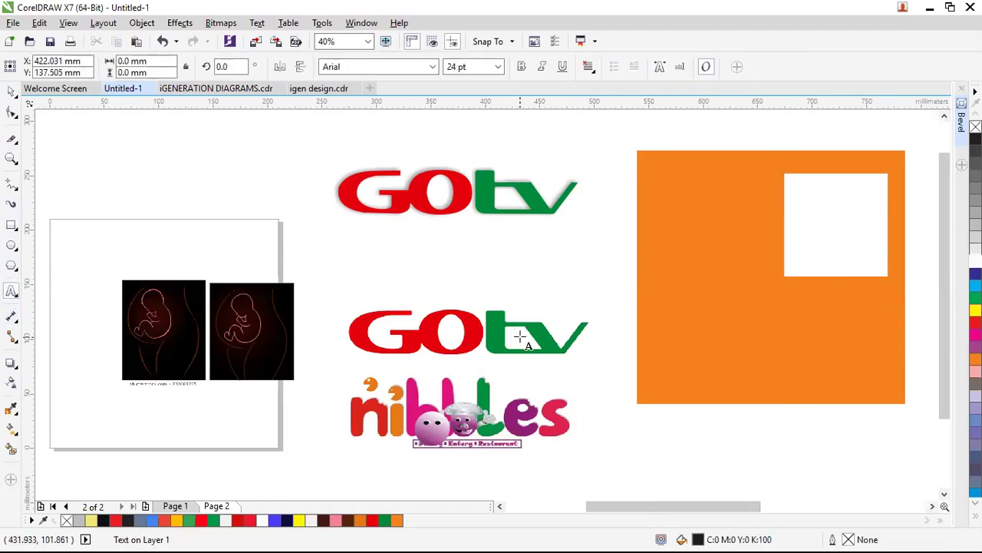
pyautogui.write('GTBank')
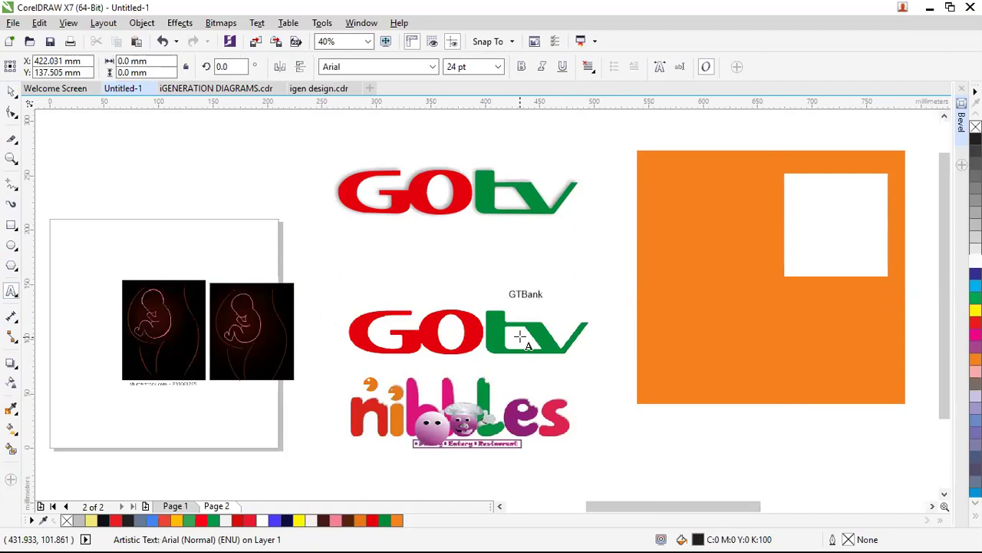
pyautogui.hotkey('ctrl', 'space')
pyautogui.moveTo(546, 298); pyautogui.dragTo(714, 335)
pyautogui.moveTo(608, 311); pyautogui.dragTo(754, 326)
pyautogui.moveTo(858, 364); pyautogui.dragTo(879, 377)
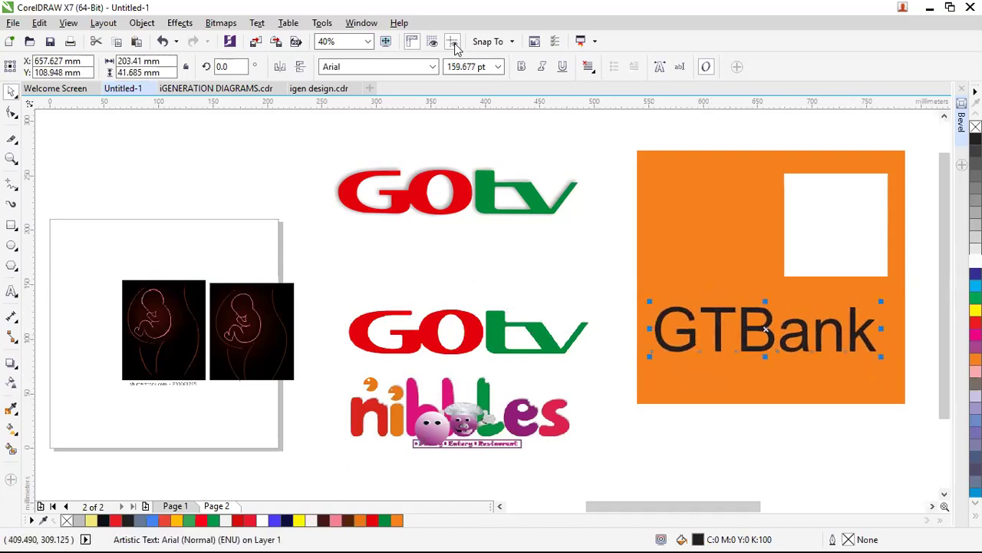
# Set the GTBank text in Futura Md BT, enlarge it to about 213 mm wide and color it white.
pyautogui.click(337, 68)
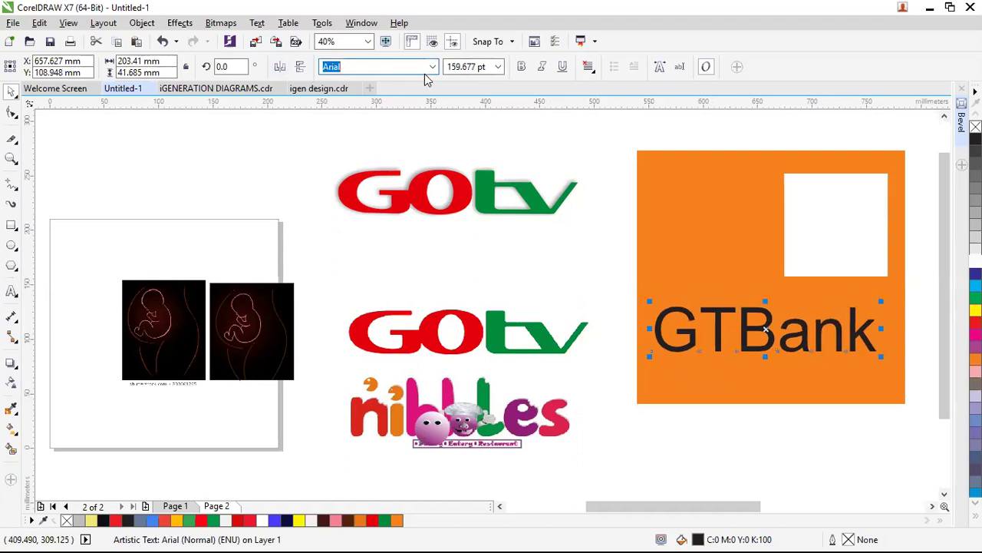
pyautogui.write('Futura Md BT')
pyautogui.press('Return')
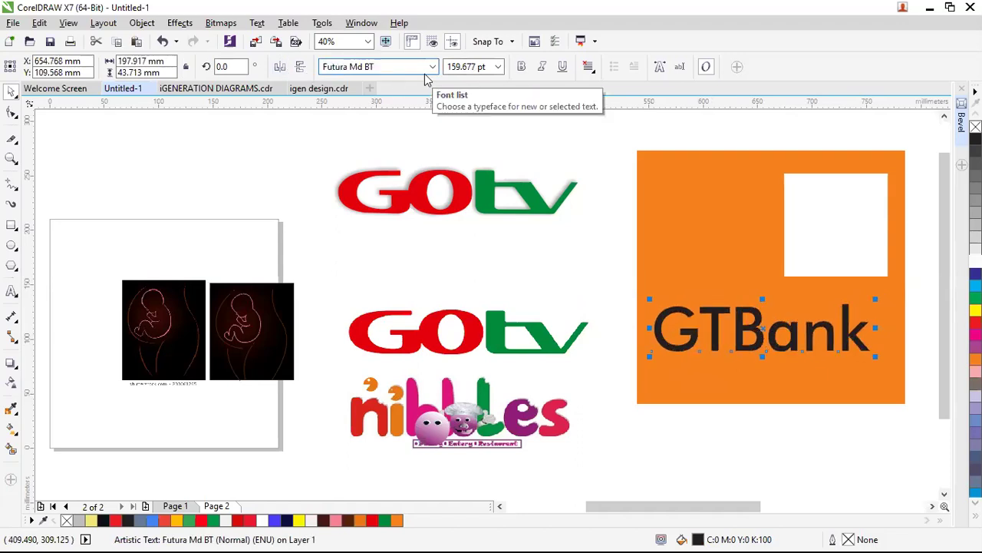
pyautogui.moveTo(877, 356); pyautogui.dragTo(892, 365)
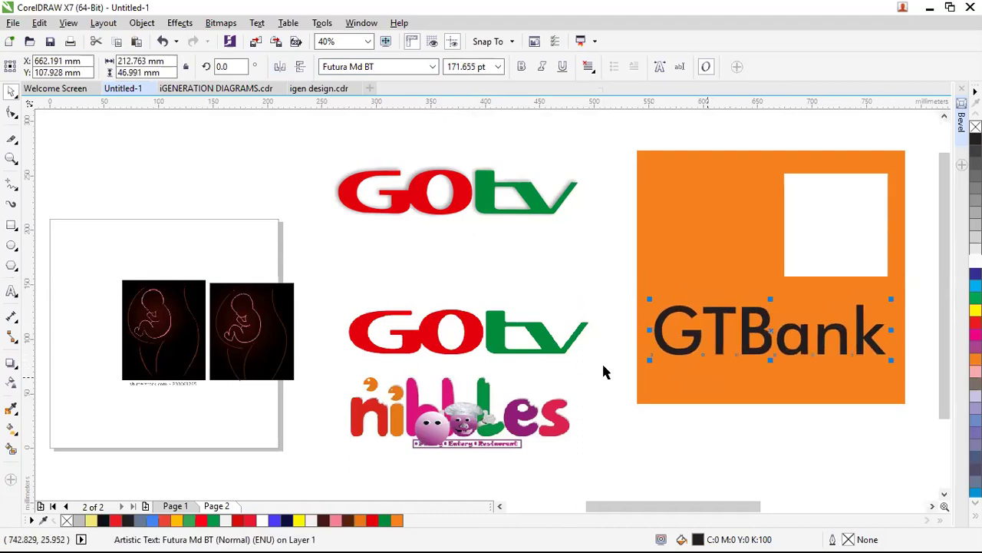
pyautogui.click(975, 254)
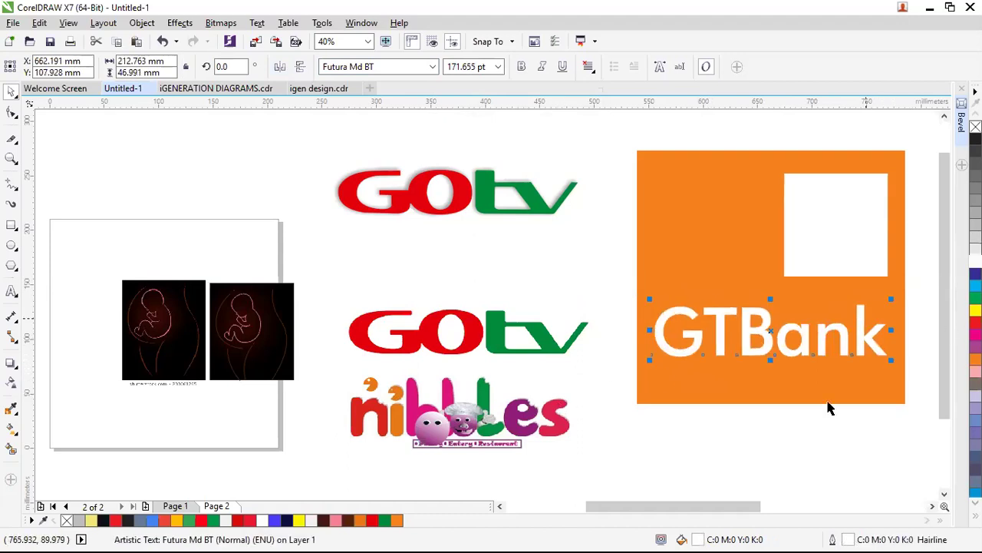
pyautogui.click(827, 412)
# Place horizontal guidelines along the top edges of the white square and the orange rectangle.
pyautogui.scroll(-3, 591, 307)
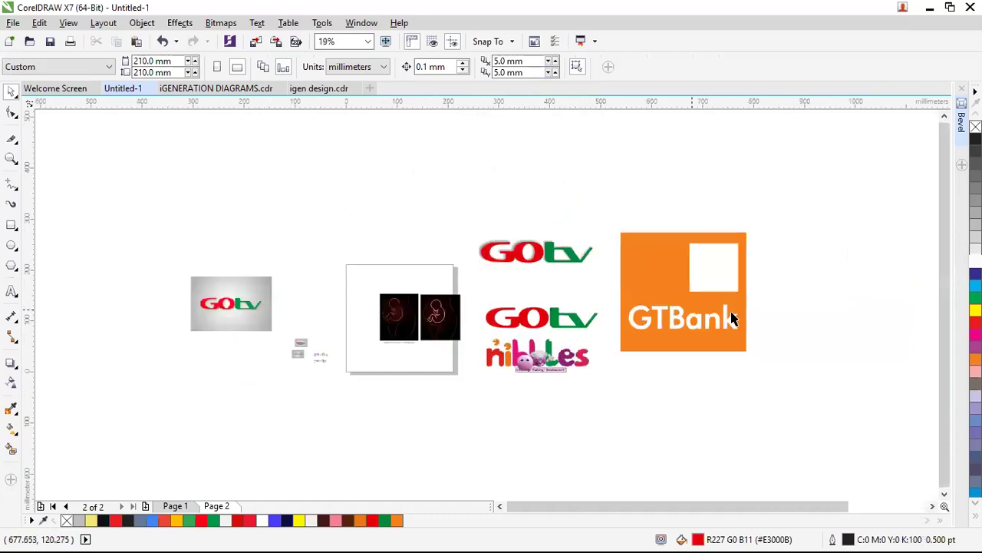
pyautogui.scroll(3, 760, 341)
pyautogui.scroll(-3, 760, 342)
pyautogui.press('z')
pyautogui.moveTo(617, 228); pyautogui.dragTo(751, 355)
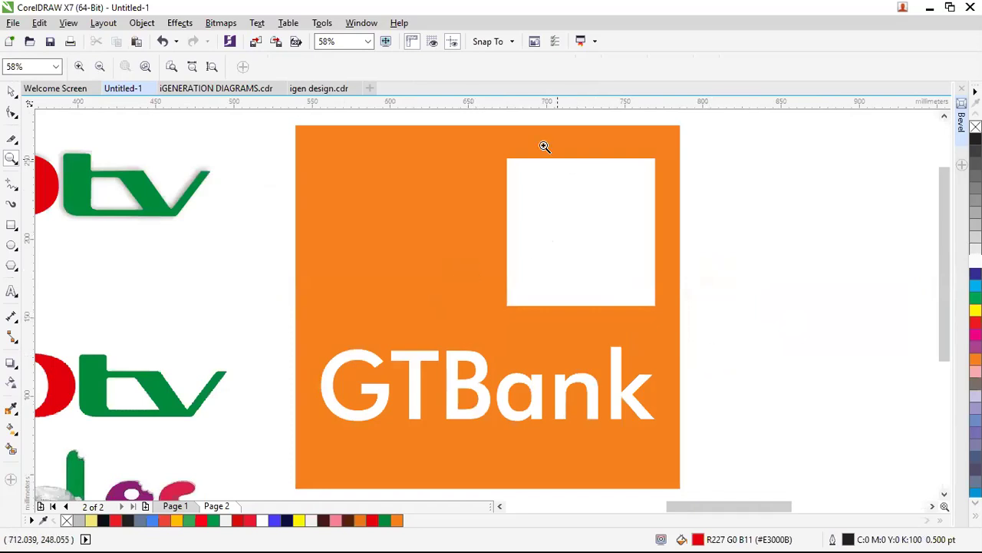
pyautogui.moveTo(537, 143); pyautogui.dragTo(520, 144)
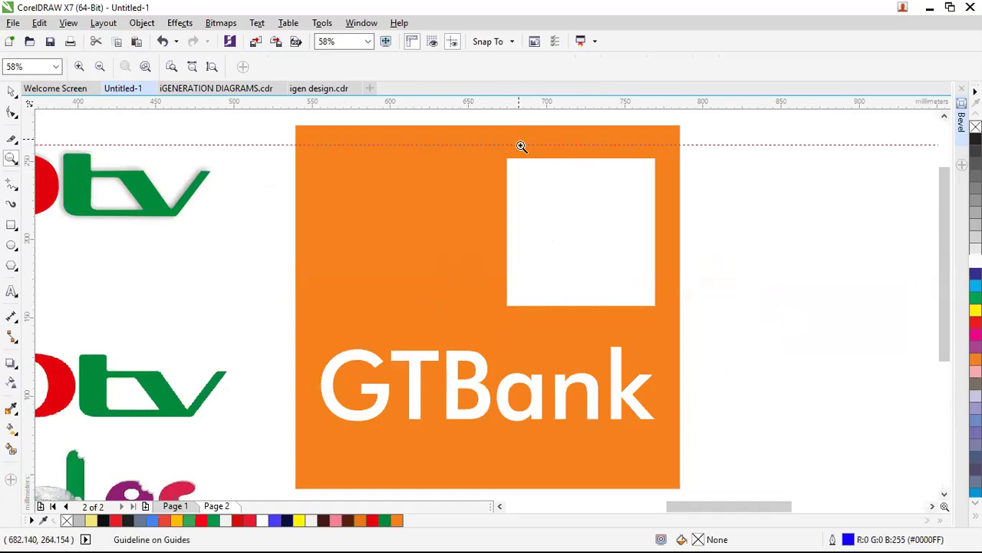
pyautogui.click(12, 91)
pyautogui.moveTo(227, 143); pyautogui.dragTo(227, 158)
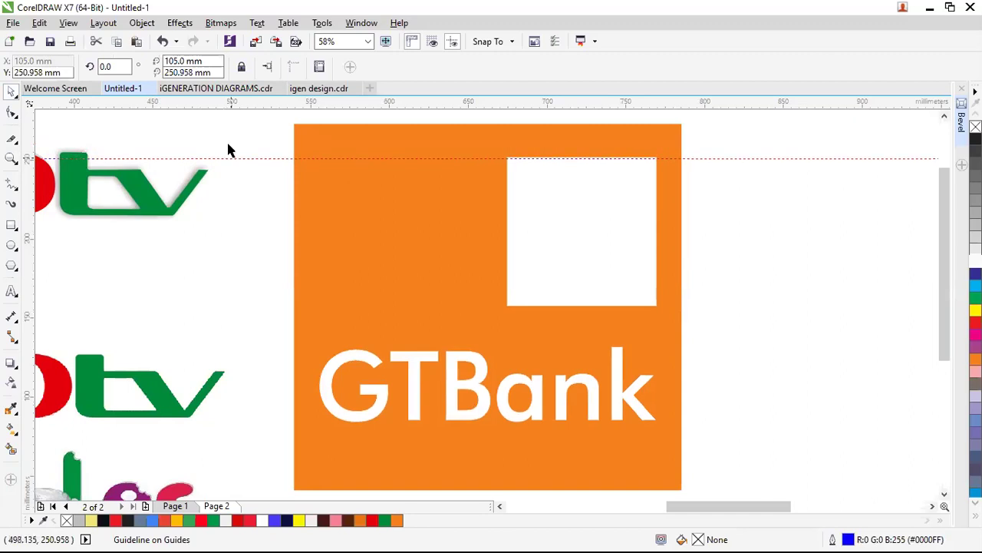
pyautogui.moveTo(248, 116); pyautogui.dragTo(246, 130)
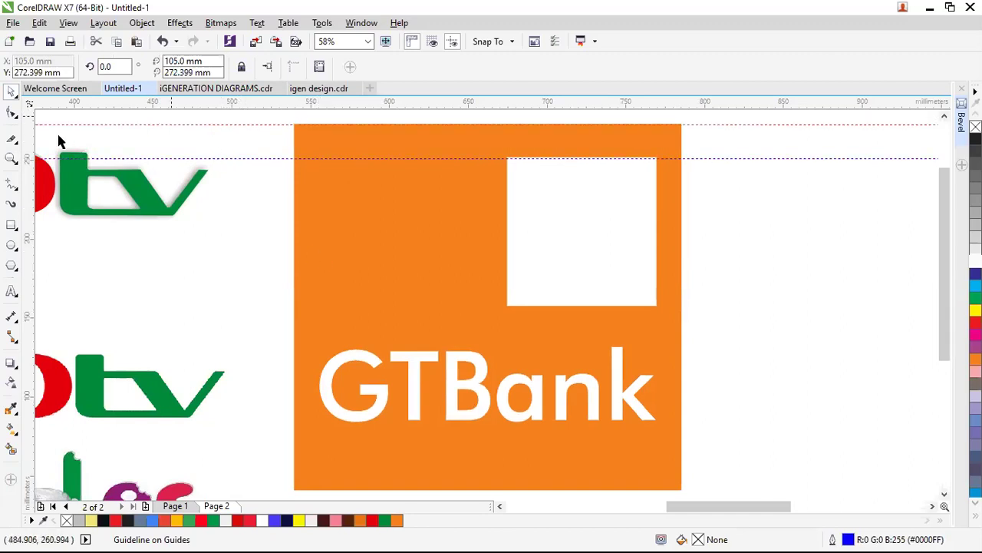
# Place vertical guidelines along the left edges of the white square and the orange rectangle.
pyautogui.moveTo(30, 148); pyautogui.dragTo(495, 195)
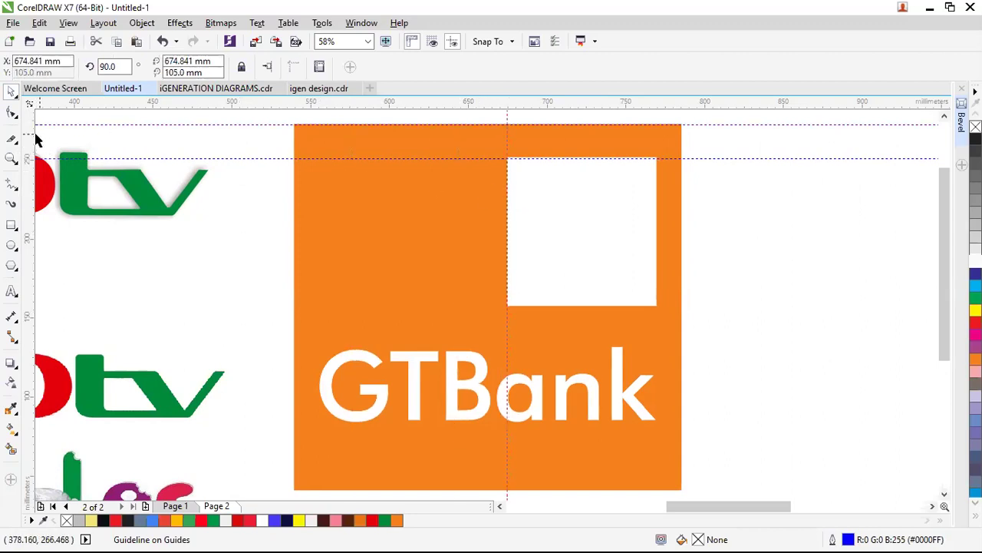
pyautogui.moveTo(300, 188); pyautogui.dragTo(296, 186)
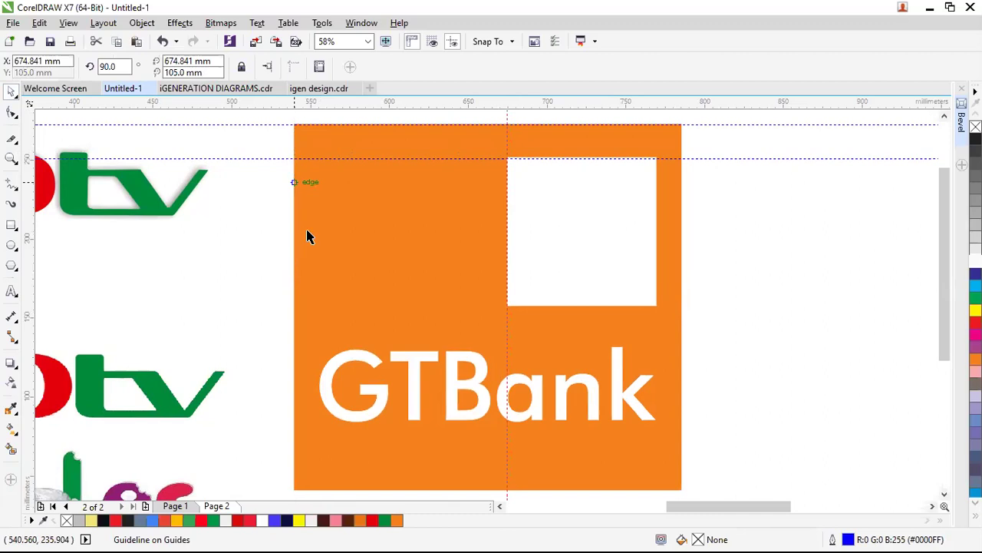